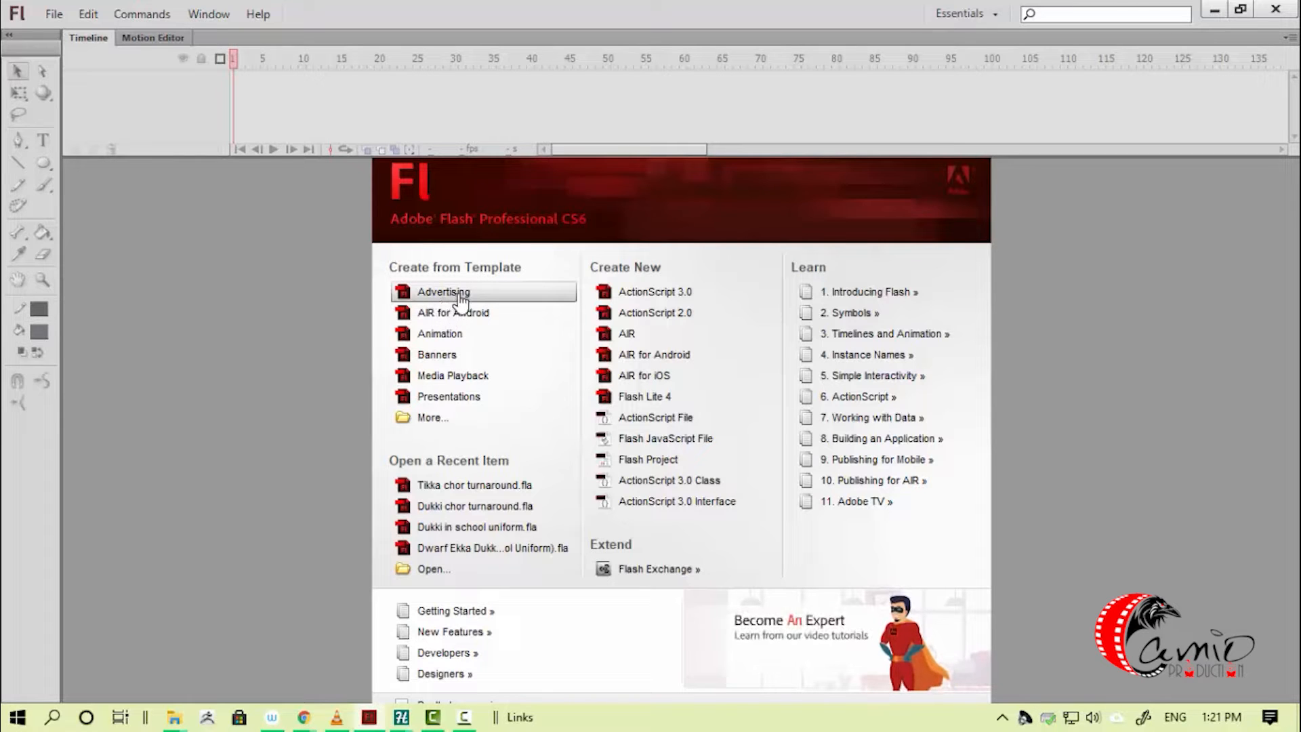
click(461, 303)
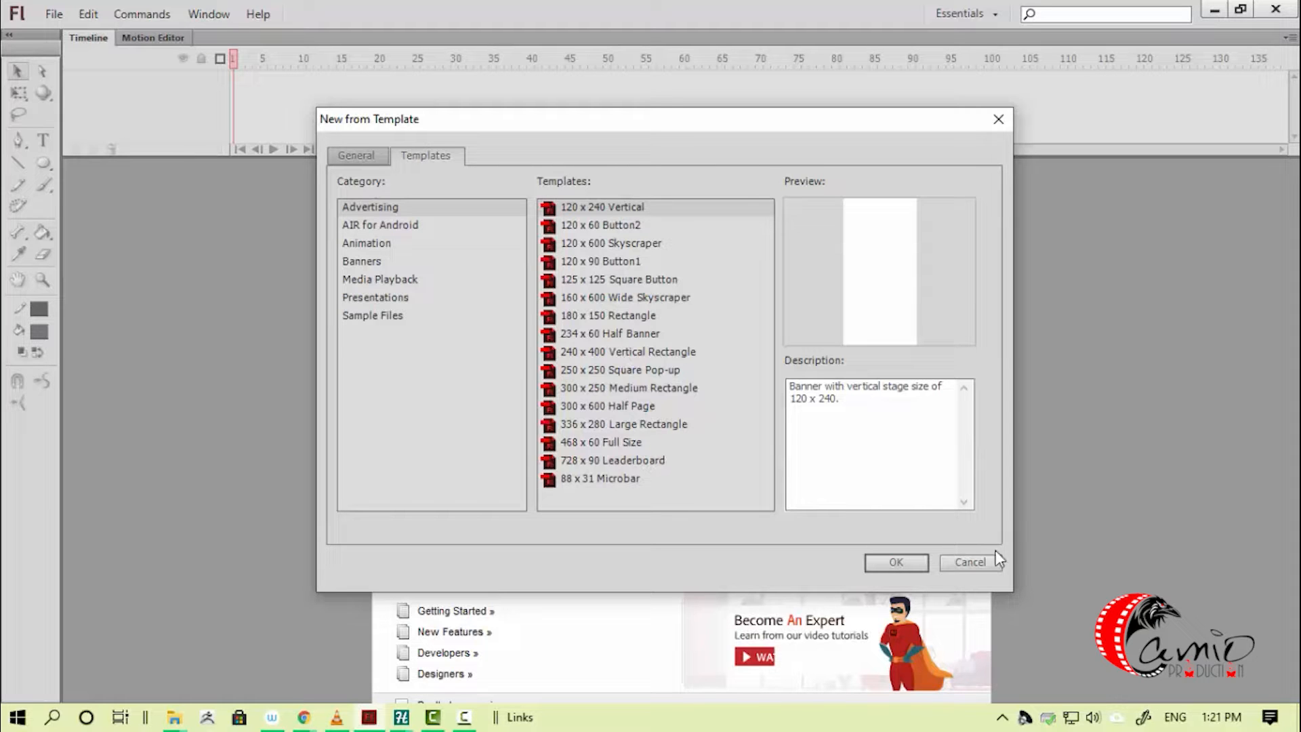
click(975, 566)
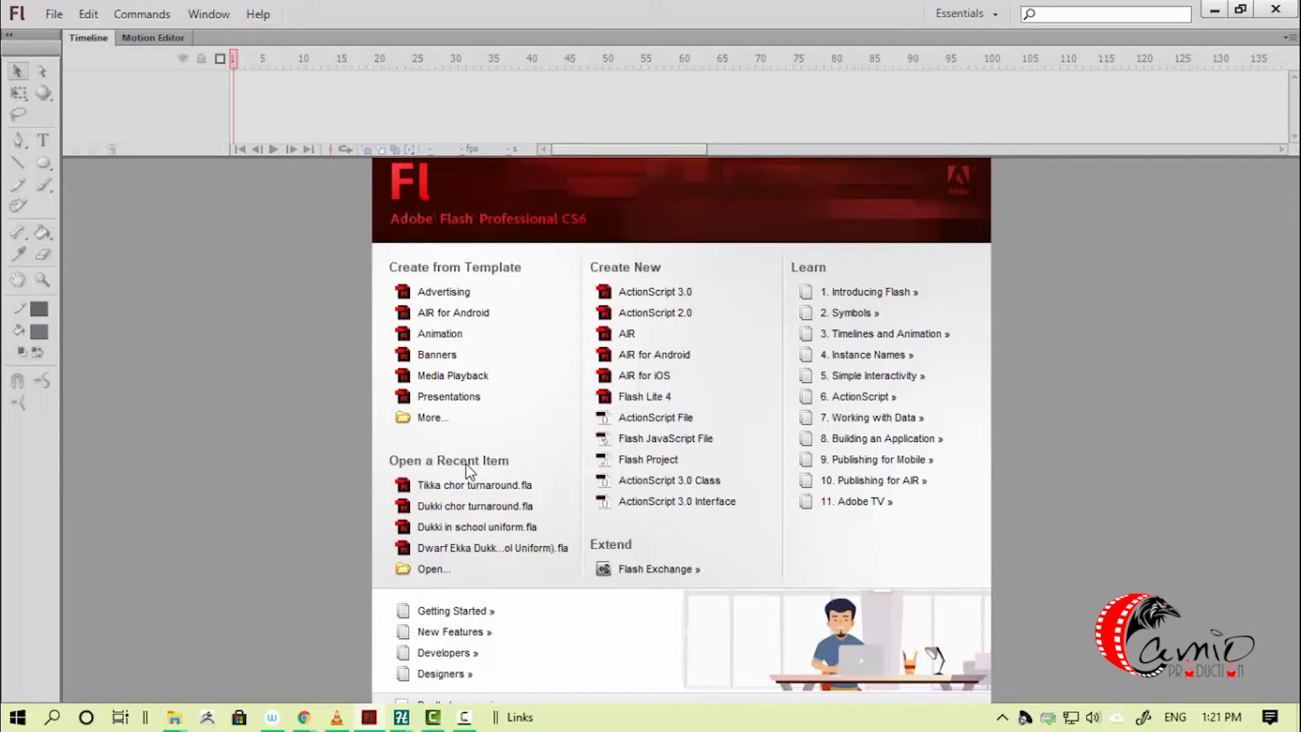
click(482, 334)
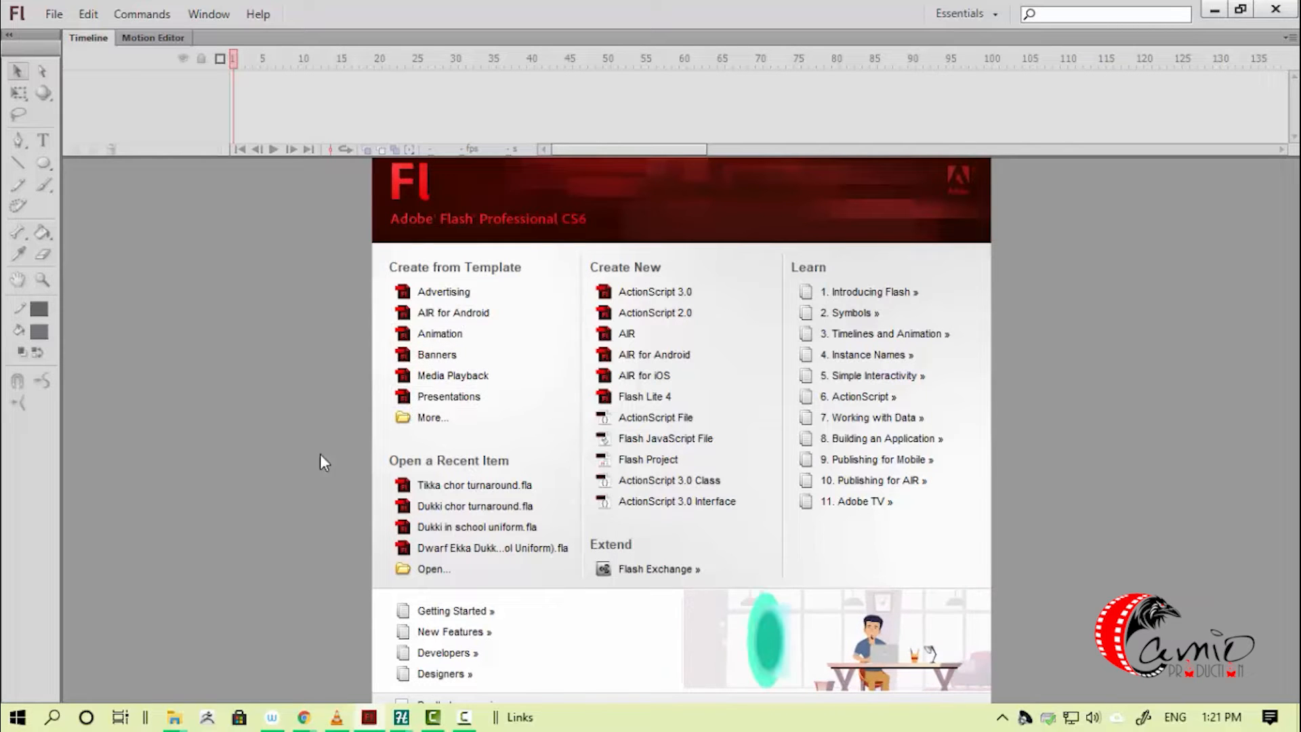
- Create a blank ActionScript 3.0 document
click(676, 297)
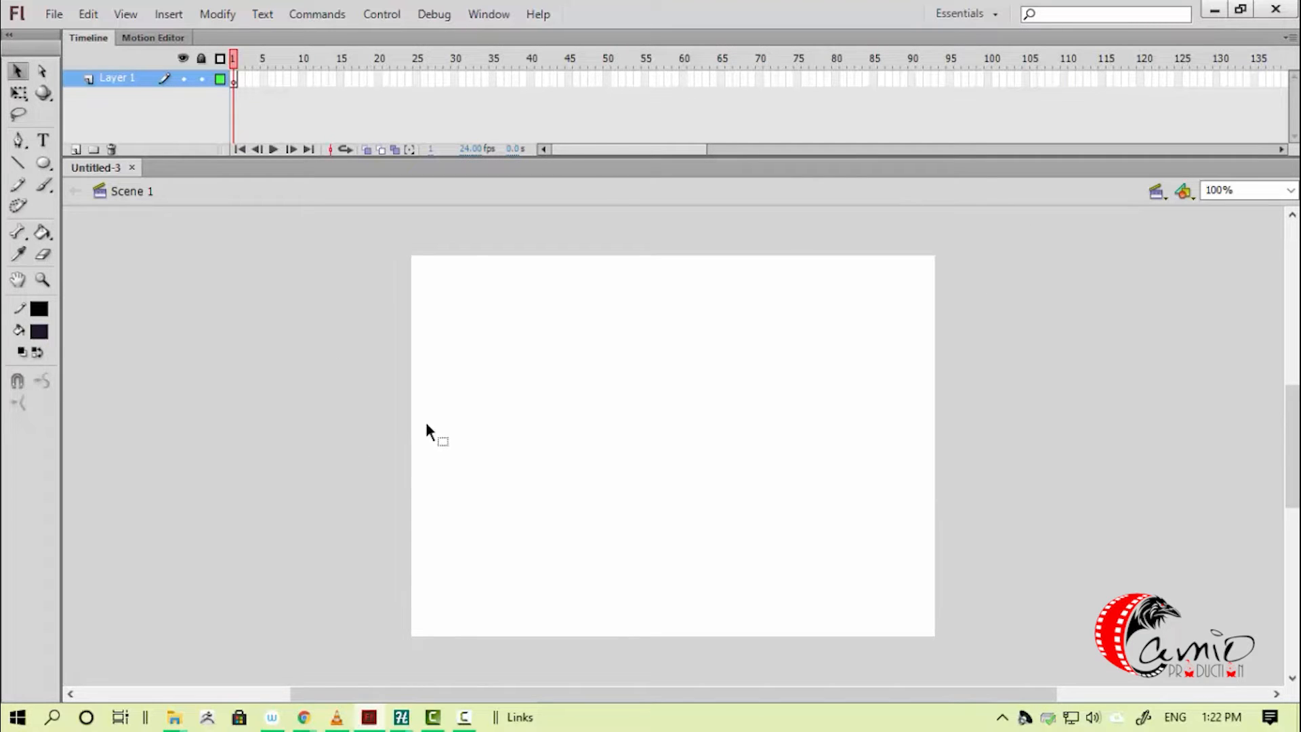
- Start another new ActionScript 3.0 document with a width of 1920 px, a height of 1080 px and ruler units in Pixels
click(55, 15)
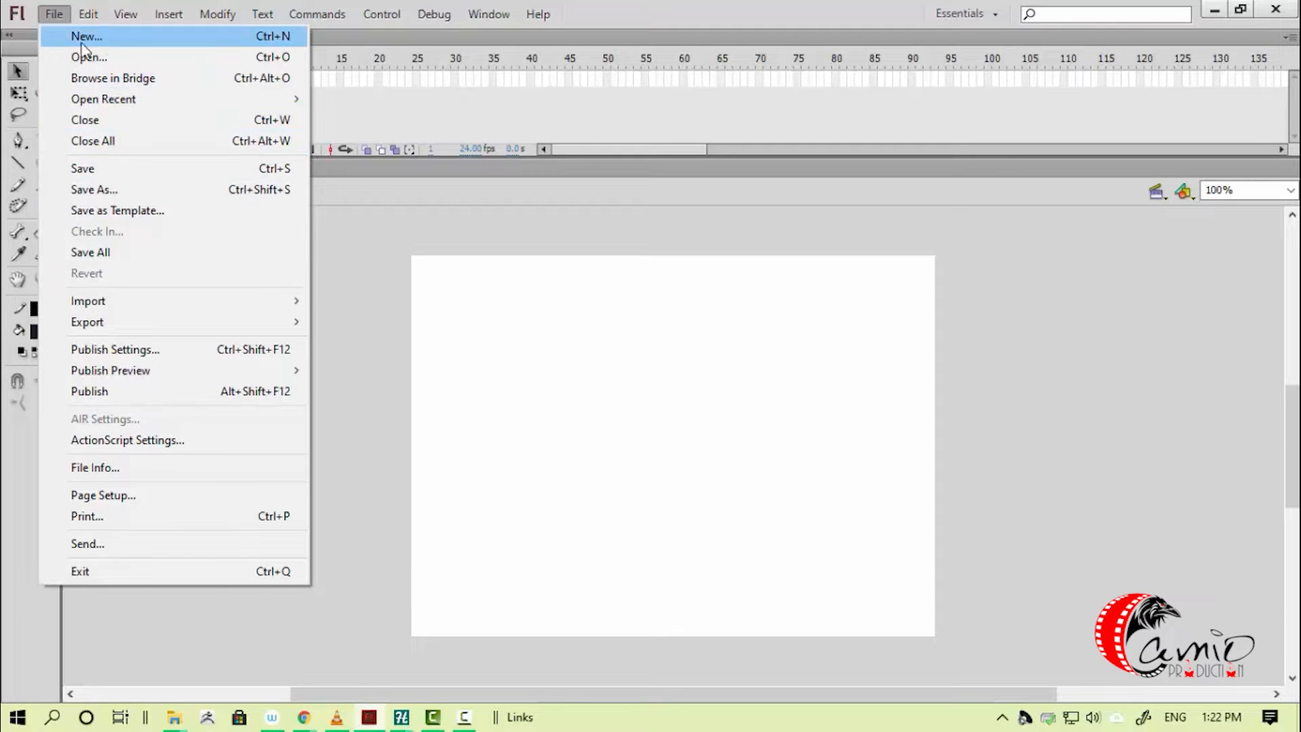
click(120, 38)
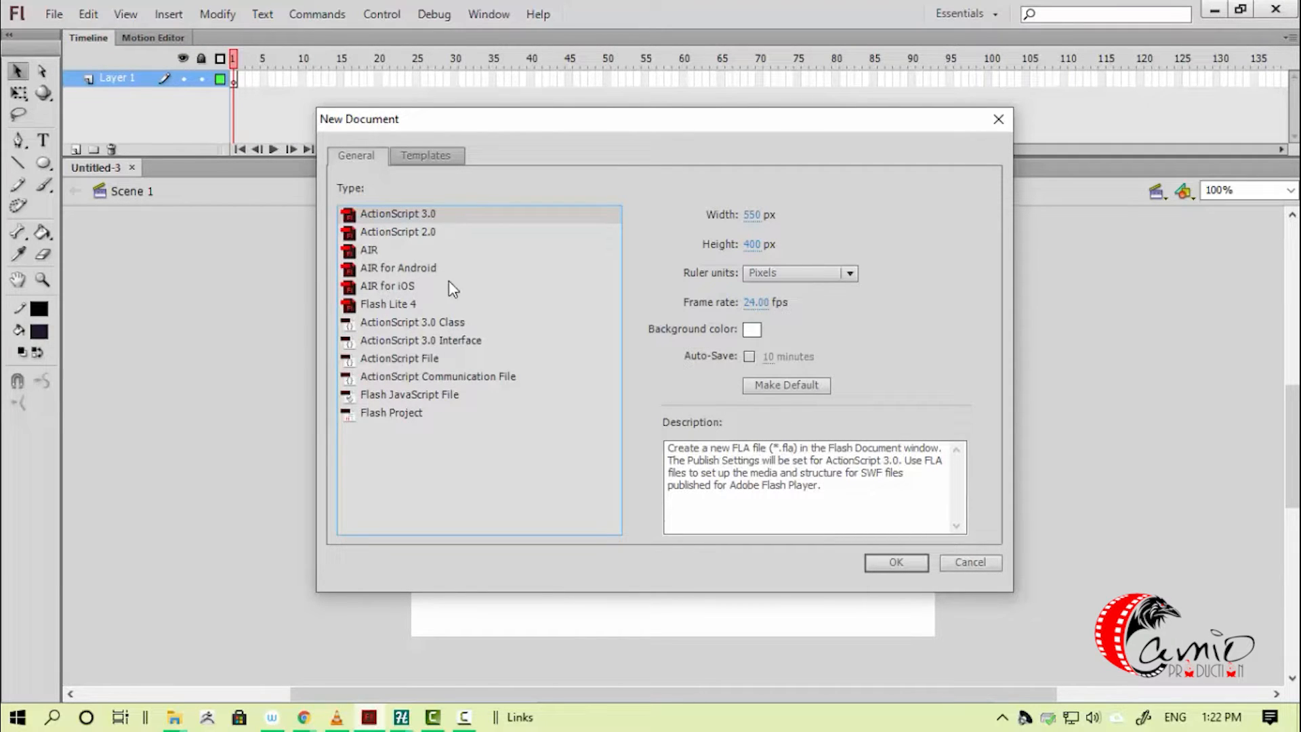
click(751, 215)
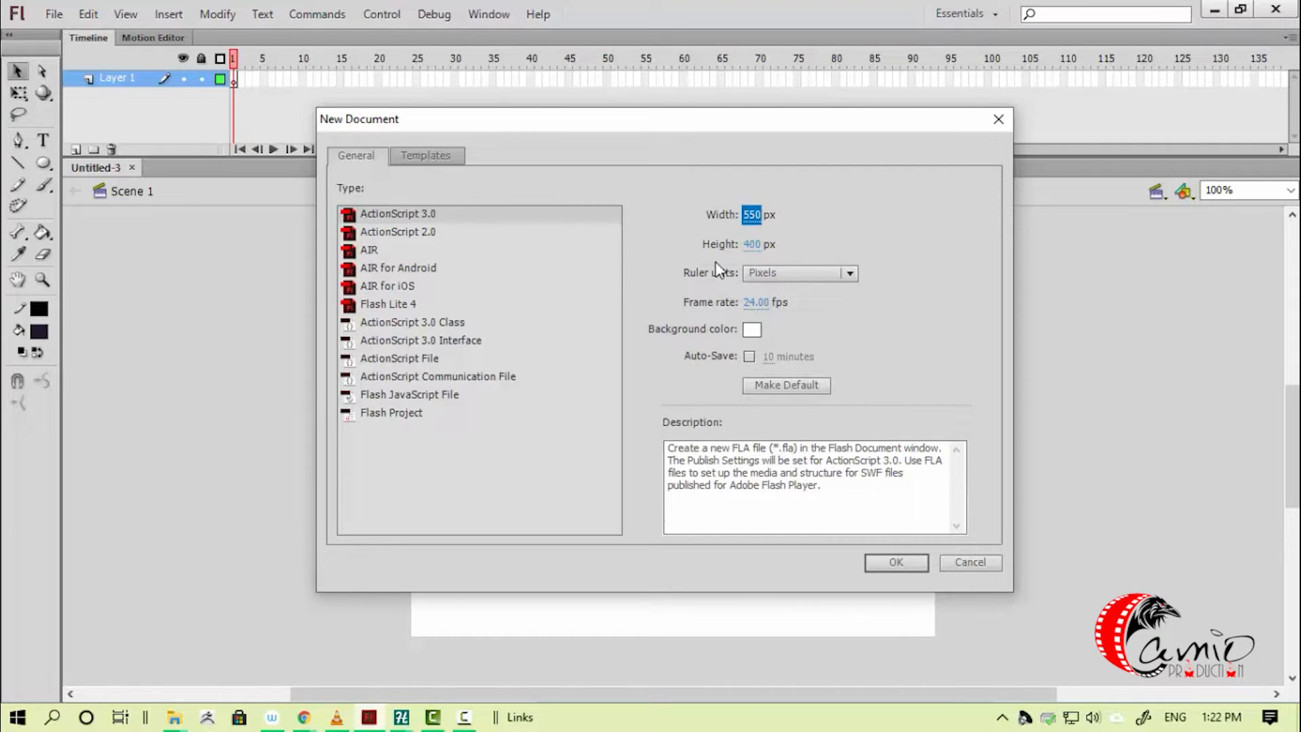
text(1920)
click(753, 244)
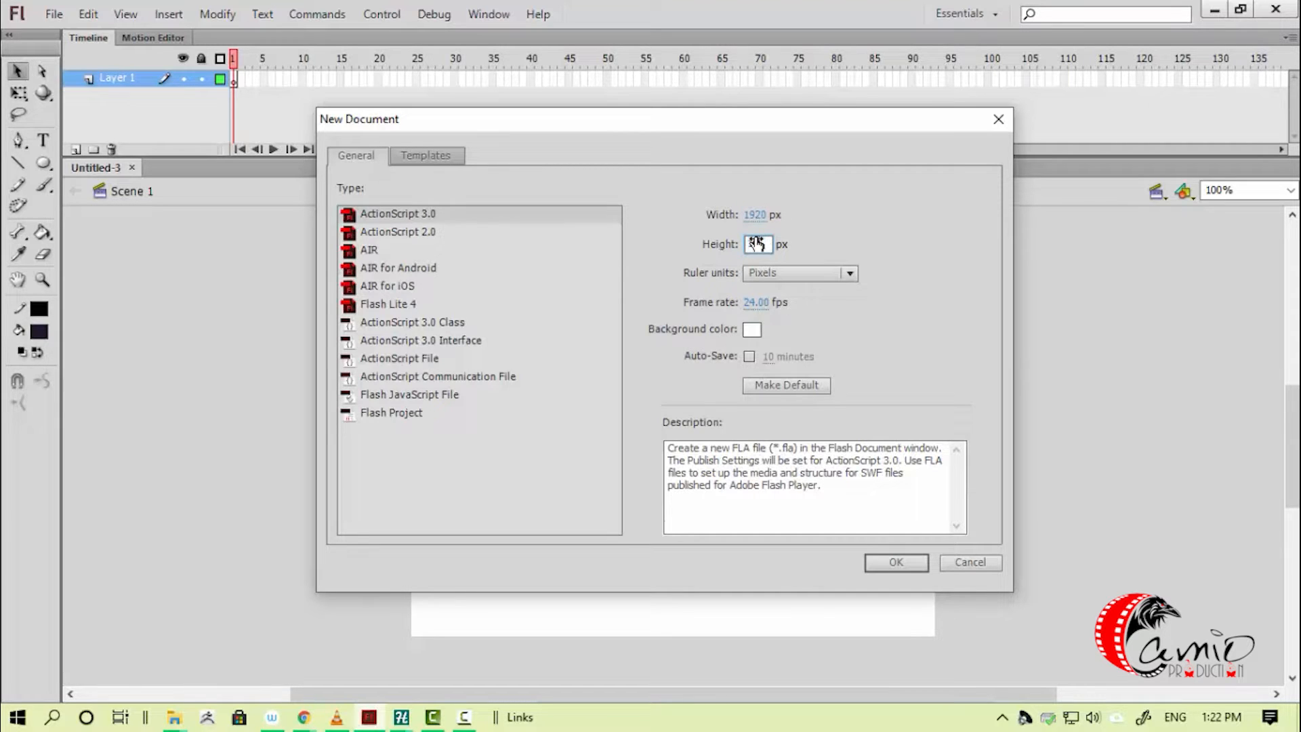
text(1080)
click(849, 274)
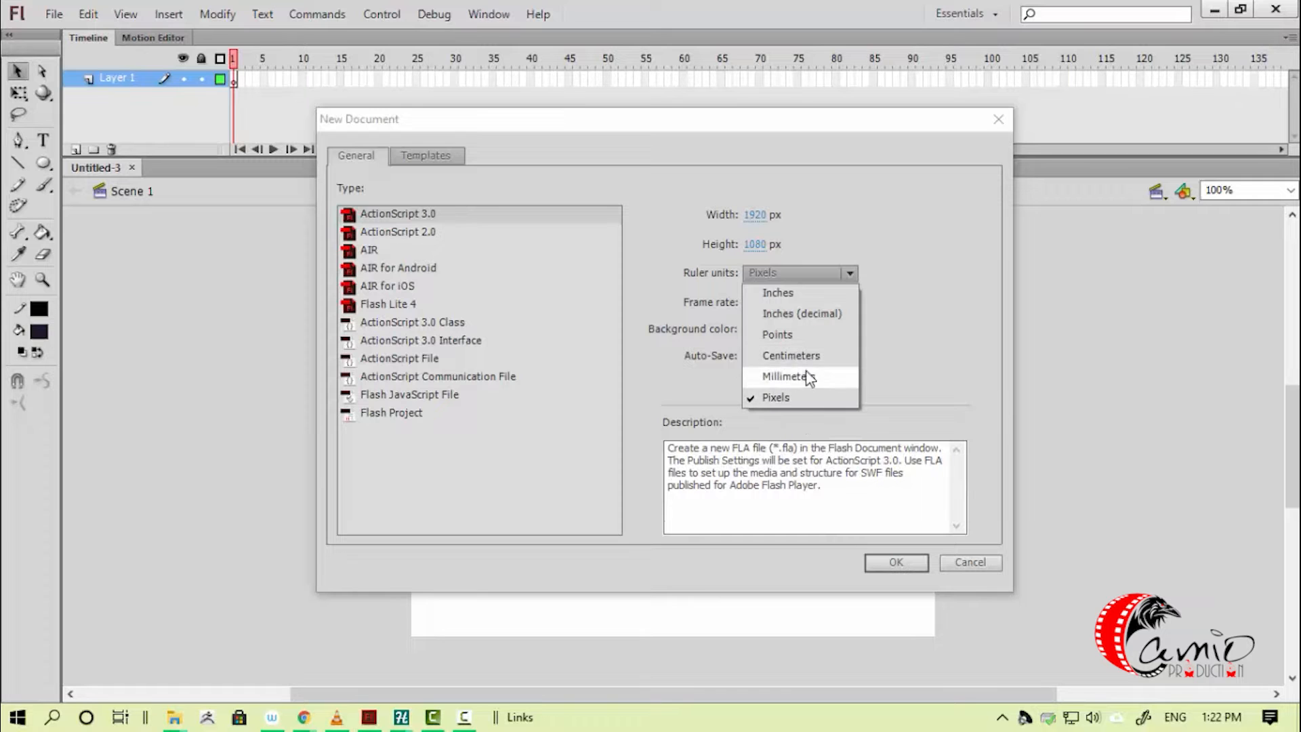
click(792, 398)
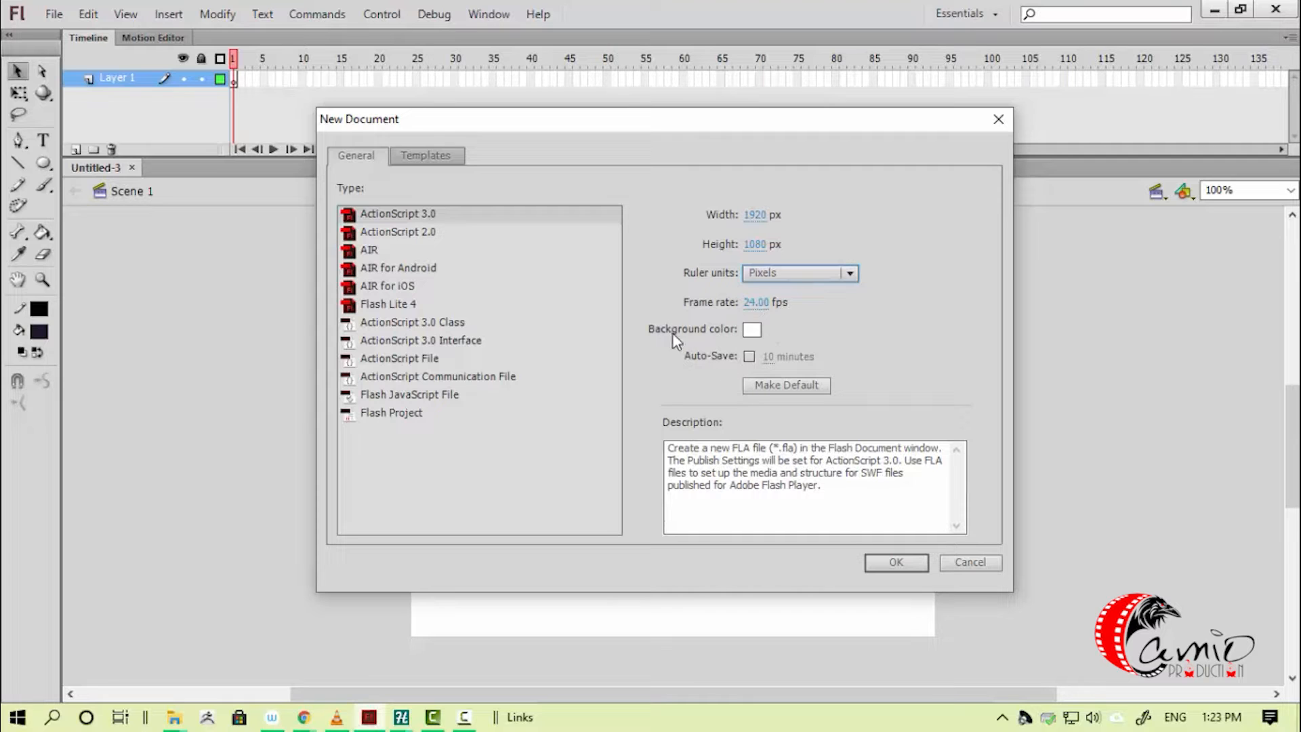
- Give the new document a green background color and create it
drag(799, 125, 478, 64)
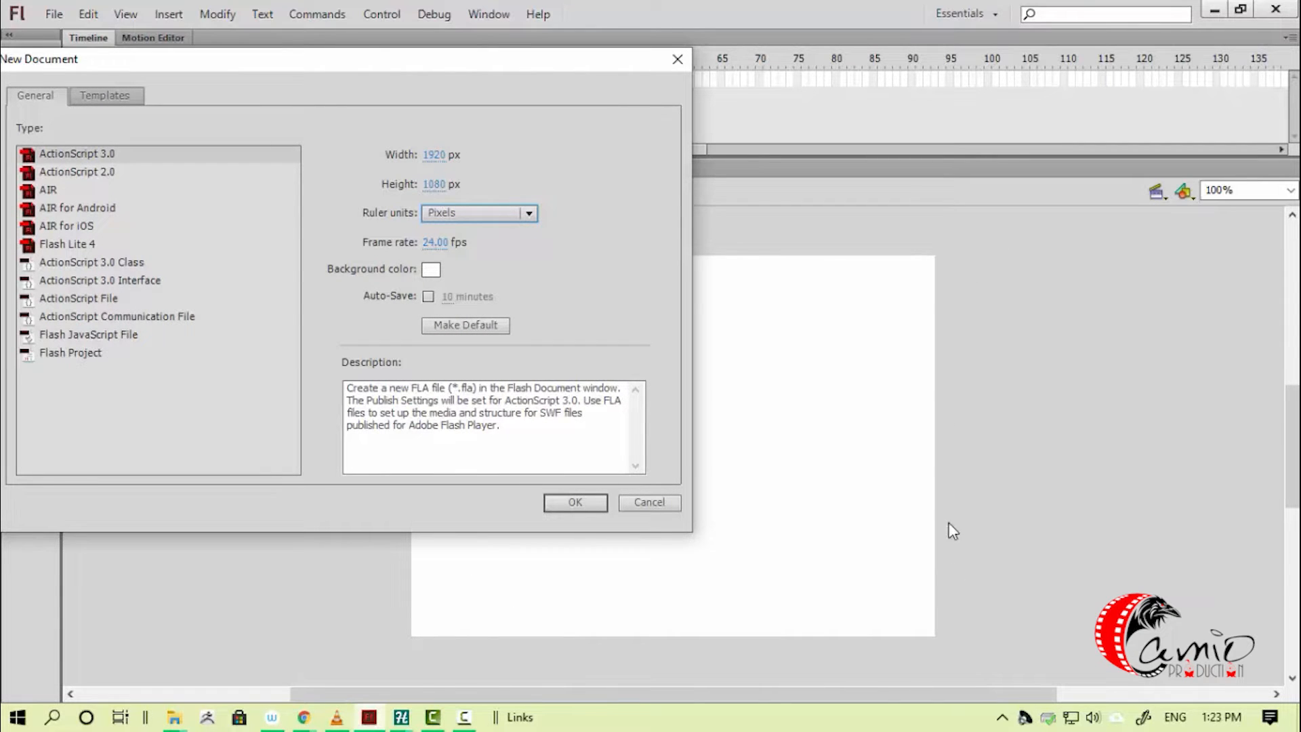
click(431, 269)
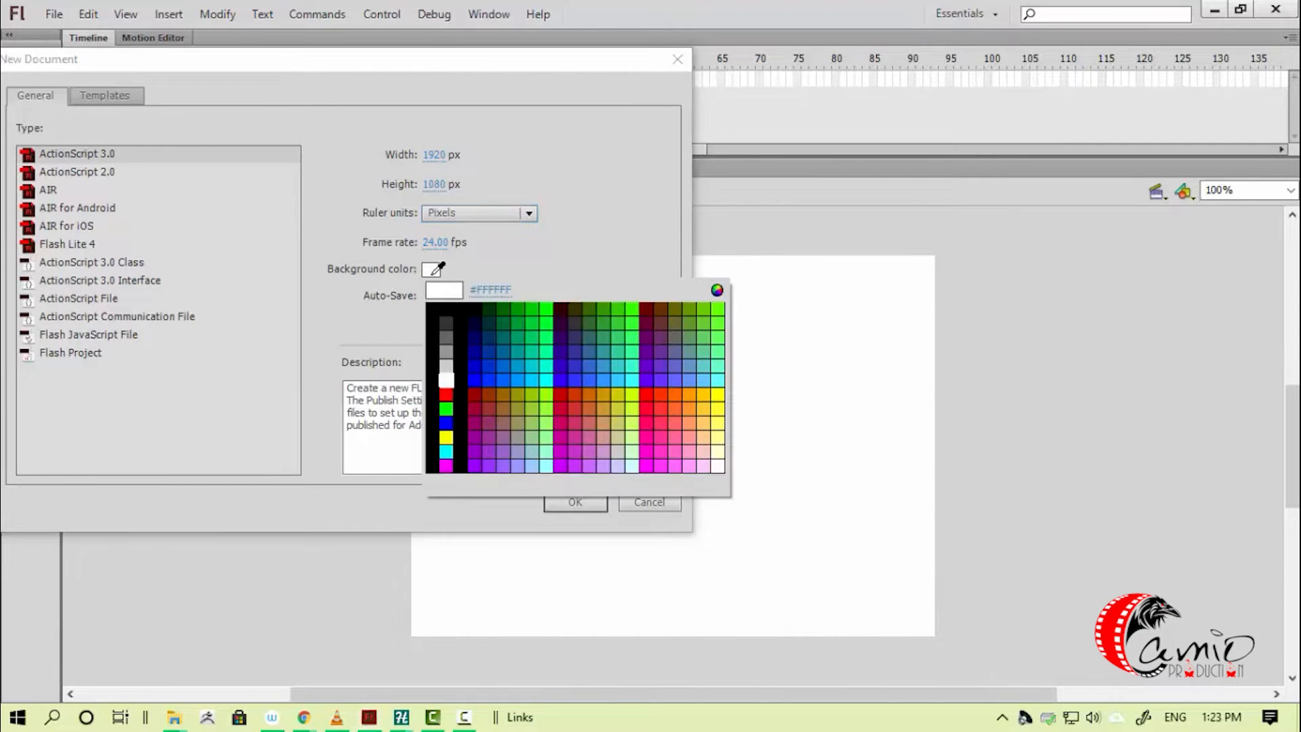
click(517, 338)
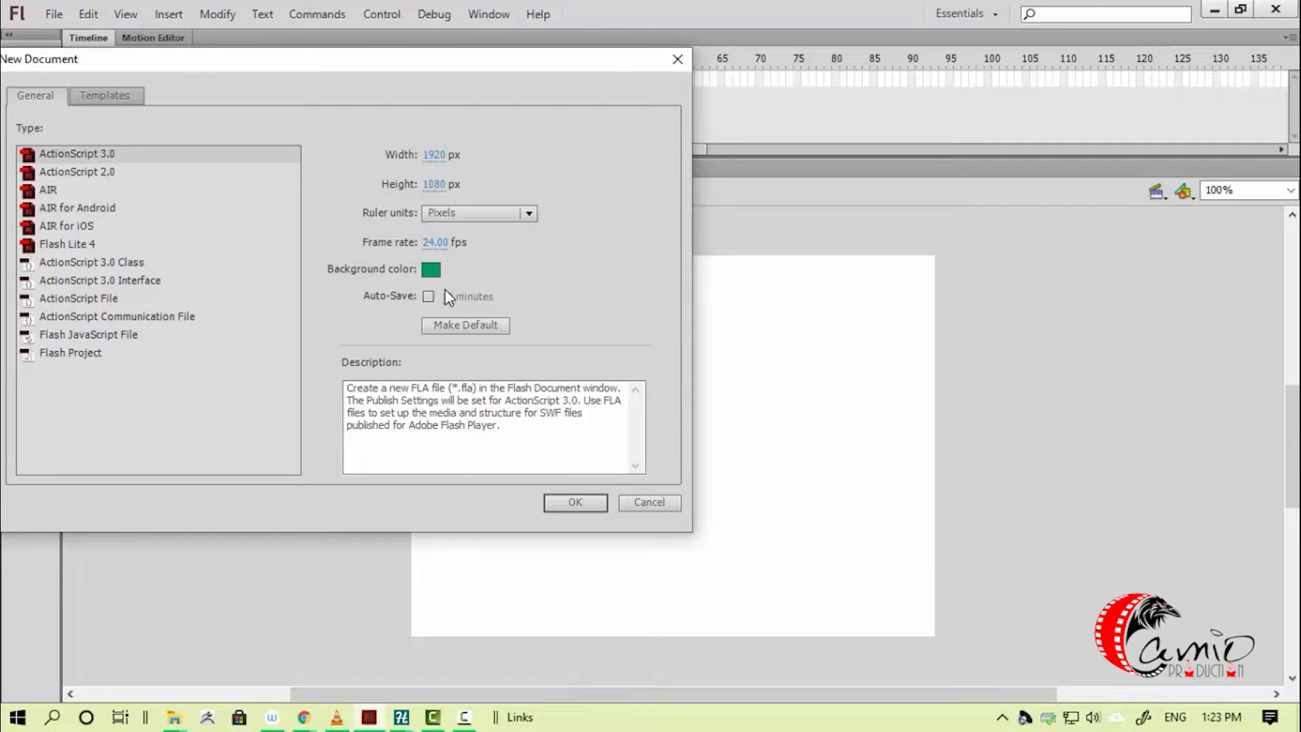
click(575, 500)
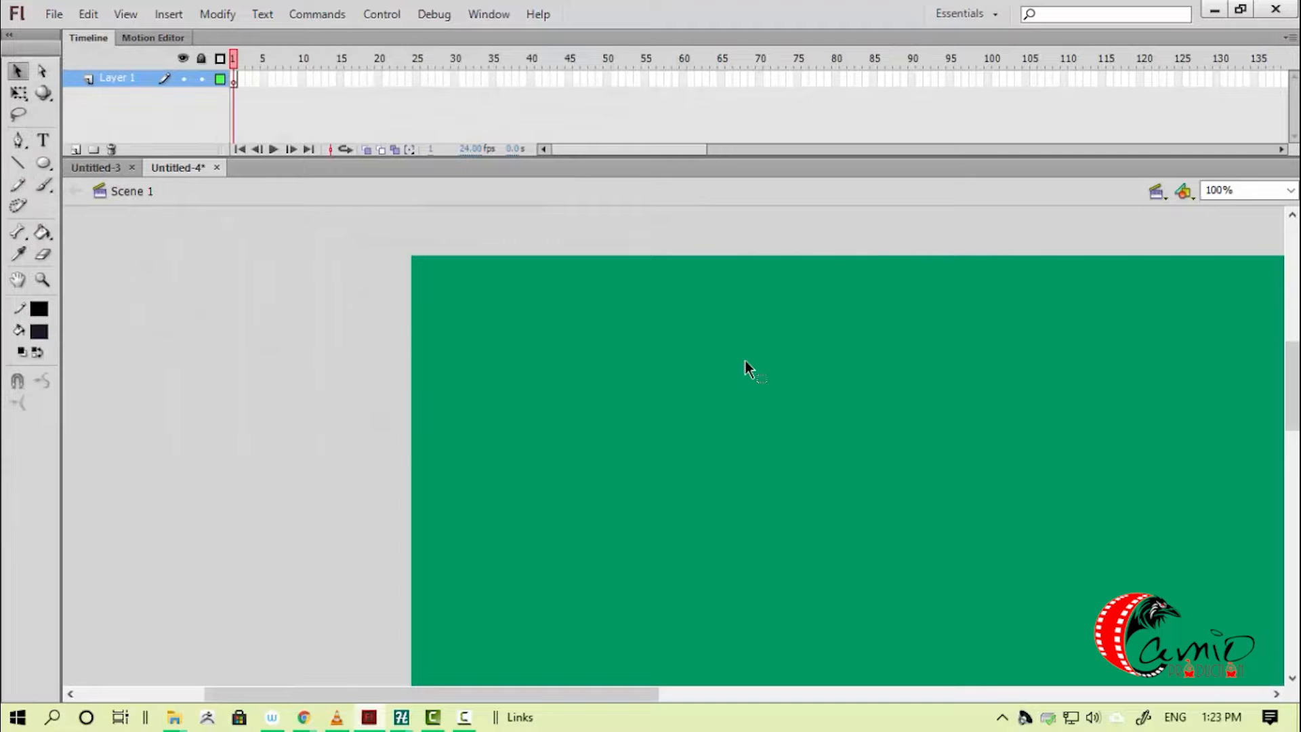
- Close the document with the green stage without saving it
key(ctrl+minus)
key(ctrl+minus)
key(ctrl+minus)
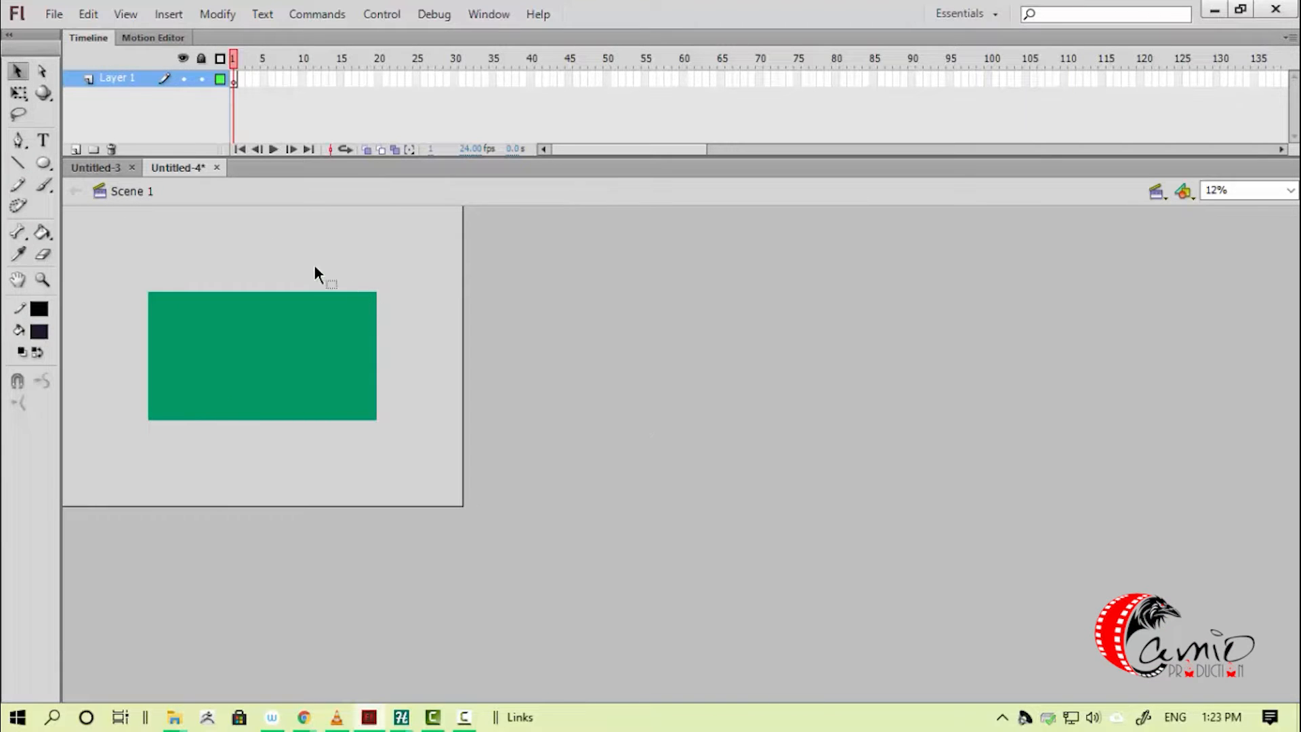
click(218, 168)
click(657, 383)
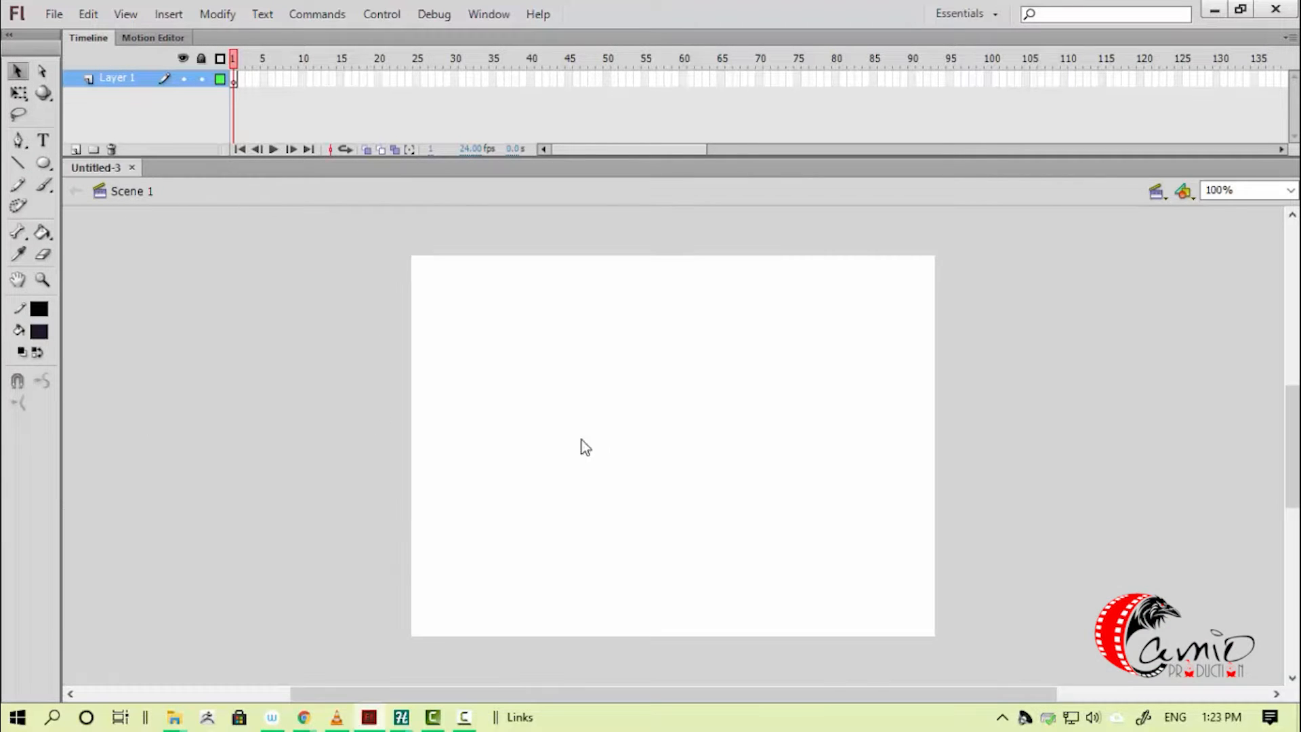
- Create a new ActionScript 3.0 document of 1920 × 1080 px with a white background and Auto-Save enabled at 10 minutes
key(ctrl+n)
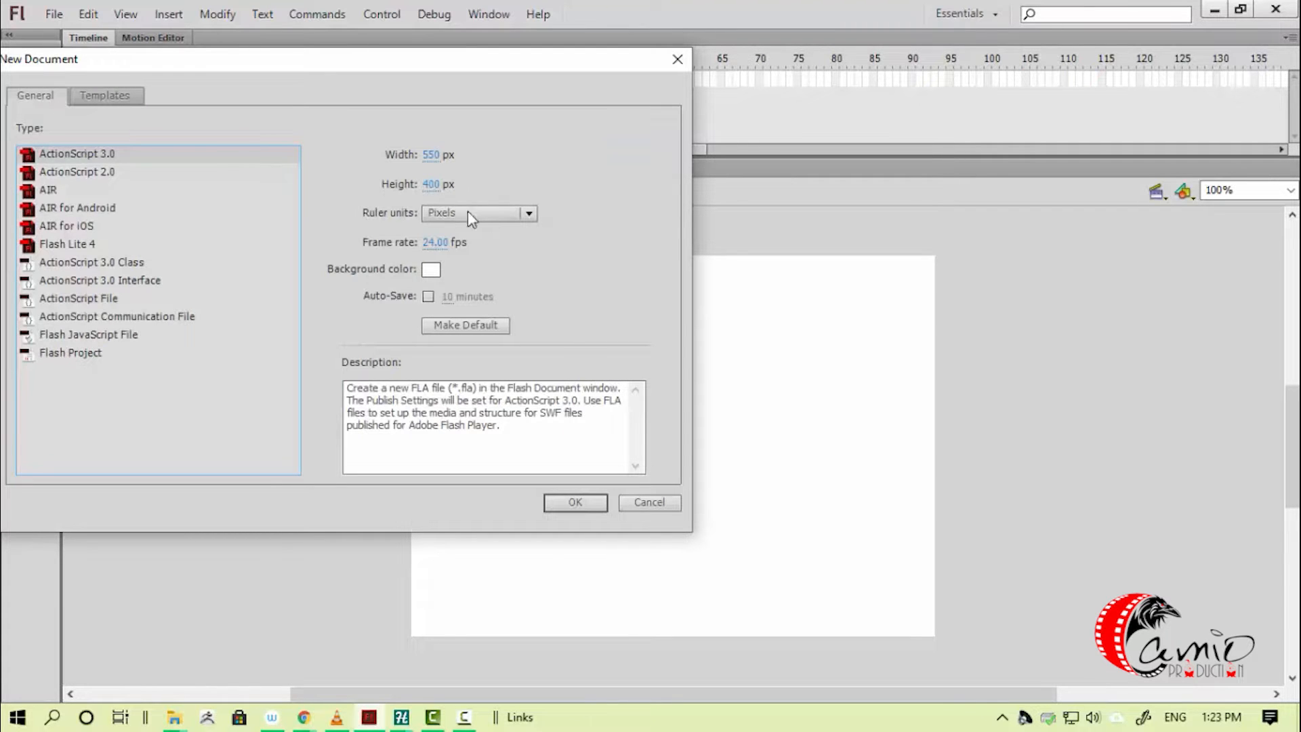
click(431, 269)
click(434, 270)
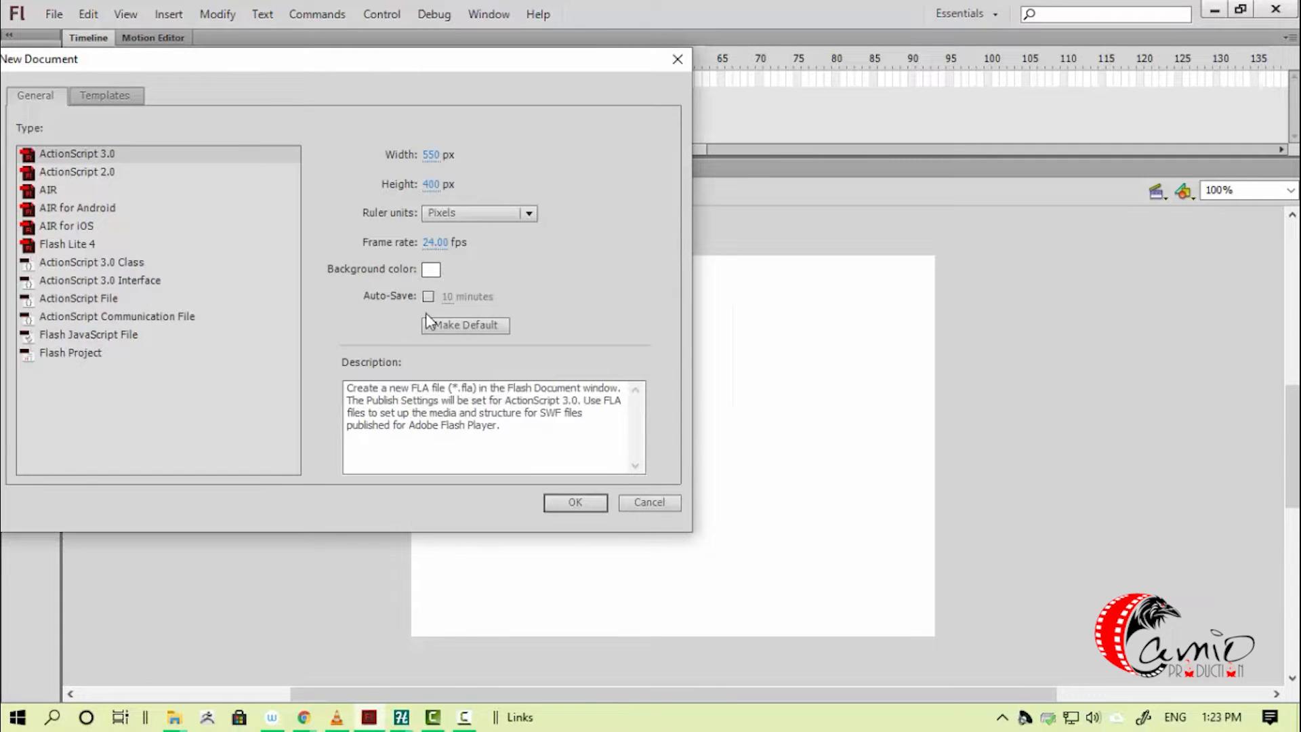
drag(450, 59, 582, 53)
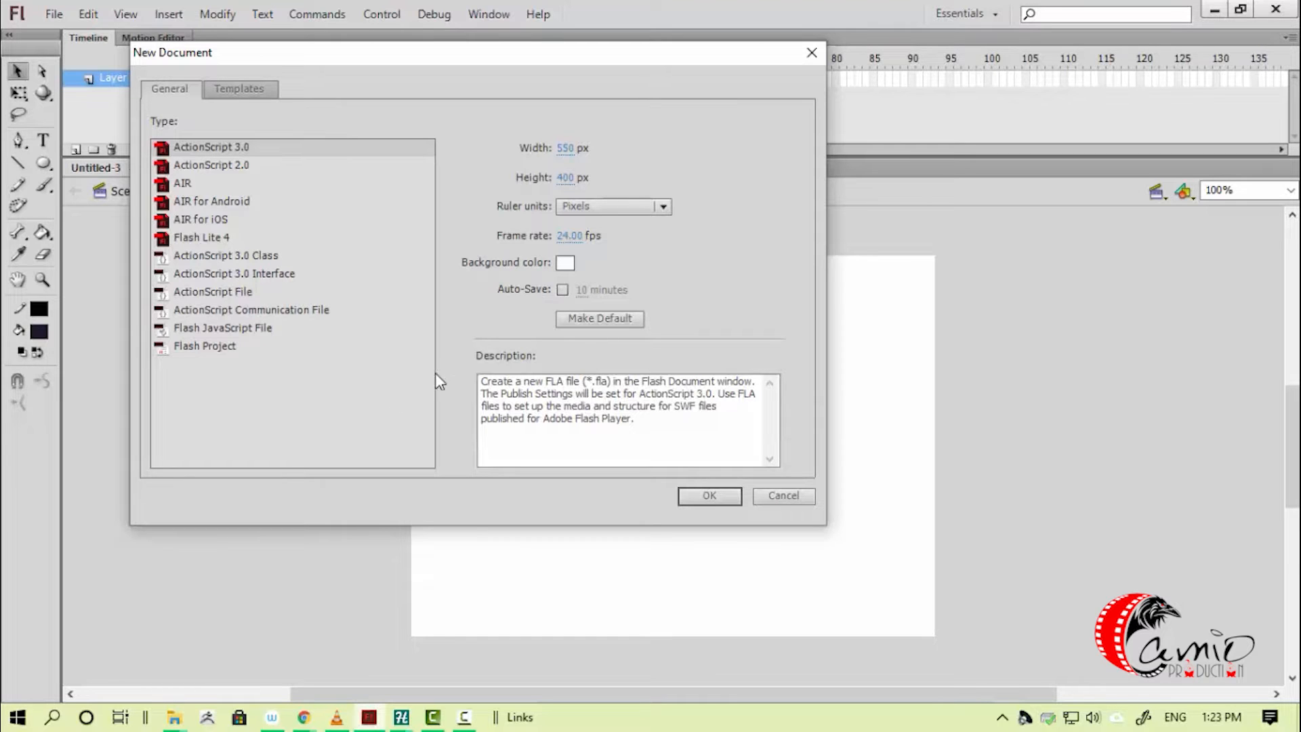
click(562, 291)
click(563, 148)
text(1920)
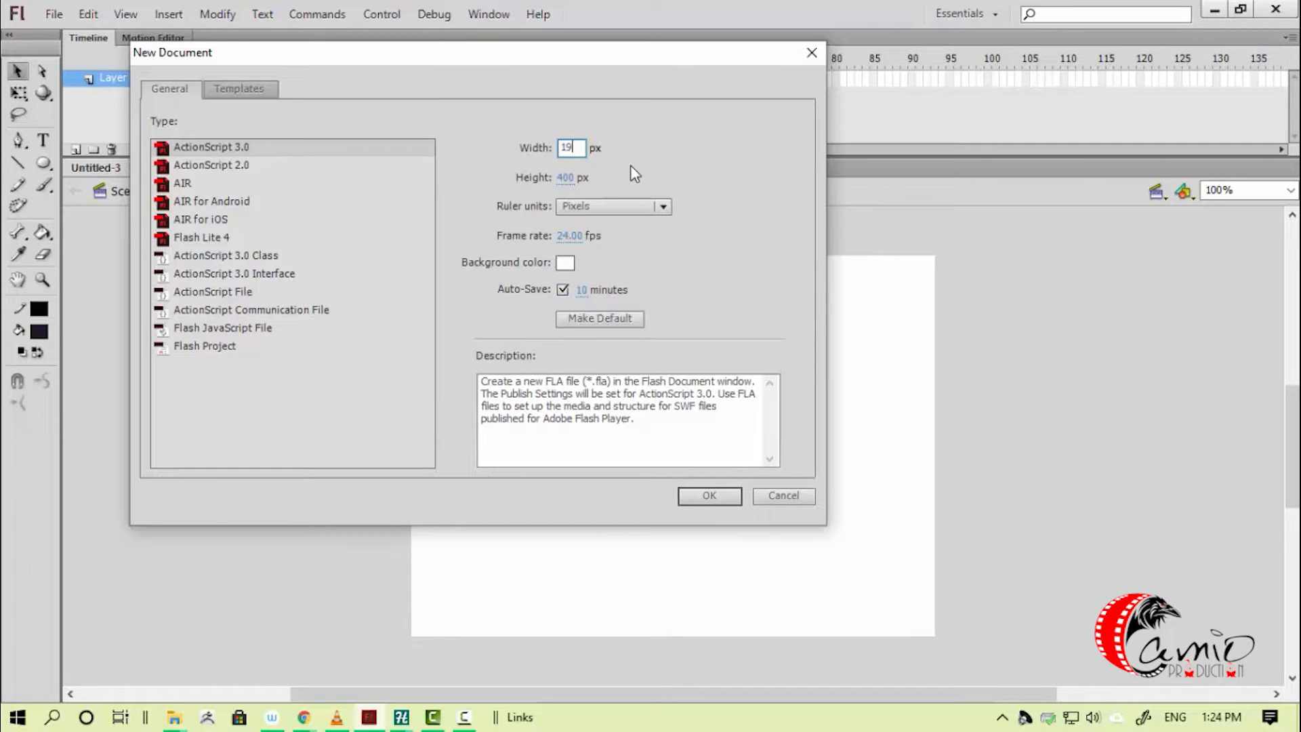
click(564, 177)
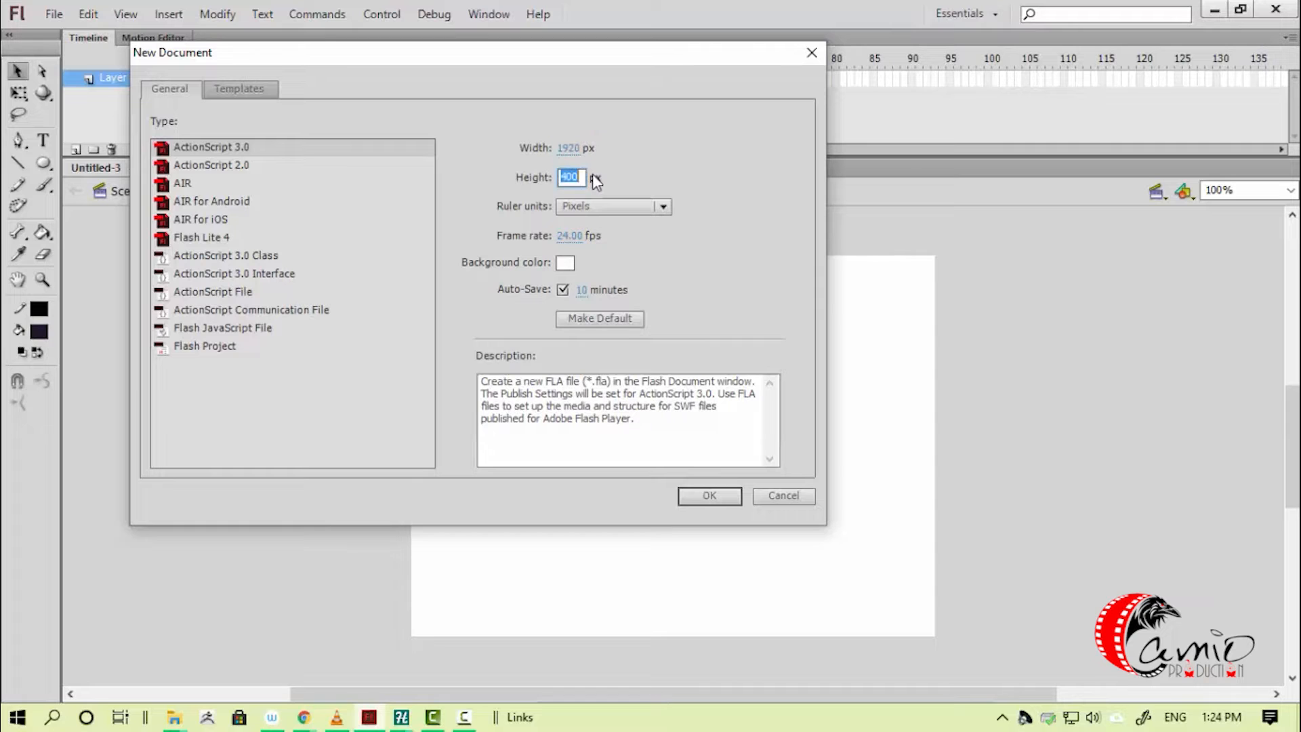
text(1080)
click(719, 503)
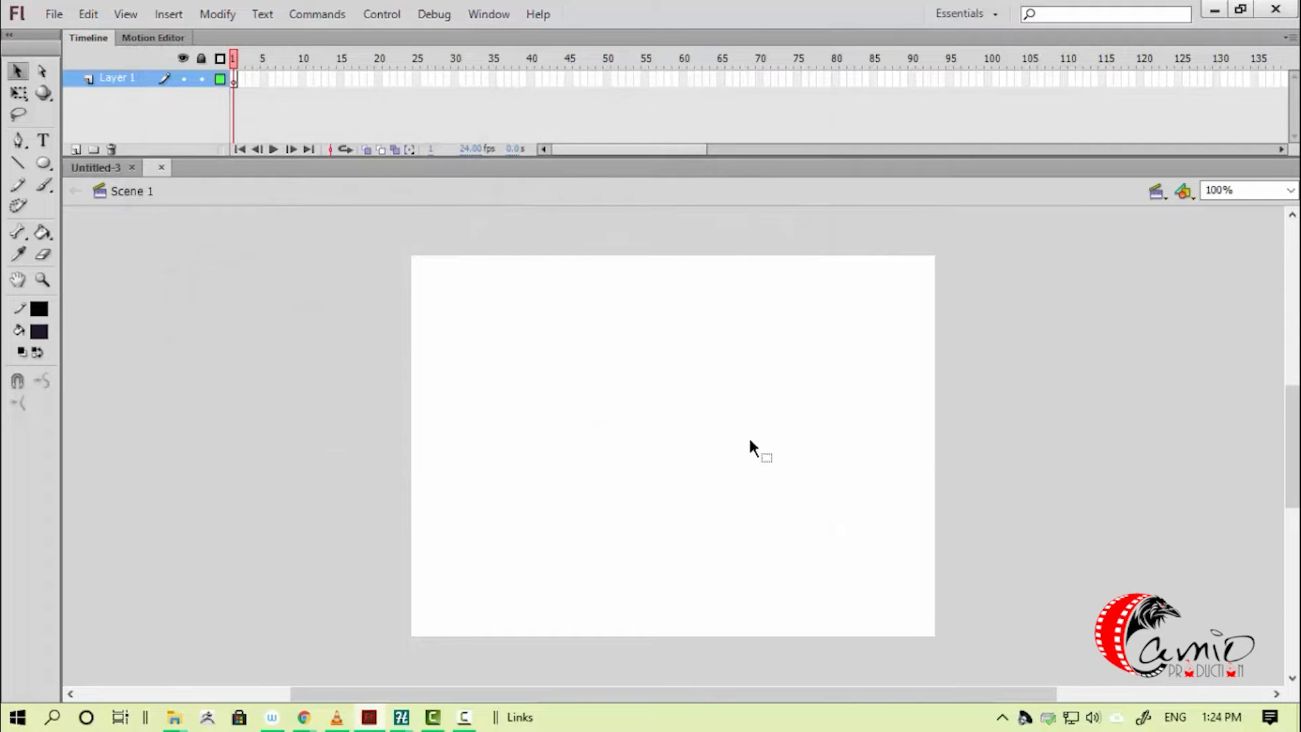
- Close the unused first untitled document, keeping only the new 1920 × 1080 px document open
key(ctrl+minus)
key(ctrl+minus)
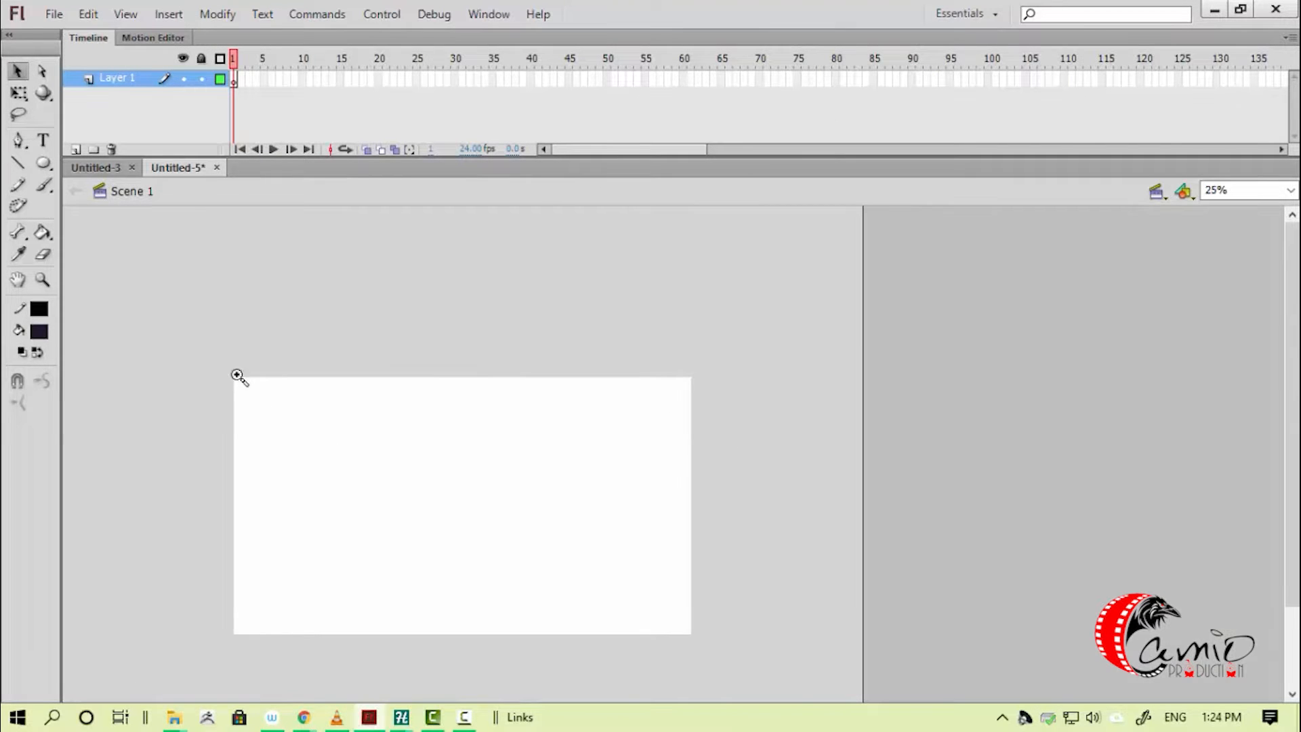
key(z)
drag(225, 367, 705, 638)
key(v)
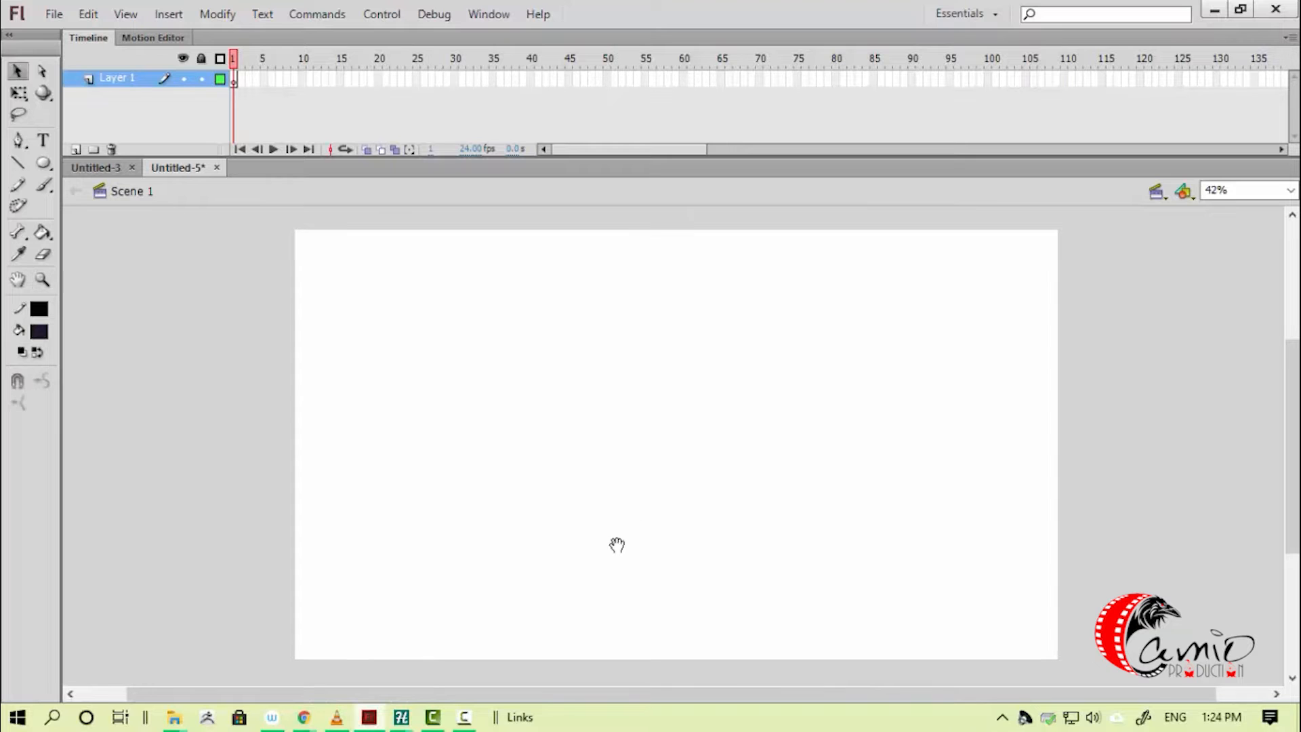
click(132, 167)
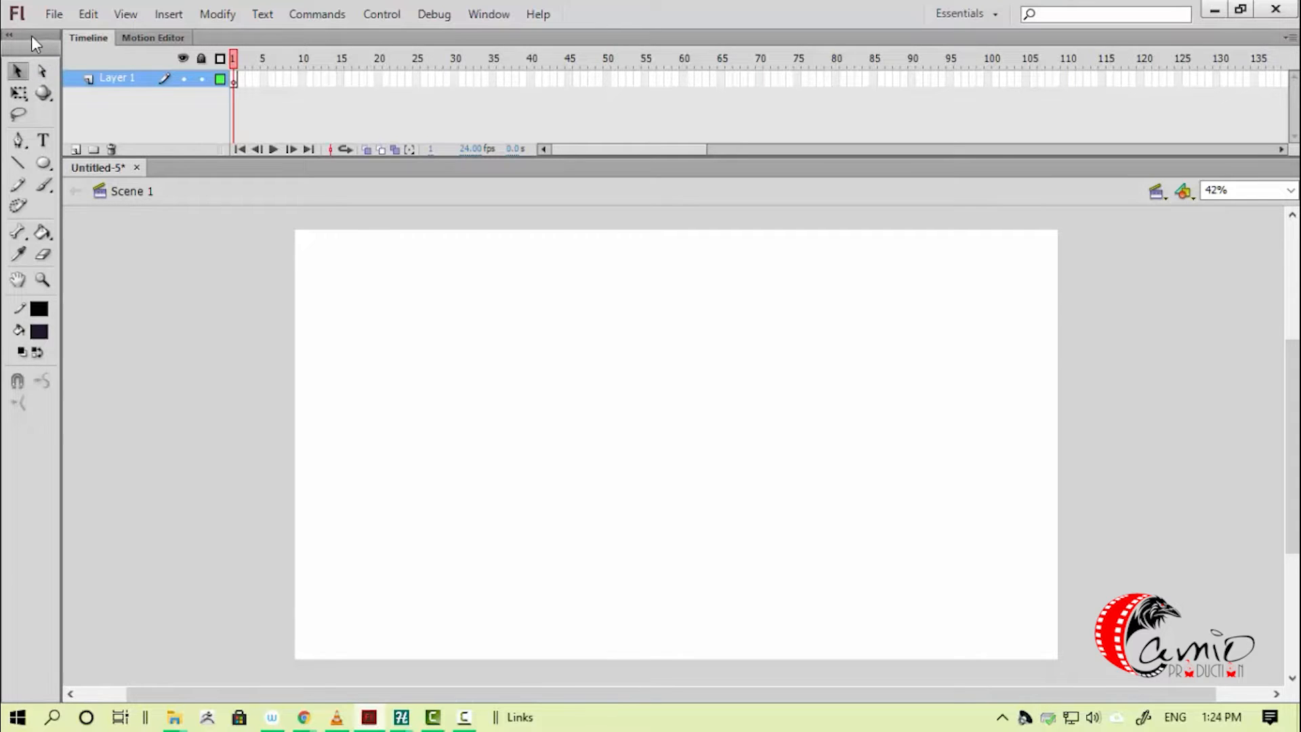
- Undock the Timeline and Tools panels and float them over the stage
click(20, 68)
click(19, 69)
drag(209, 39, 106, 124)
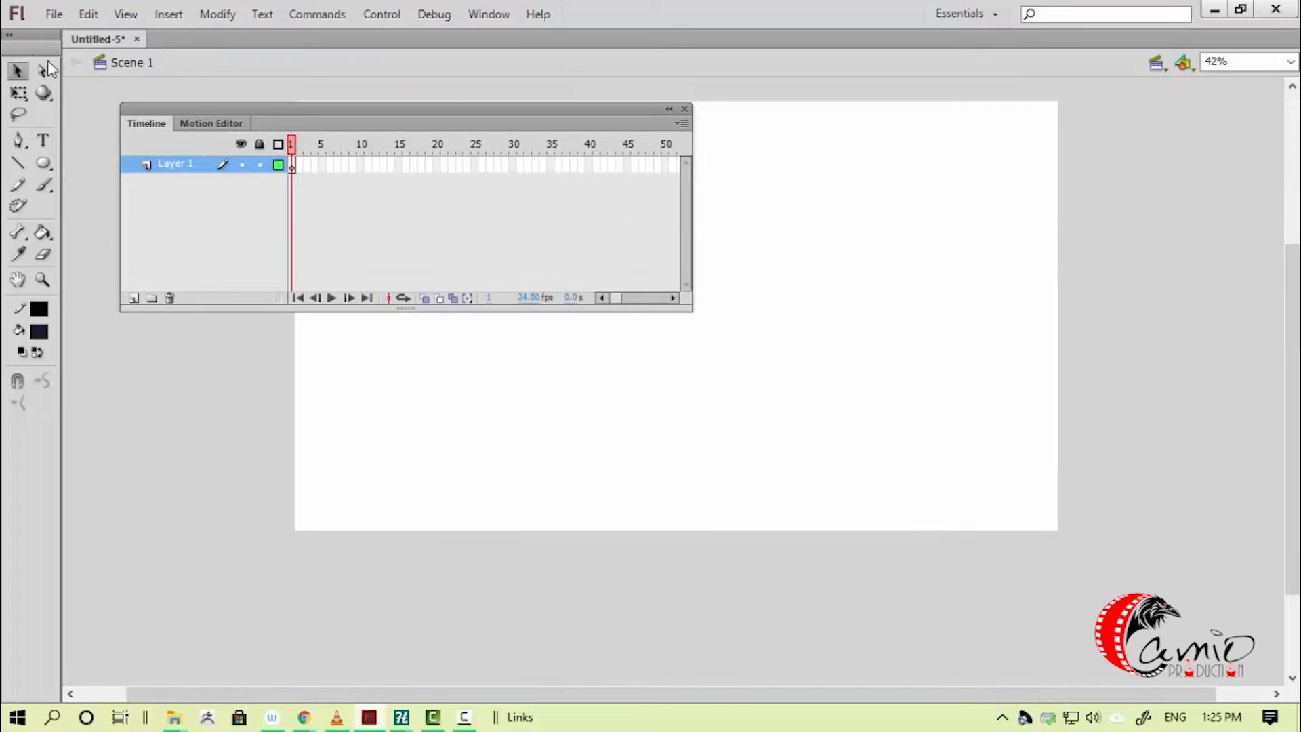
drag(30, 46, 841, 128)
drag(541, 115, 483, 173)
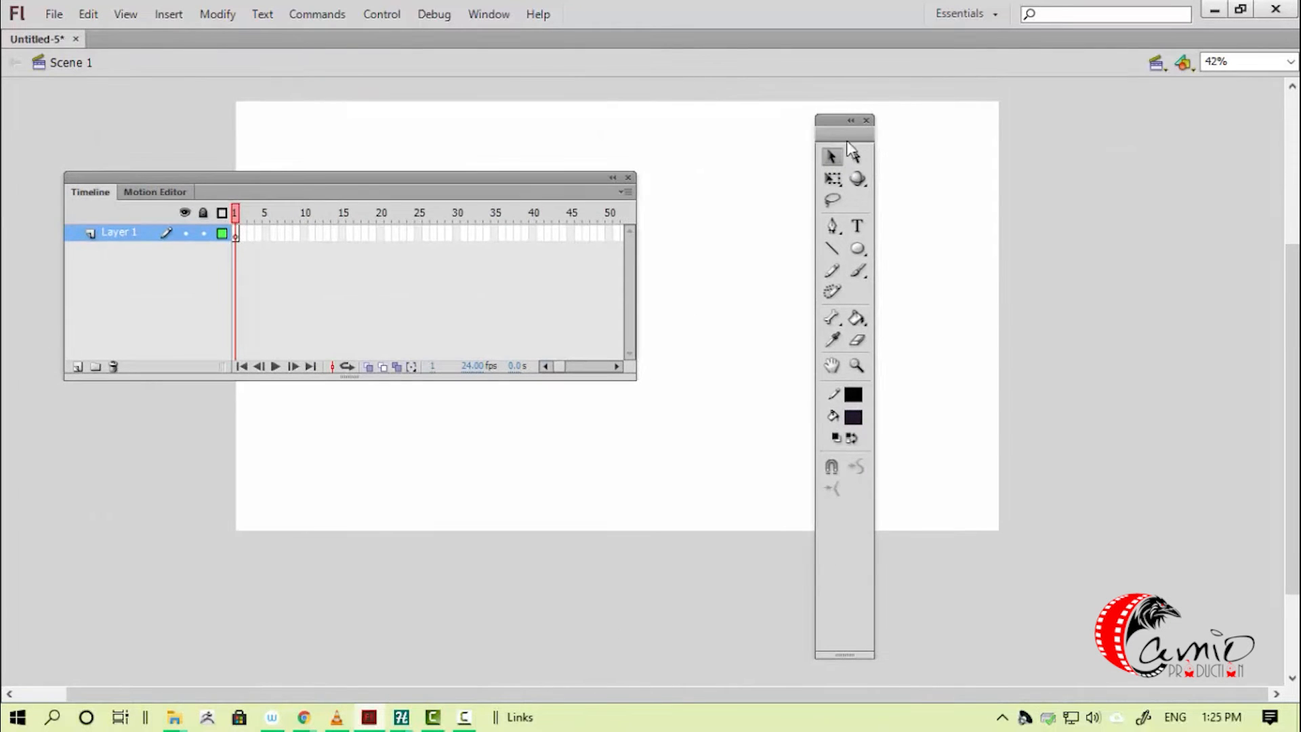
- Try docking the Tools panel as a horizontal strip above the document, reduce its height, and float it again
drag(835, 120, 1247, 34)
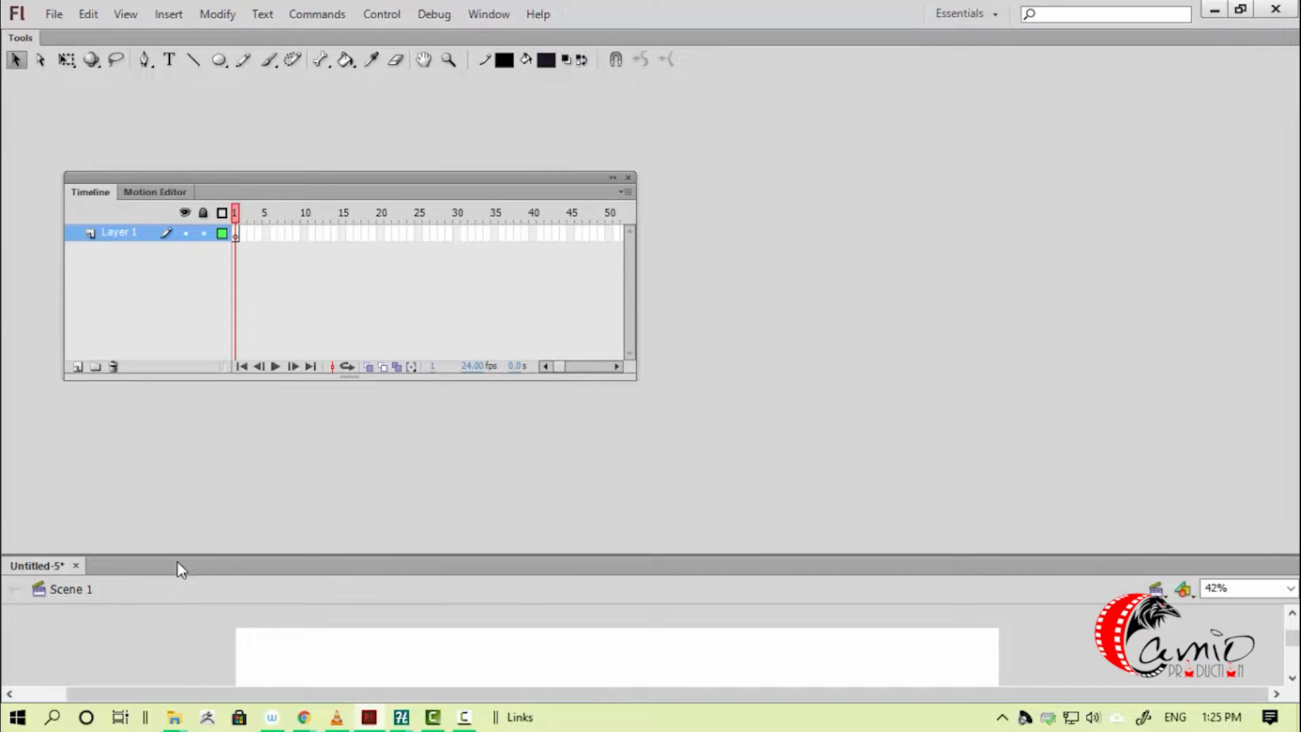
drag(190, 556, 197, 132)
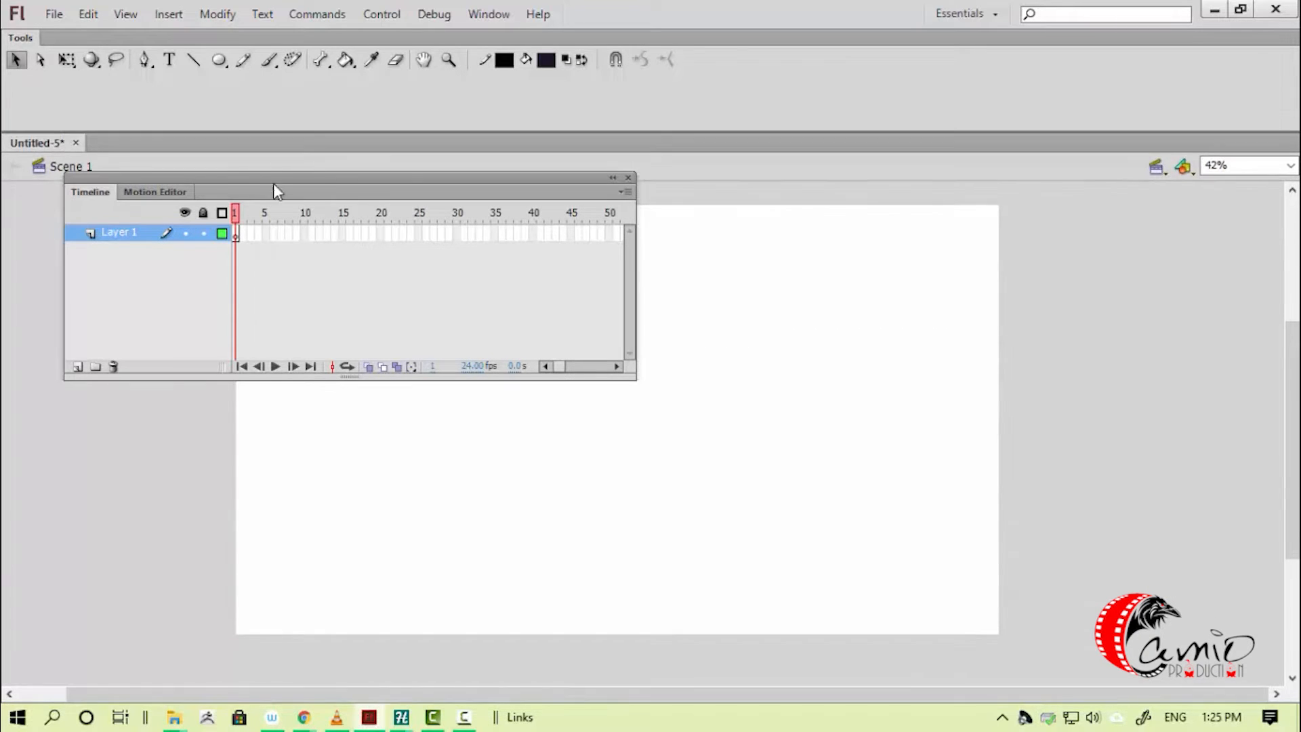
drag(20, 40, 523, 87)
drag(1151, 42, 1206, 122)
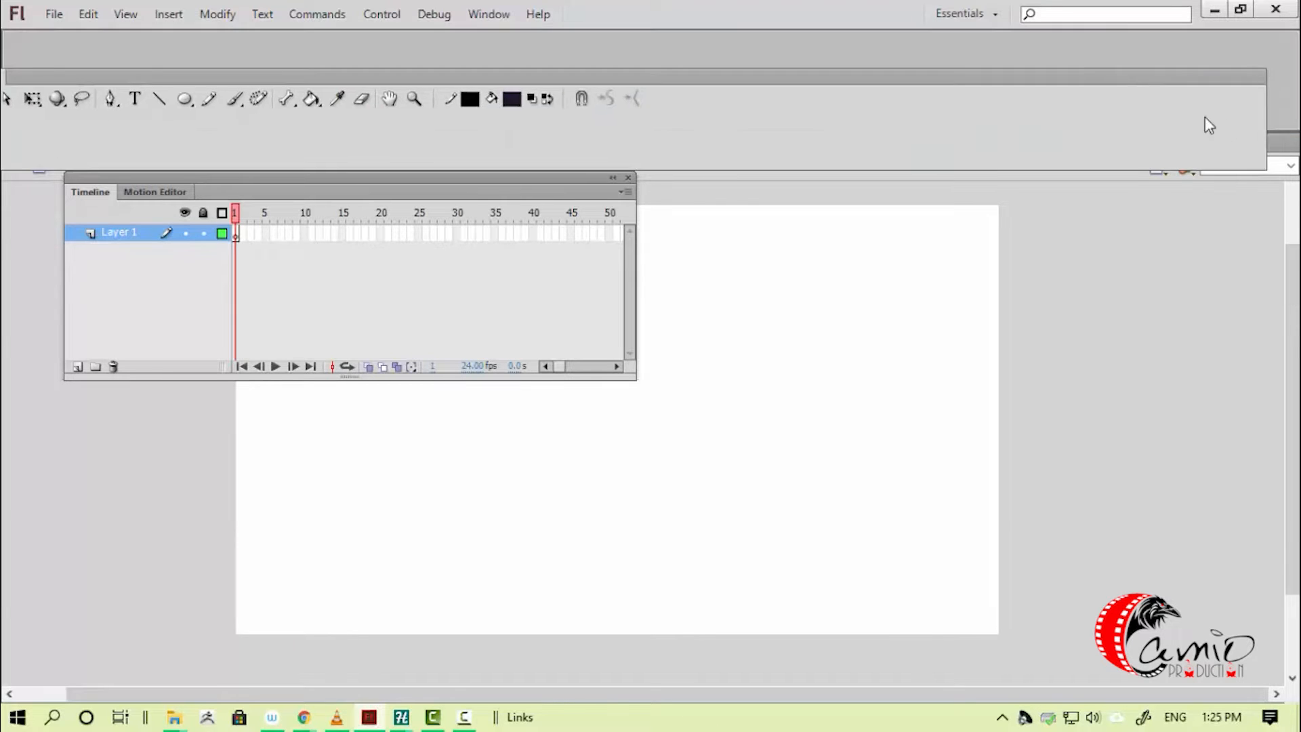
- Move the floating Timeline panel to the other side of the stage and make it taller
drag(525, 180, 784, 115)
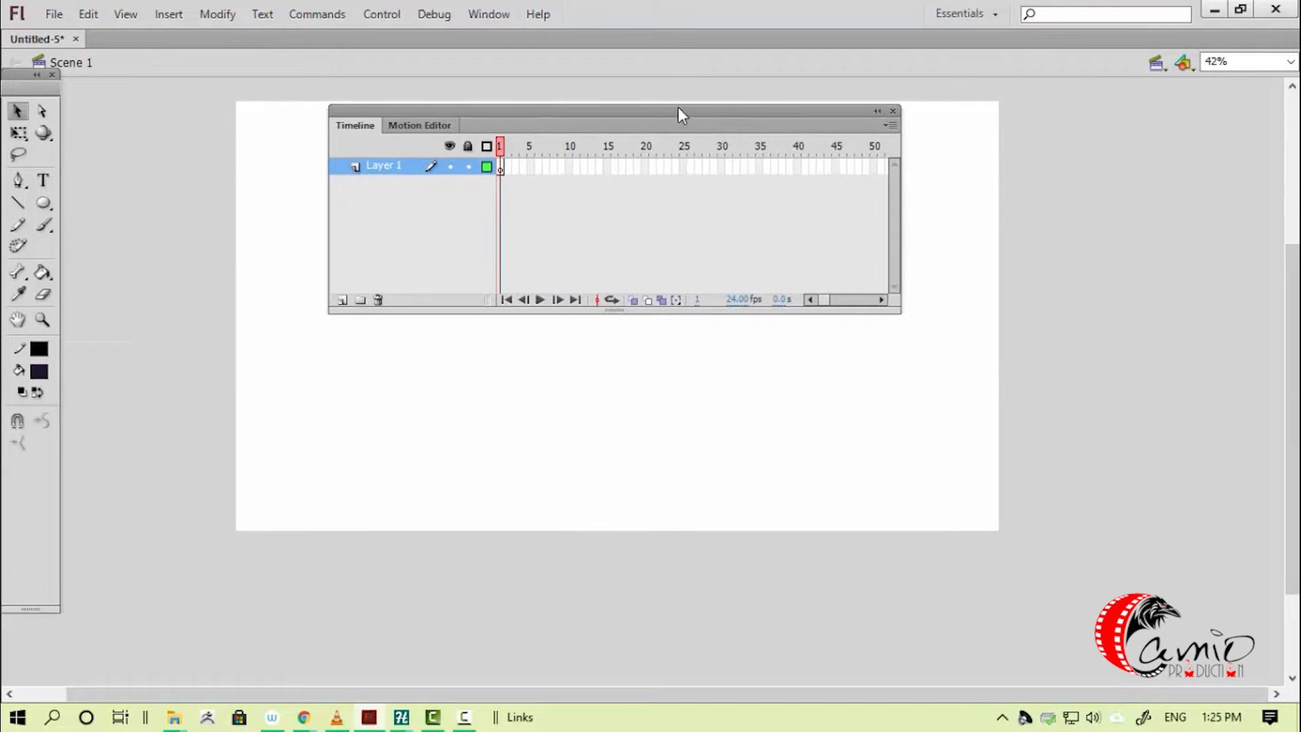
drag(677, 108, 1064, 184)
drag(995, 391, 991, 582)
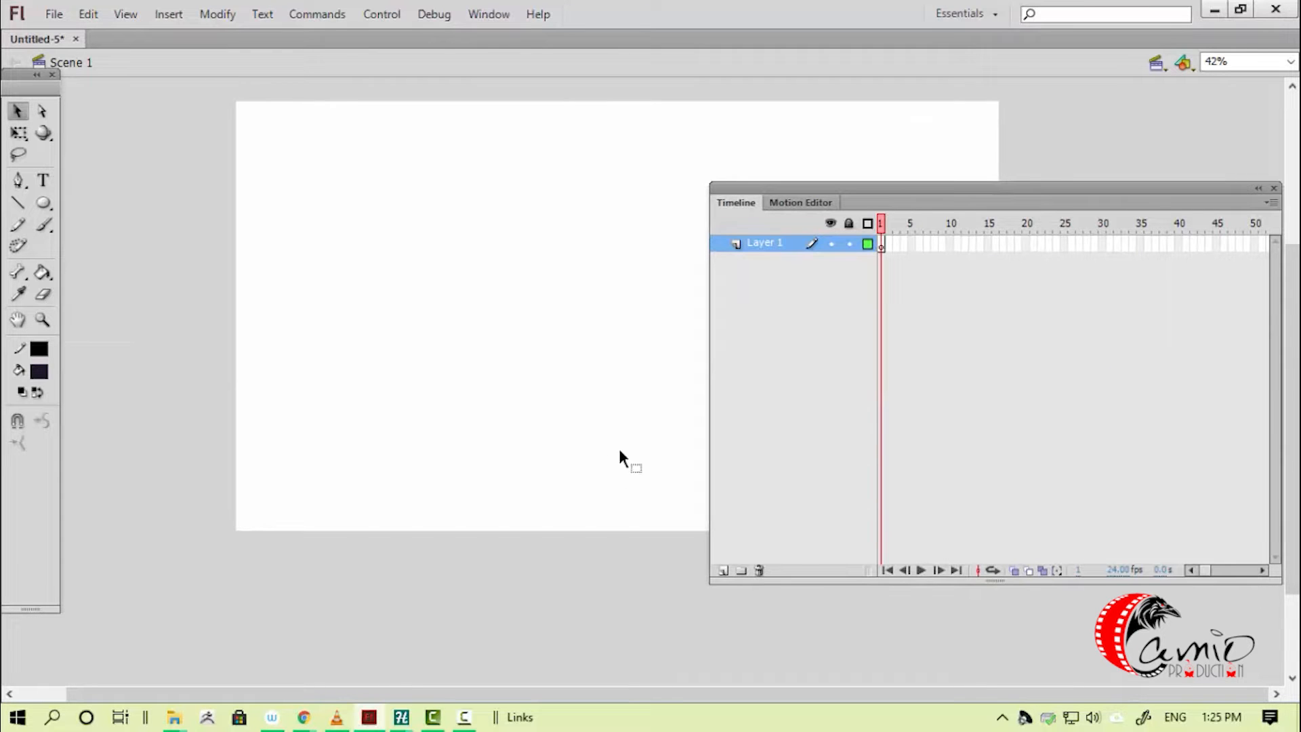
- Switch the workspace layout to Classic
click(481, 15)
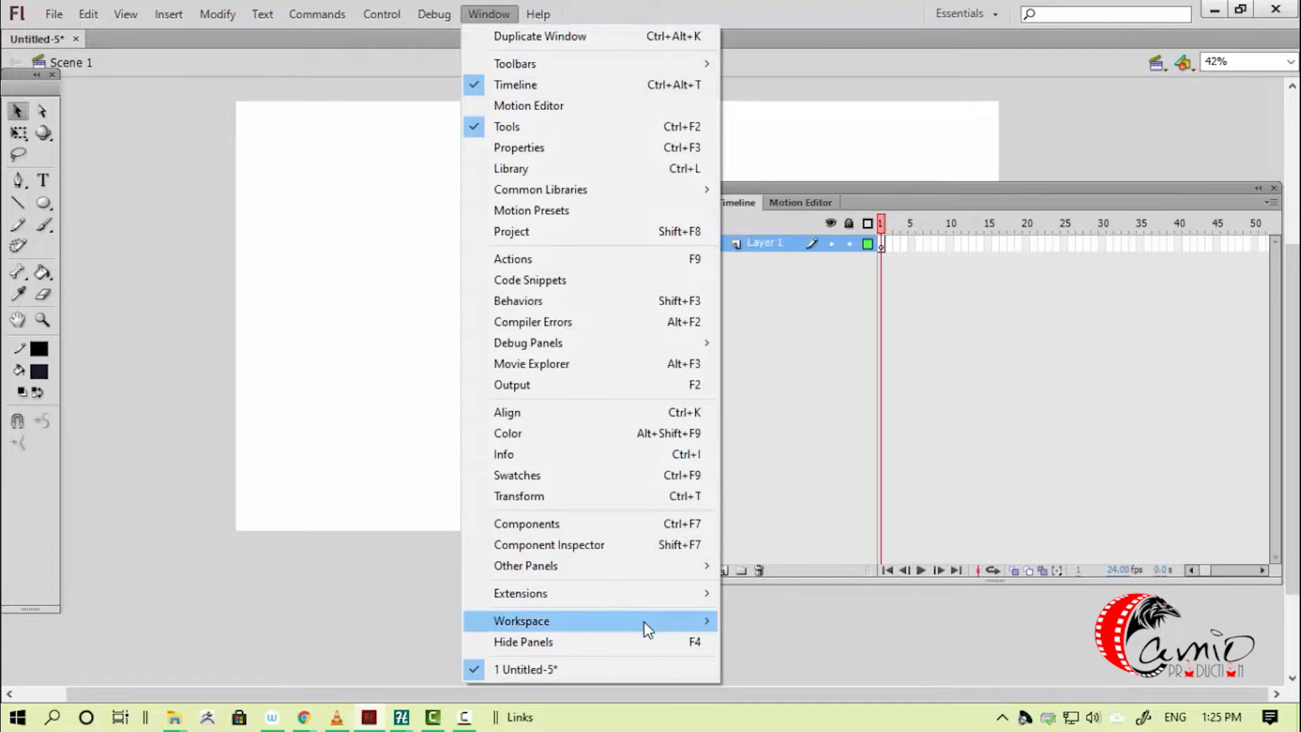
mouse_move(650, 625)
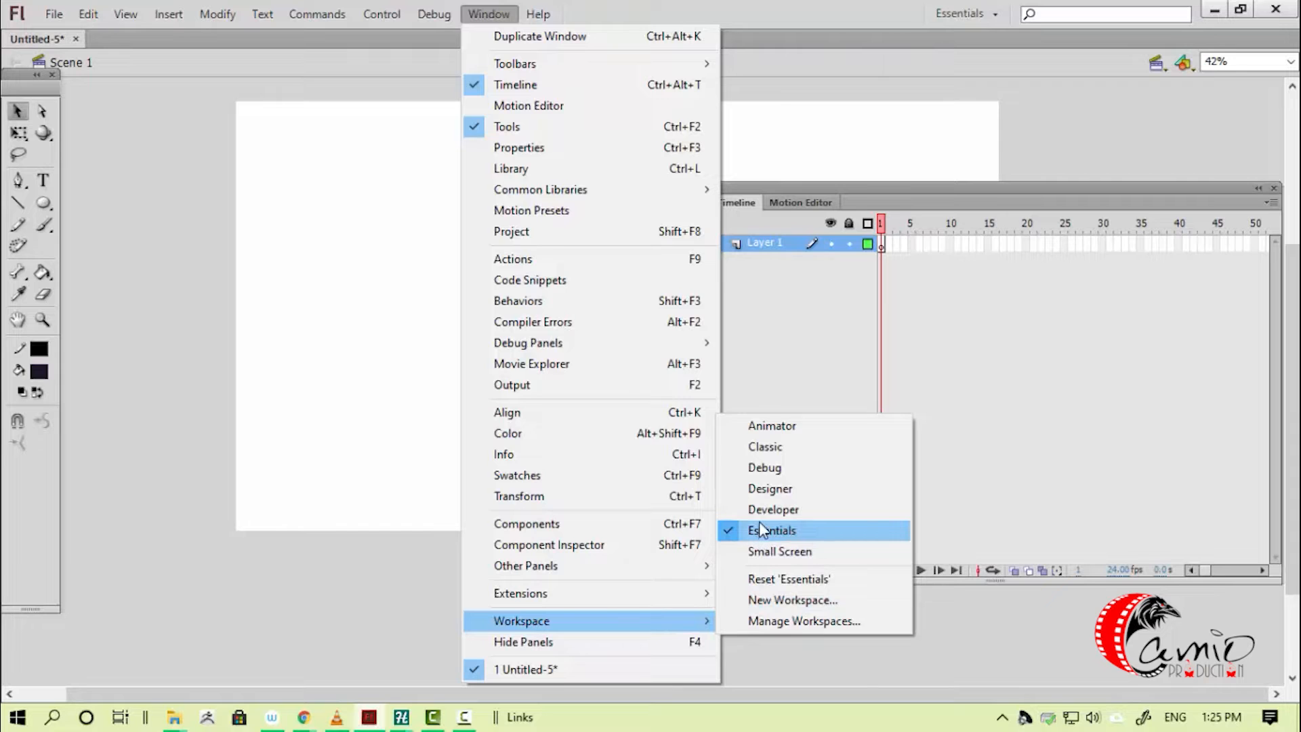
click(760, 447)
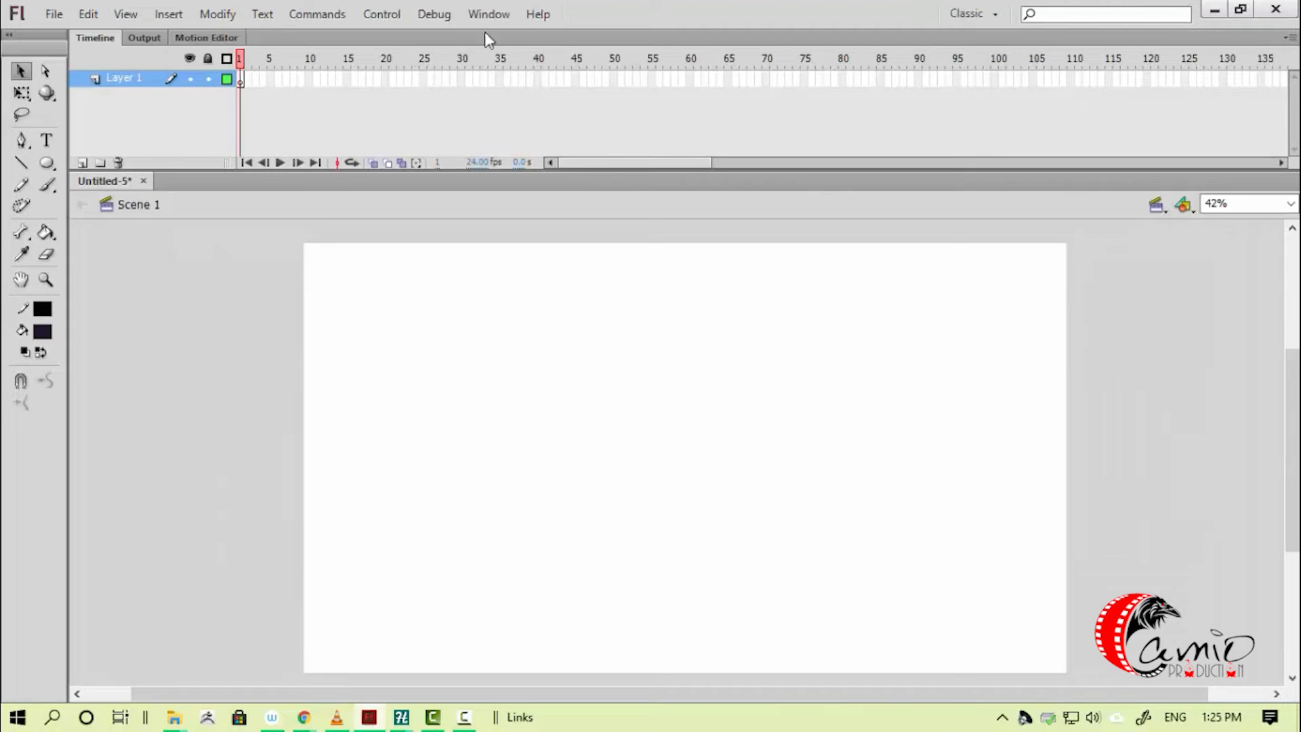
- Switch the workspace layout to Essentials and close the floating Timeline panel
click(488, 14)
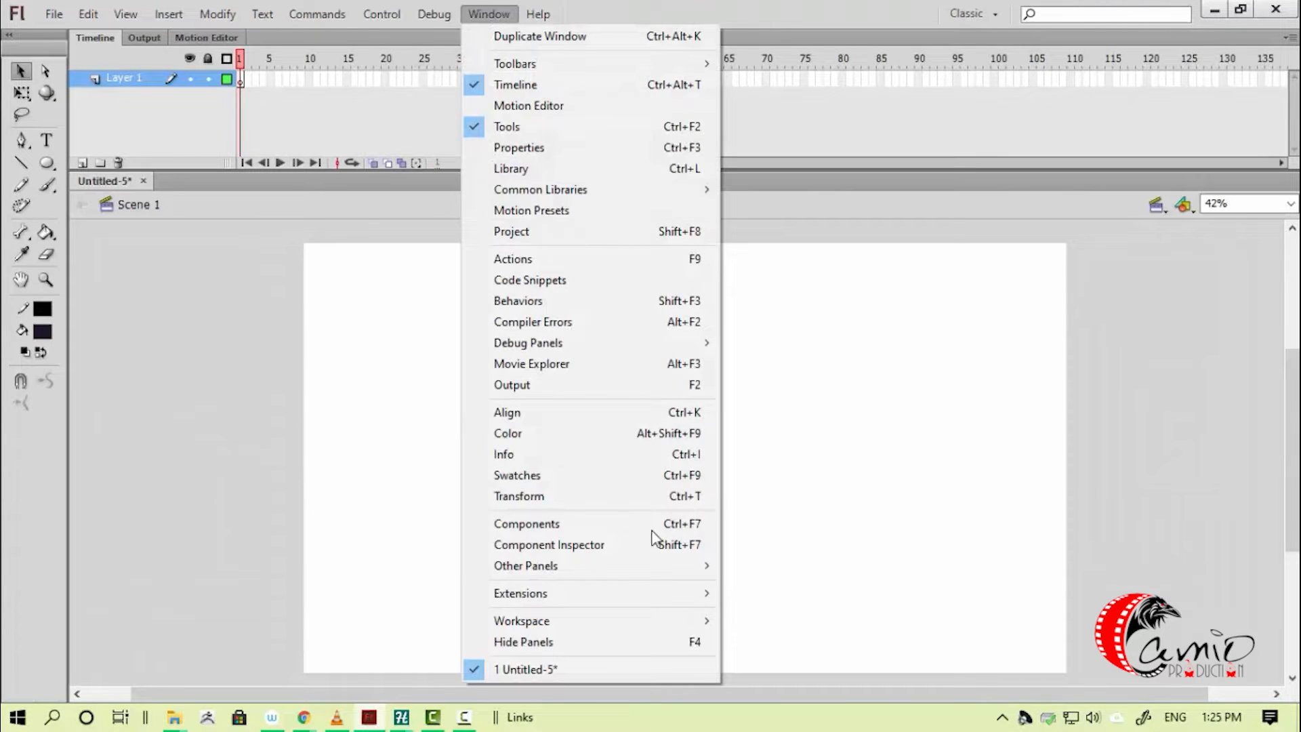
mouse_move(698, 620)
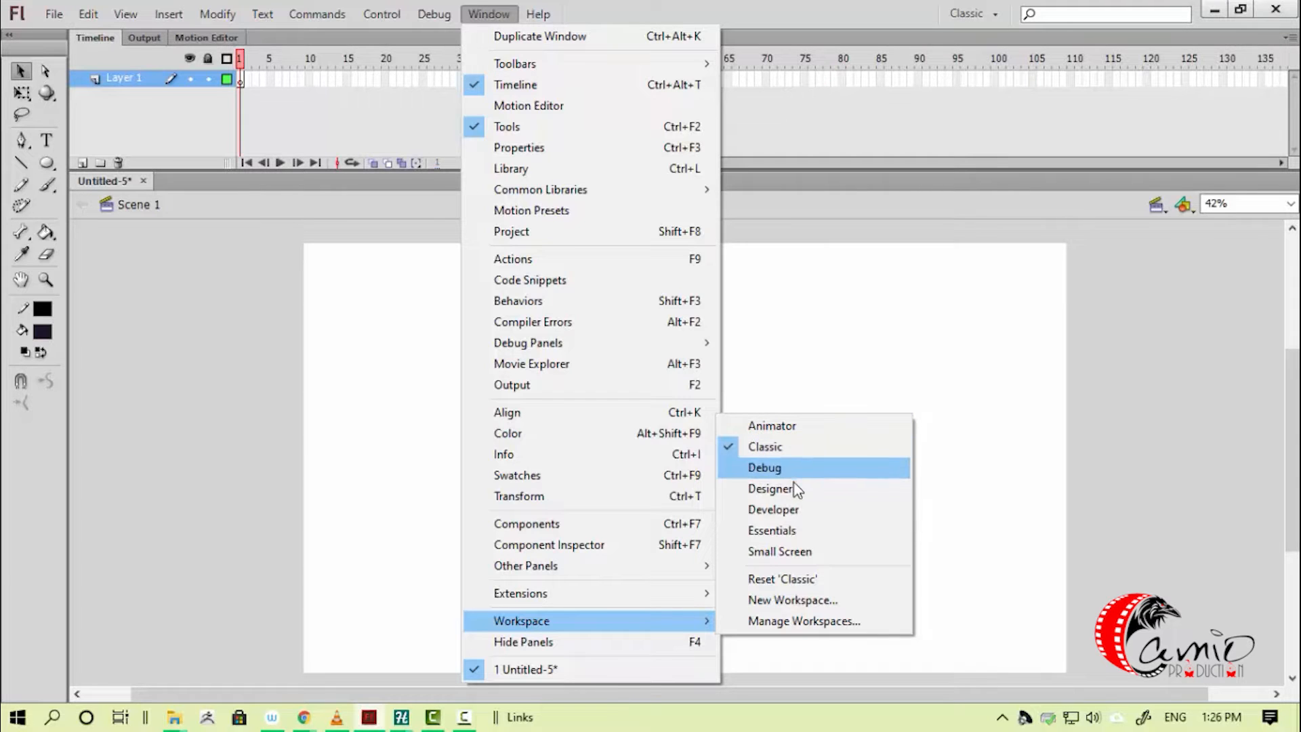
click(811, 533)
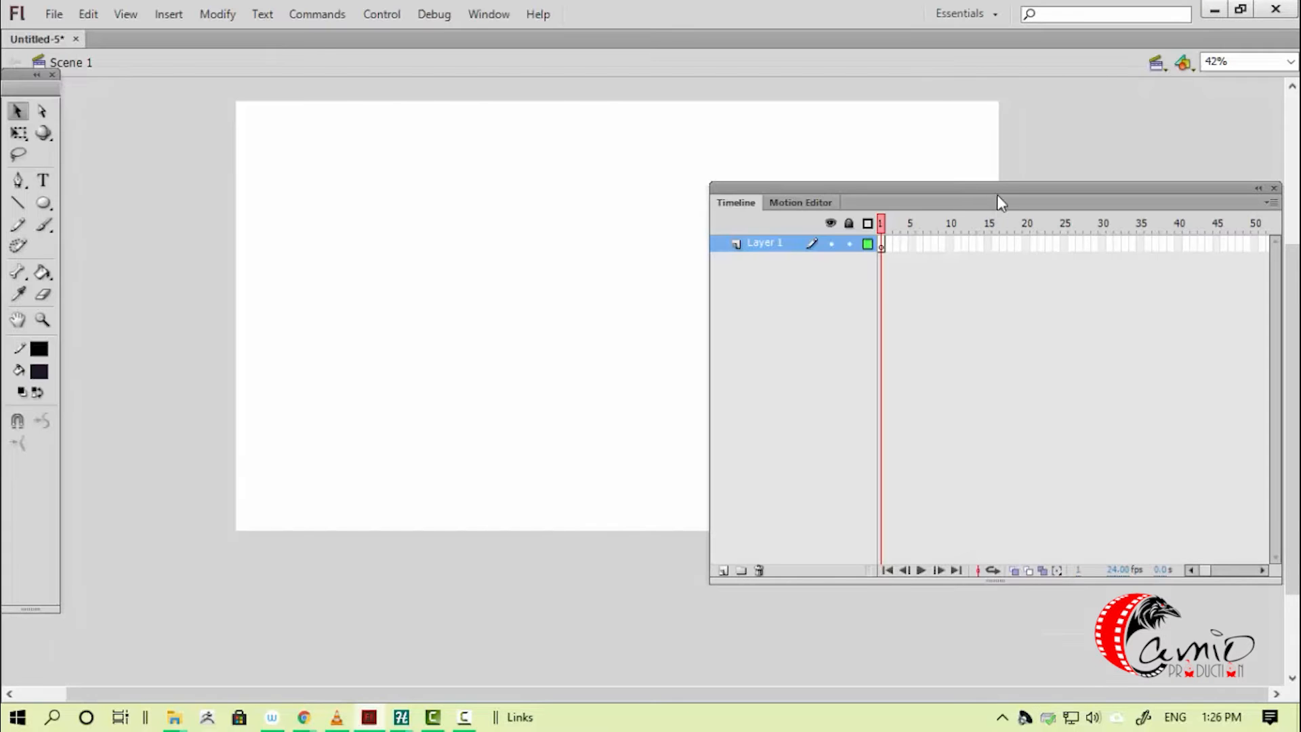
click(1275, 187)
- Switch the workspace layout back to Classic
click(489, 14)
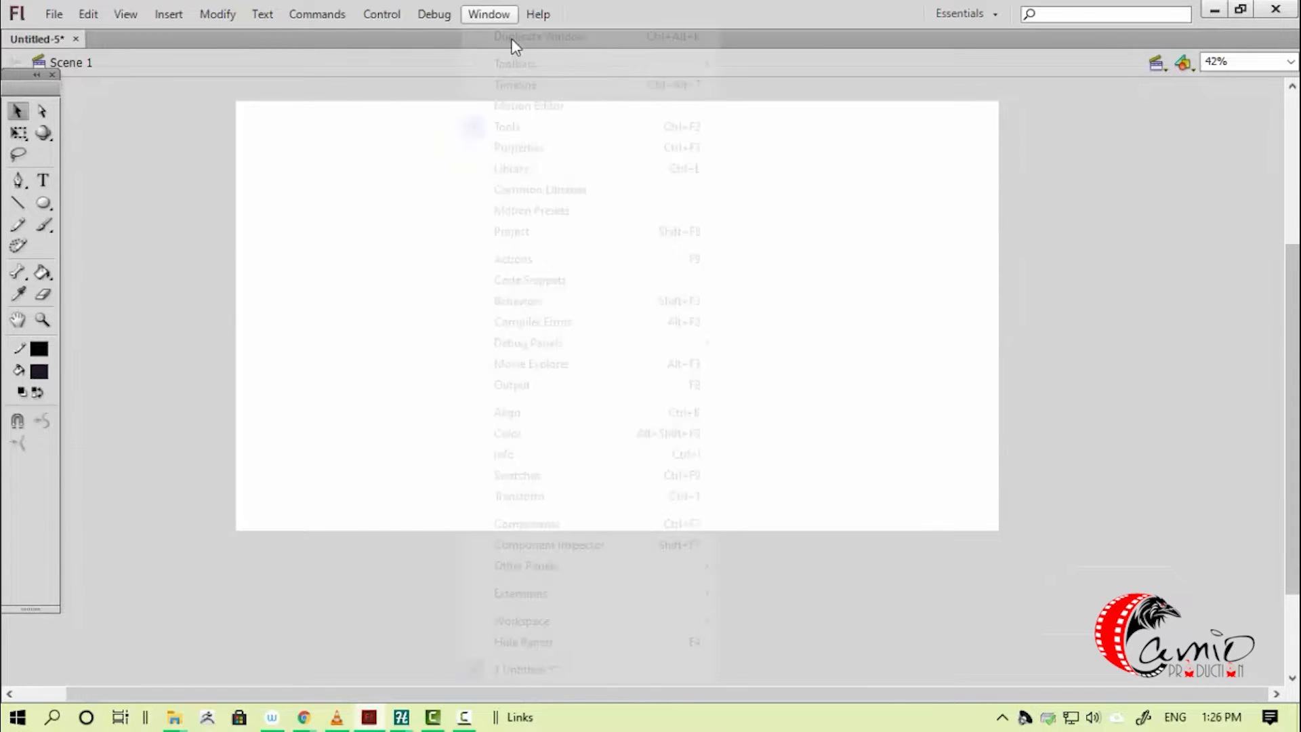
mouse_move(596, 620)
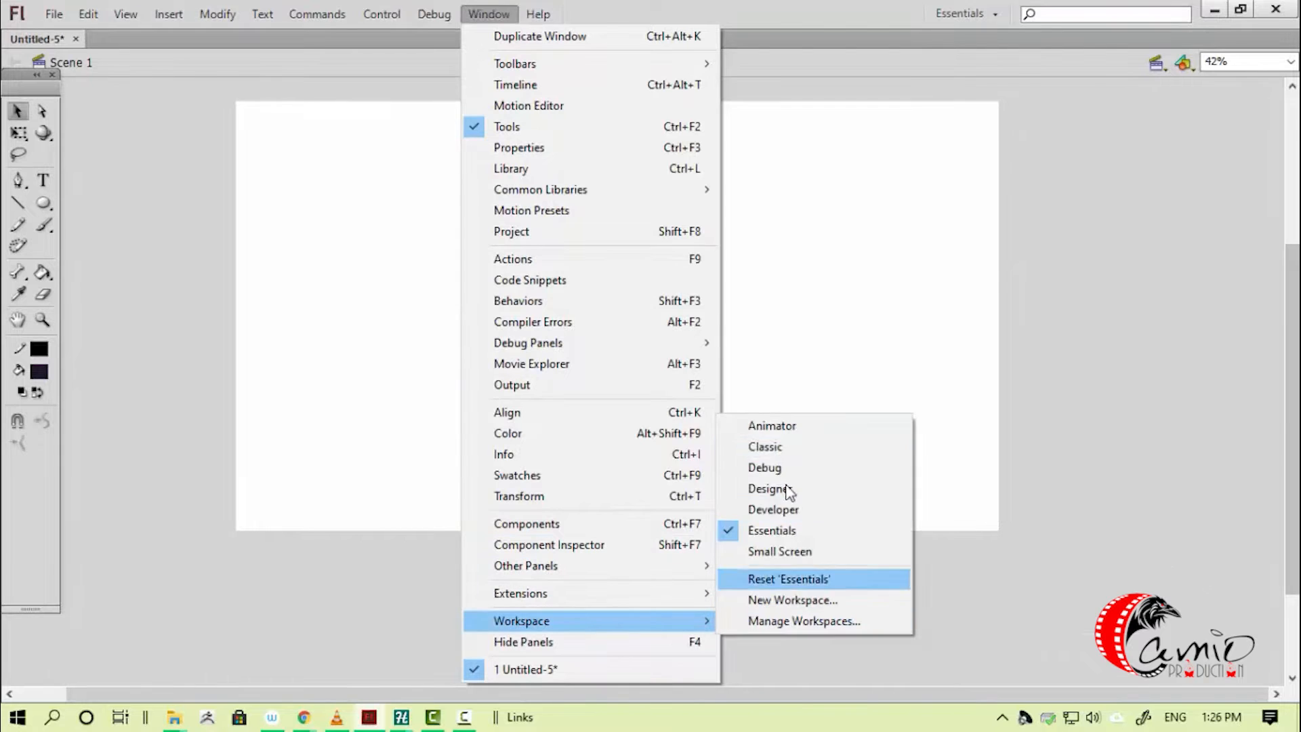
click(783, 449)
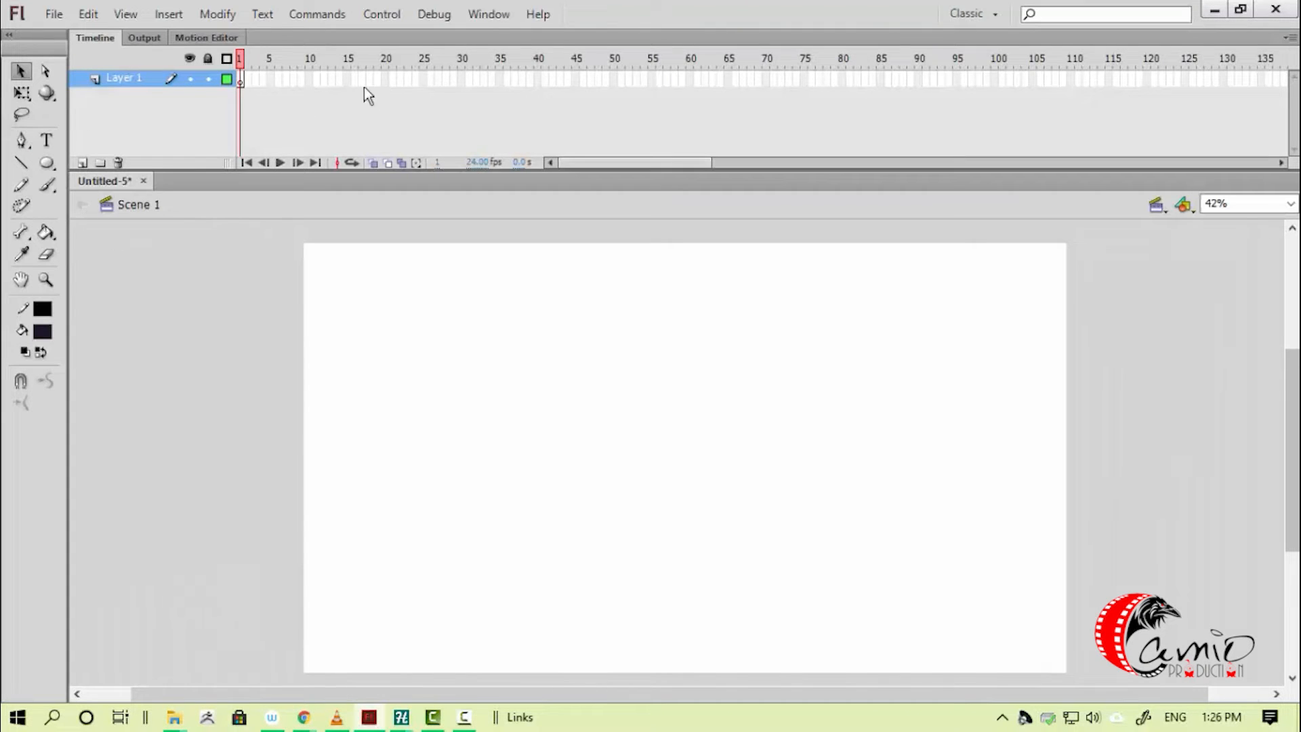
- Look up the panel shortcuts, then hide the Tools panel and show it again
click(486, 15)
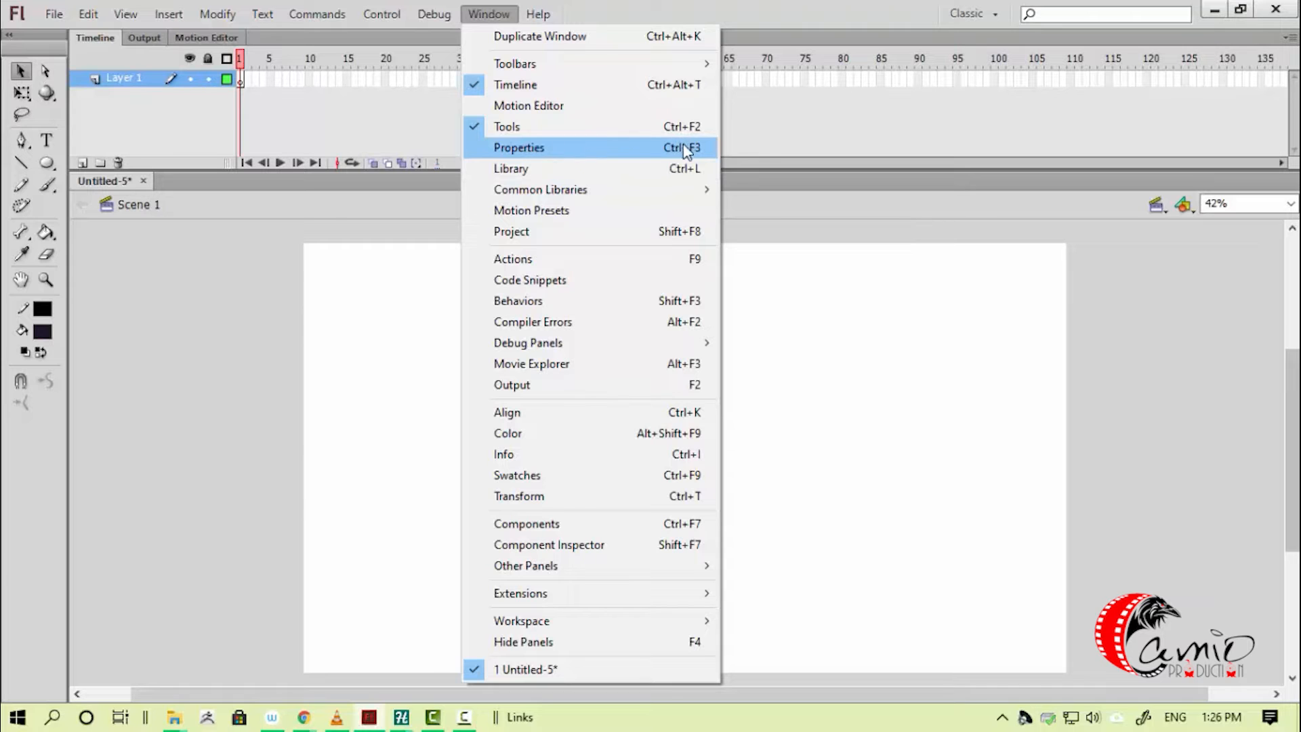
mouse_move(680, 186)
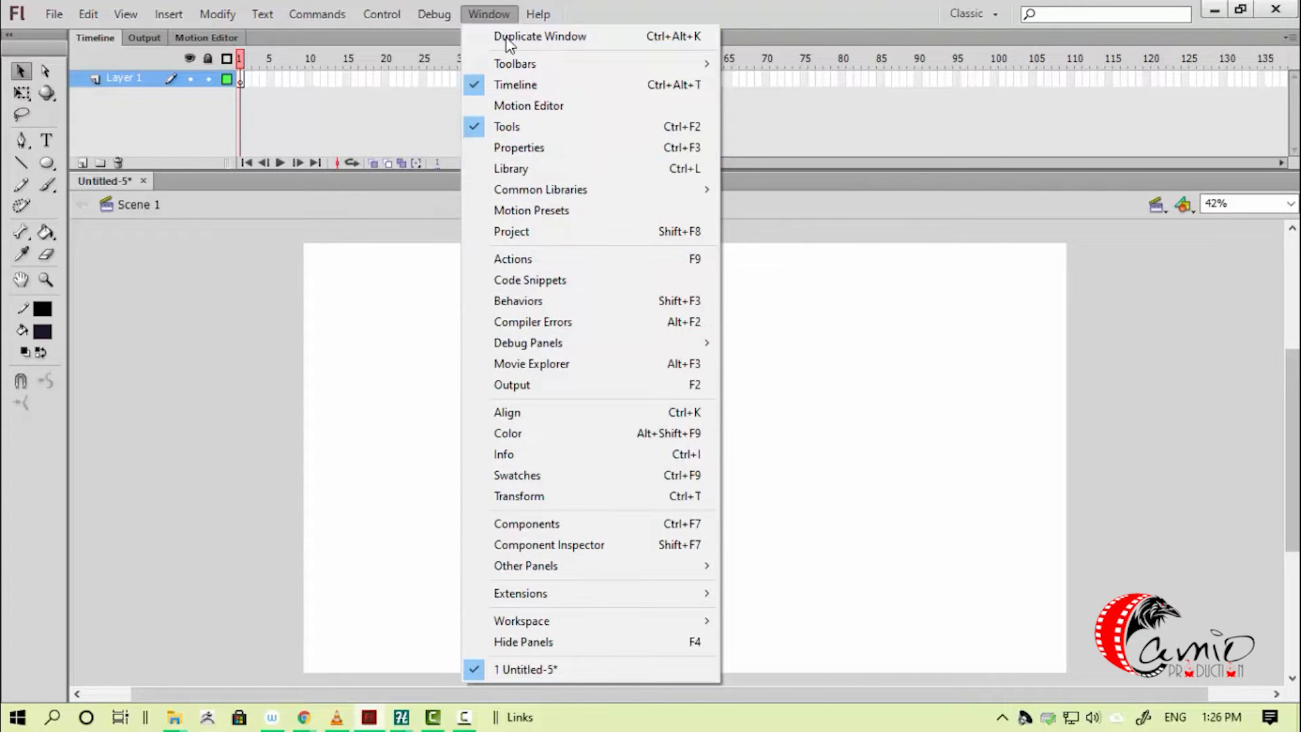
click(409, 337)
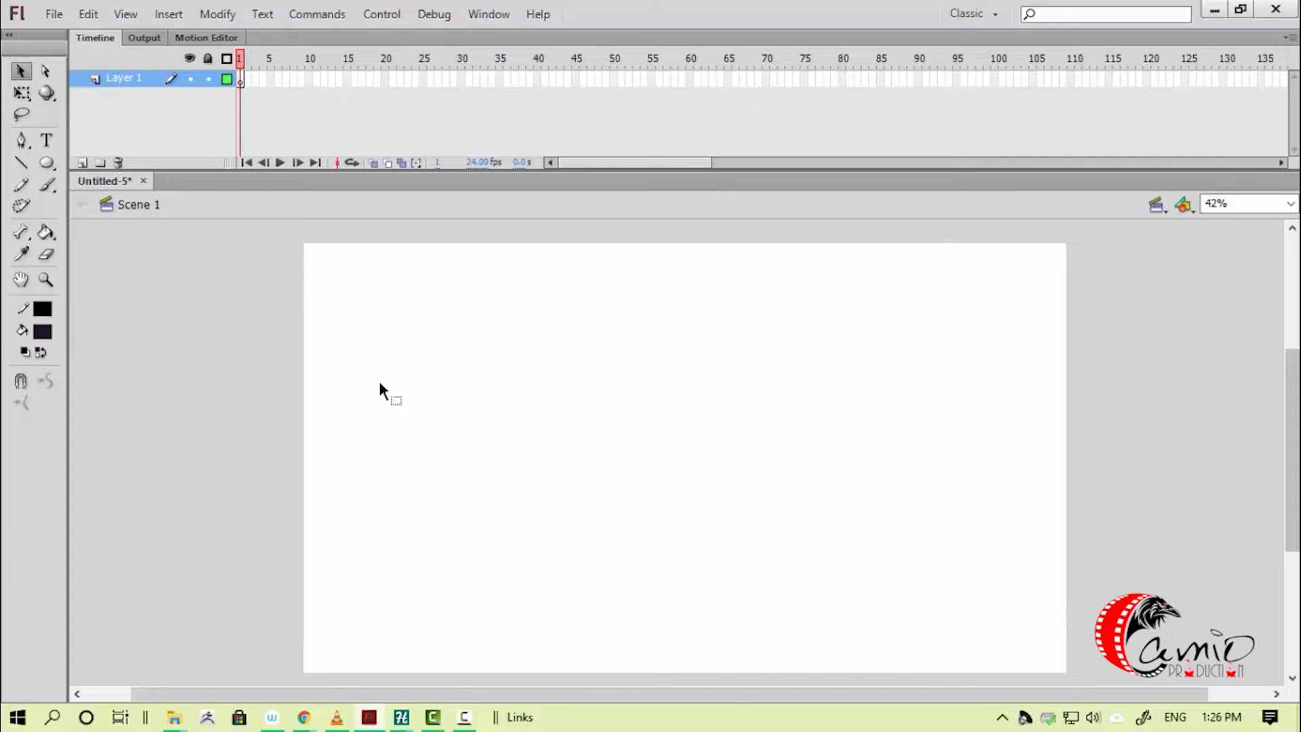
key(ctrl+F2)
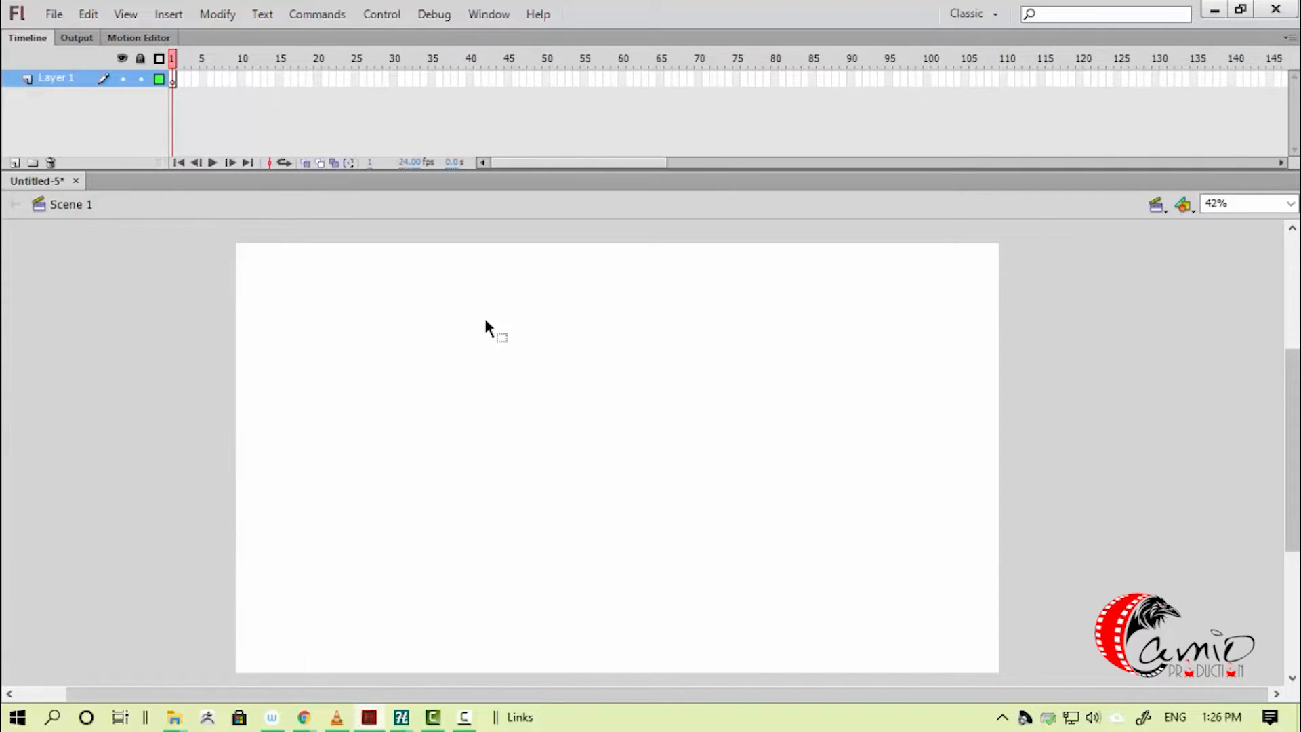
key(ctrl+F2)
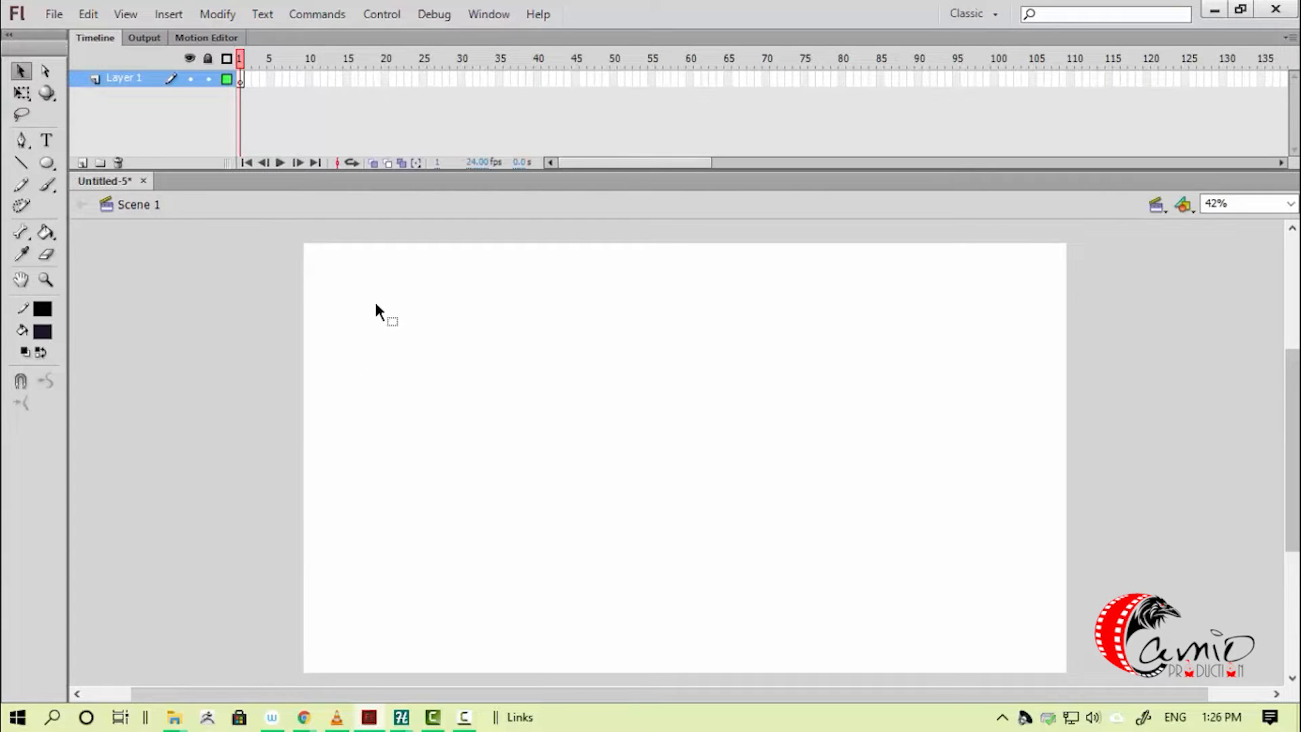
- Hide the Timeline panel and show it again, and open and close the Properties panel
key(ctrl+F3)
key(ctrl+F3)
key(ctrl+shift)
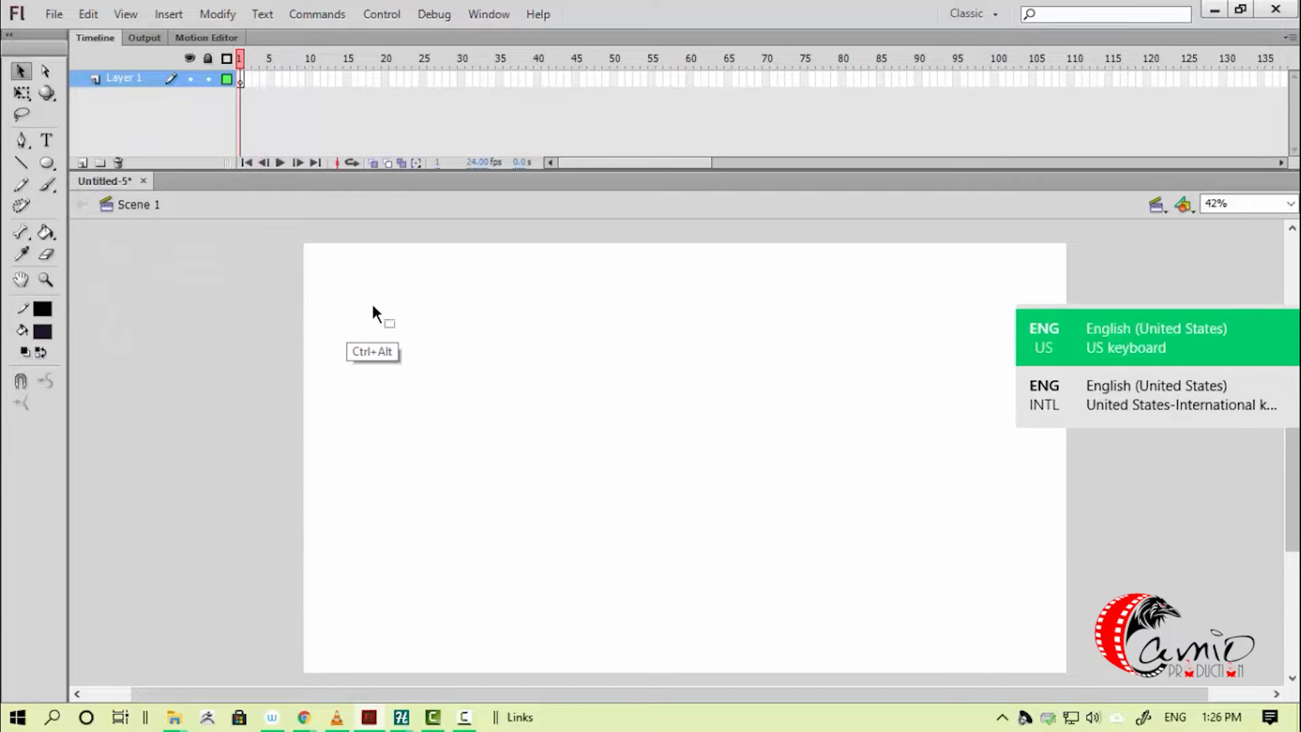
click(485, 19)
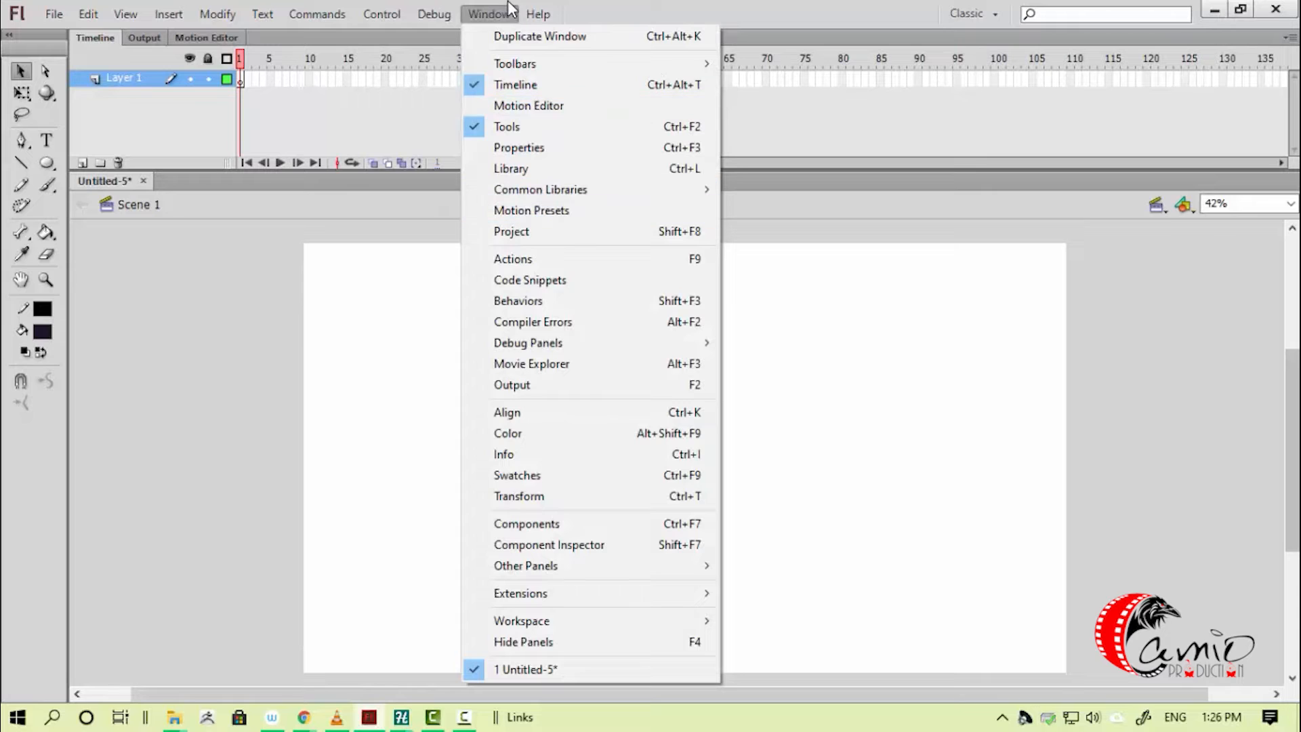
click(413, 313)
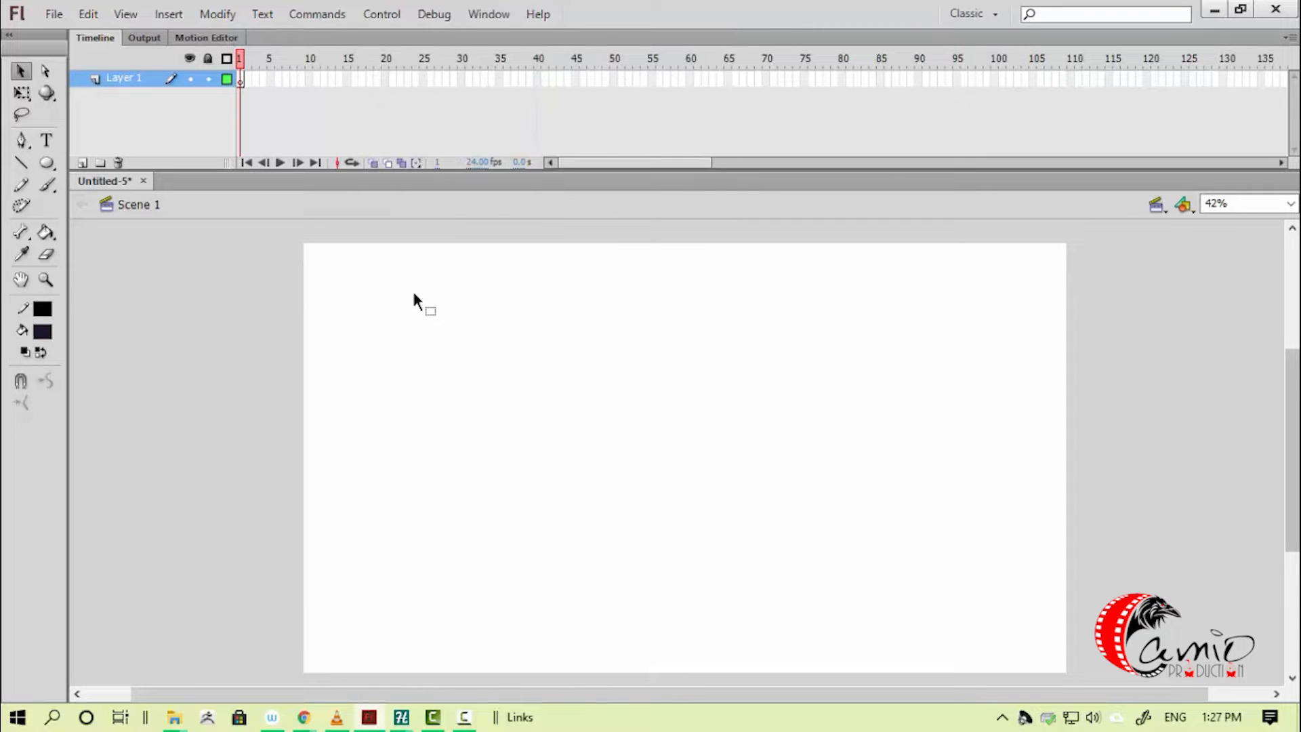
key(ctrl+alt+t)
key(ctrl+alt+t)
key(ctrl+F3)
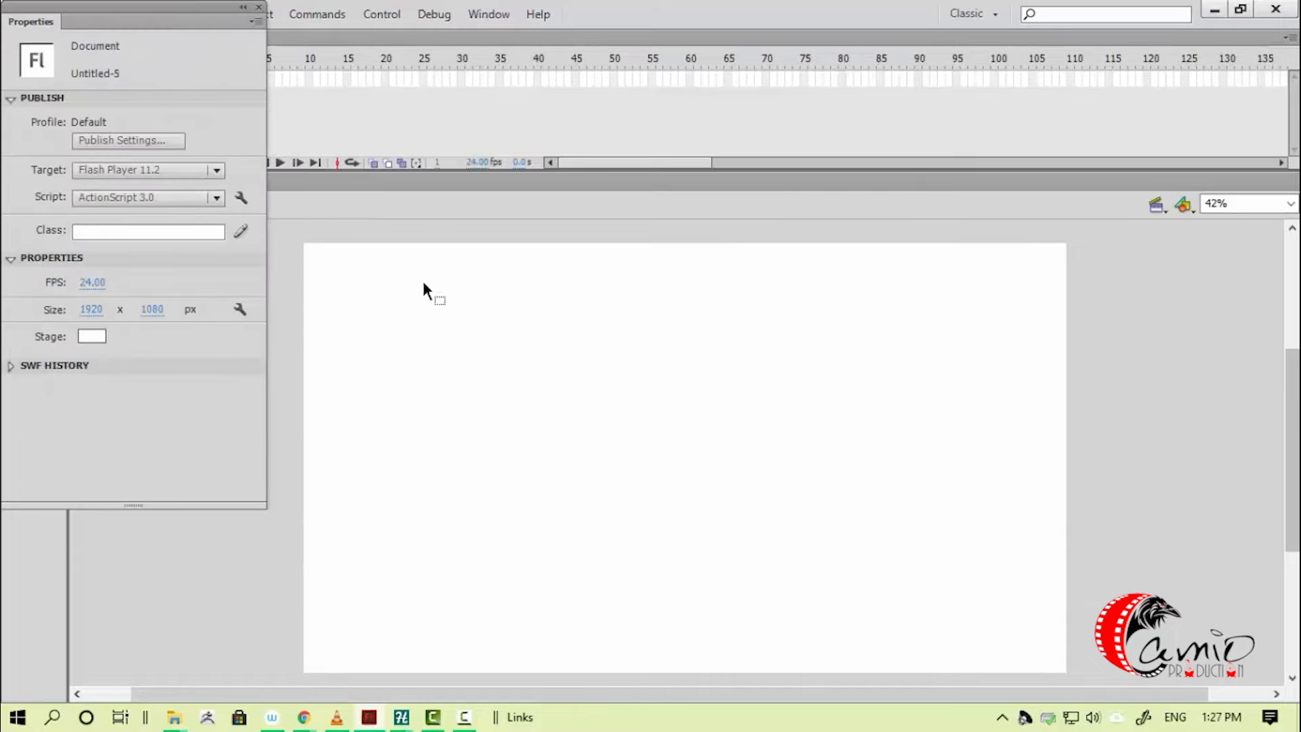
key(ctrl+F3)
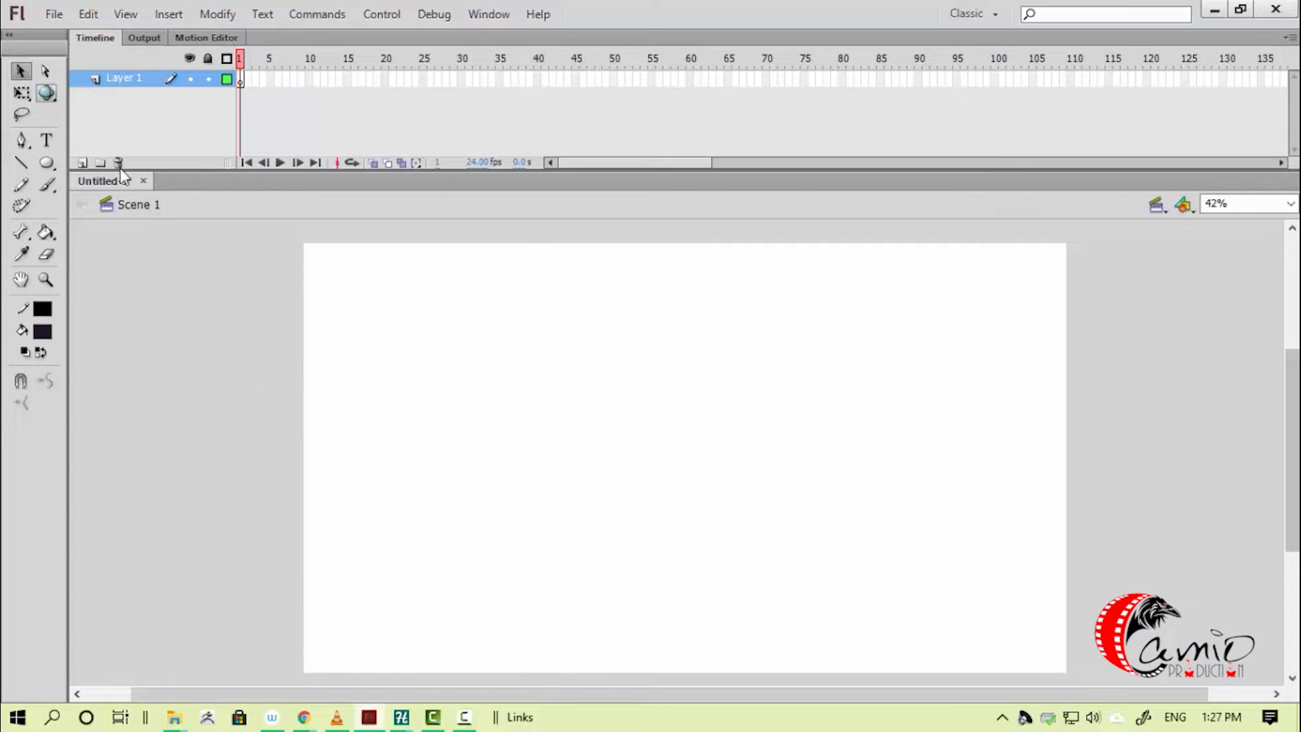
- Draw an oval with a black outline and the current dark fill on the upper left part of the stage
click(20, 71)
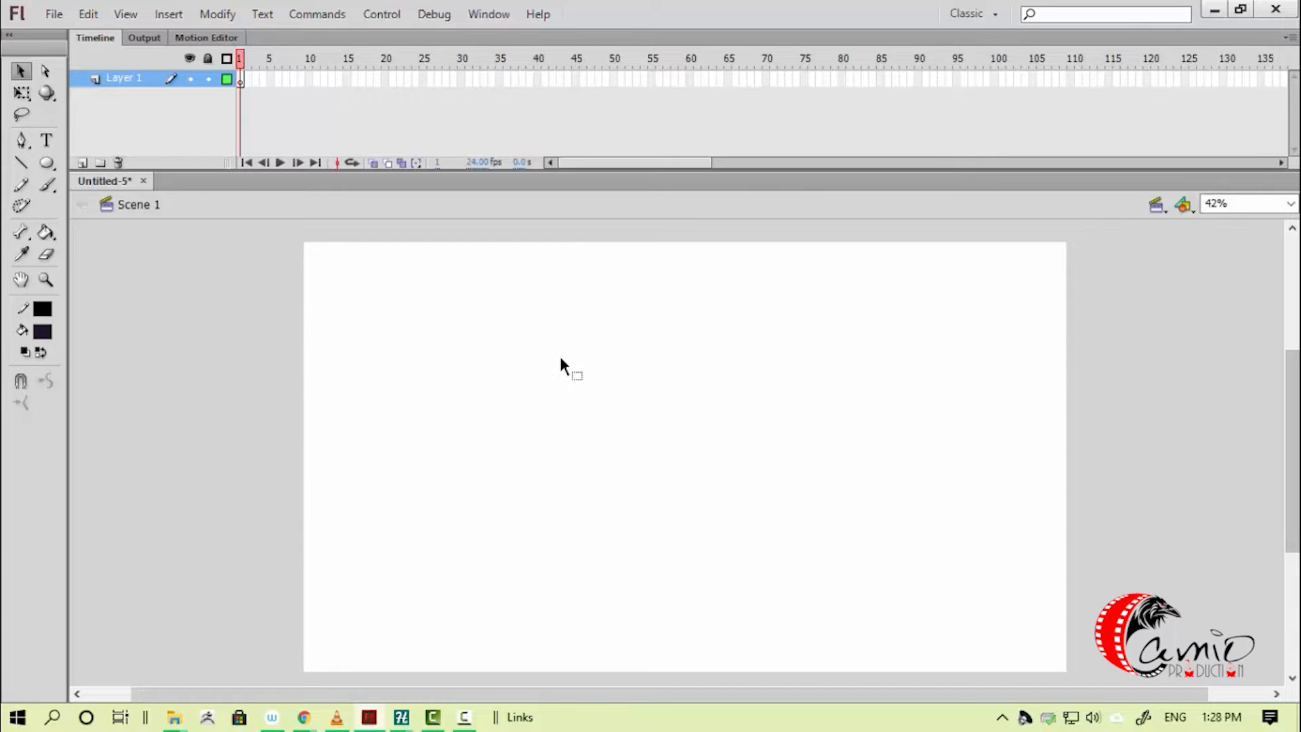
click(47, 164)
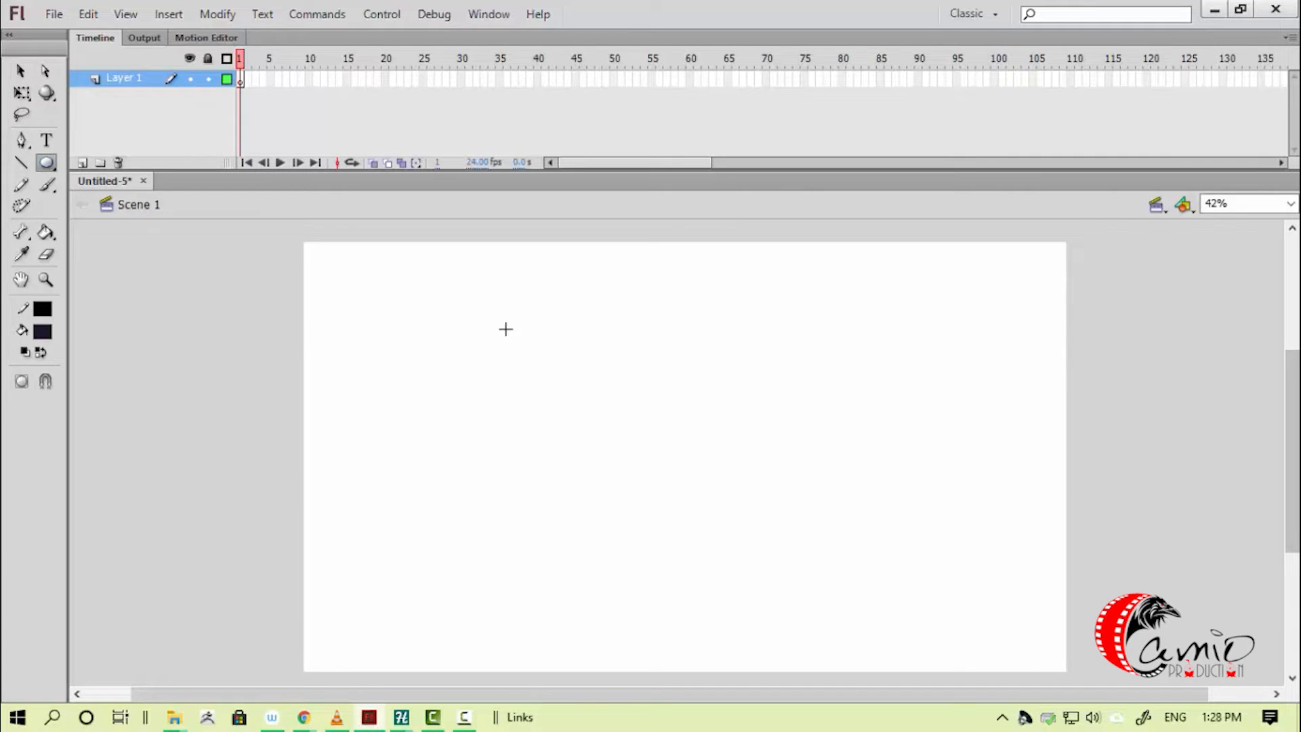
drag(429, 303, 613, 427)
key(v)
- Draw a larger oval with a dark gray stroke and dark blue fill to the right of the first oval
click(43, 331)
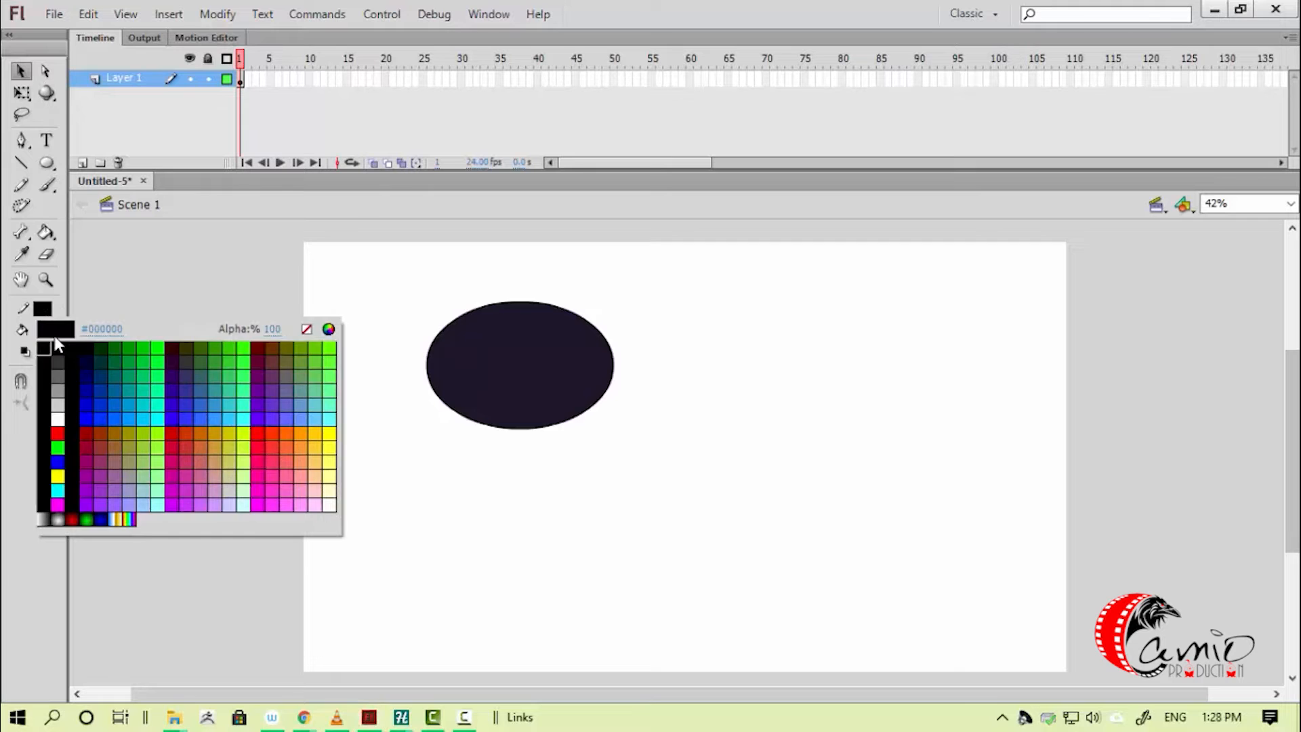
key(Escape)
click(42, 331)
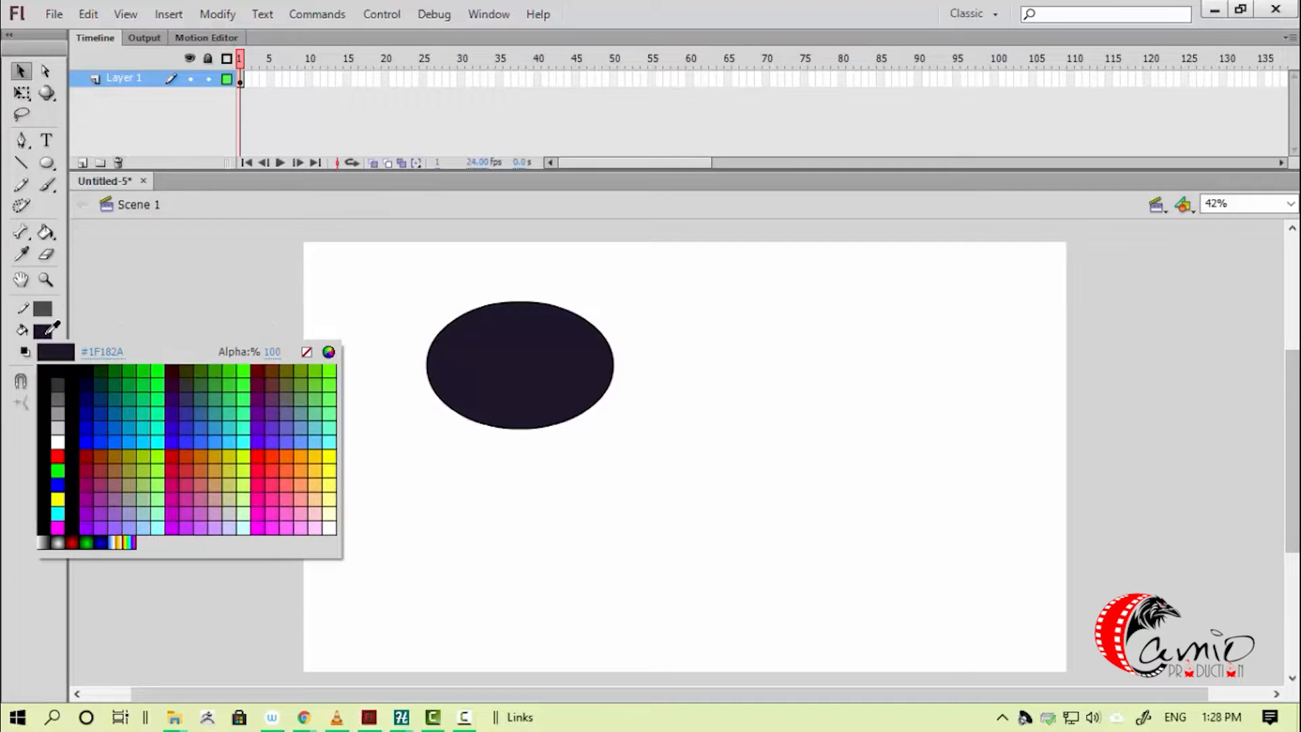
click(101, 384)
key(o)
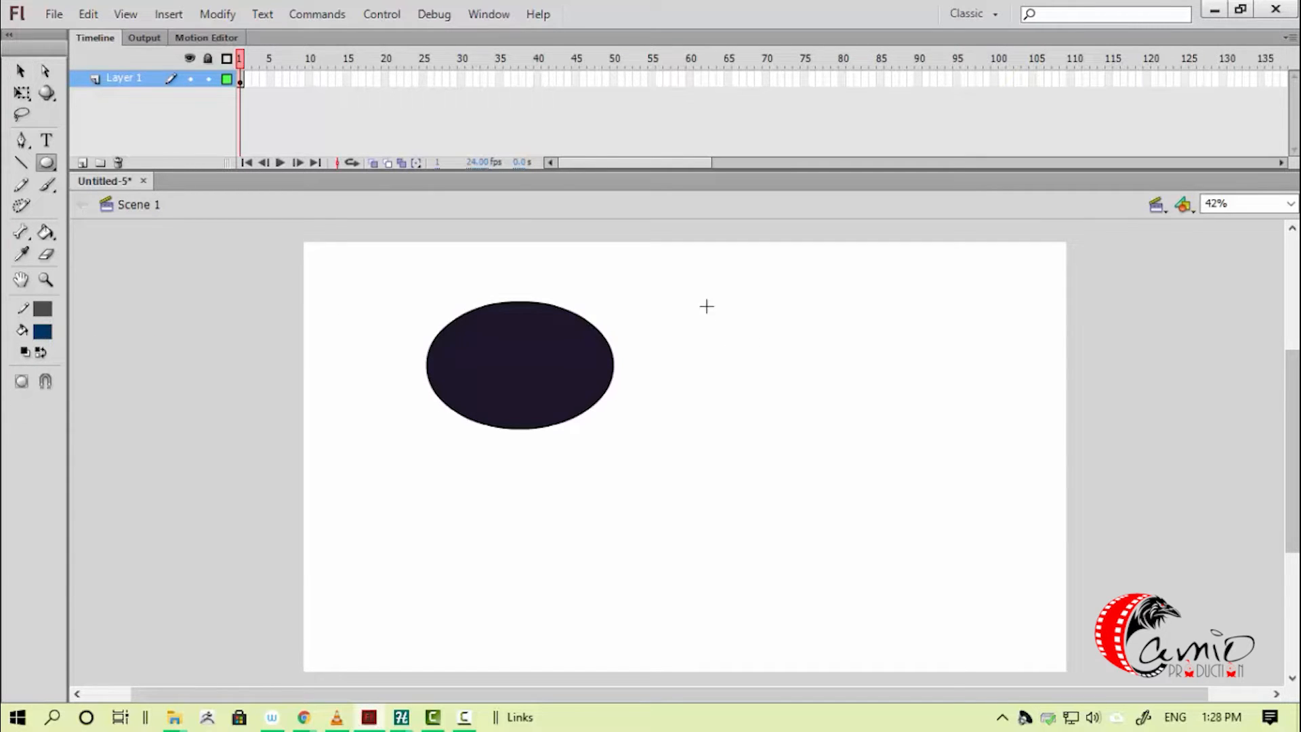
drag(724, 301, 948, 481)
key(v)
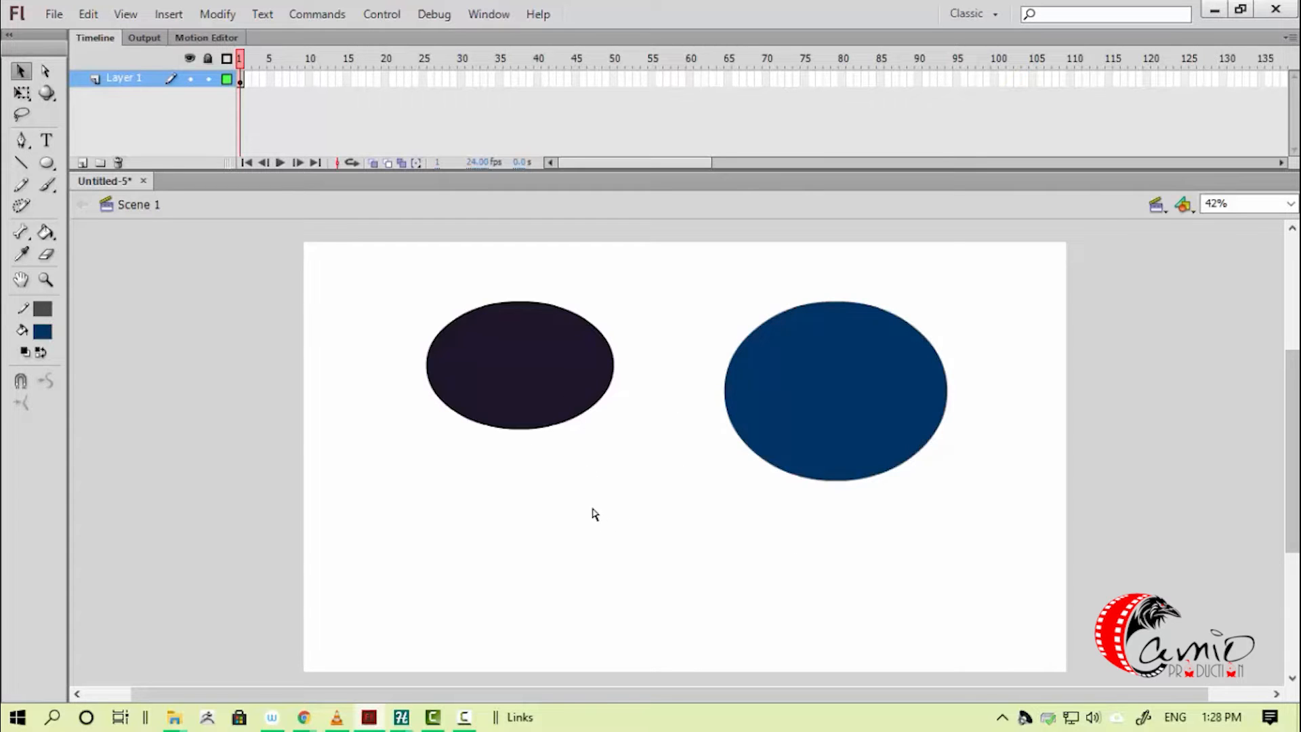
- Separate the fills of both ovals from their outlines by moving each fill down below its outline
click(529, 373)
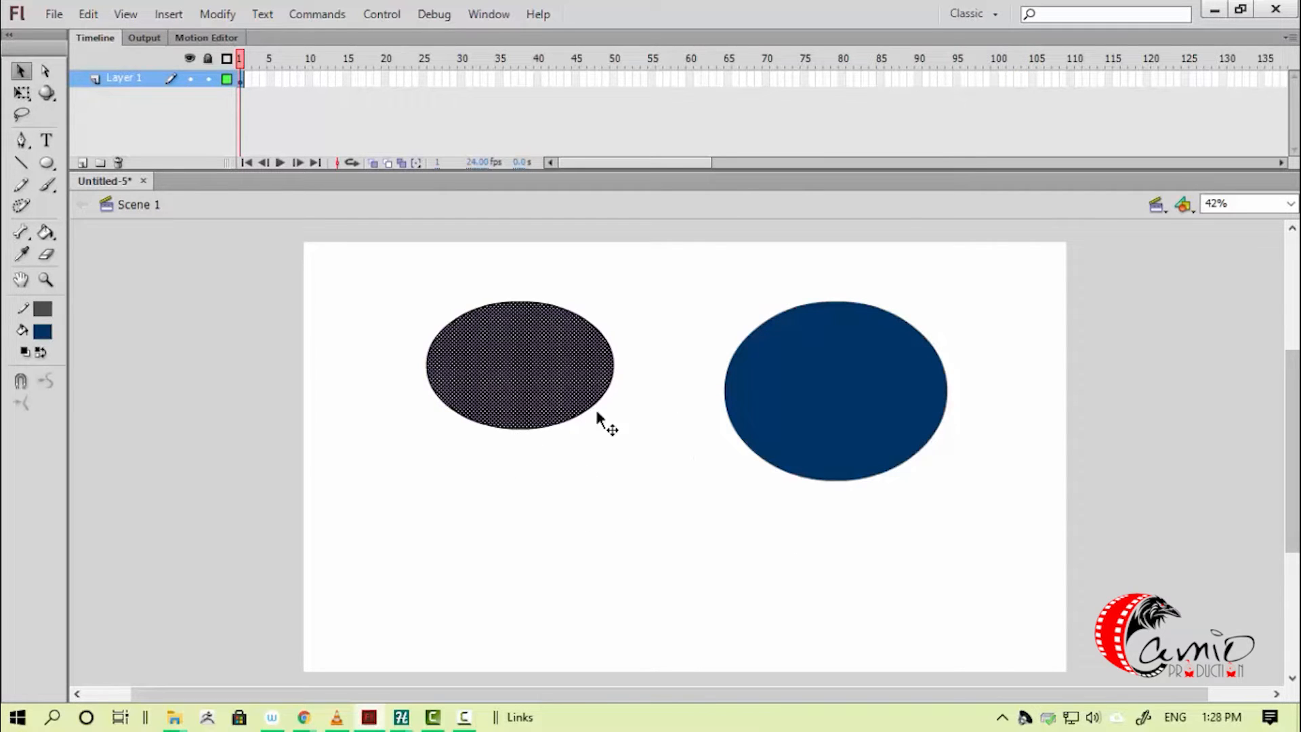
drag(581, 372, 526, 548)
drag(874, 407, 850, 585)
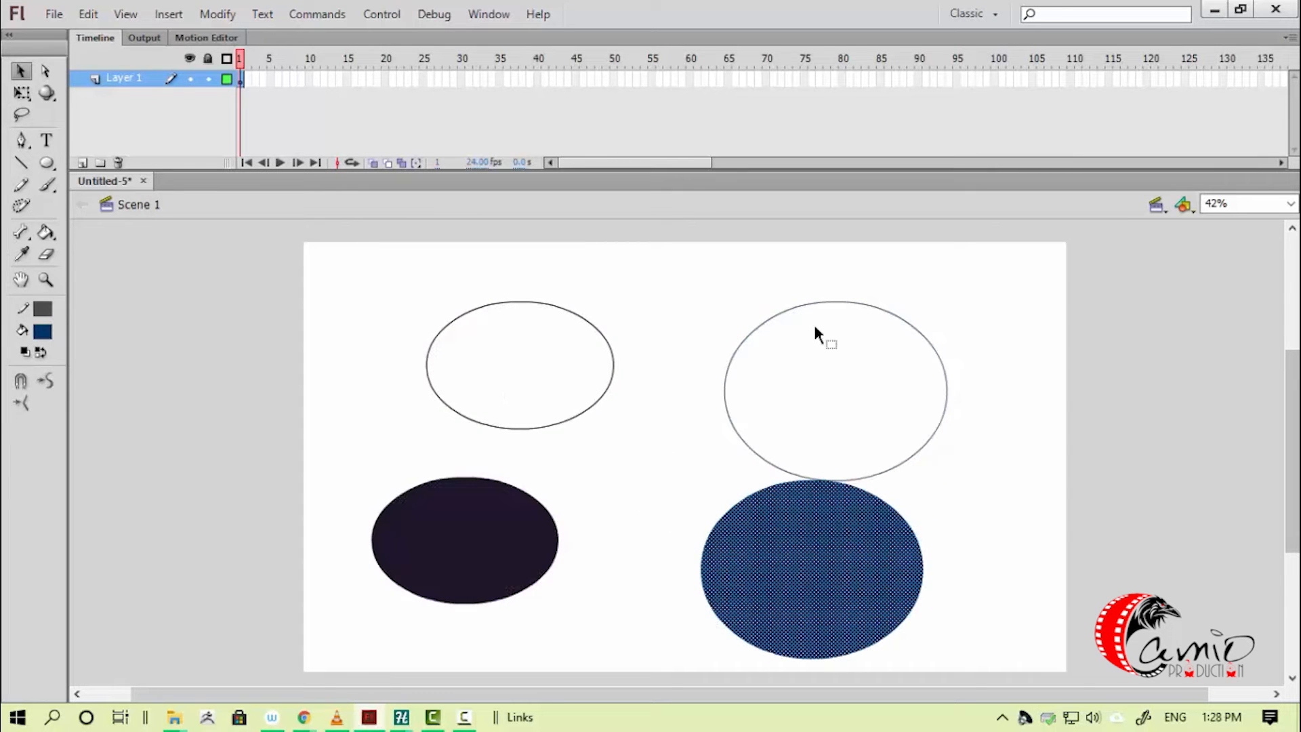
- Select the larger oval's entire outline and move it up and left, closer to the small outline
click(806, 324)
click(798, 307)
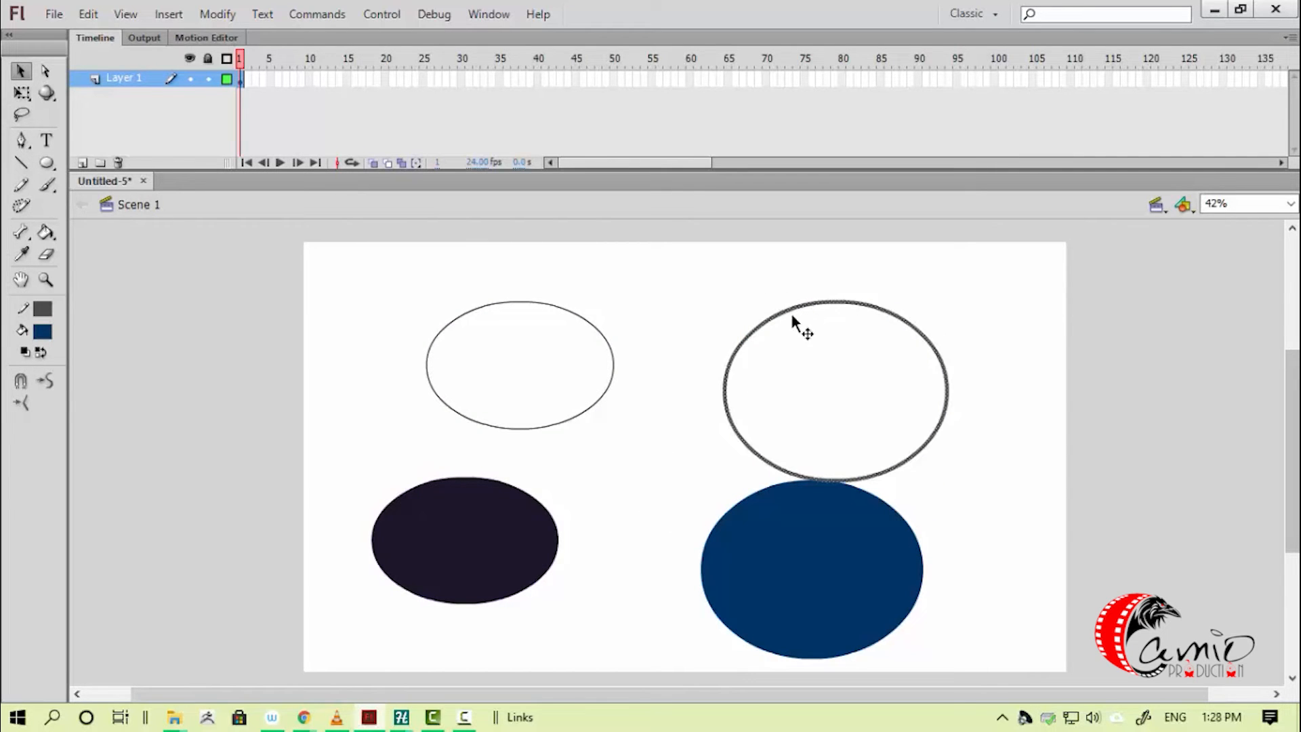
click(697, 330)
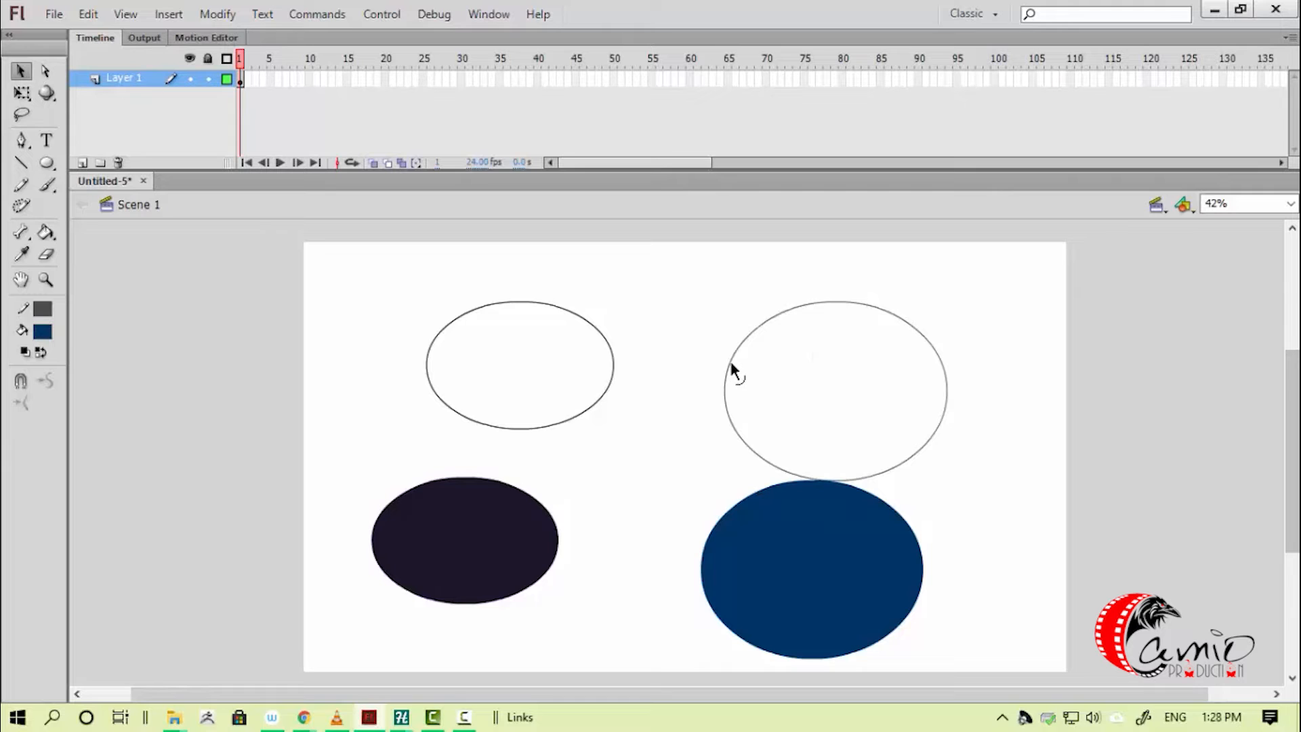
click(733, 367)
drag(733, 367, 664, 347)
click(662, 479)
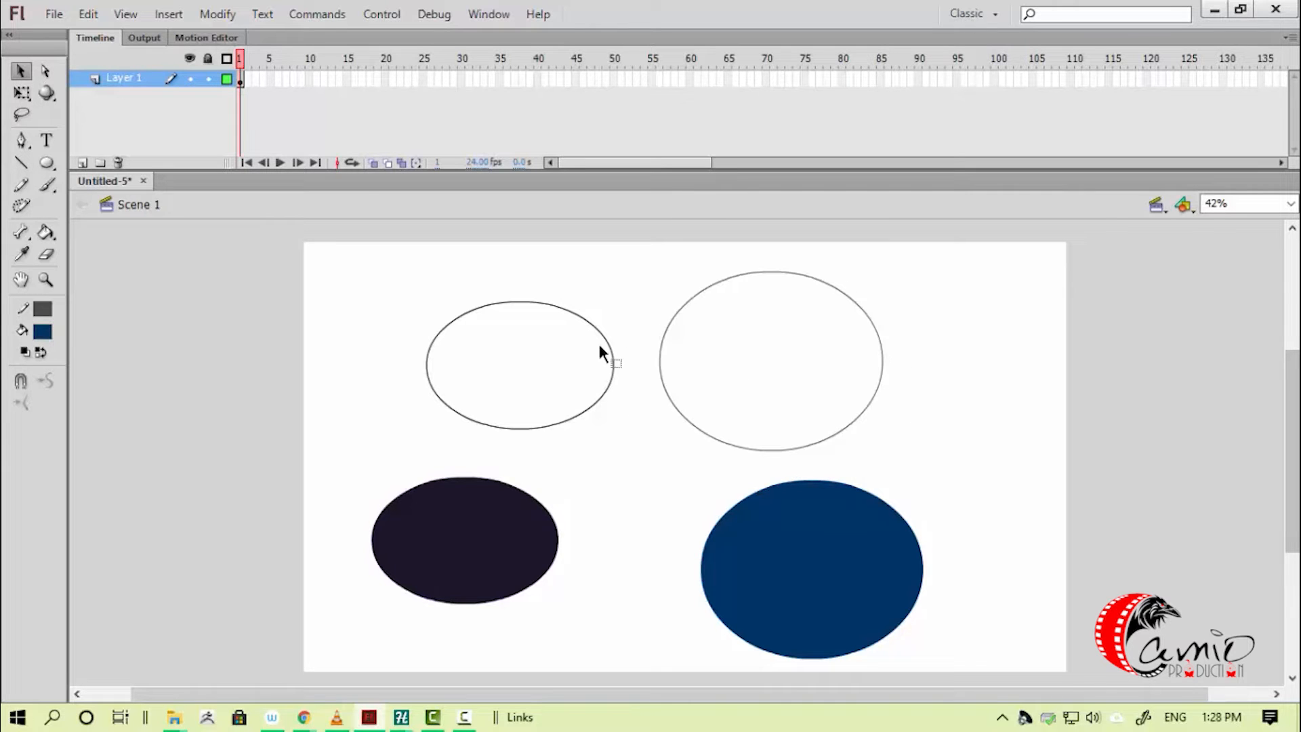
click(665, 325)
click(618, 359)
- Select the blue fill and the small oval outline in turn with the Subselection tool to examine their anchor points
click(46, 71)
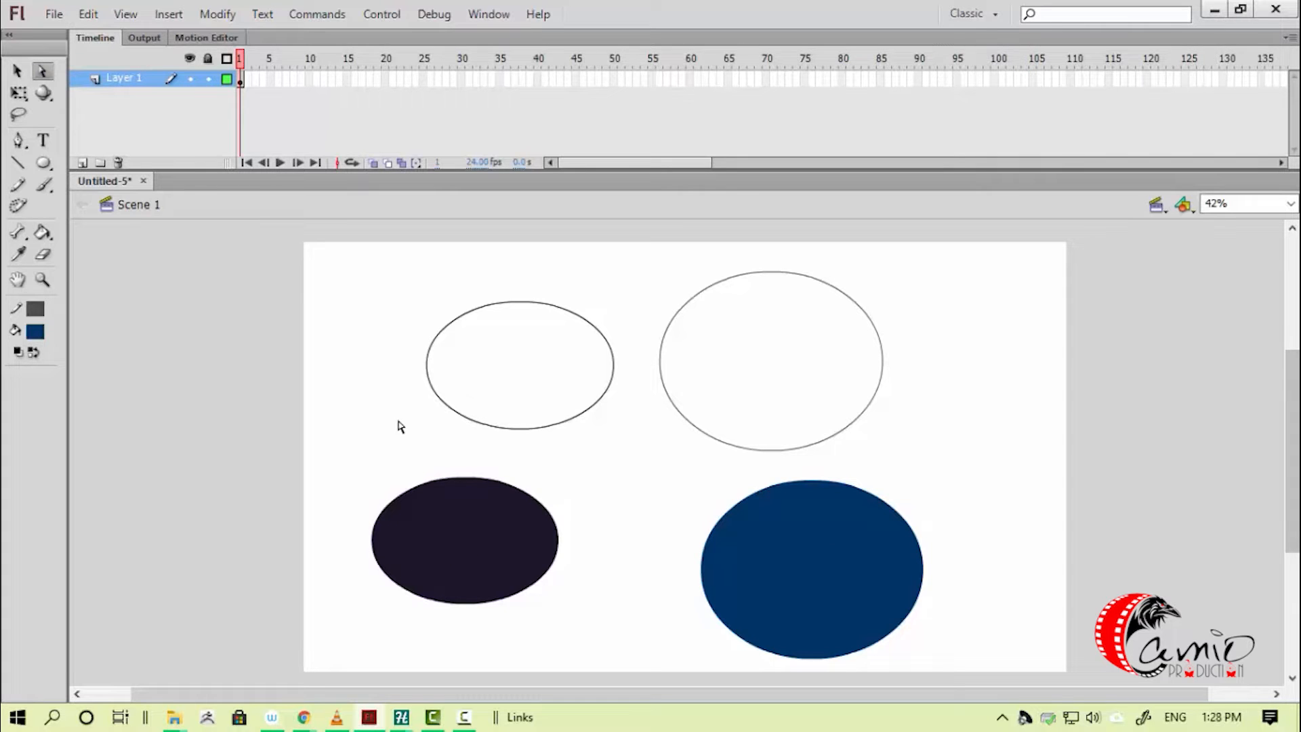
drag(669, 488, 1027, 692)
drag(404, 275, 660, 465)
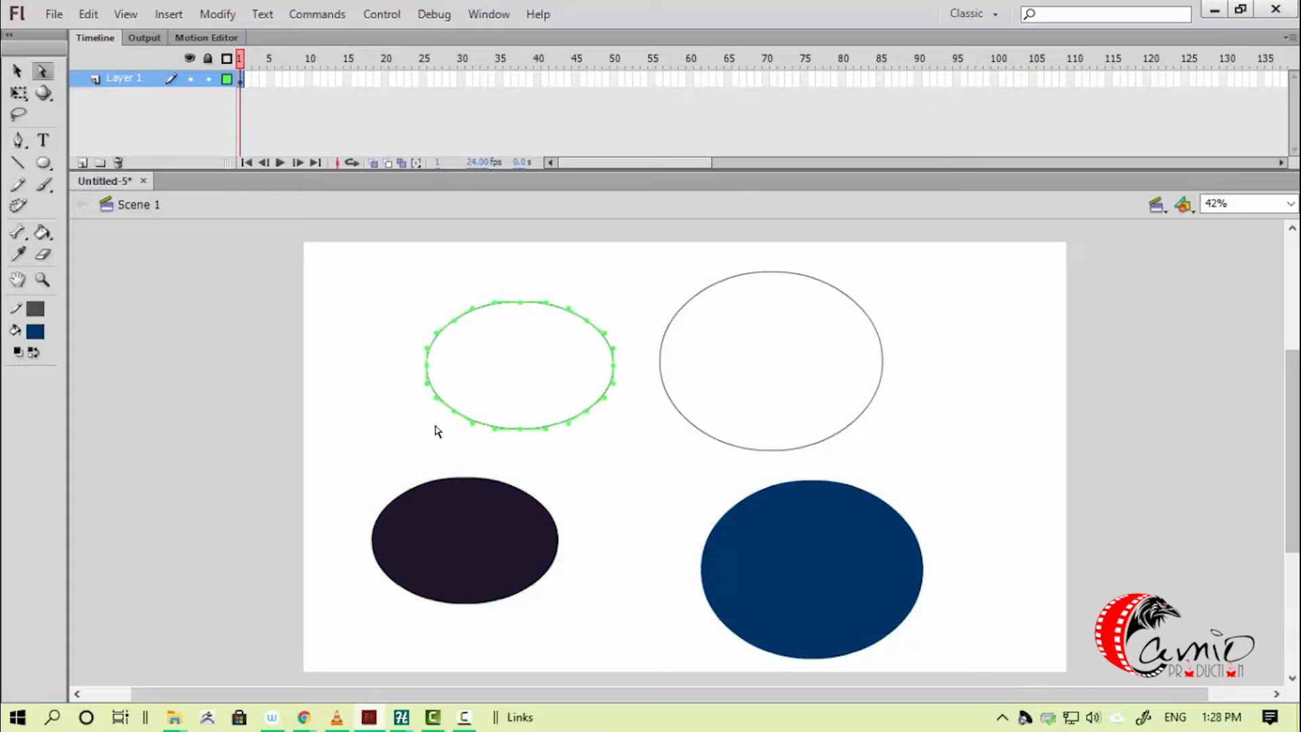
key(v)
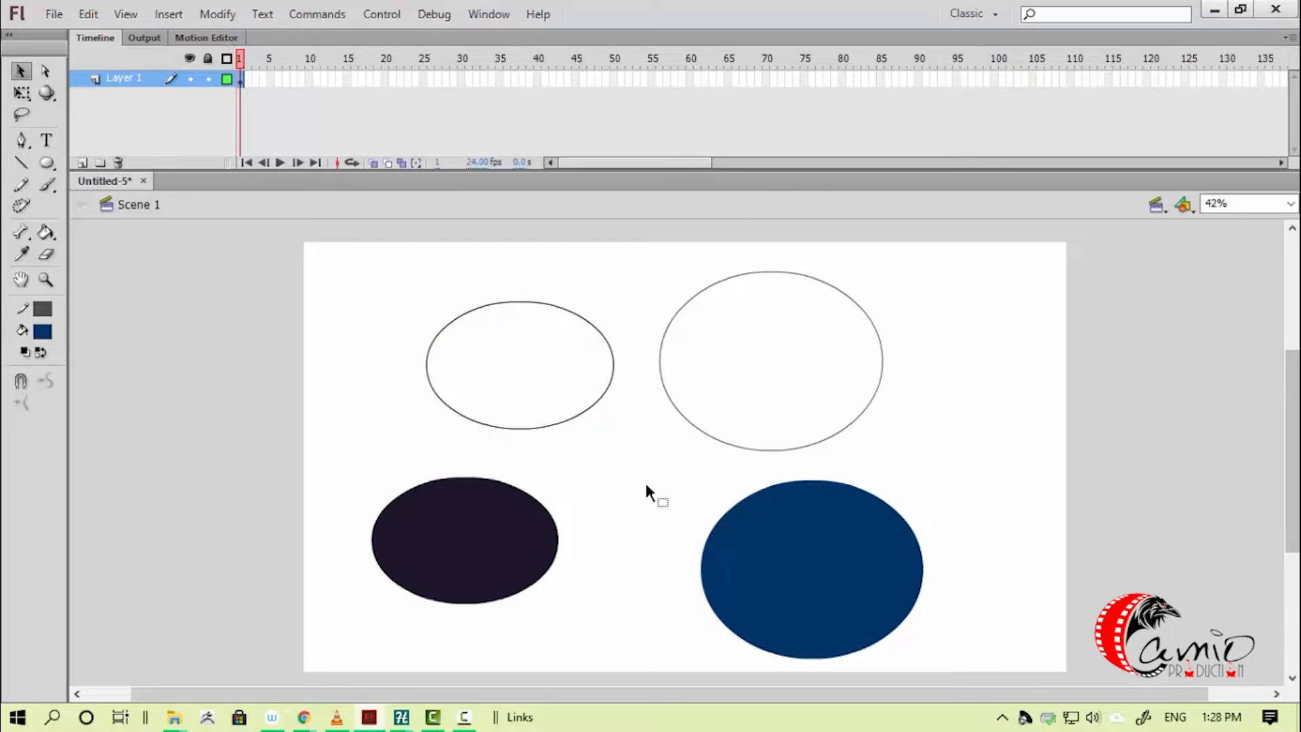
- Move the dark fill up and left over the stage edge and the blue fill left, below the two outlines
drag(401, 277, 664, 484)
click(491, 534)
click(691, 463)
click(524, 561)
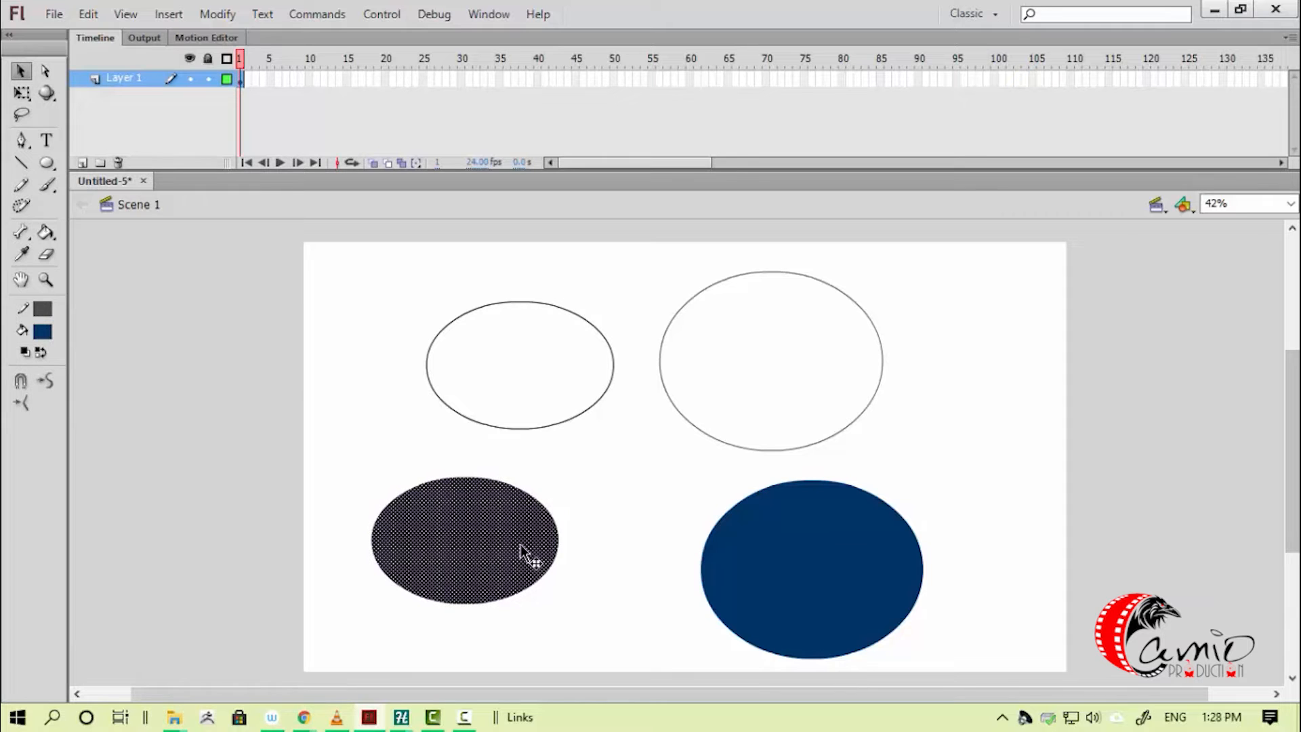
drag(502, 546, 419, 499)
drag(828, 587, 633, 546)
- Detach a lower right segment from the large oval outline, move it right, and bend the outline's upper left edge outward
click(798, 449)
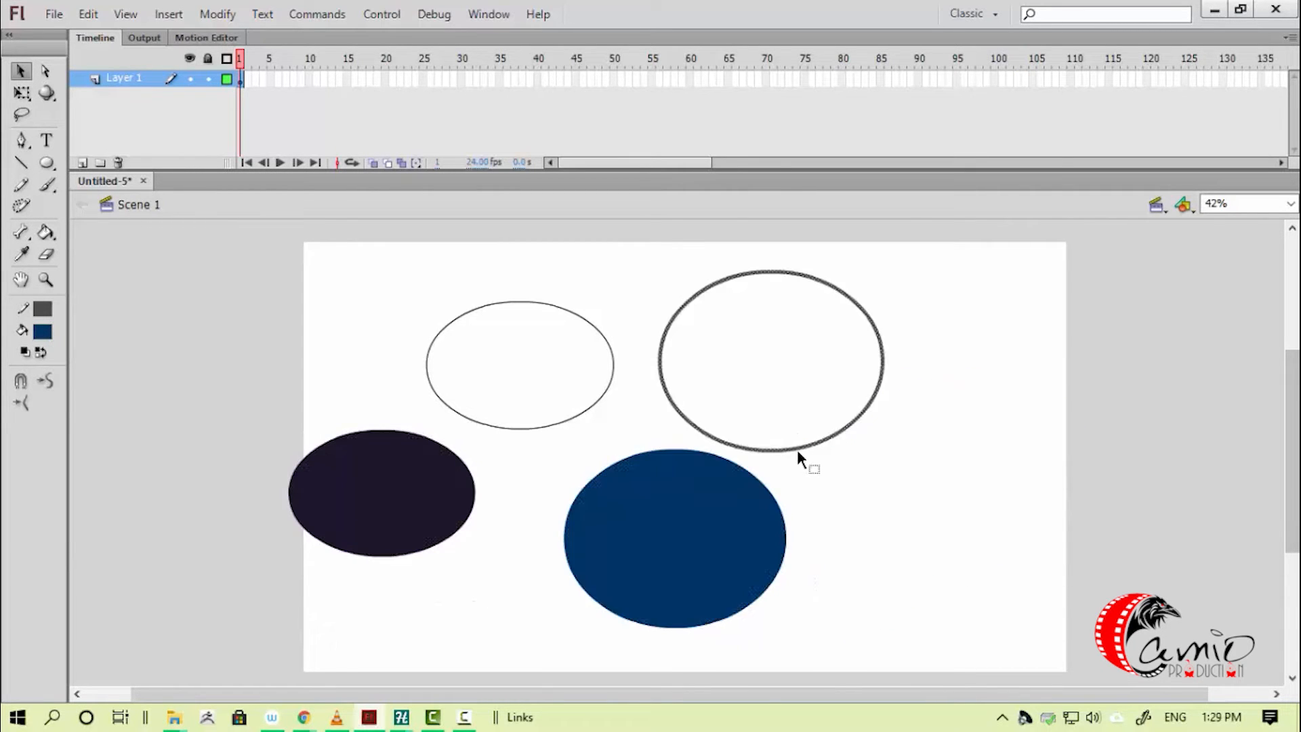
drag(797, 453, 932, 424)
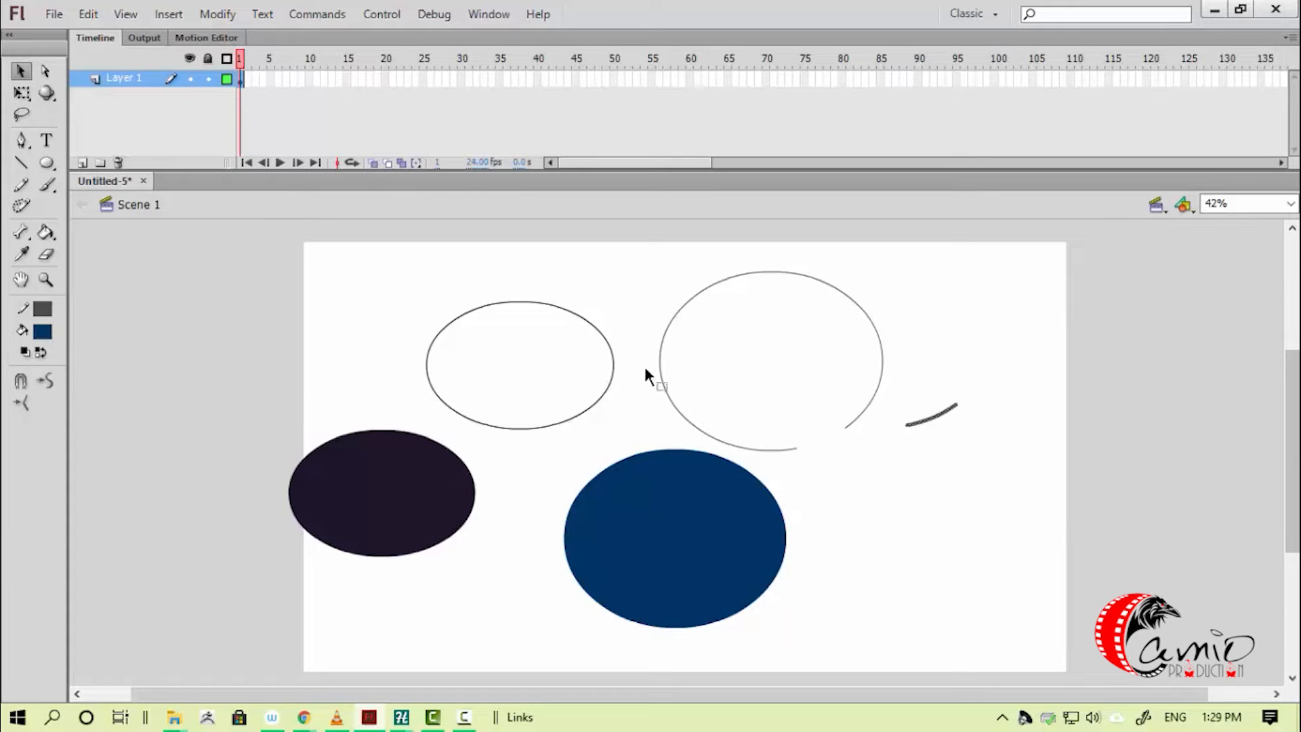
drag(670, 328, 627, 318)
click(568, 450)
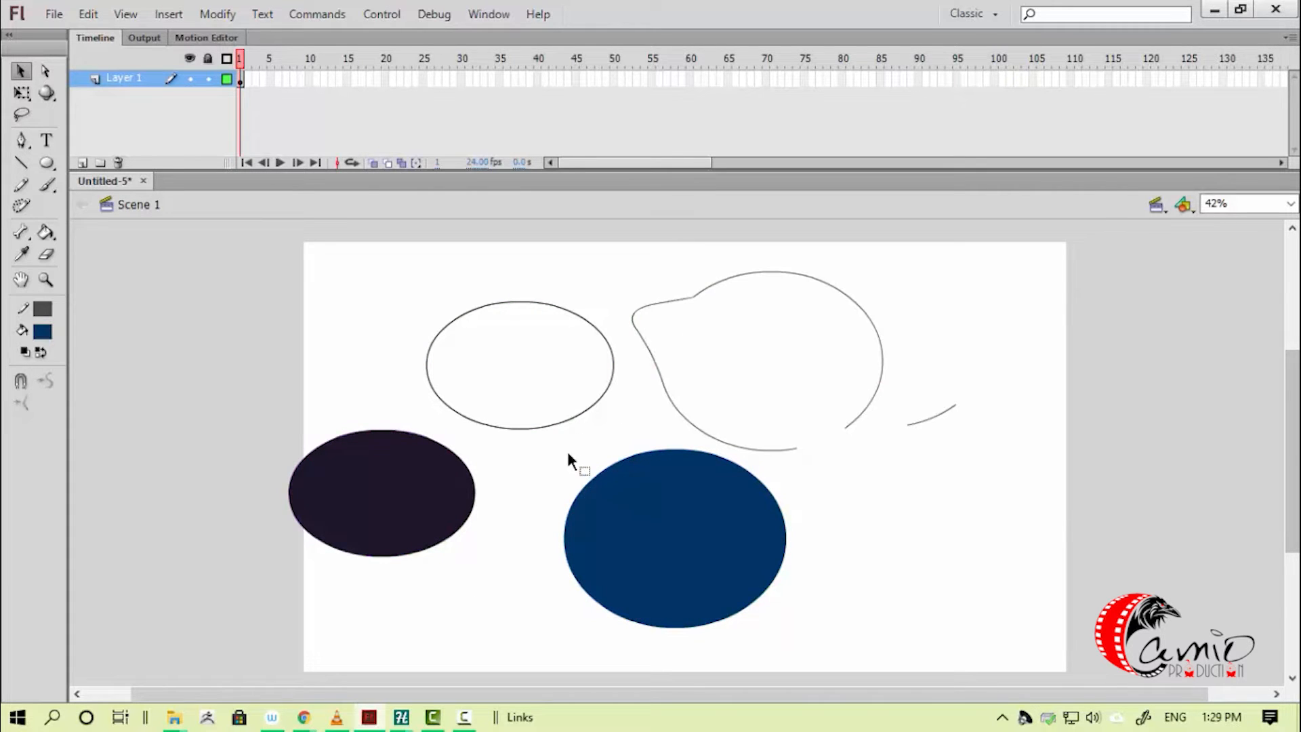
- Select the left anchor points of the small oval outline with the Subselection tool to examine them
key(a)
drag(405, 303, 487, 379)
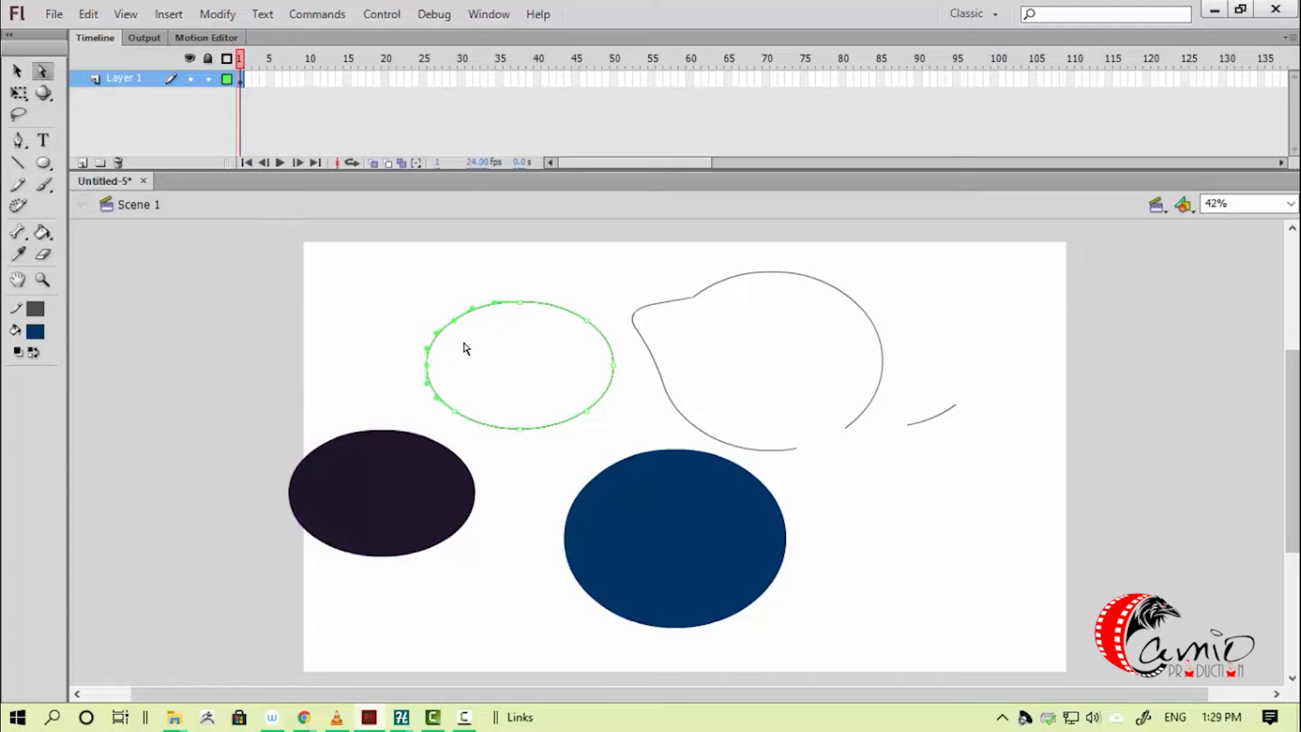
click(403, 342)
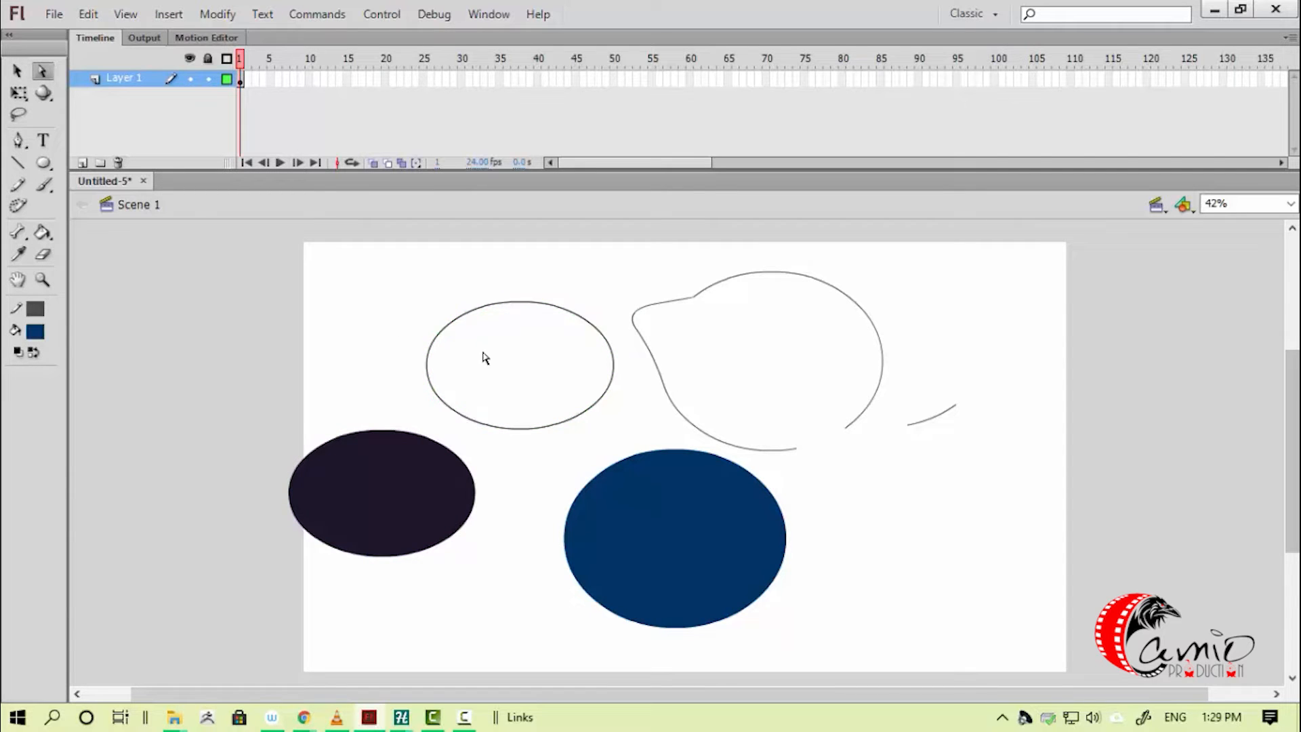
drag(502, 360, 417, 472)
- Select the dark fill's anchor points and pull its upper left anchor up into a pointed ear
drag(285, 424, 478, 560)
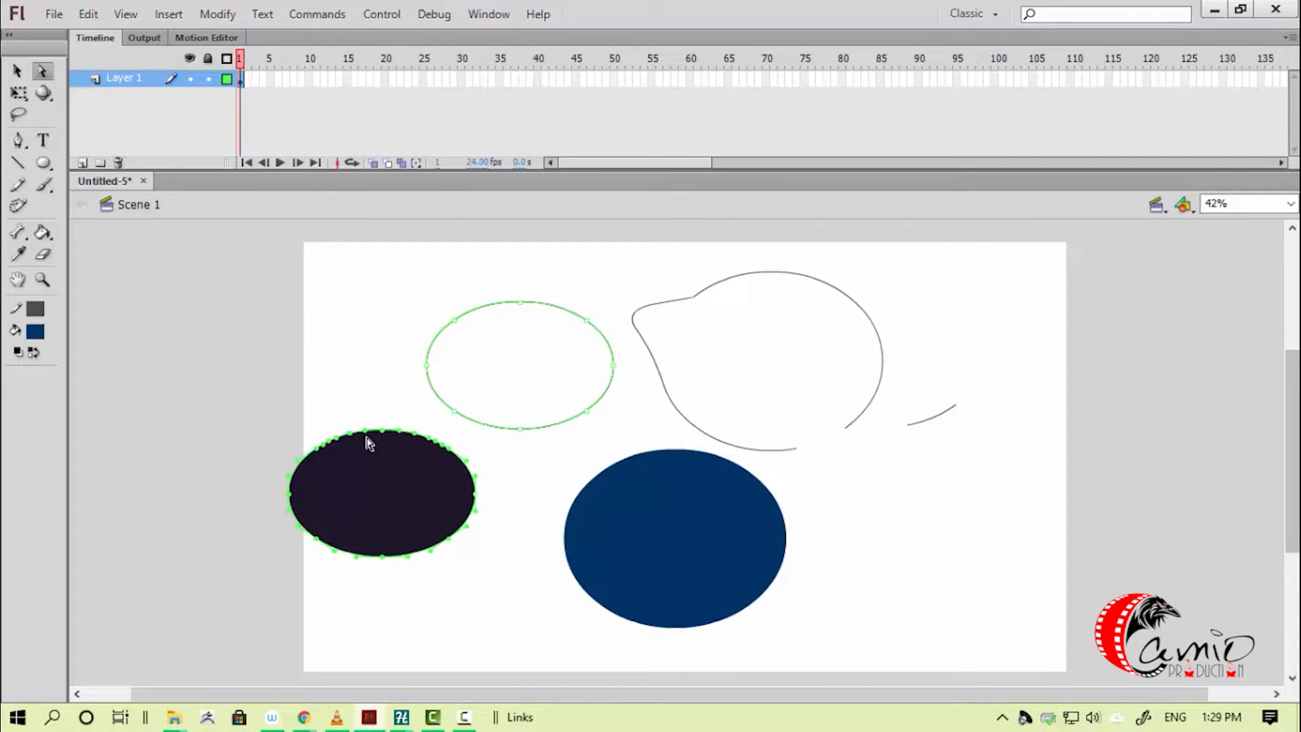
drag(268, 406, 456, 531)
click(570, 387)
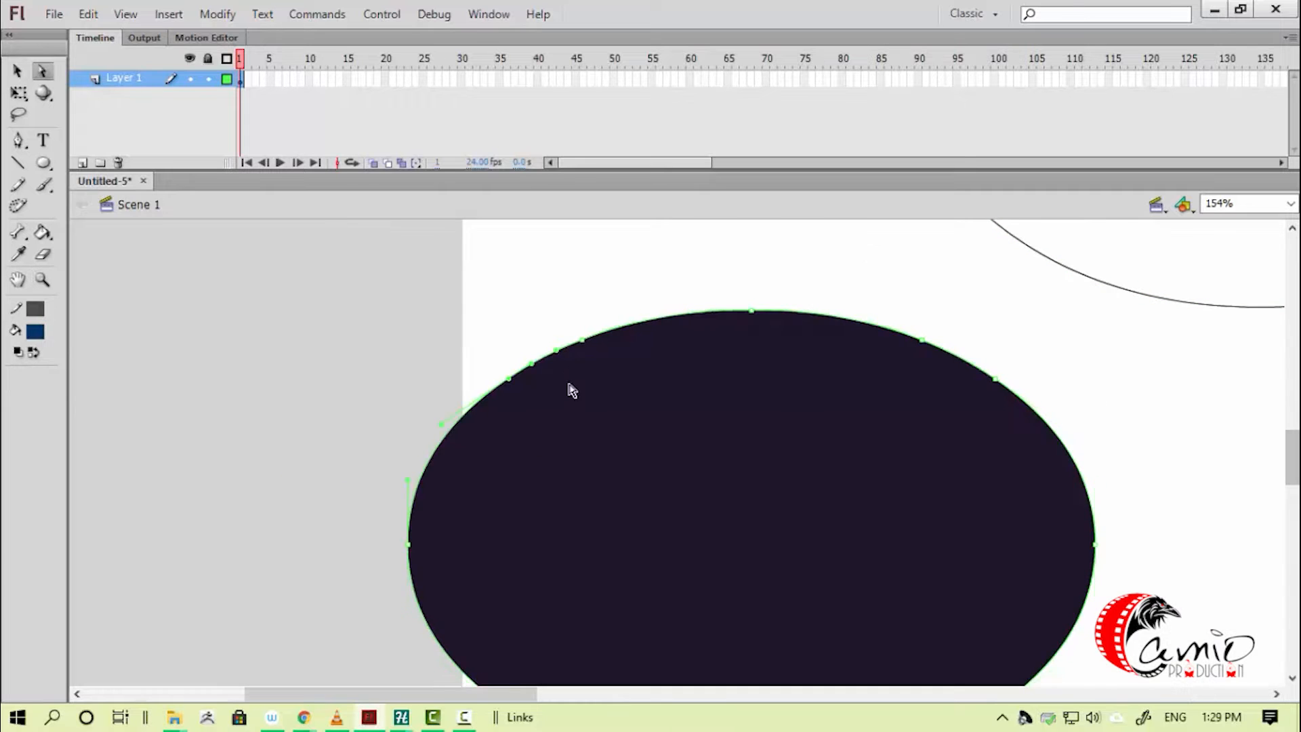
drag(510, 379, 537, 263)
drag(597, 366, 325, 405)
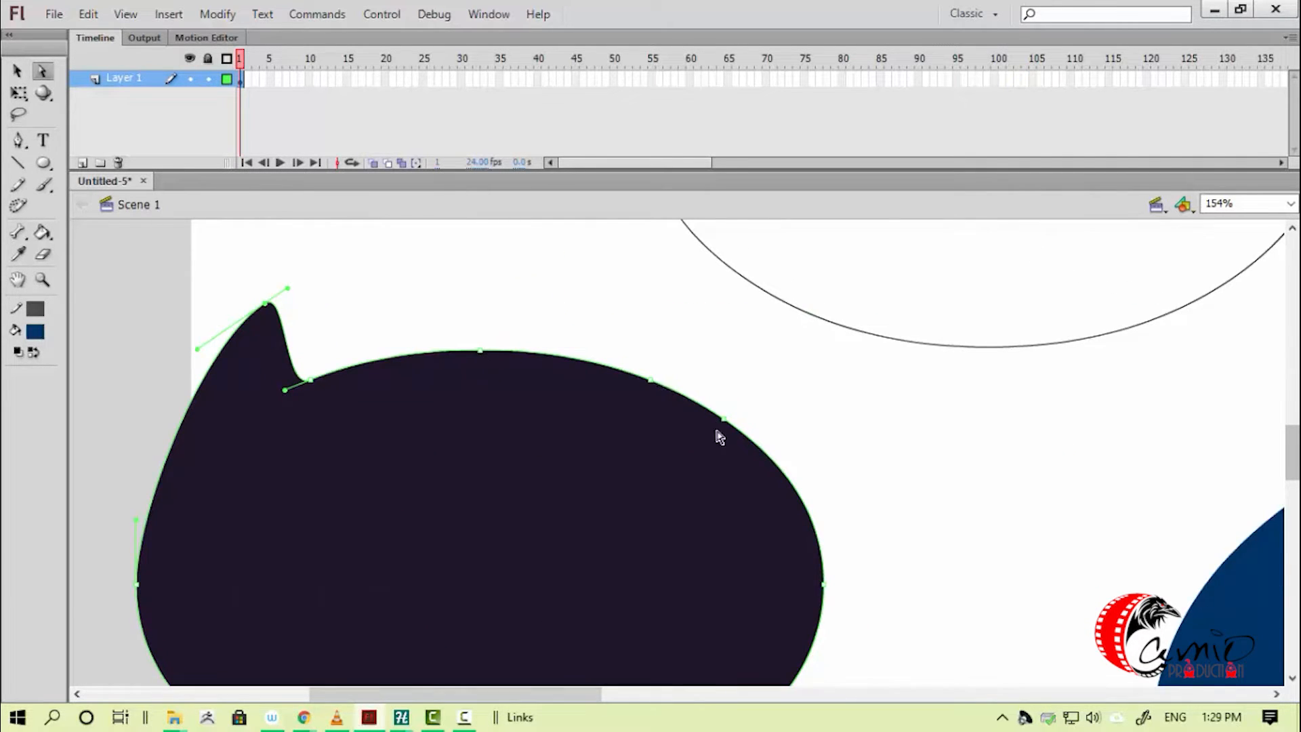
drag(699, 405, 663, 303)
key(ctrl+z)
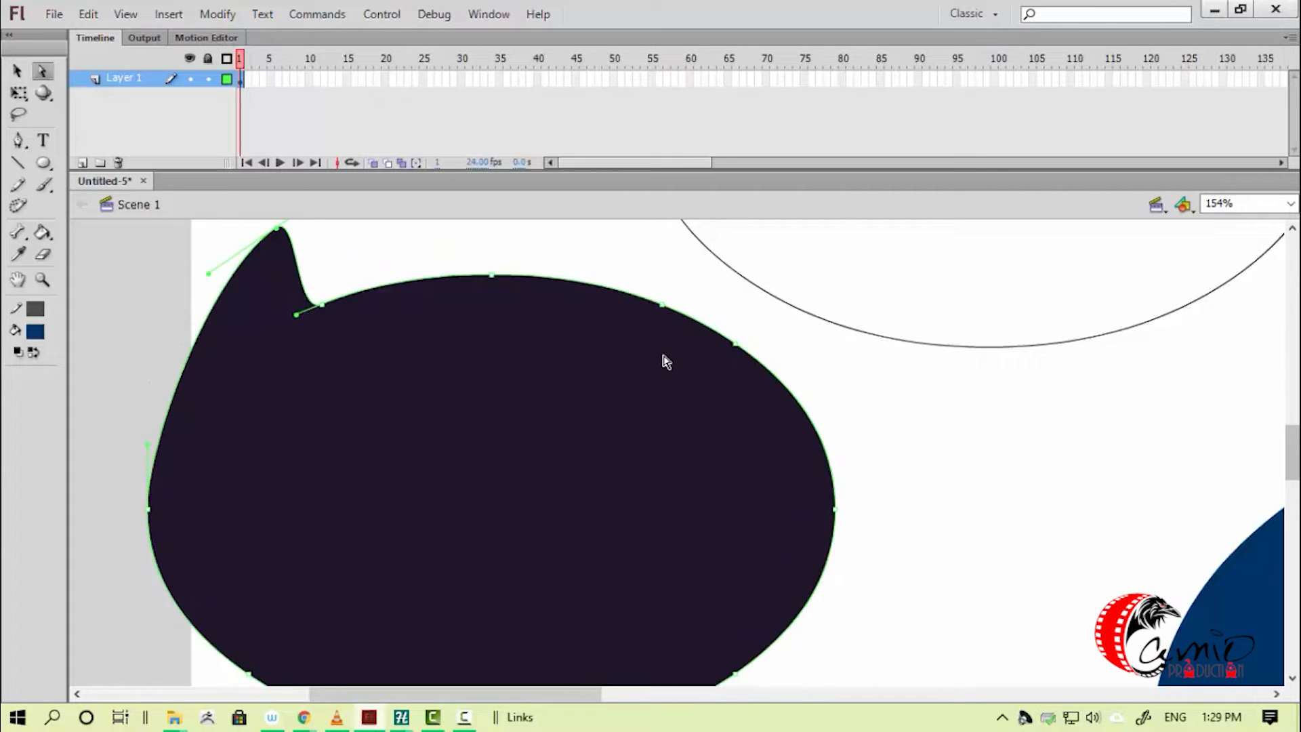
key(ctrl+z)
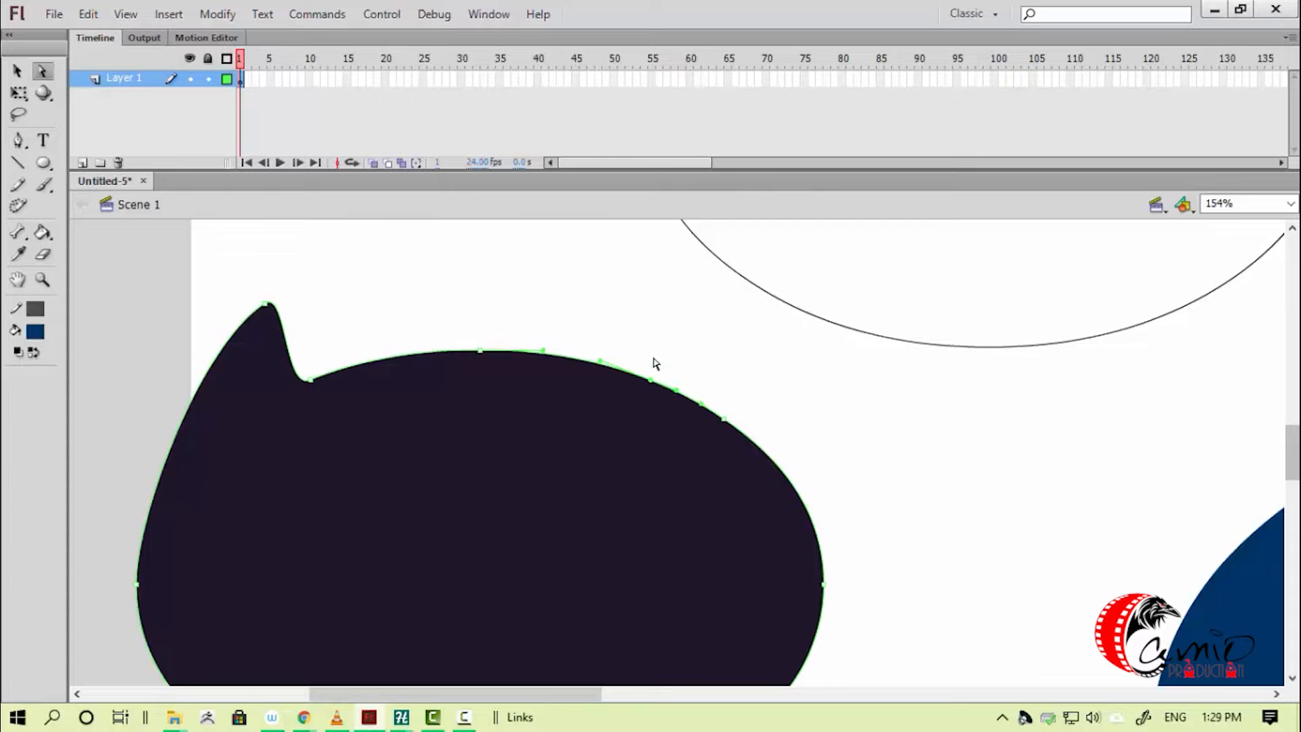
- Pull the dark fill's upper right edge up into a second ear with a shallow dip beside it
drag(656, 366, 637, 302)
drag(480, 350, 655, 409)
drag(662, 457, 701, 382)
click(933, 412)
drag(821, 393, 740, 412)
key(ctrl+minus)
key(v)
drag(568, 503, 629, 478)
click(813, 427)
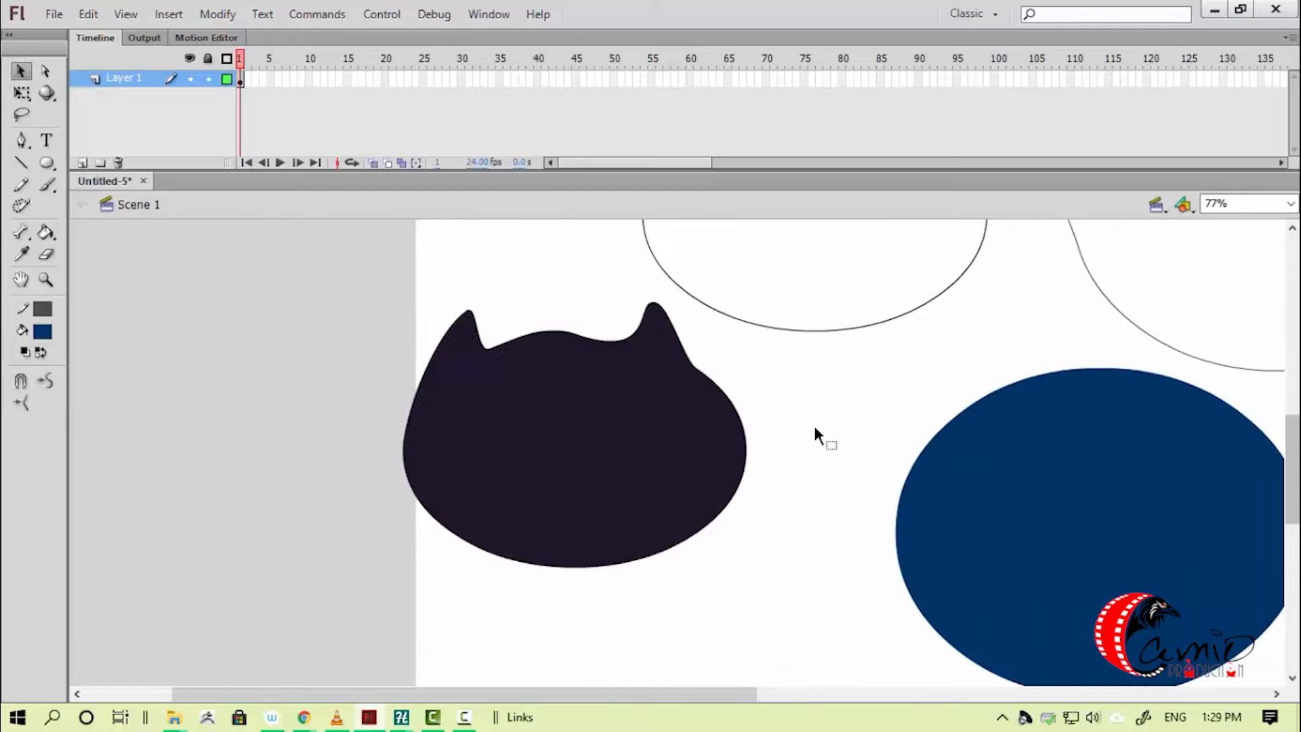
- Pull the small oval outline's rightmost anchor point deep to the left with the Subselection tool to form an open mouth
drag(728, 433, 703, 536)
key(a)
click(667, 434)
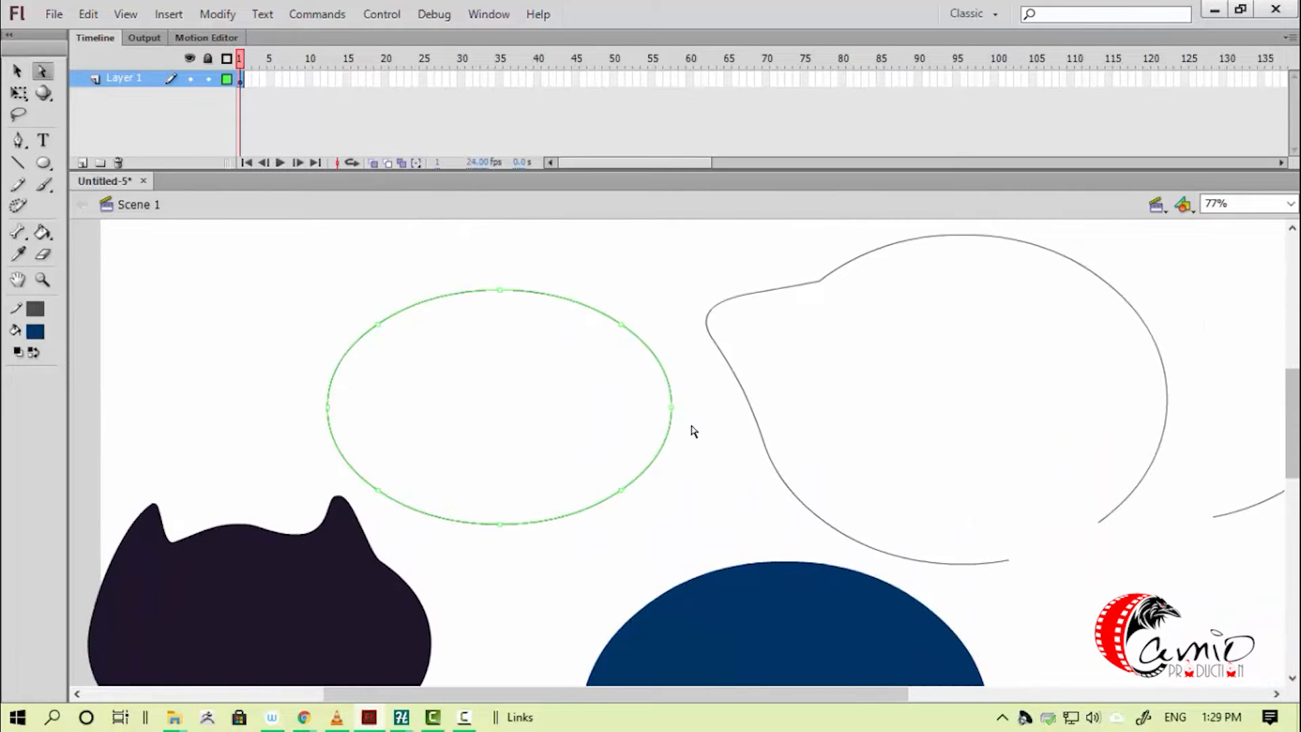
drag(672, 408, 393, 406)
click(573, 434)
drag(632, 570, 620, 520)
- Bend the large outline's lower left edge far to the right with the Selection tool, forming a deep pointed notch
drag(778, 453, 682, 539)
click(652, 473)
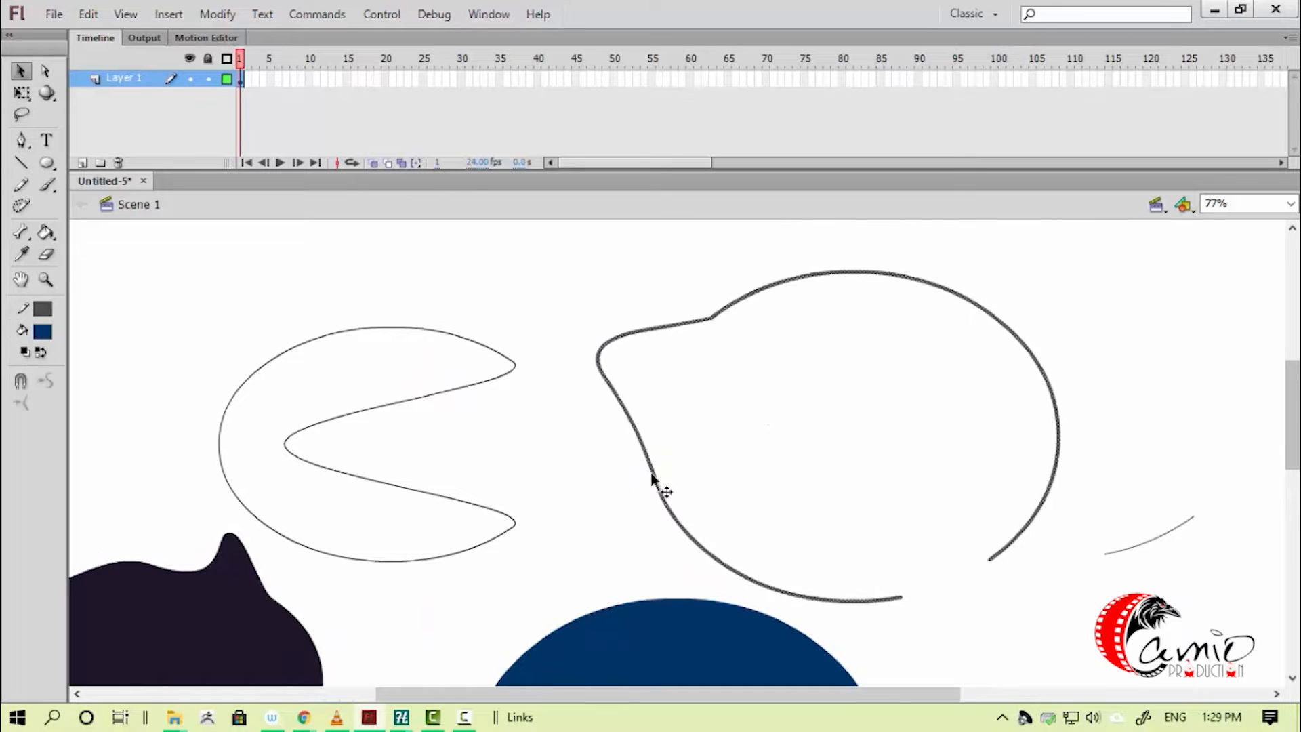
drag(639, 441, 987, 415)
key(v)
key(ctrl+minus)
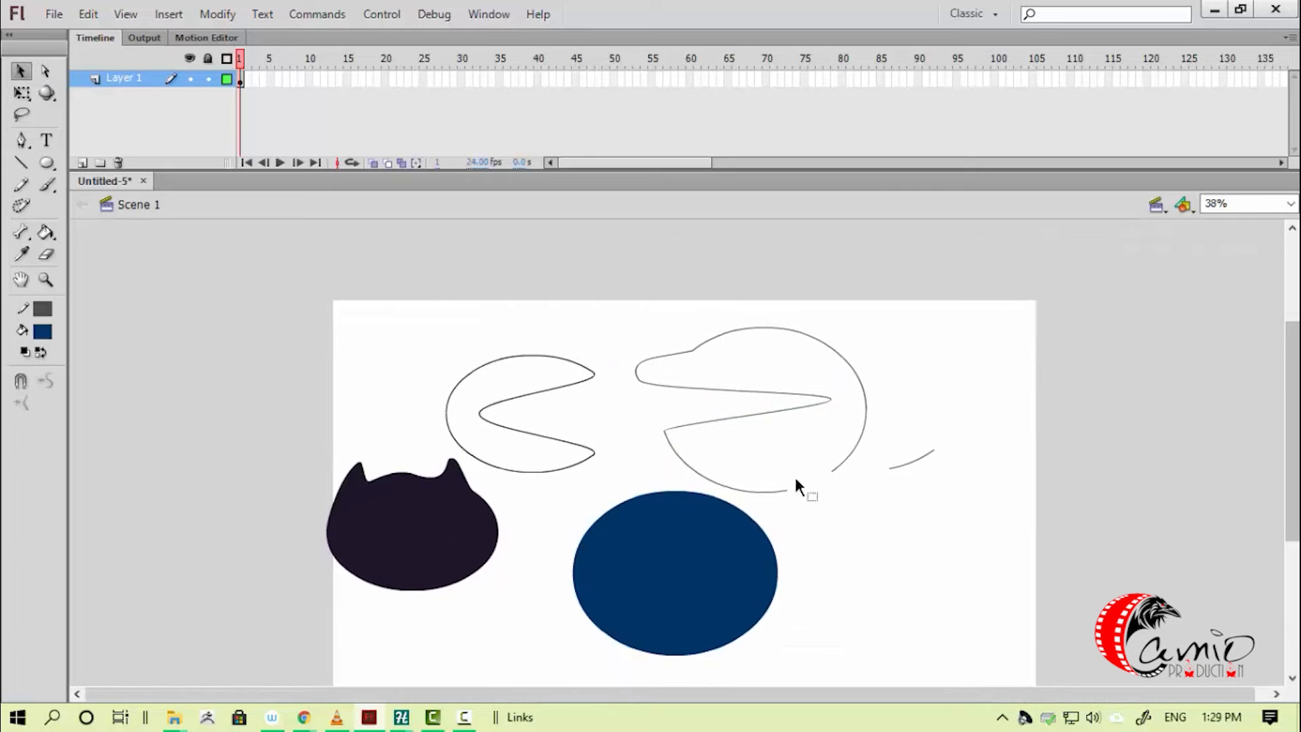
scroll(596, 540, down, 3)
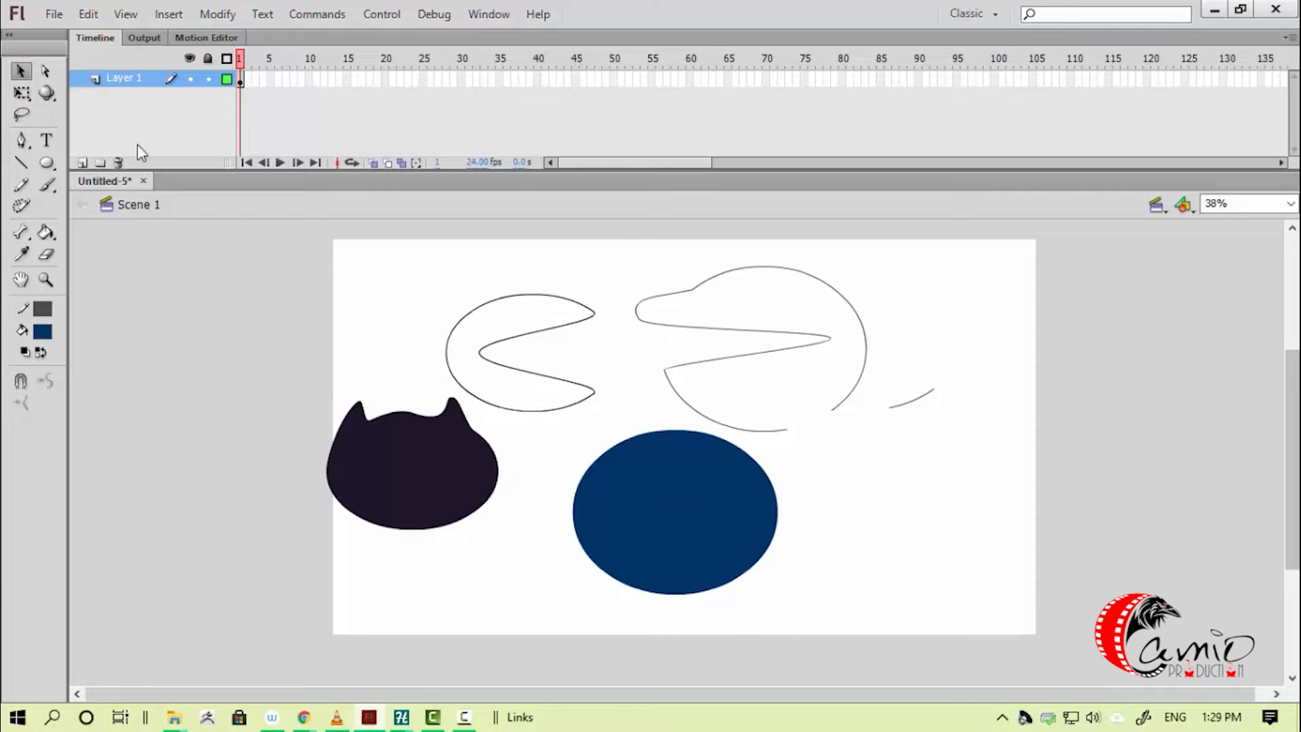
- Move the dark cat-head fill right and slightly down with the Free Transform tool so it lies inside the stage
click(23, 96)
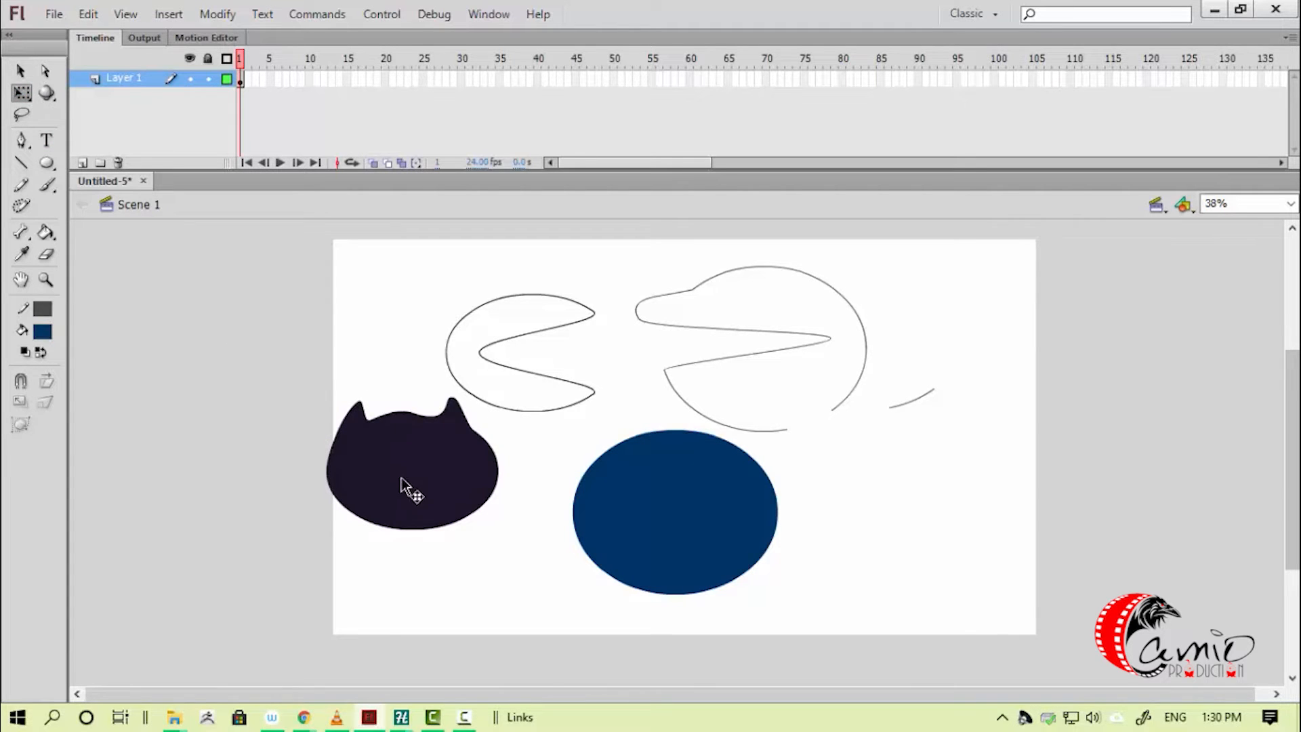
drag(410, 488, 442, 541)
click(398, 563)
click(300, 577)
drag(339, 522, 339, 487)
drag(481, 495, 463, 518)
click(357, 567)
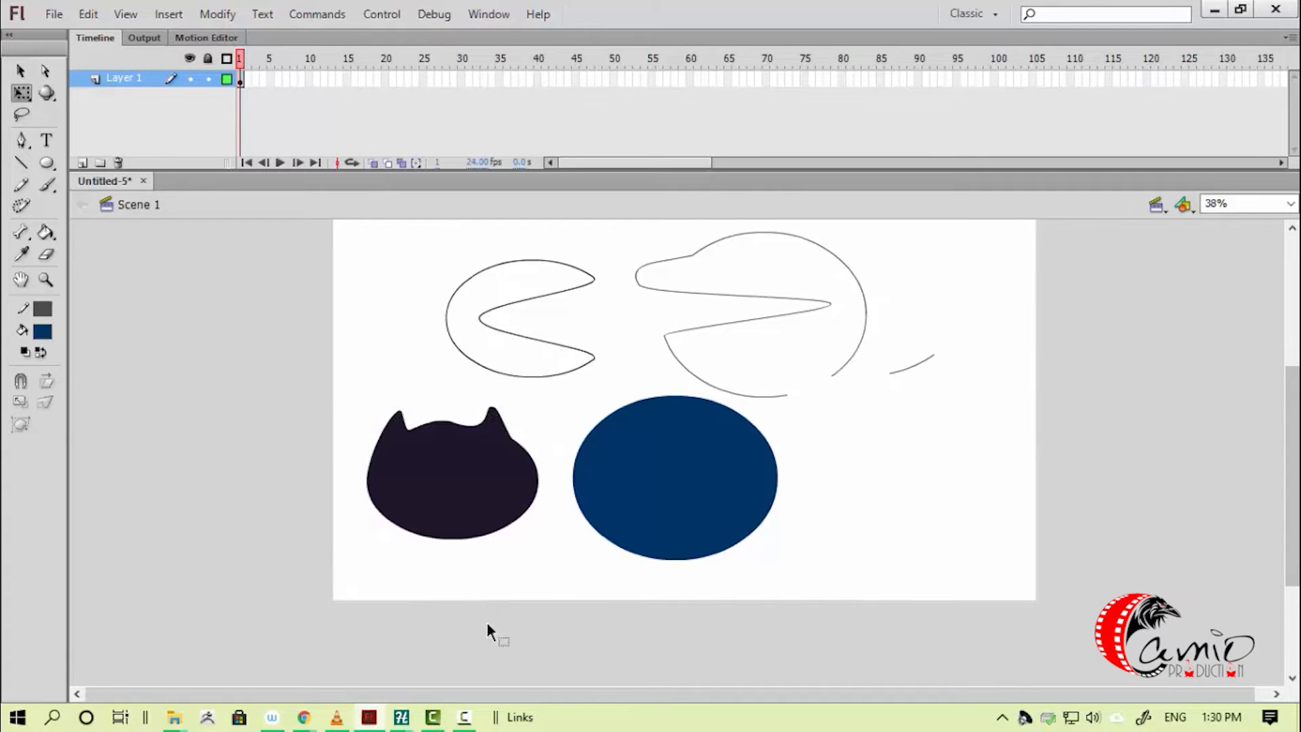
- Select the dark fill with Free Transform, and the dark and blue fills with the Selection tool, to compare how each tool shows selections
click(474, 494)
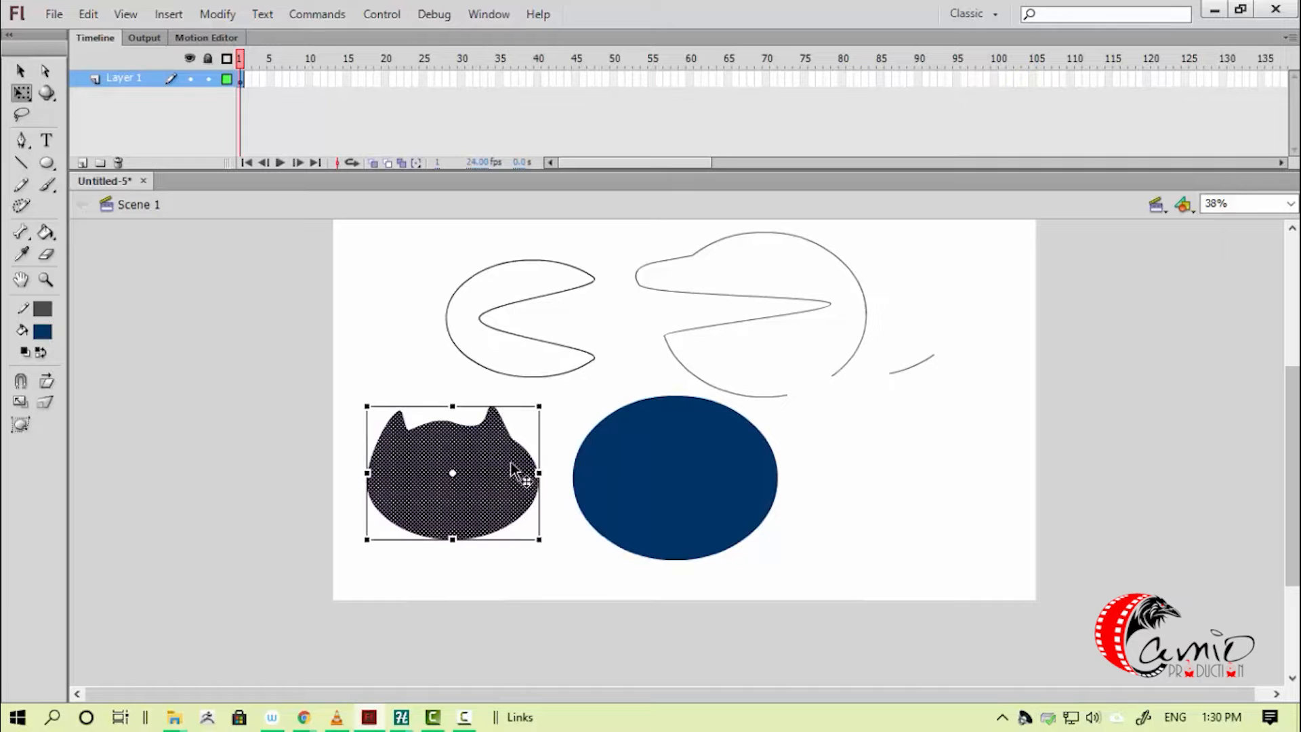
click(528, 551)
key(v)
click(494, 502)
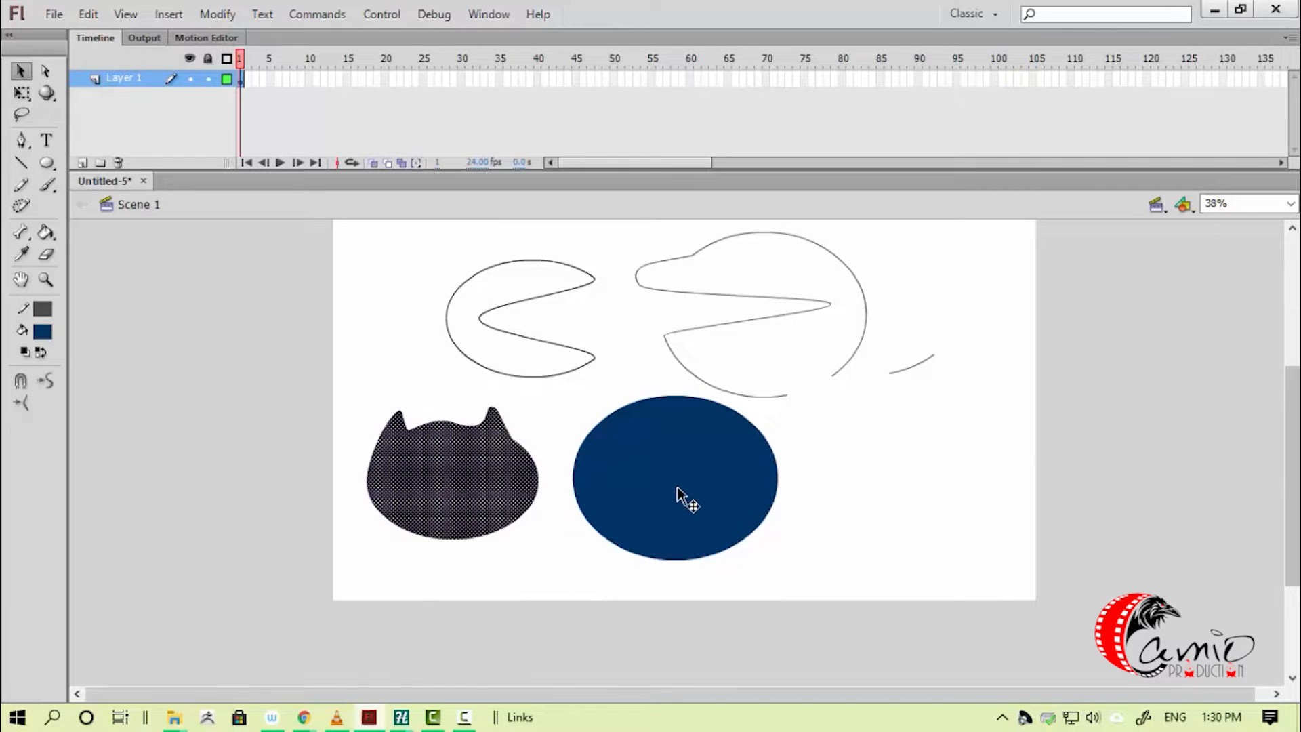
click(697, 489)
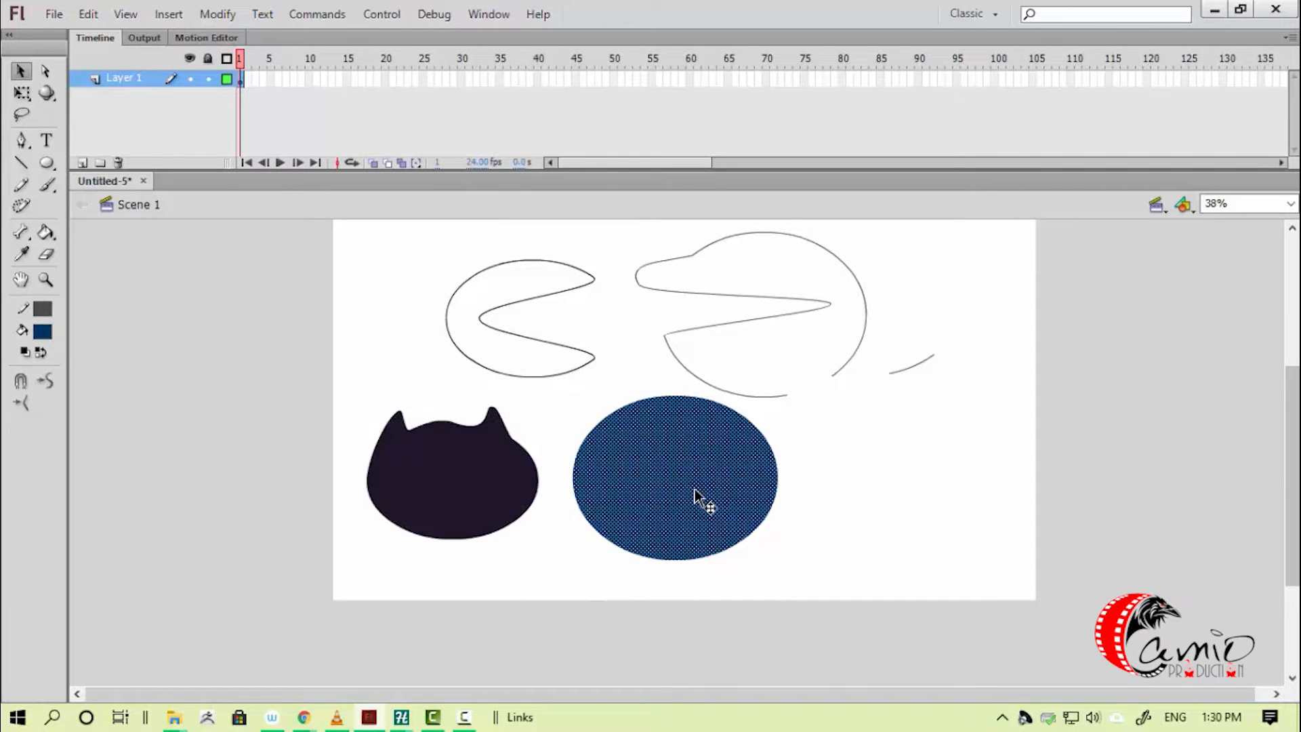
click(589, 370)
- Enlarge the dark cat-head fill up and to the right from its upper right corner with the Free Transform tool
key(q)
click(505, 498)
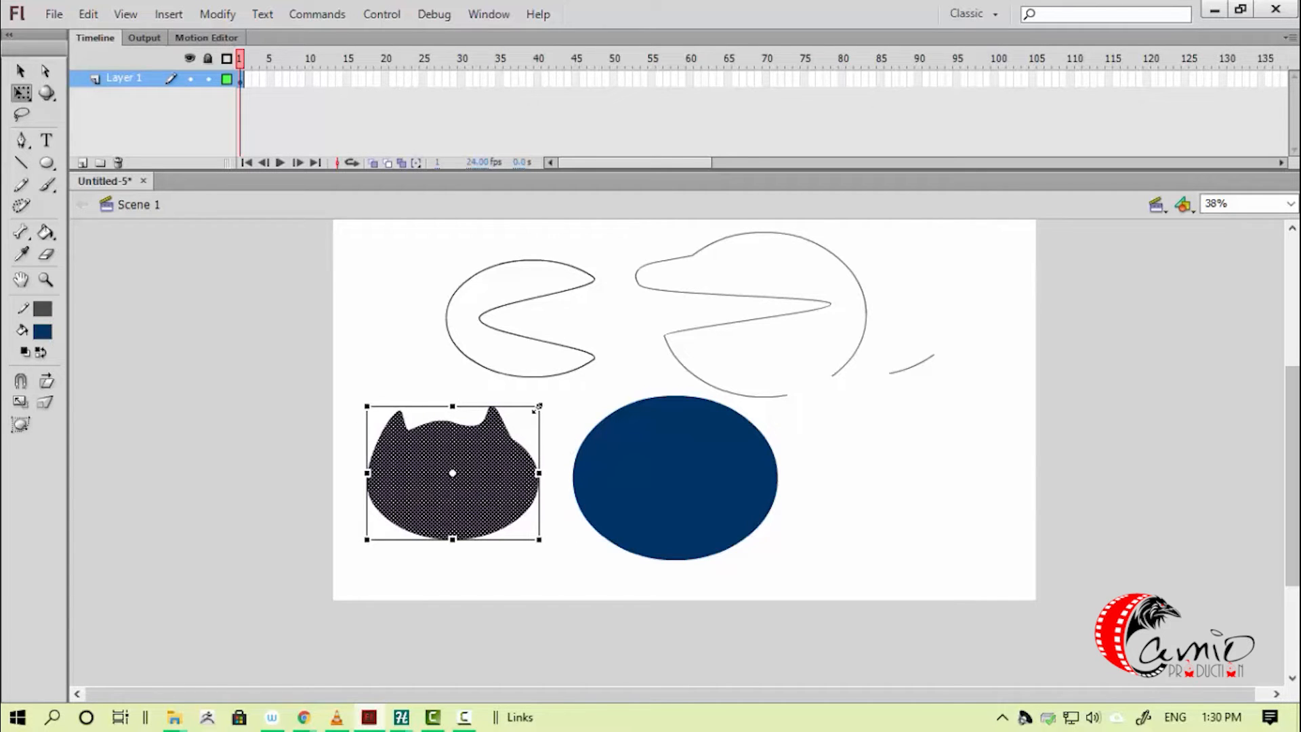
drag(540, 407, 678, 259)
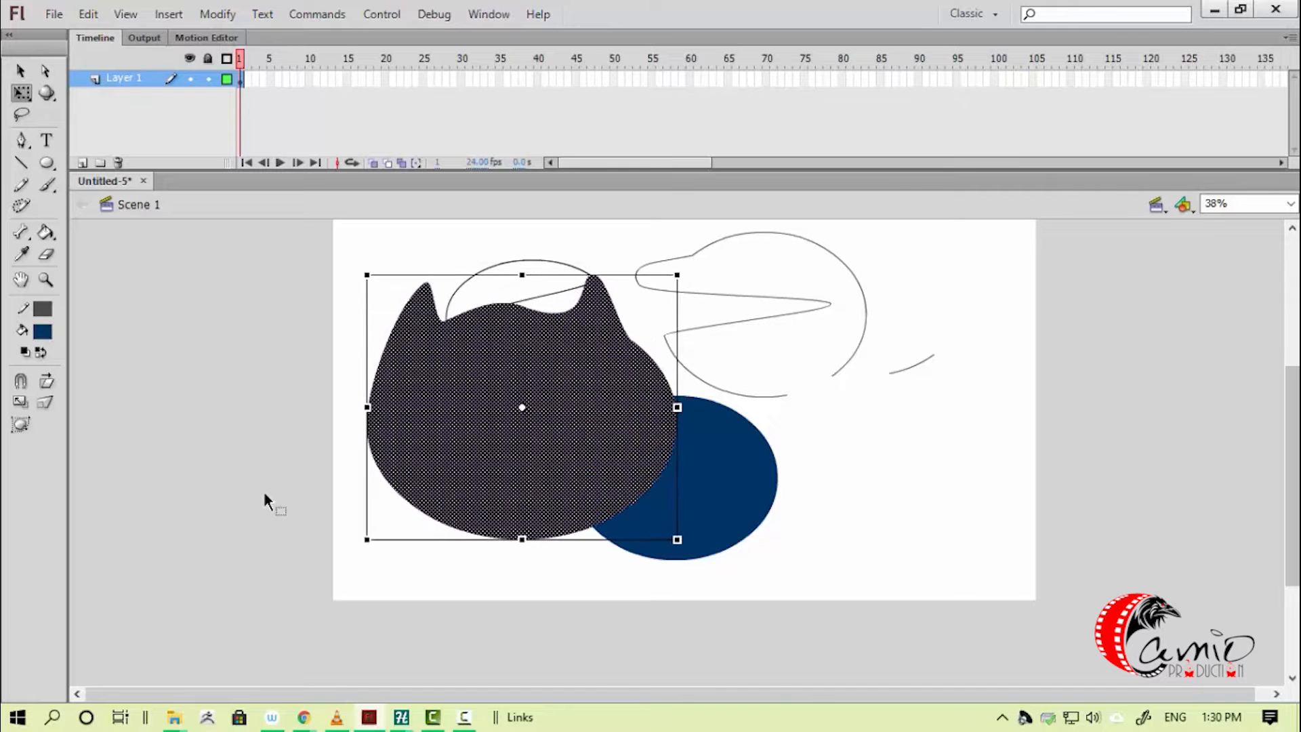
click(300, 498)
- Delete all the shapes on the stage and draw one large blue oval near the middle
key(v)
drag(303, 271, 912, 628)
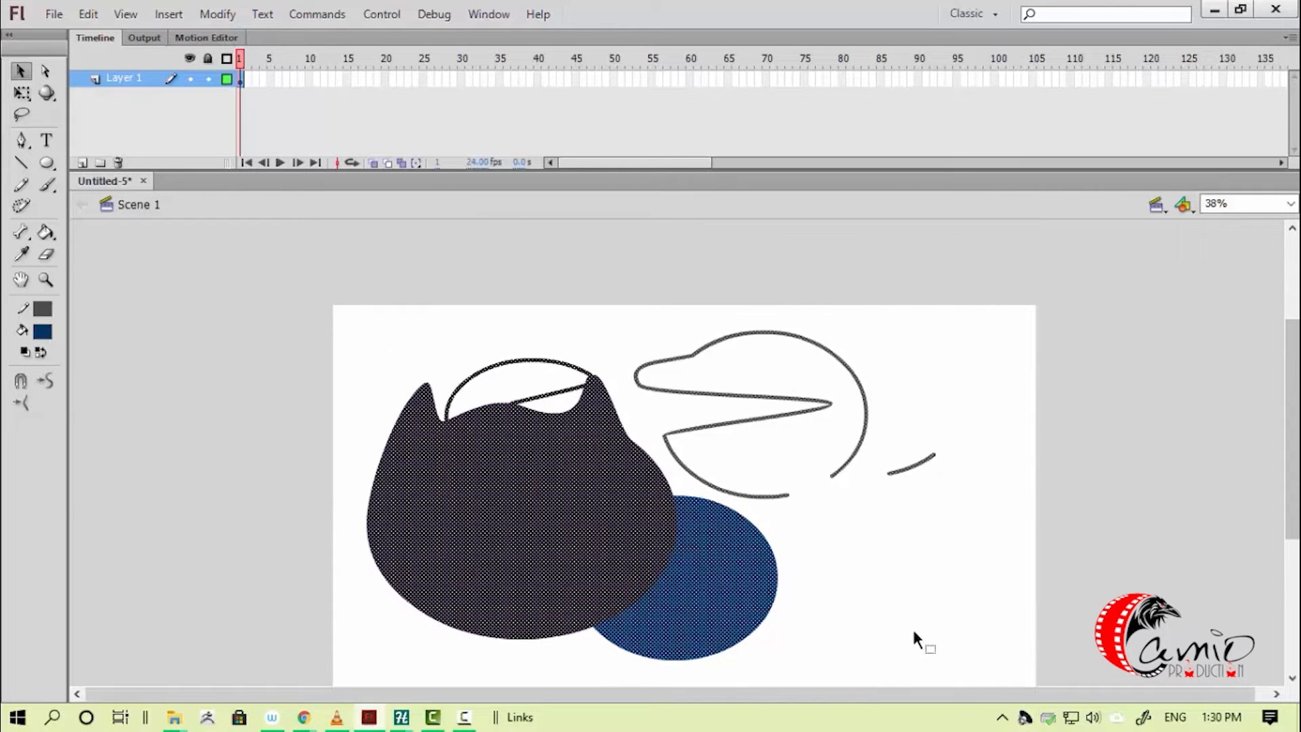
key(Delete)
key(o)
drag(500, 374, 829, 636)
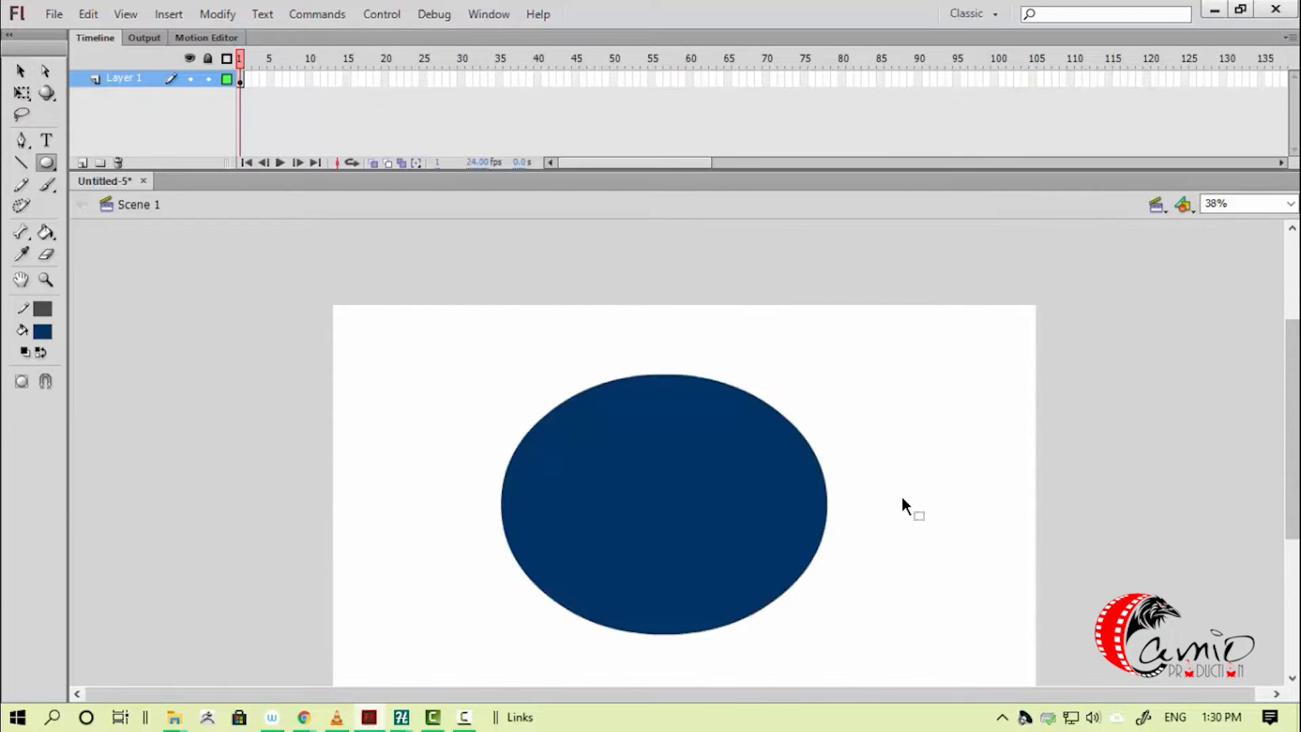
- Select the new blue oval's outline and delete it, keeping only the fill
key(v)
click(789, 481)
click(826, 463)
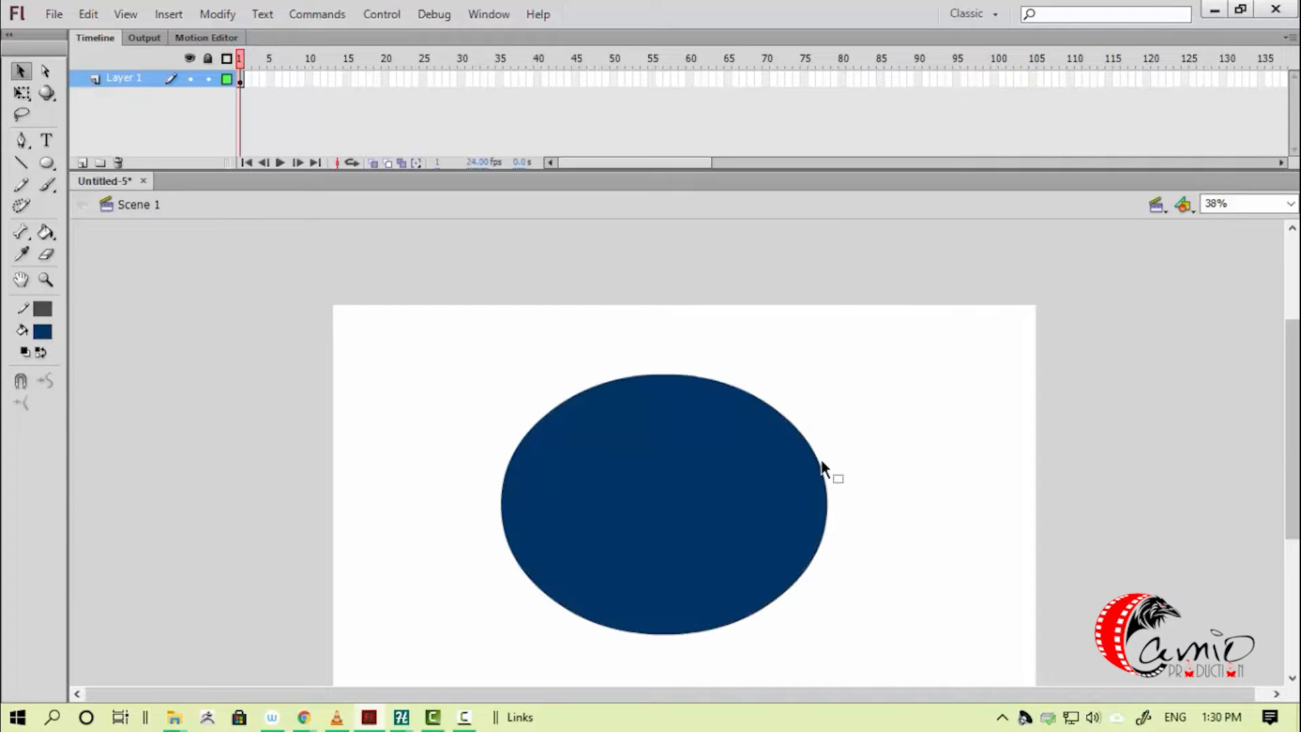
click(821, 462)
key(Delete)
- Reduce the Timeline panel's height slightly and select the blue oval fill with the Free Transform tool
click(728, 511)
drag(837, 476, 823, 410)
key(q)
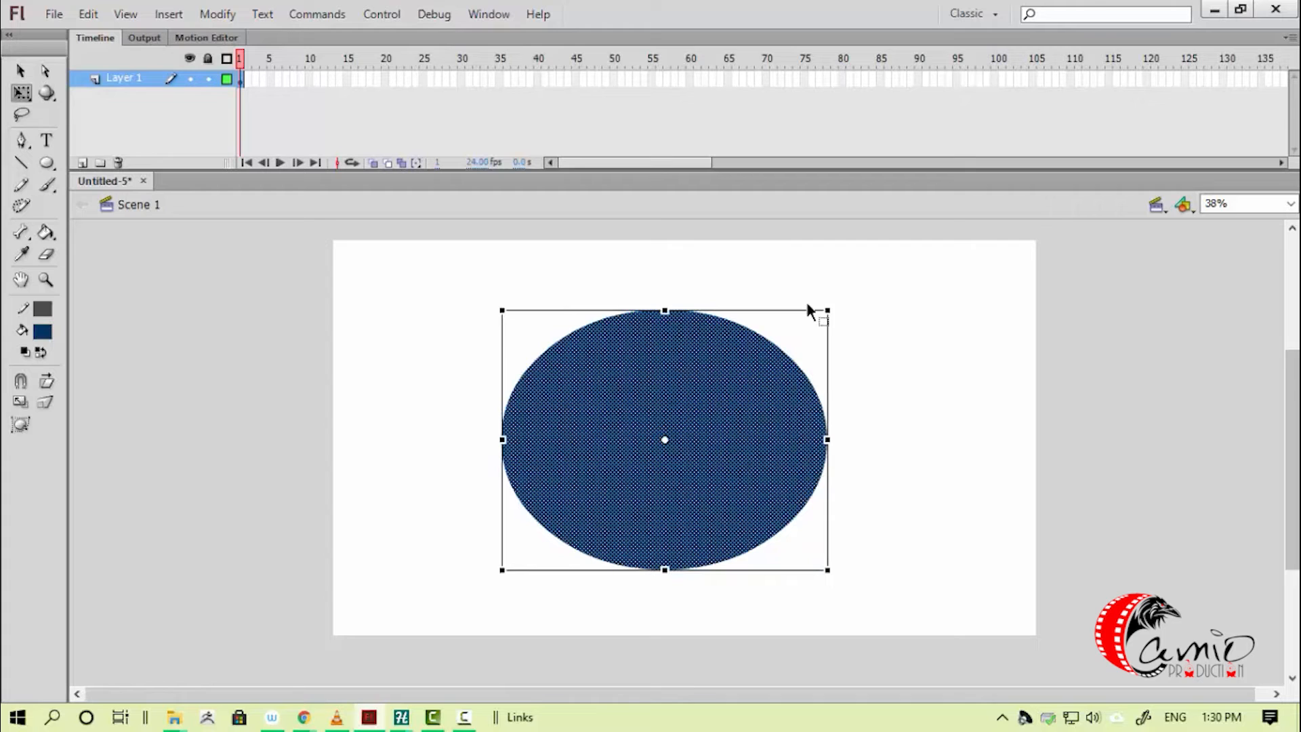
key(z)
drag(497, 277, 949, 506)
key(v)
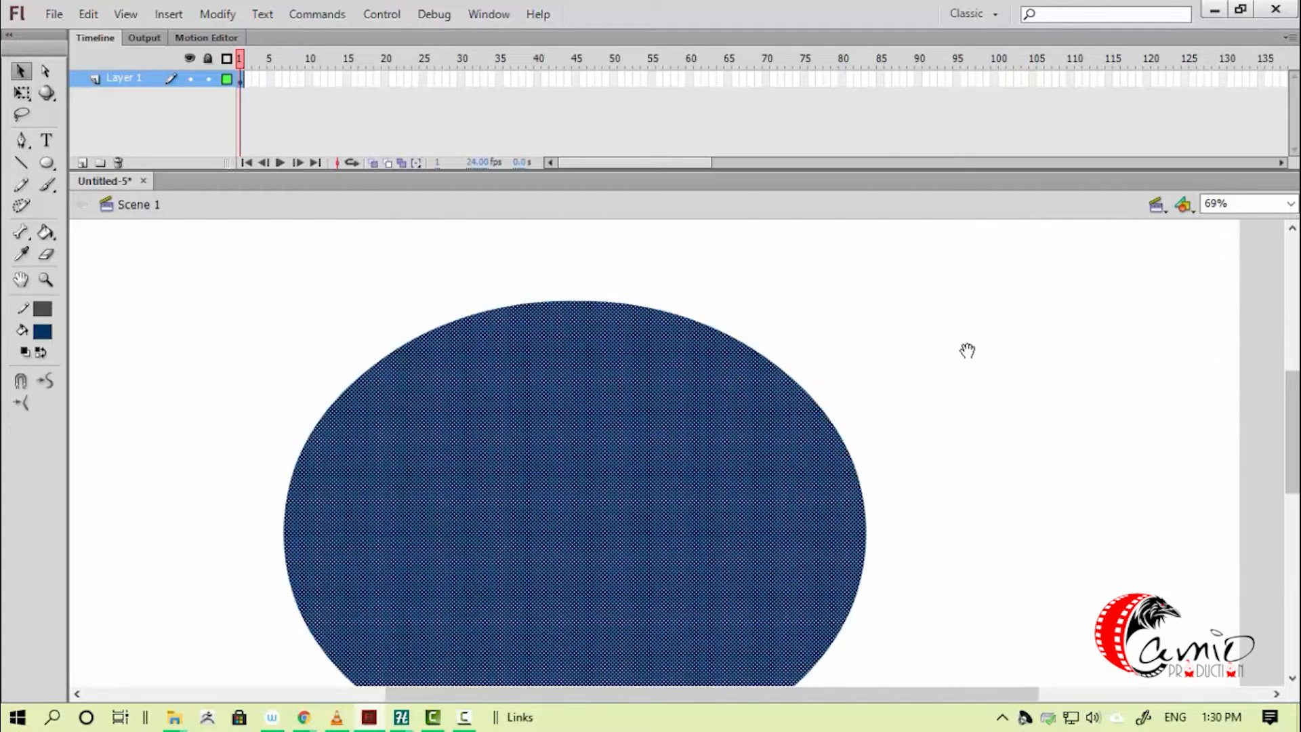
drag(968, 350, 994, 315)
drag(641, 169, 710, 160)
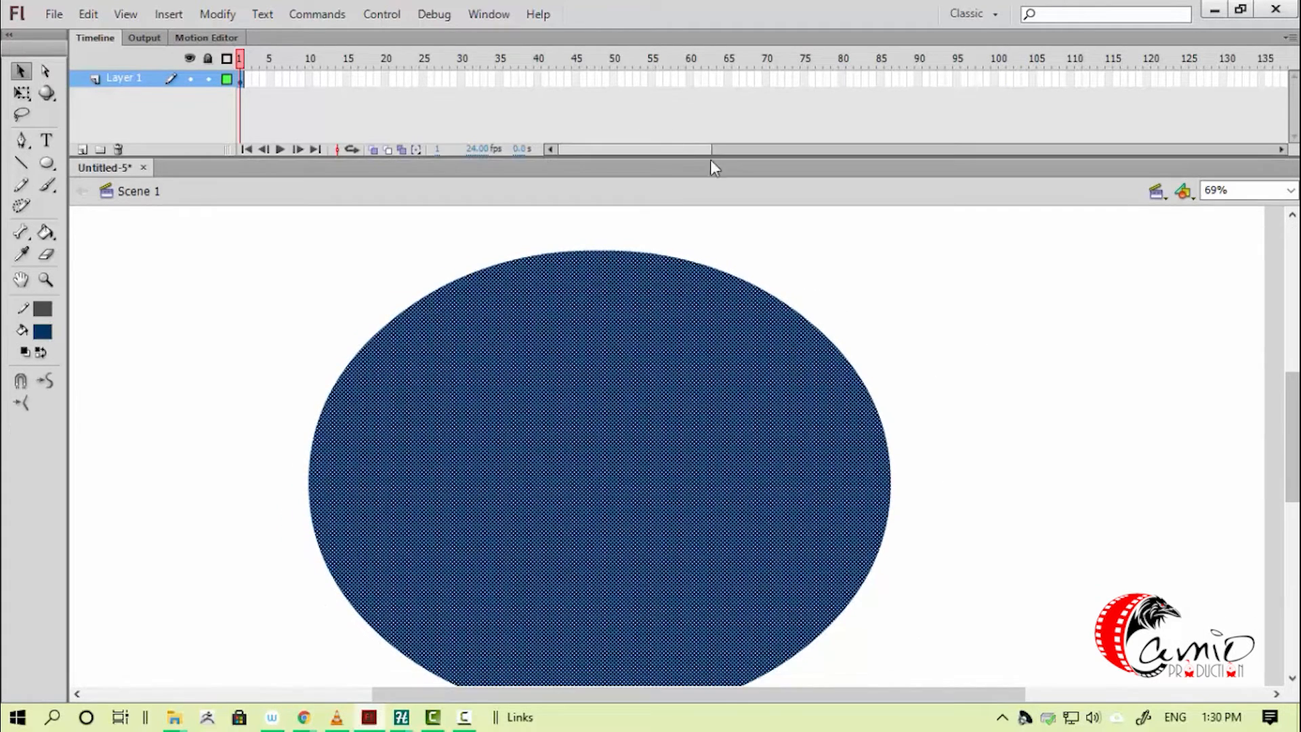
key(ctrl+minus)
key(q)
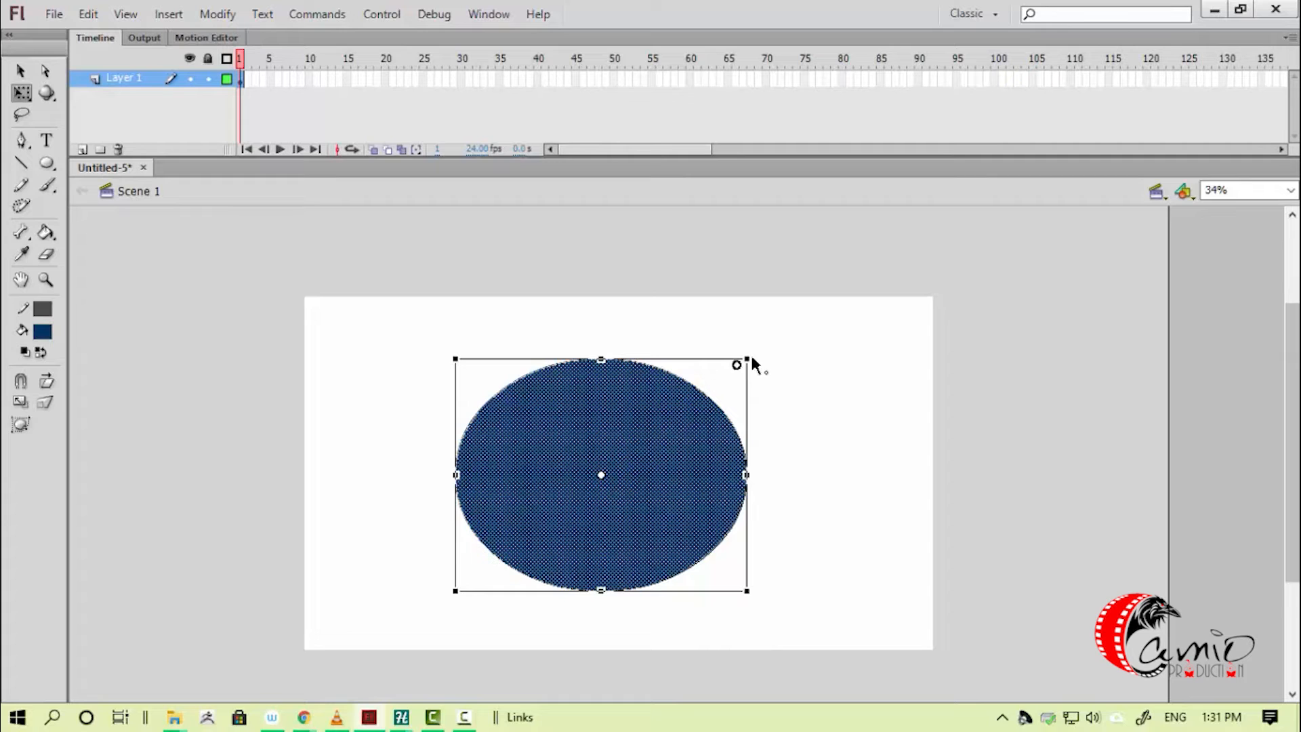
- Move the blue oval's transformation point to the bounding box's lower left corner and rotate the oval slightly clockwise about it
drag(601, 476, 627, 455)
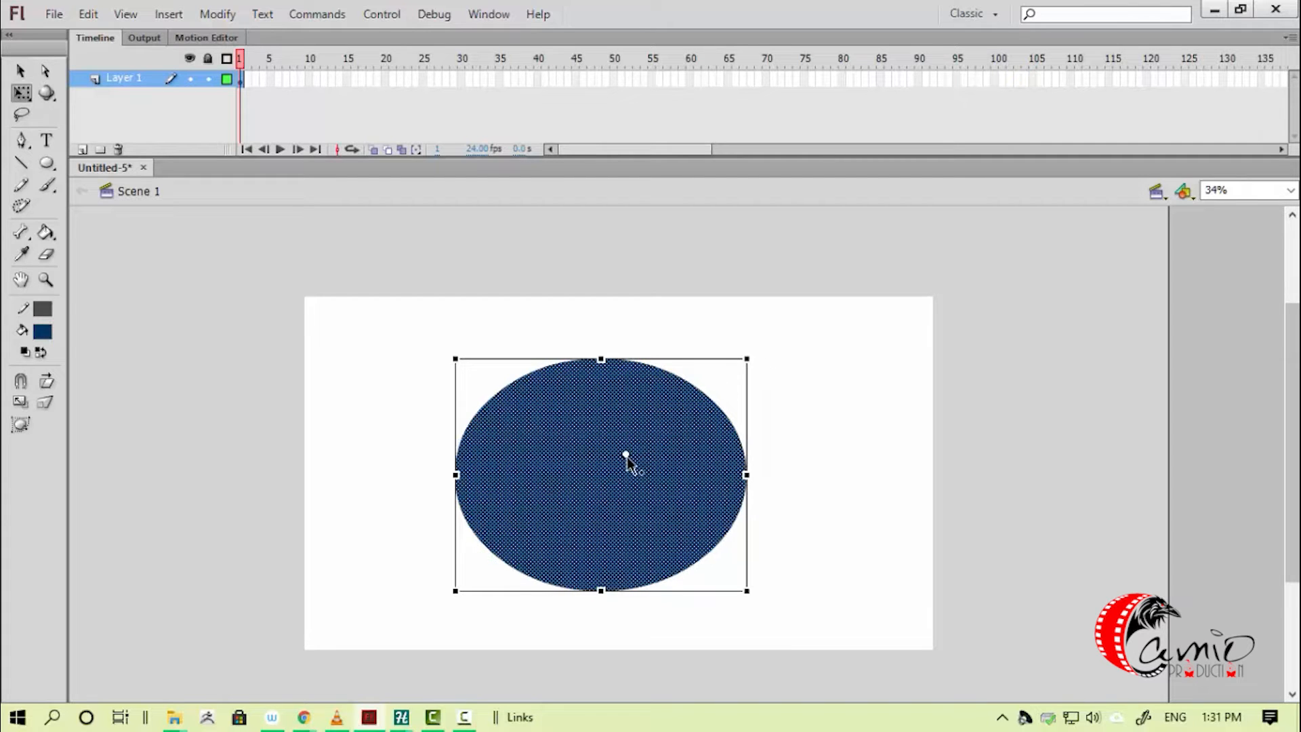
key(ctrl+shift+a)
click(591, 479)
drag(599, 480, 458, 591)
mouse_move(759, 347)
mouse_down()
mouse_move(656, 285)
mouse_move(240, 341)
mouse_move(528, 324)
mouse_move(609, 366)
mouse_move(367, 610)
mouse_move(681, 534)
mouse_move(510, 377)
mouse_move(706, 456)
mouse_move(746, 444)
mouse_move(747, 401)
mouse_move(773, 450)
mouse_move(749, 353)
mouse_up()
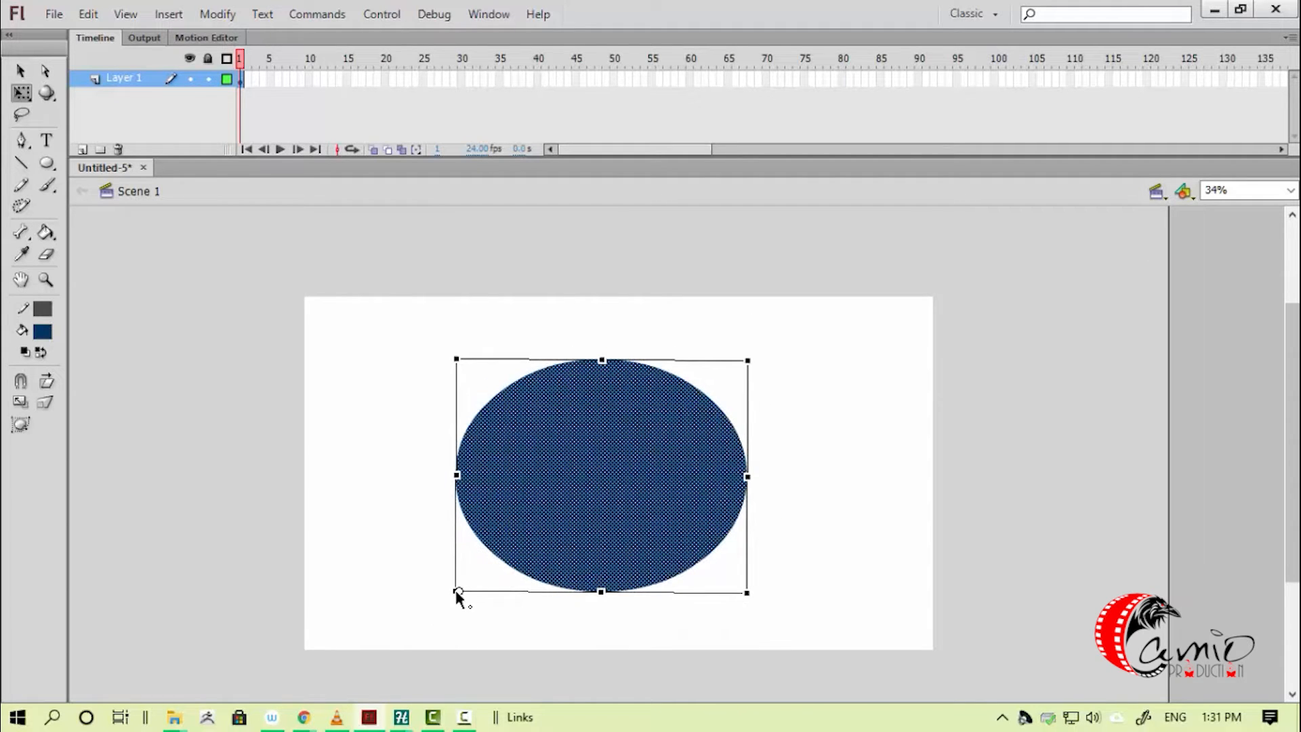
- Rotate the oval slightly counterclockwise about a transformation point on its upper right edge, and return the point to the centre
drag(456, 591, 705, 395)
mouse_move(762, 351)
mouse_down()
mouse_move(576, 353)
mouse_move(726, 470)
mouse_move(510, 390)
mouse_move(779, 293)
mouse_move(787, 474)
mouse_move(589, 427)
mouse_move(771, 398)
mouse_move(748, 360)
mouse_up()
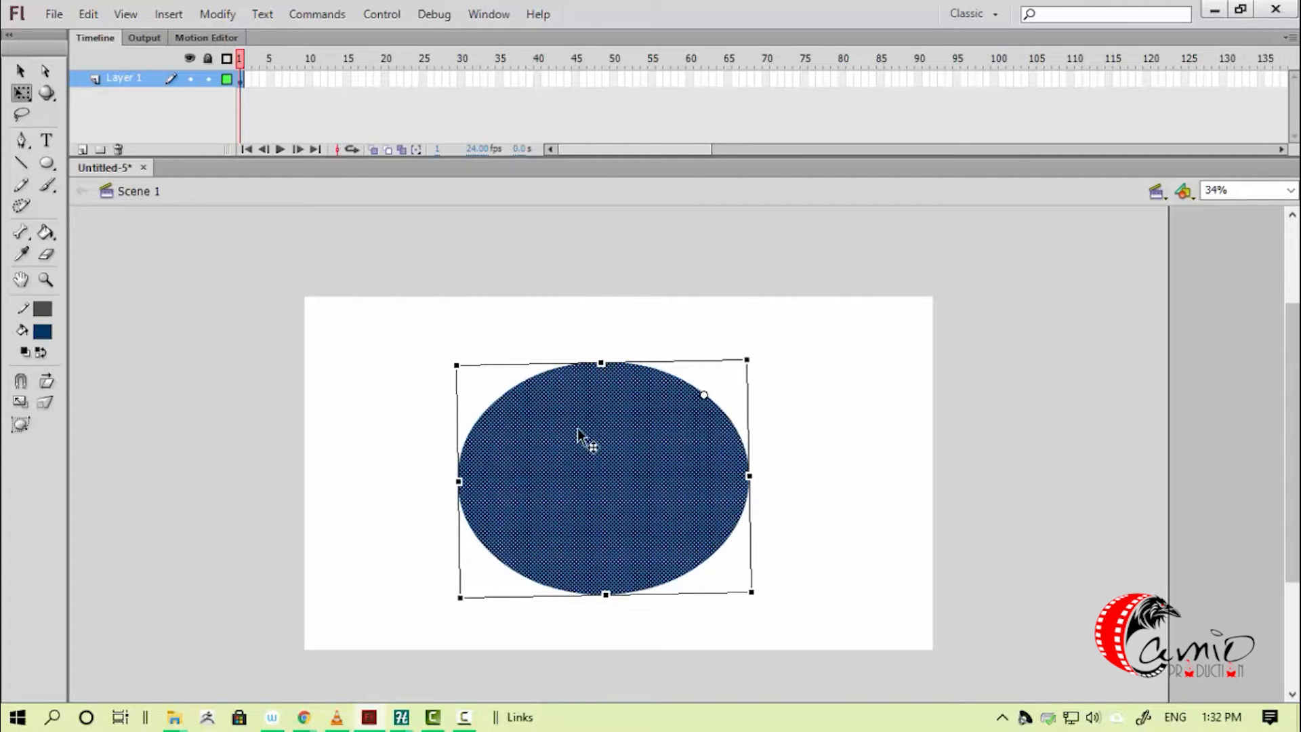
drag(706, 401, 614, 474)
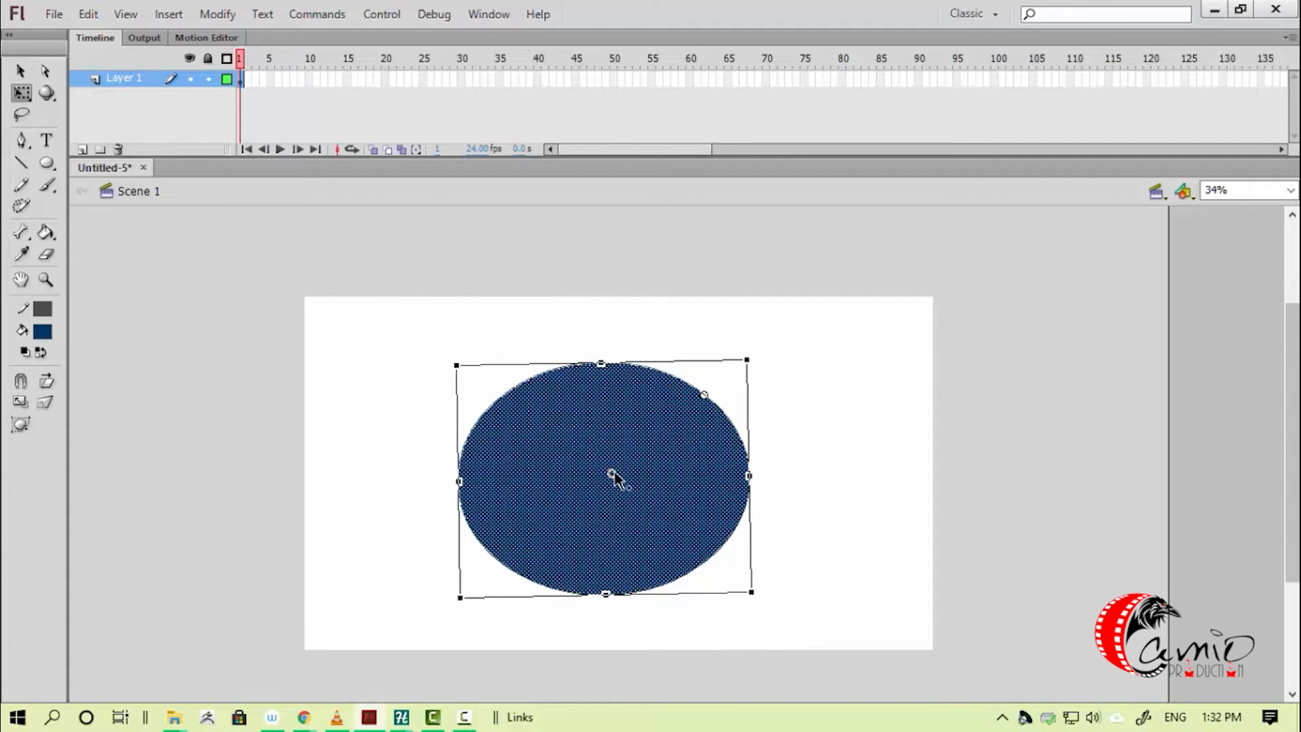
click(807, 412)
click(677, 456)
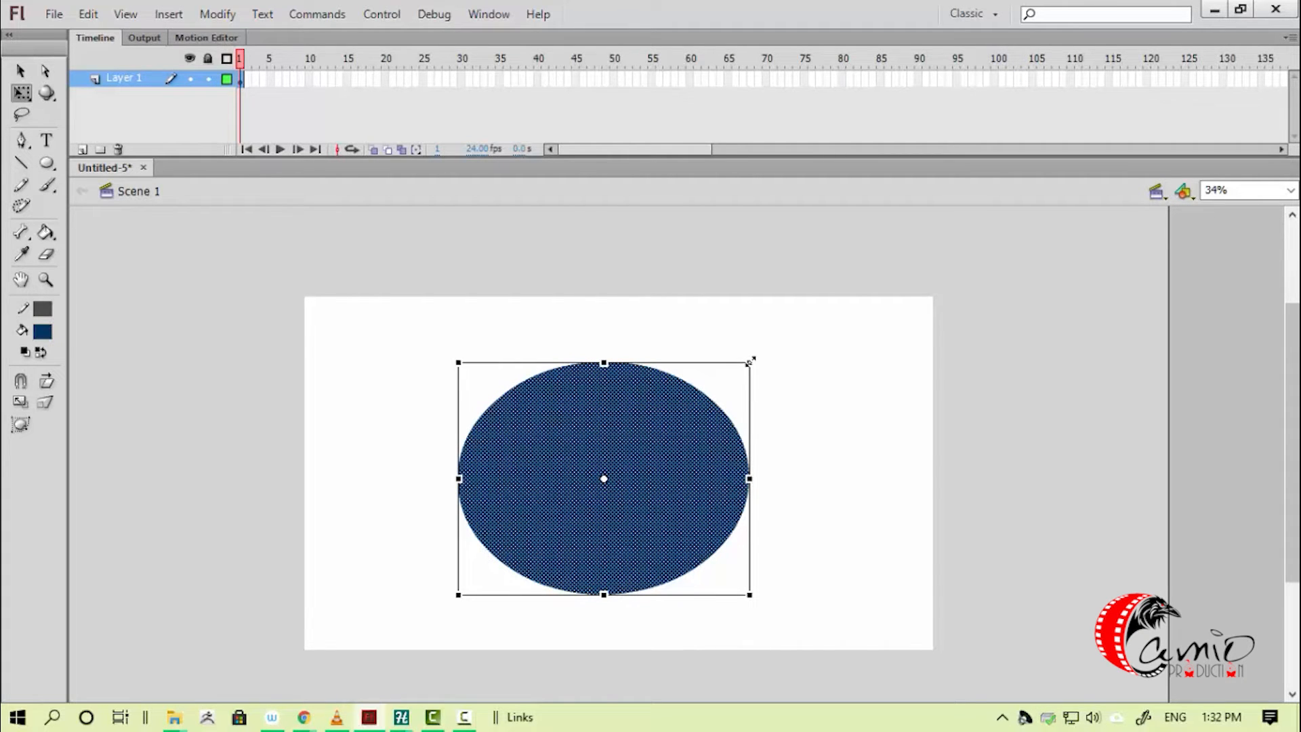
- Scale the blue oval wider to the right and taller upward, past the stage's upper edge
drag(749, 362, 753, 359)
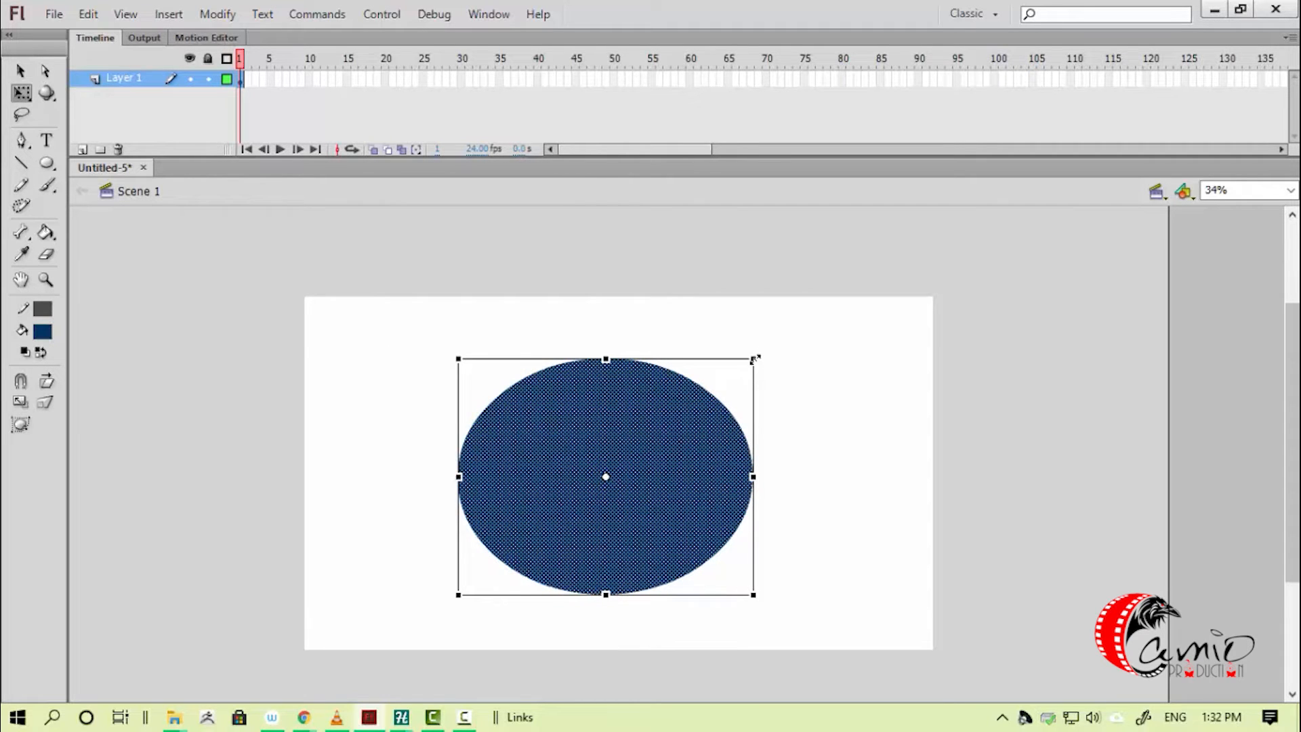
drag(753, 358, 885, 346)
drag(671, 346, 659, 281)
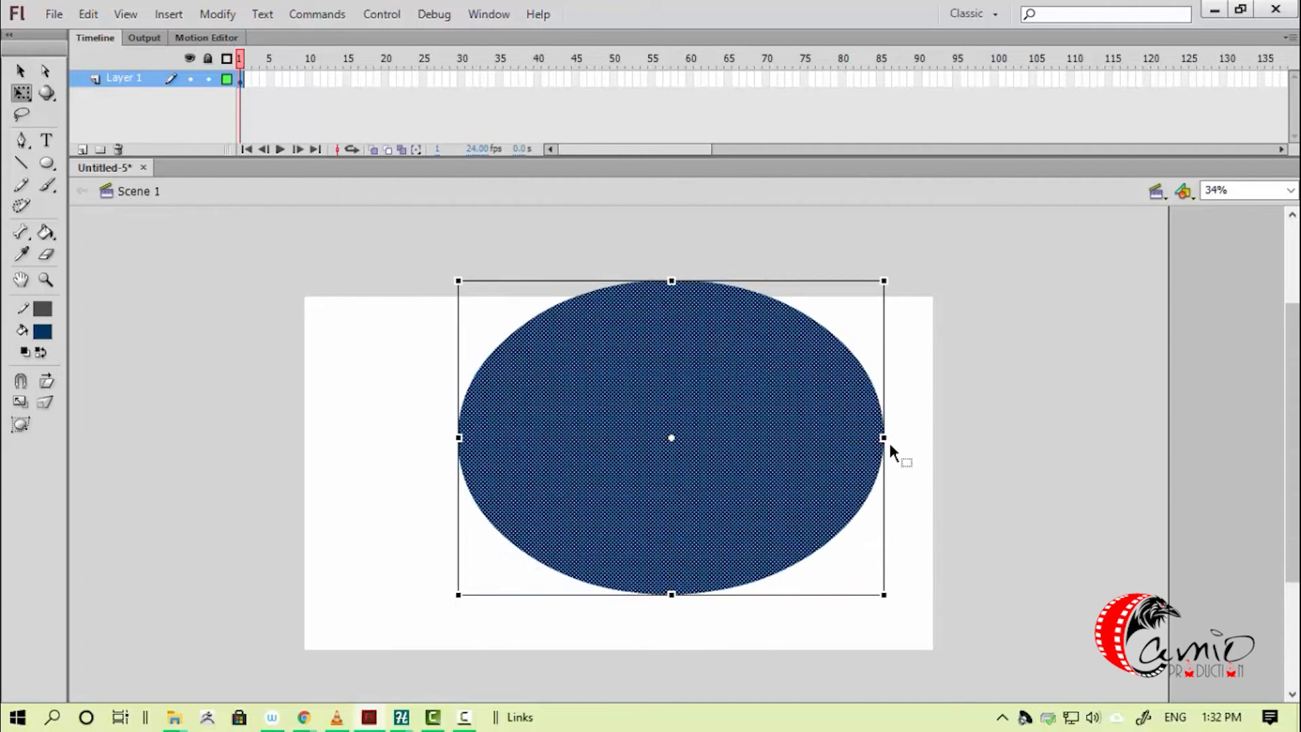
- Stretch the oval and skew its right side downward, and move it down and left over the stage's lower edge
drag(880, 444, 906, 451)
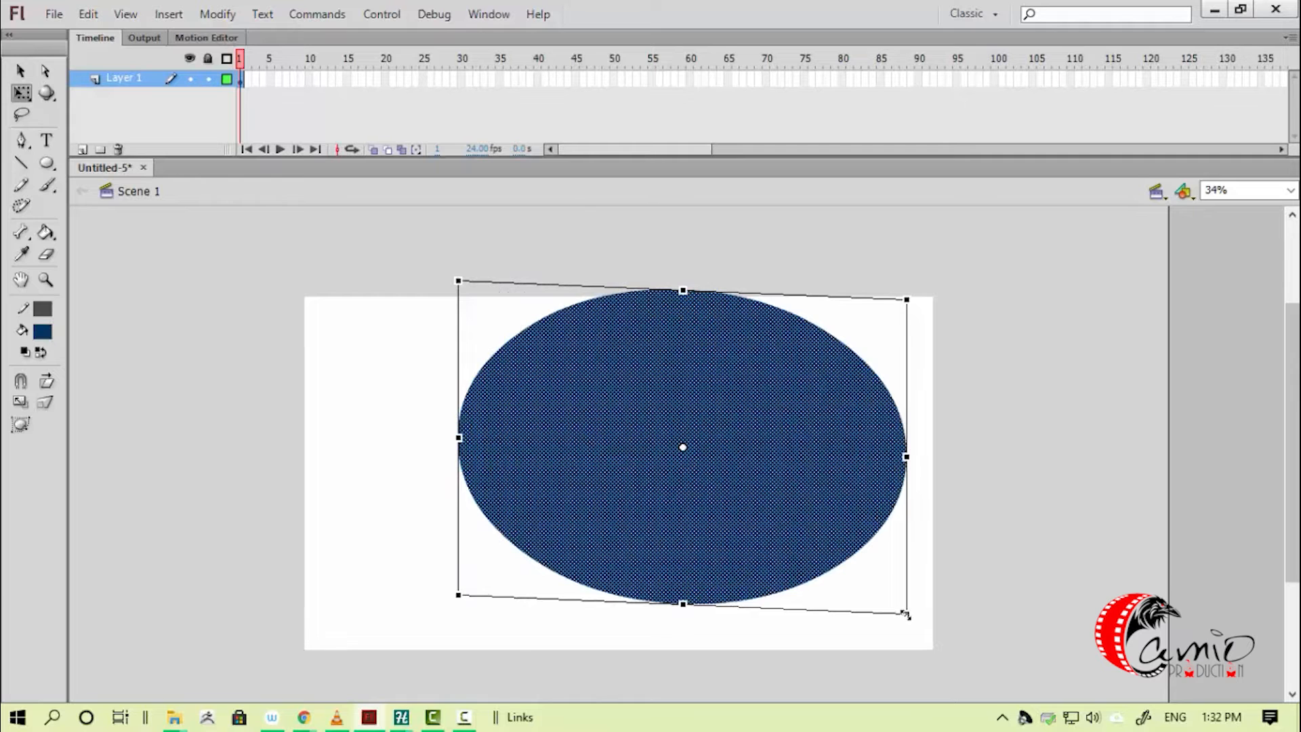
drag(907, 614, 903, 639)
click(407, 485)
drag(622, 447, 572, 484)
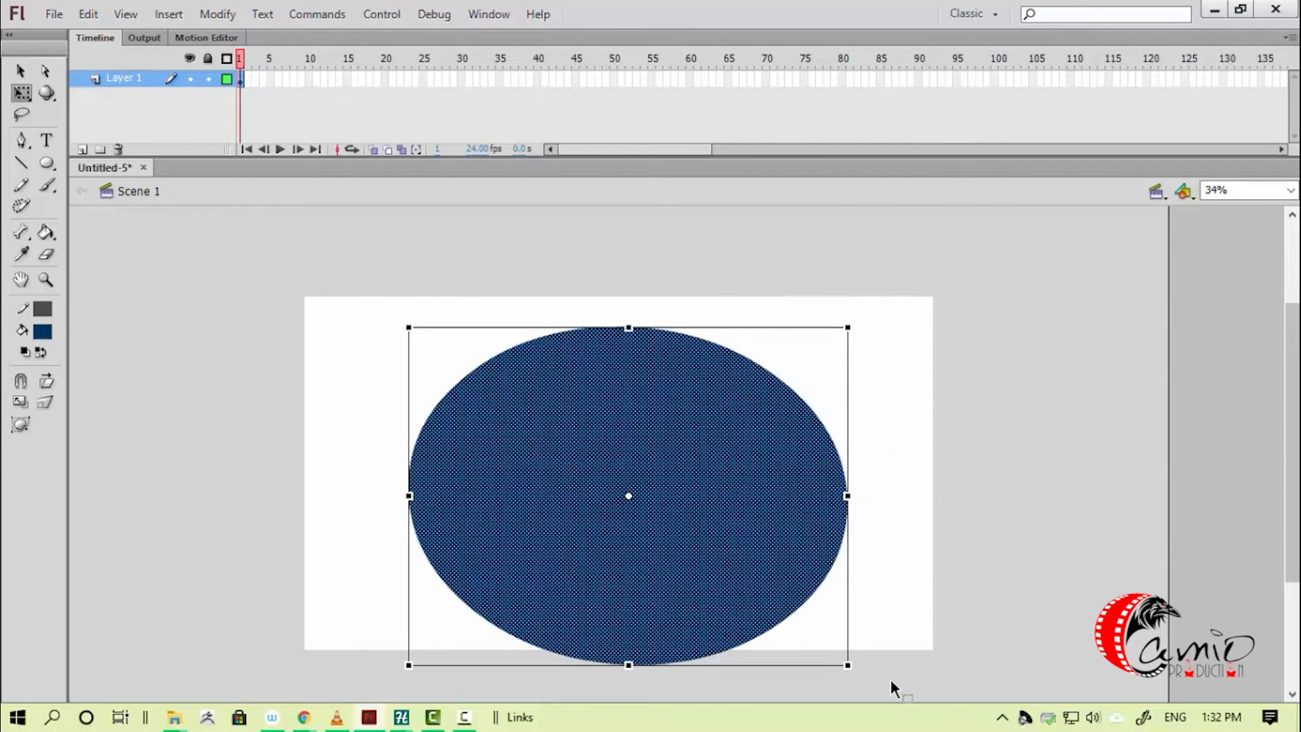
- Replace the stretched oval with a blue circle drawn with the Oval tool and centred on the stage
drag(848, 665, 841, 663)
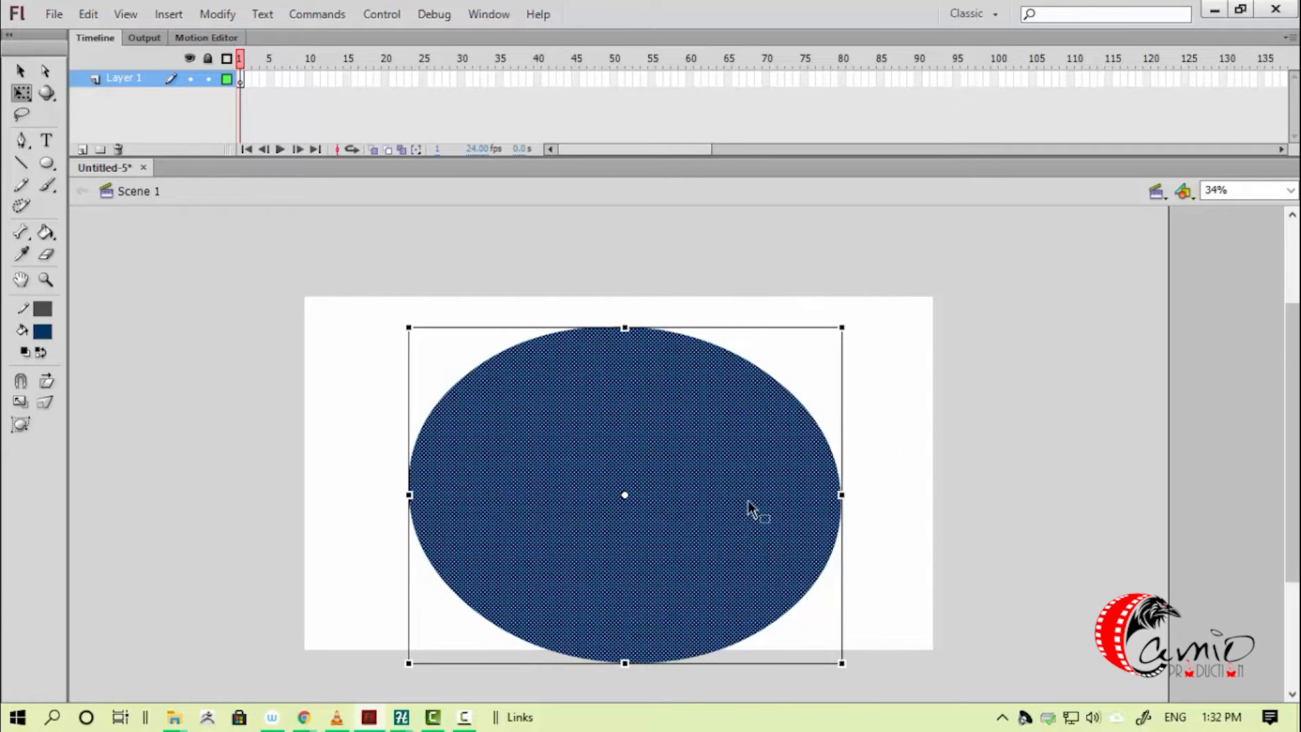
key(Delete)
key(o)
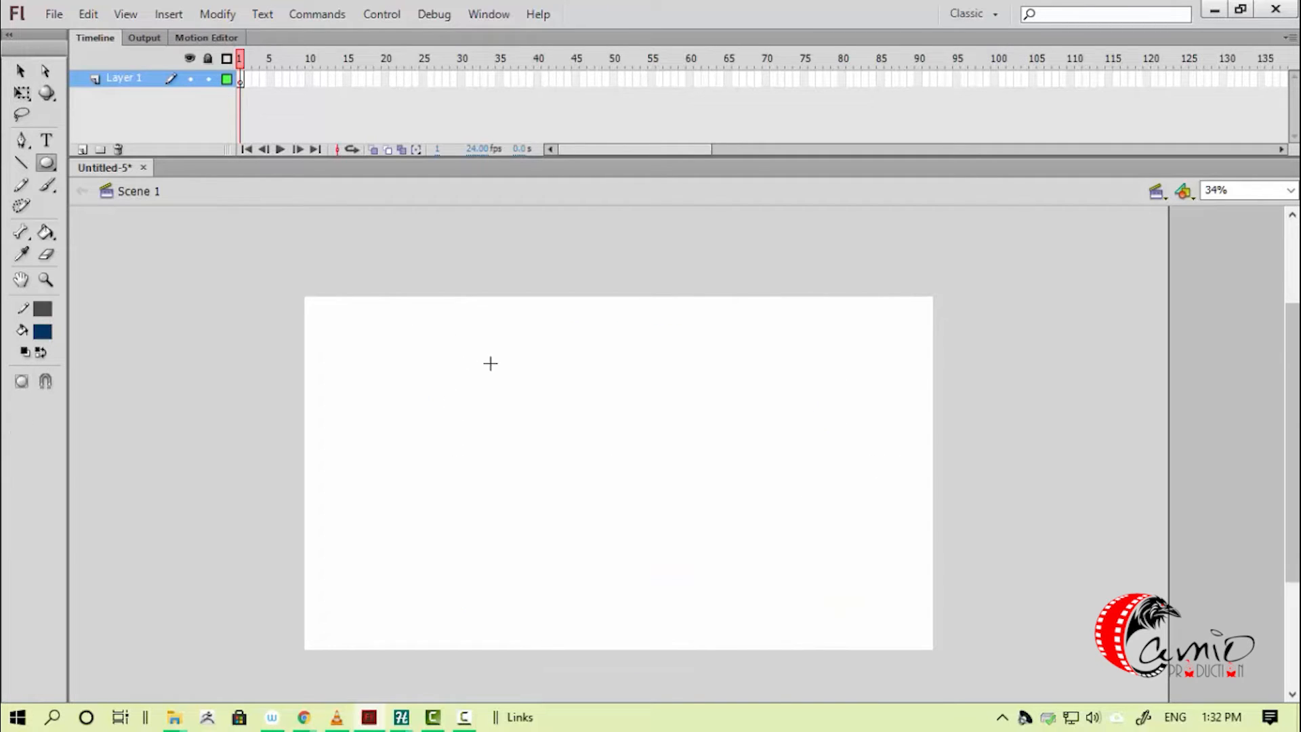
drag(491, 364, 789, 661)
key(v)
click(700, 532)
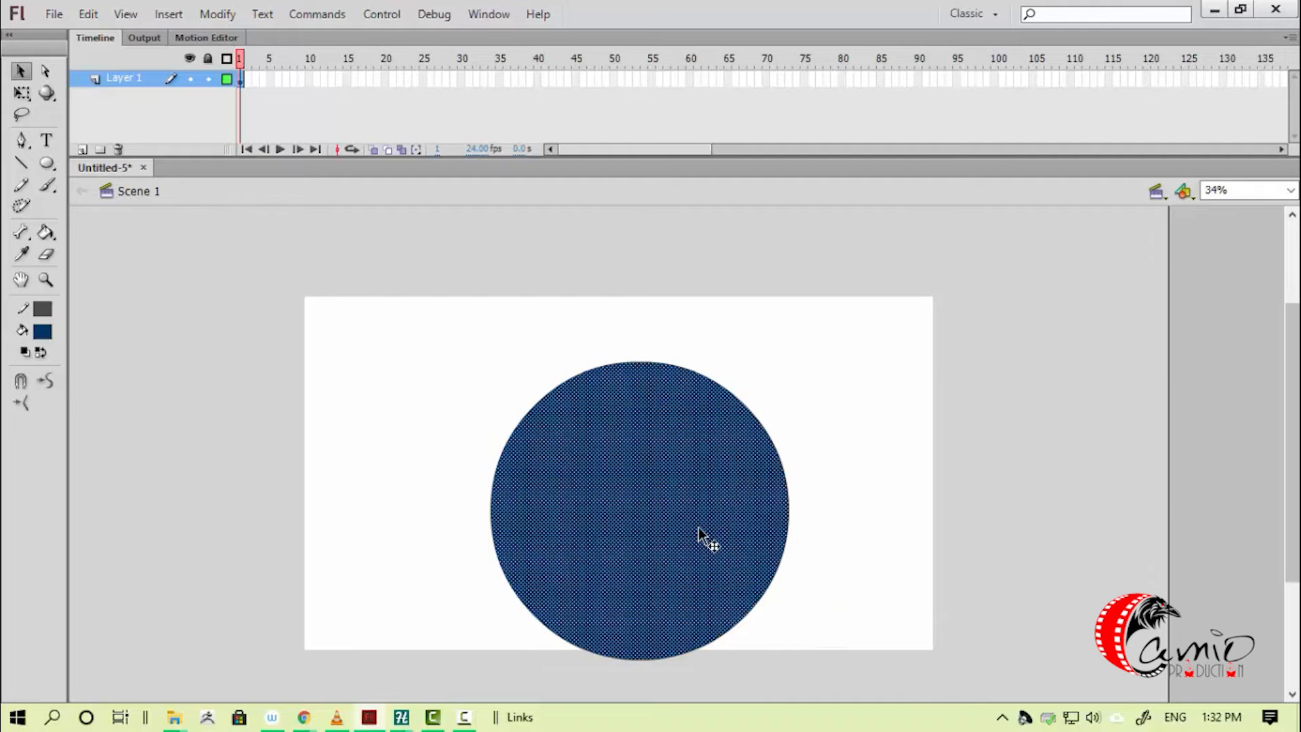
drag(699, 528, 682, 499)
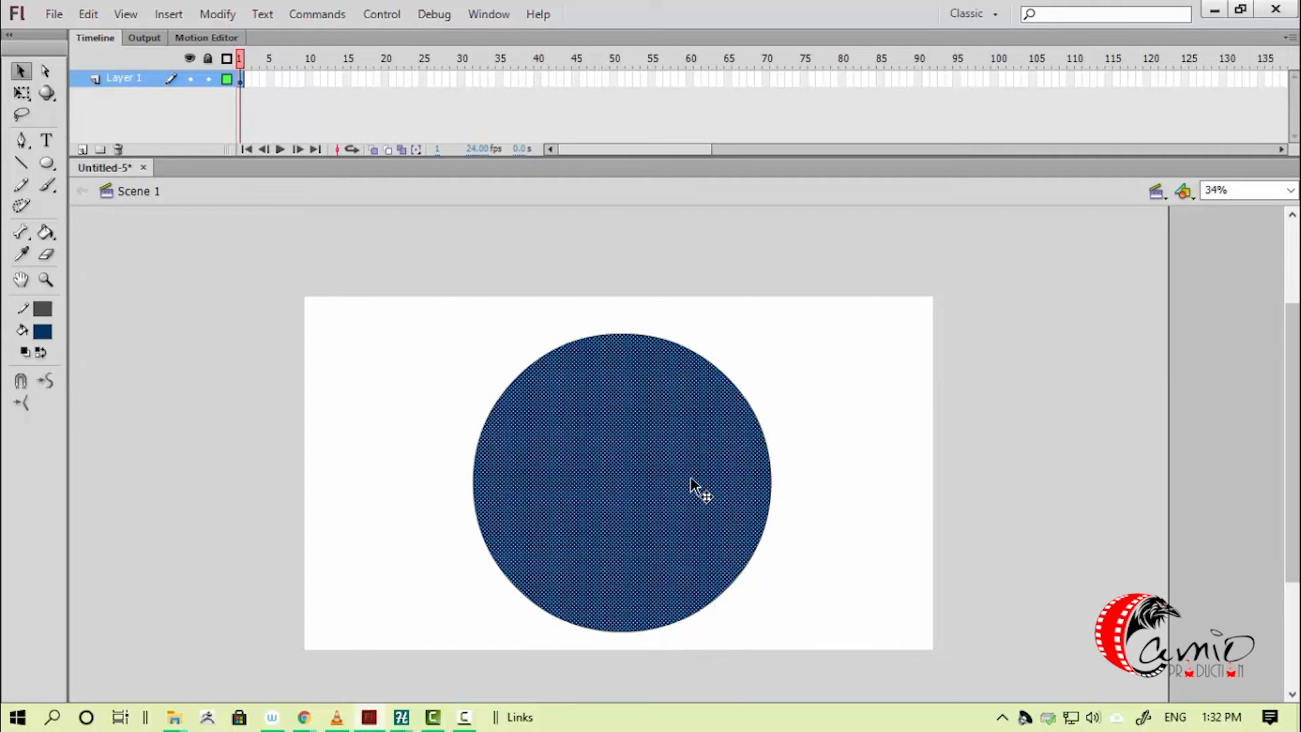
- Scale the circle down from its upper right corner with Free Transform and bring it back to its original size
key(q)
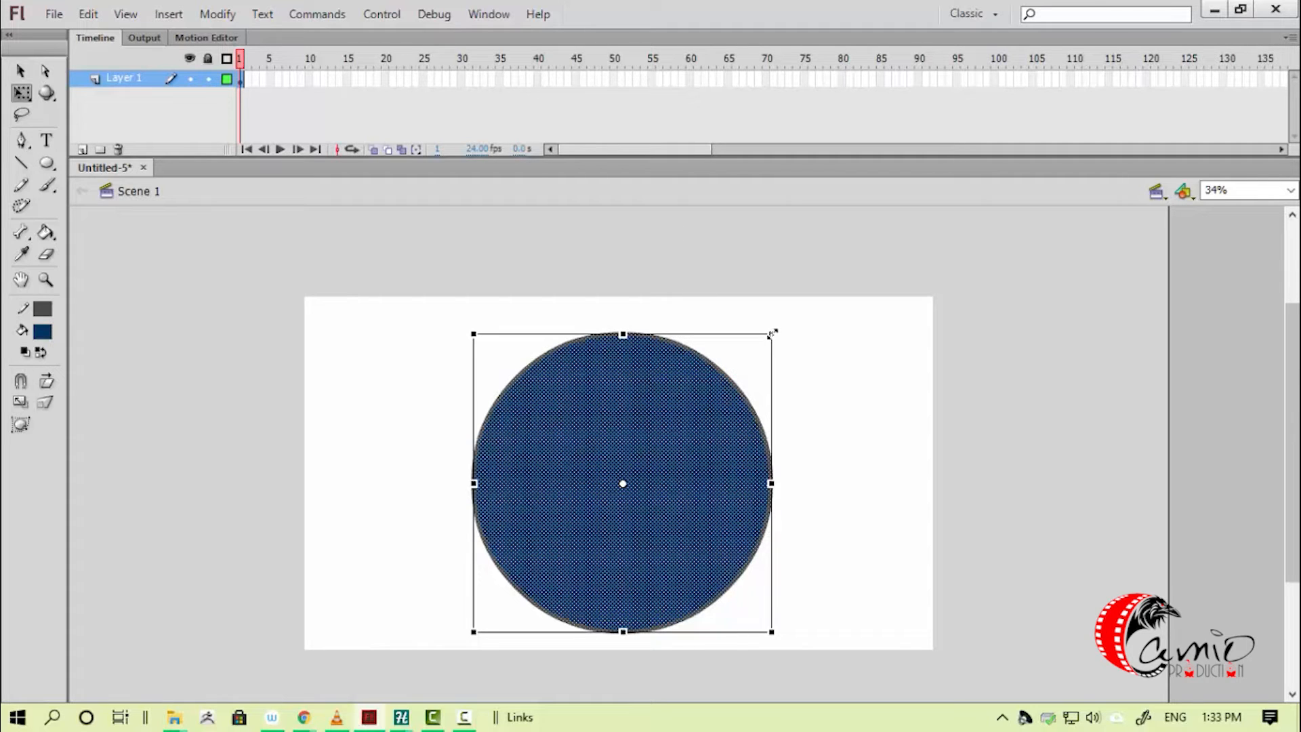
drag(772, 334, 757, 350)
drag(712, 399, 773, 335)
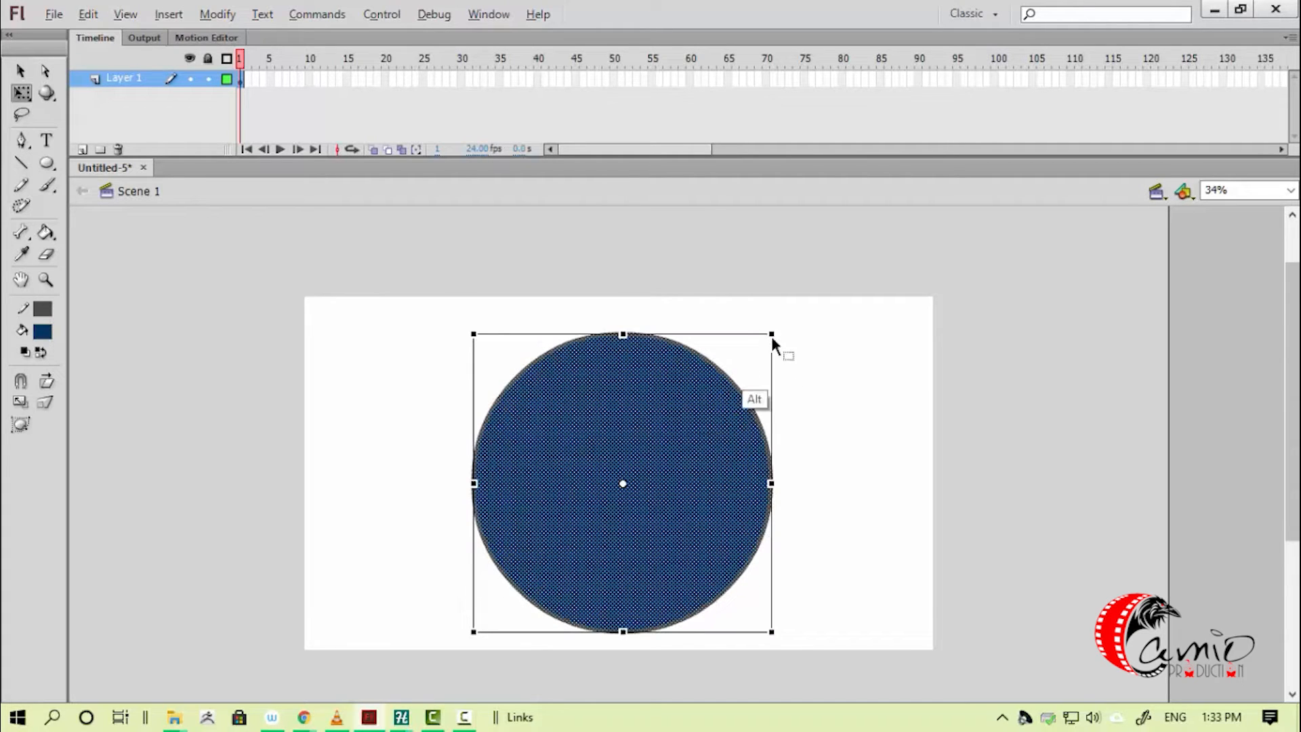
- Select the whole circle together with its outline and resize it from its bounding box's upper right corner
click(783, 335)
scroll(701, 409, up, 2)
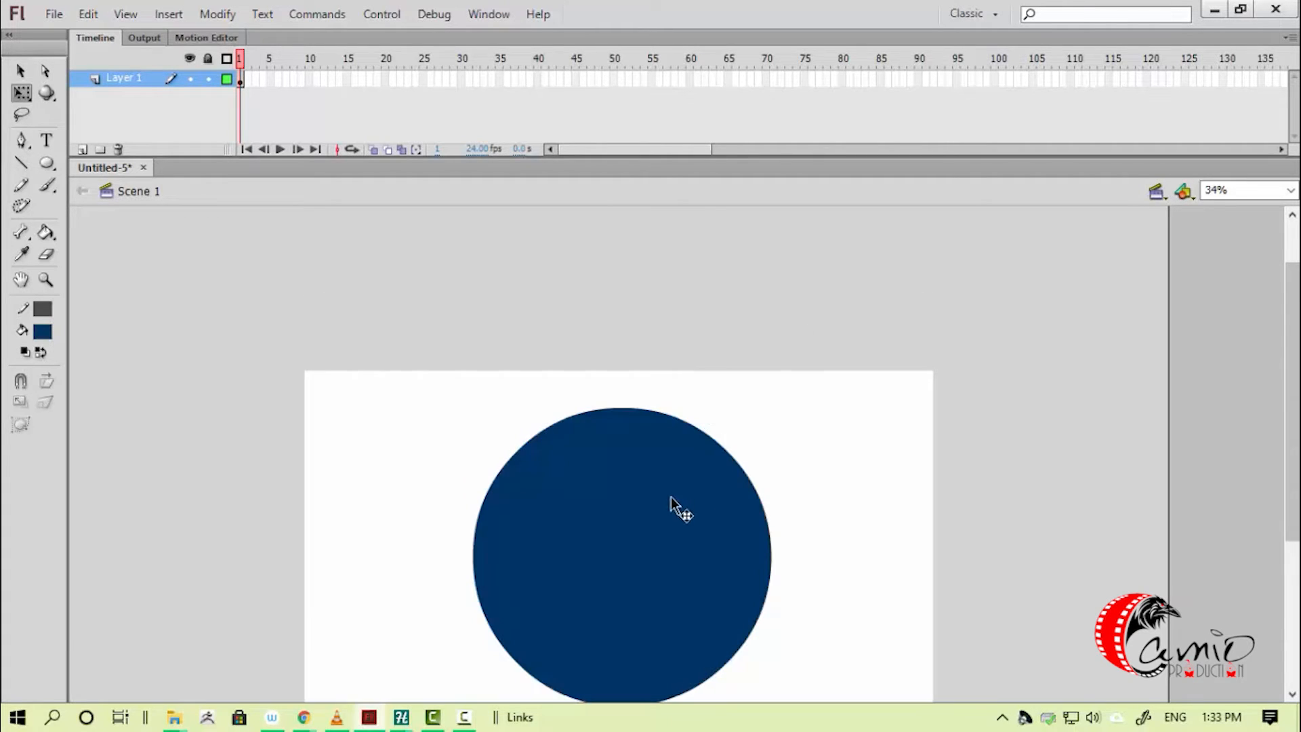
click(671, 526)
scroll(668, 543, down, 3)
drag(416, 248, 900, 688)
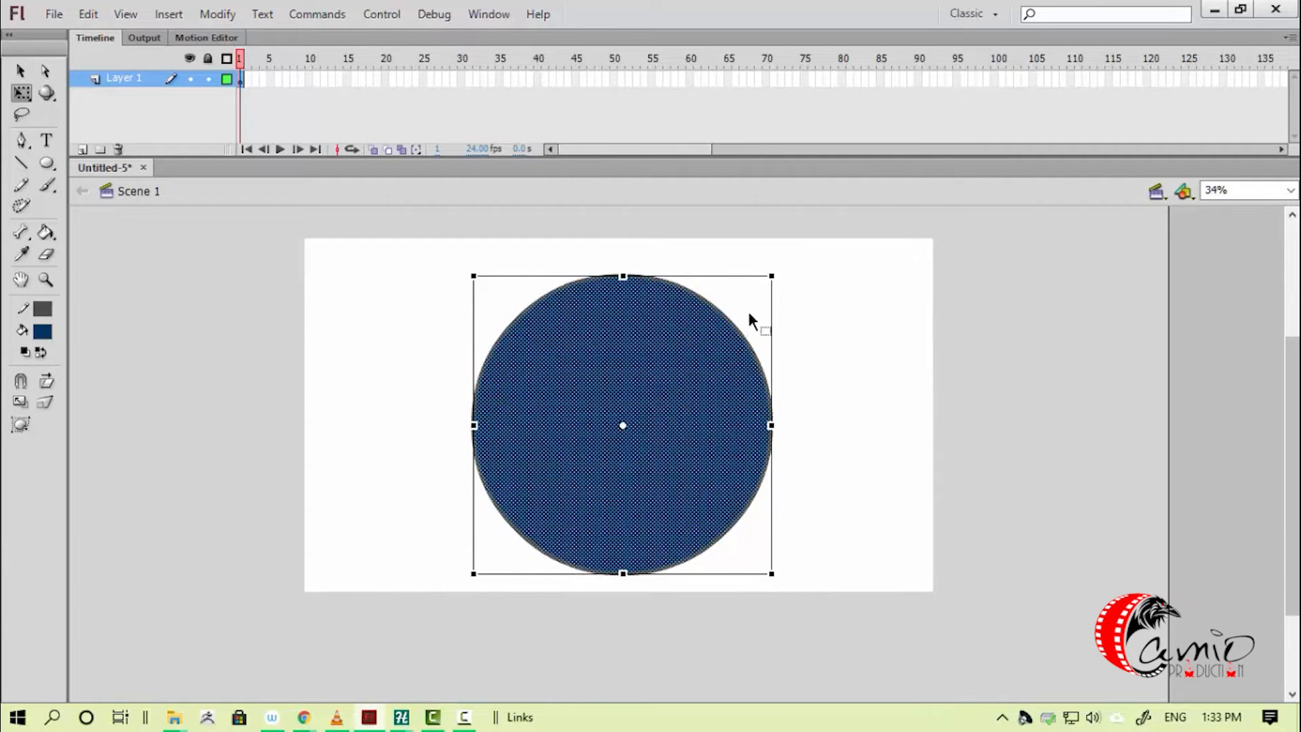
drag(773, 275, 761, 326)
drag(840, 356, 840, 395)
- Reselect the circle with its outline, enlarge it slightly with Free Transform, and keep it centred on the stage
key(v)
drag(431, 309, 838, 604)
key(q)
drag(749, 337, 773, 313)
drag(679, 477, 682, 459)
drag(590, 478, 589, 474)
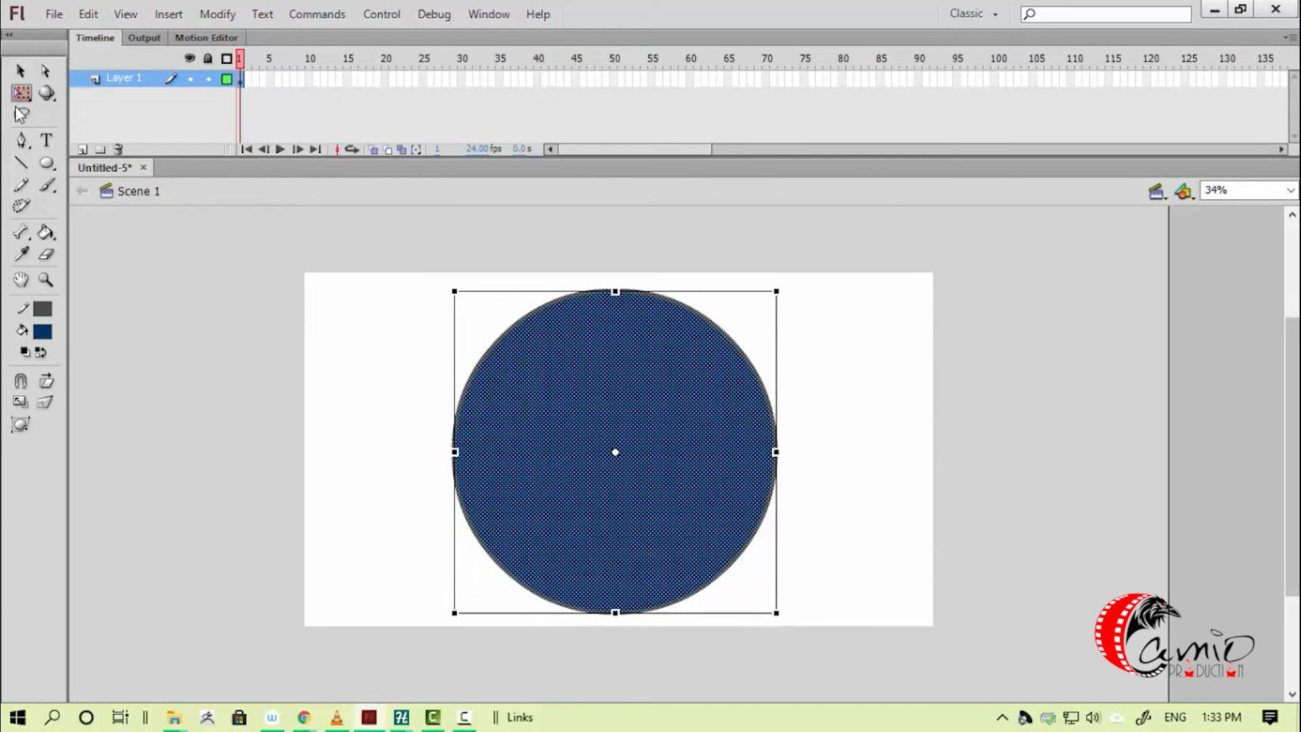
- Show the variants of the 3D Rotation tool, and delete the circle from the stage
click(47, 93)
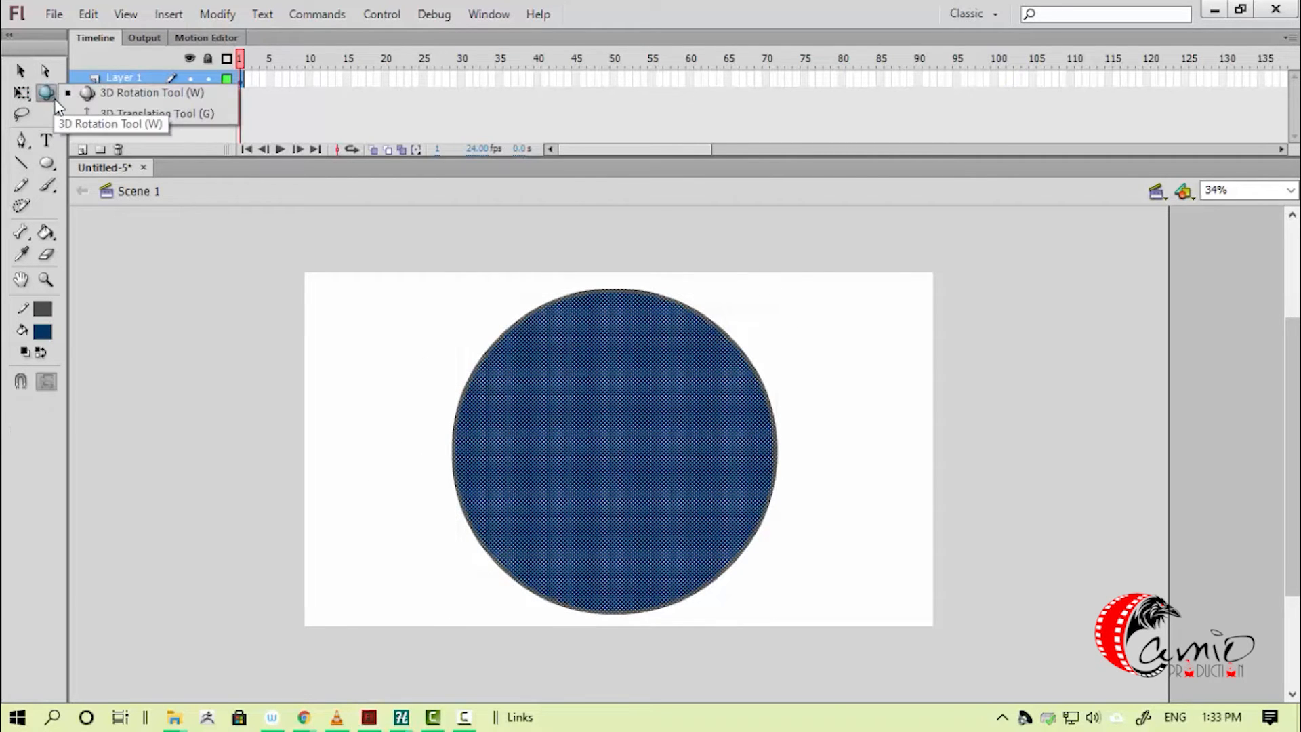
click(248, 313)
key(v)
drag(351, 277, 865, 642)
key(Delete)
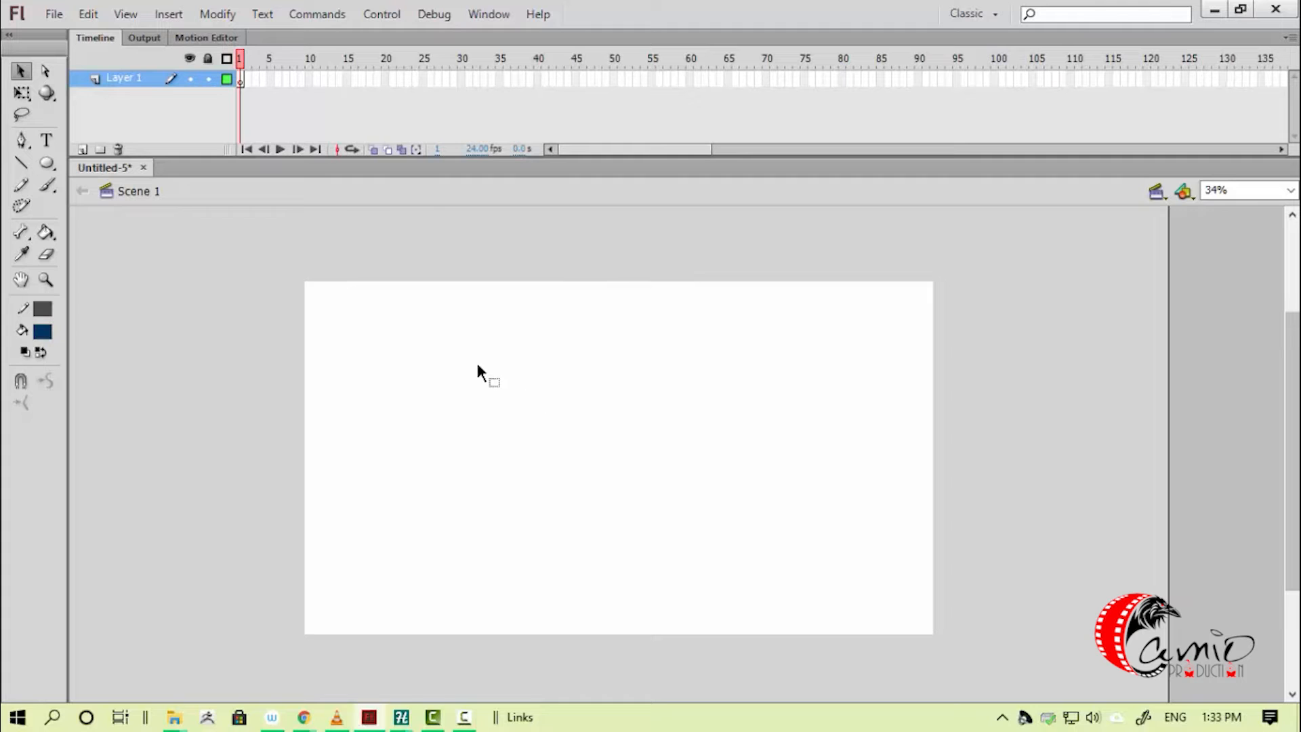
- Draw a large blue circle on the stage and a smaller blue oval to its lower right
key(o)
drag(423, 314, 671, 562)
drag(731, 406, 900, 565)
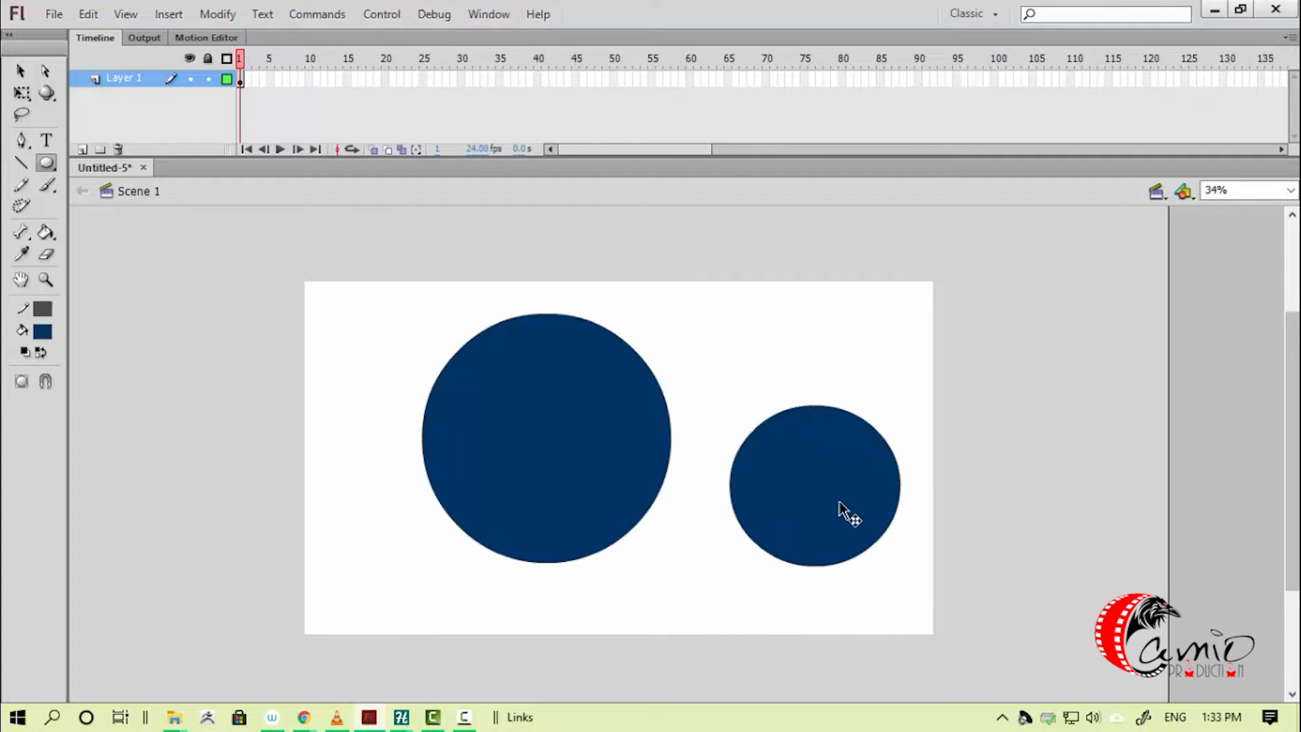
- Change the smaller oval's fill colour to dark teal
key(v)
click(840, 505)
click(43, 331)
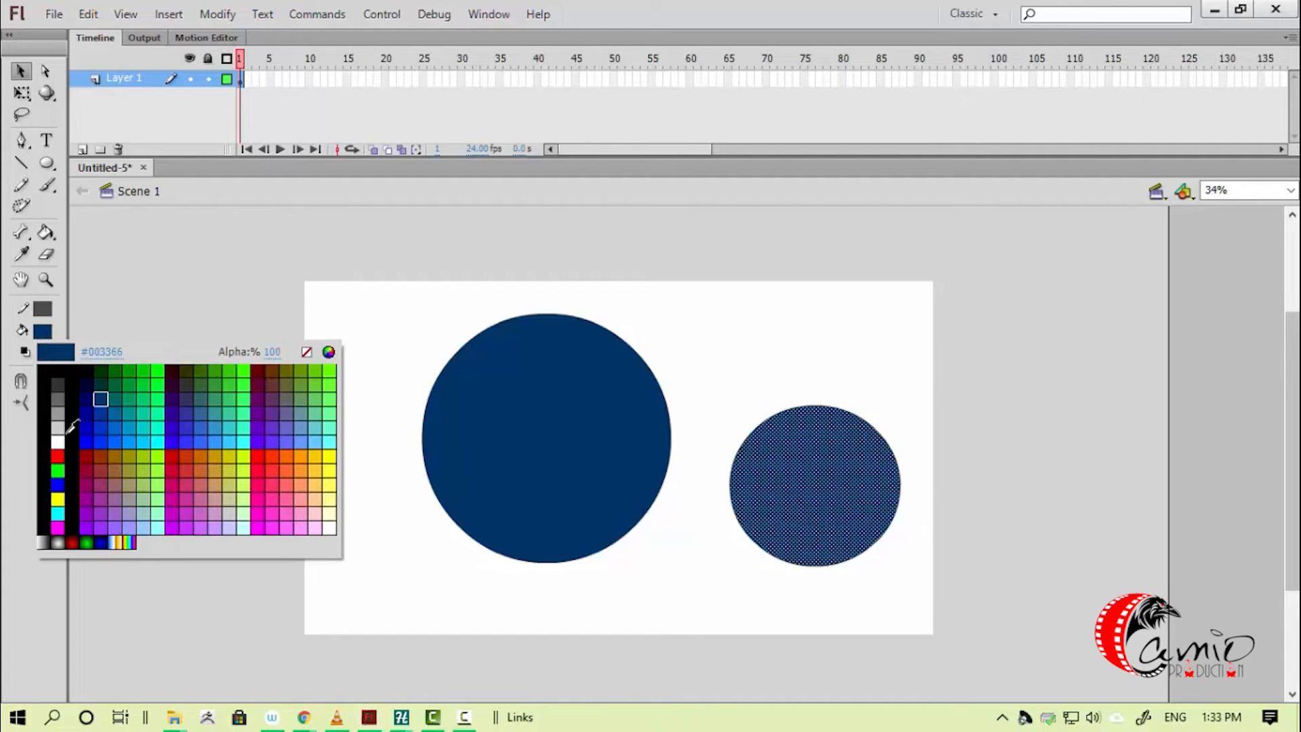
click(103, 381)
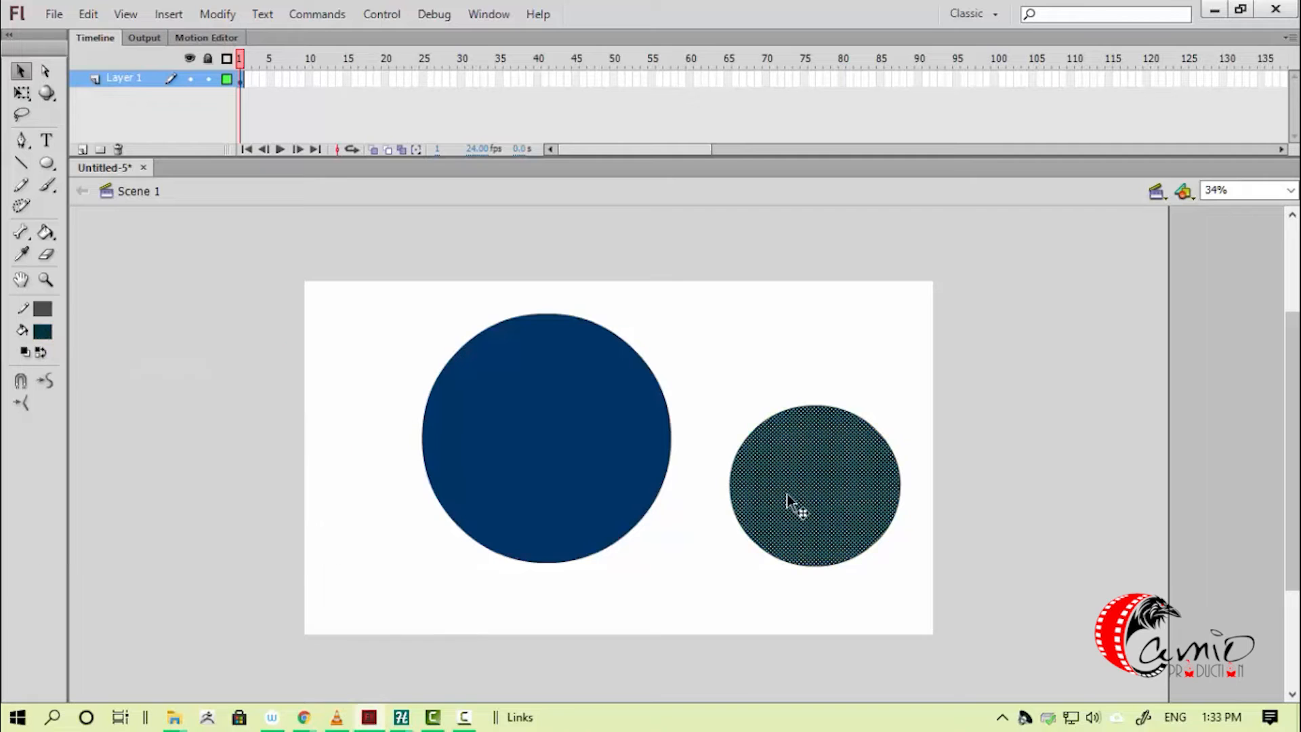
click(623, 598)
- Select several freehand areas of the blue circle and the dark teal oval with the Lasso tool, and select both shapes completely
click(25, 119)
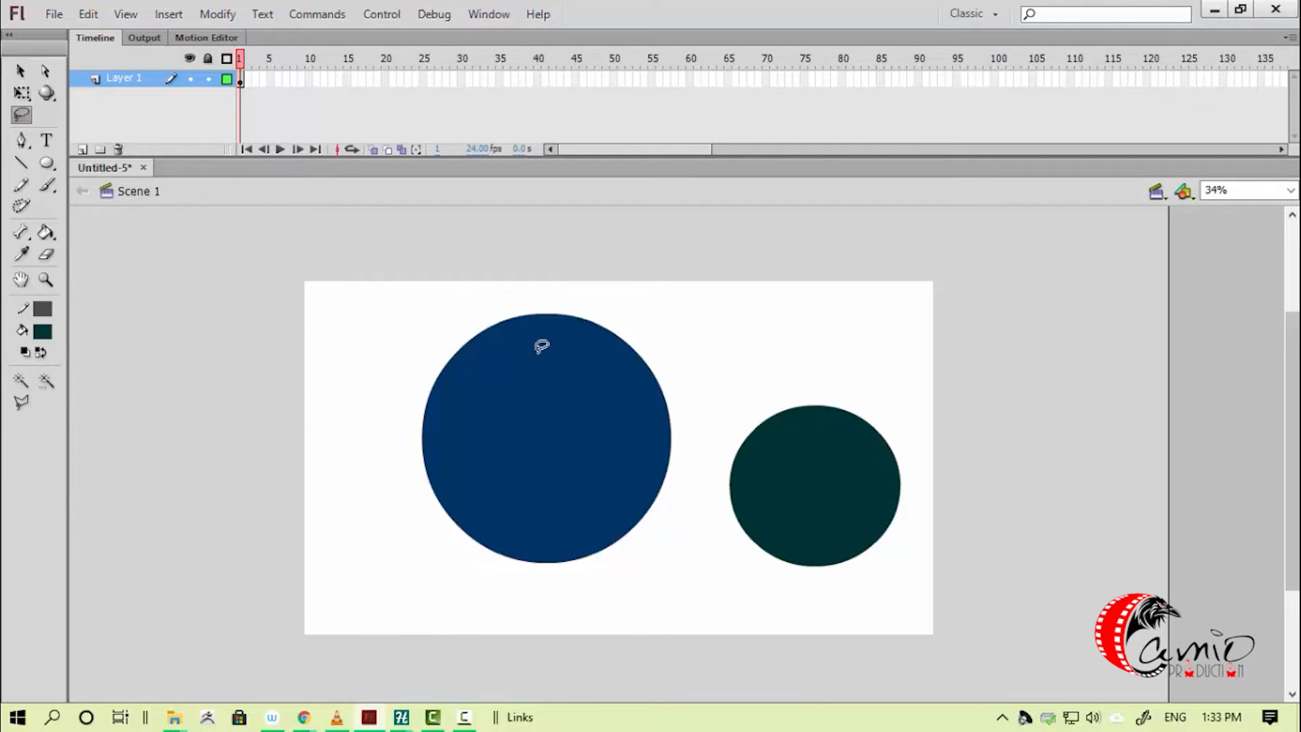
mouse_move(540, 346)
mouse_down()
mouse_move(427, 346)
mouse_move(570, 322)
mouse_up()
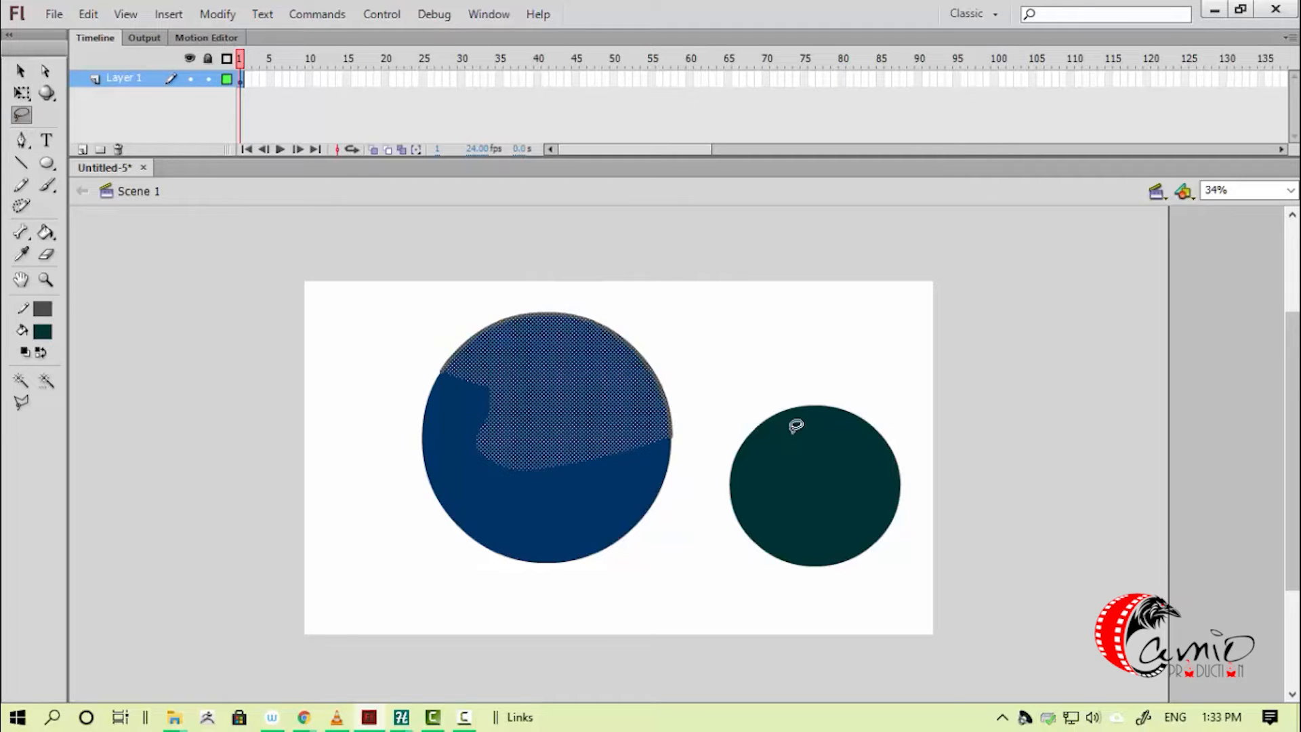
mouse_move(793, 424)
mouse_down()
mouse_move(761, 459)
mouse_move(860, 512)
mouse_up()
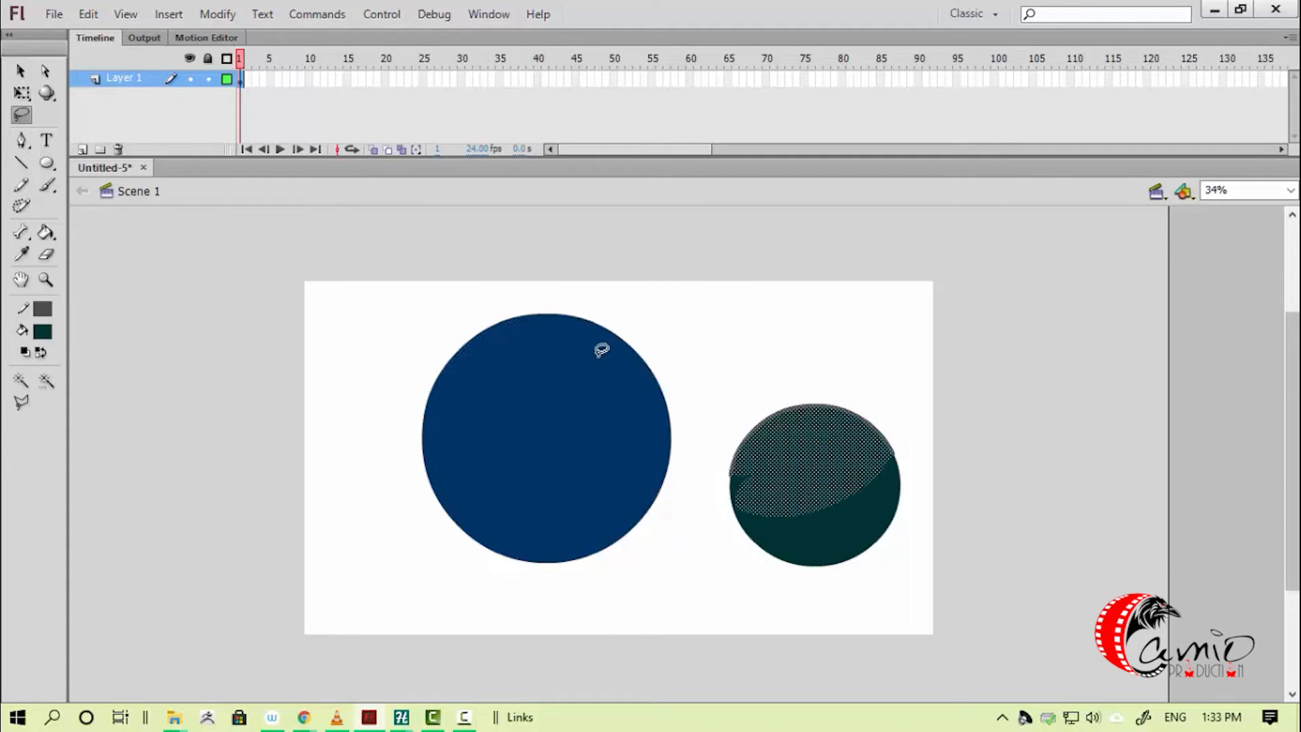
mouse_move(596, 348)
mouse_down()
mouse_move(276, 448)
mouse_move(685, 421)
mouse_up()
mouse_move(629, 479)
mouse_down()
mouse_move(722, 520)
mouse_move(764, 517)
mouse_move(733, 582)
mouse_move(888, 553)
mouse_up()
drag(914, 468, 845, 451)
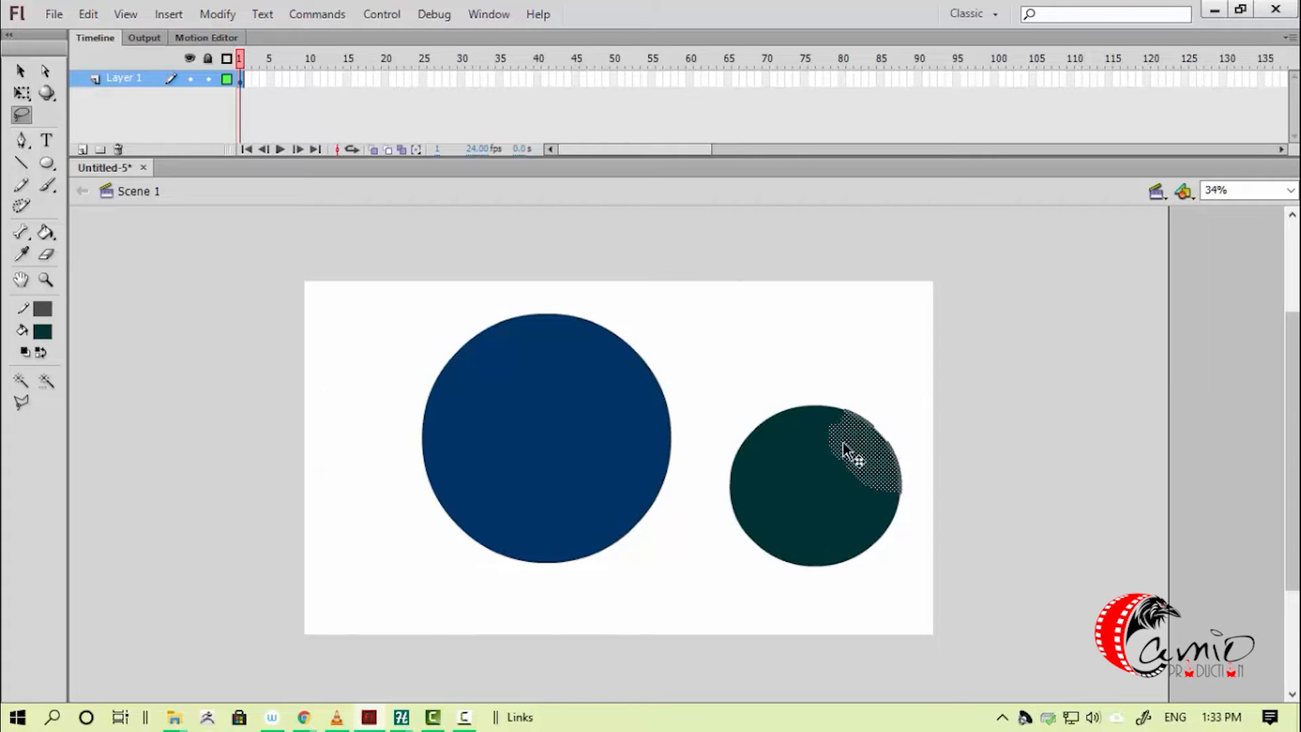
drag(555, 500, 498, 515)
mouse_move(457, 398)
mouse_down()
mouse_move(585, 417)
mouse_move(520, 488)
mouse_up()
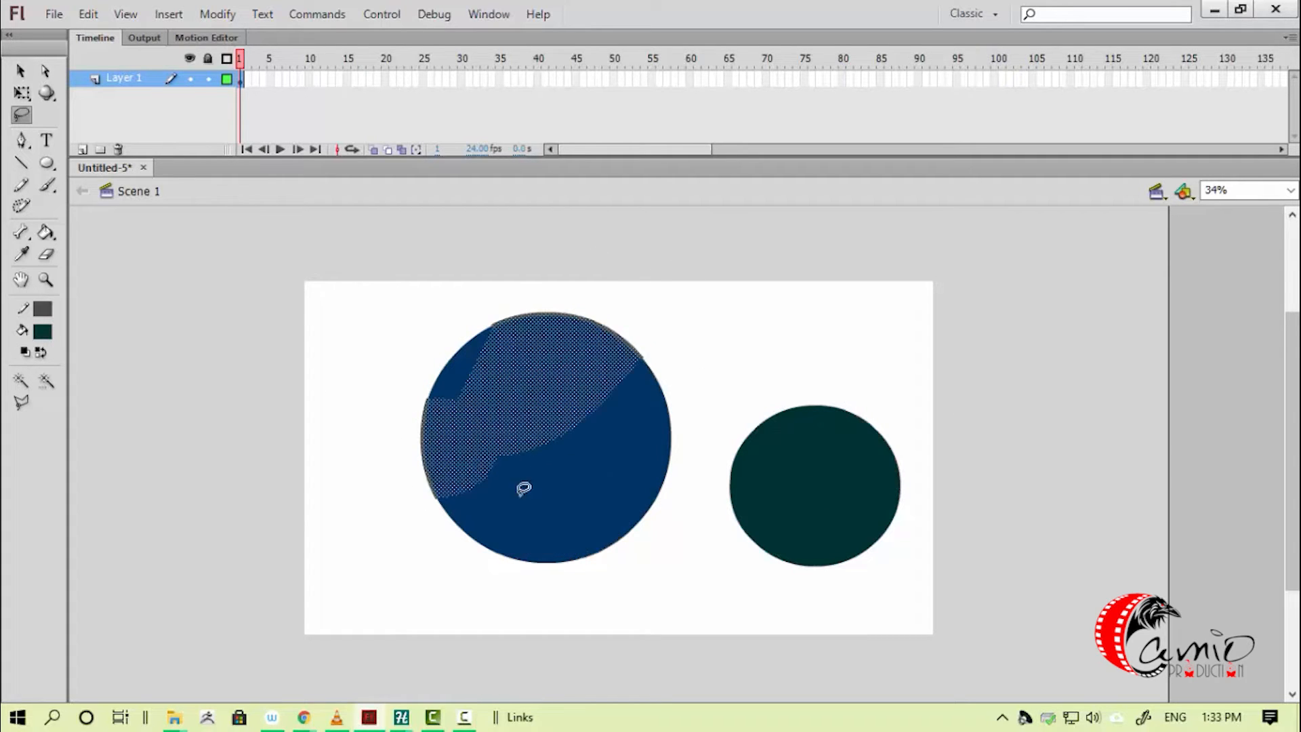
key(v)
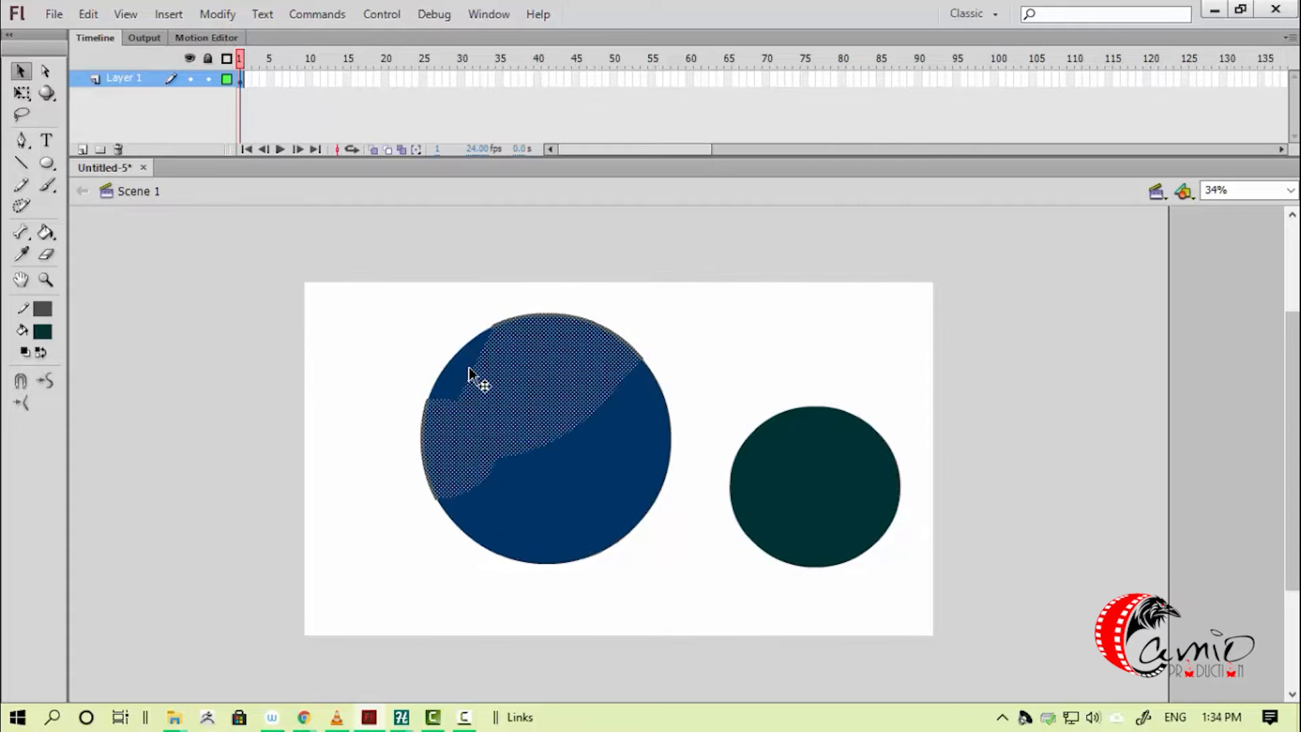
drag(688, 535, 980, 688)
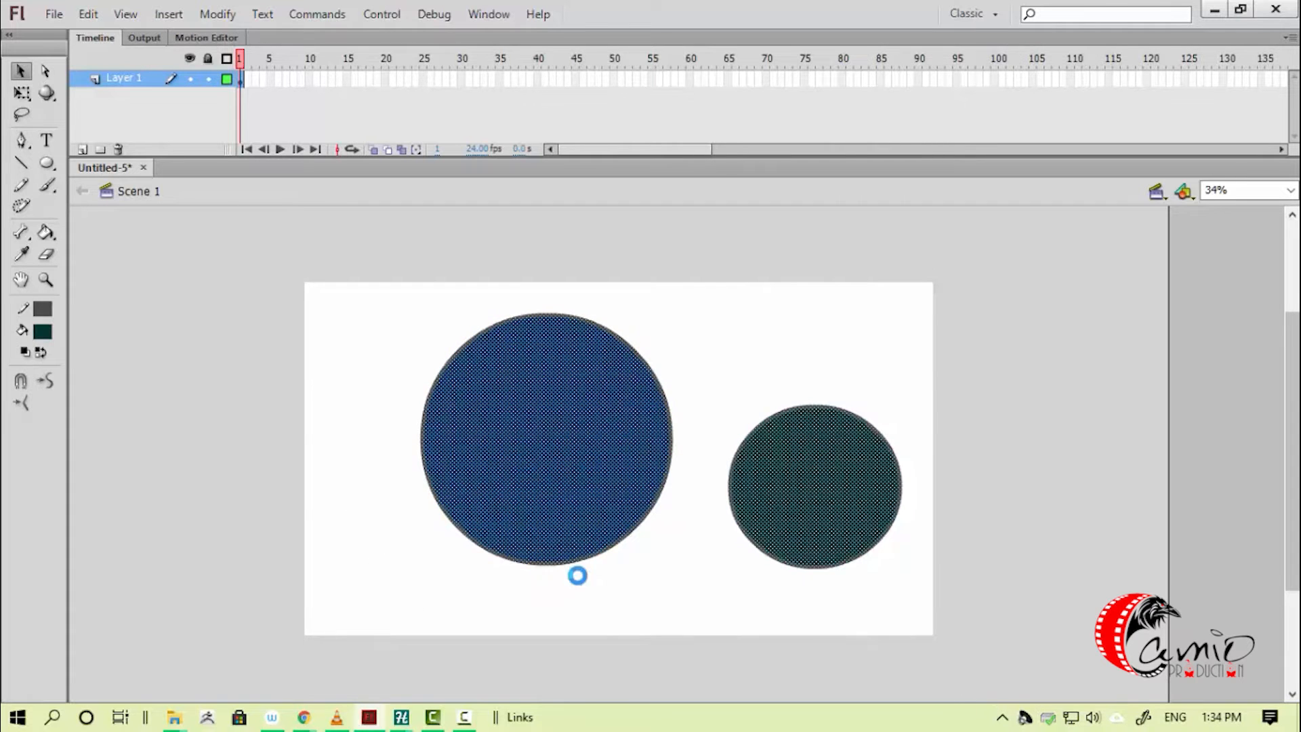
- Try drawing an S-shaped curve with the Pen tool beside the blue circle, and undo it
click(22, 141)
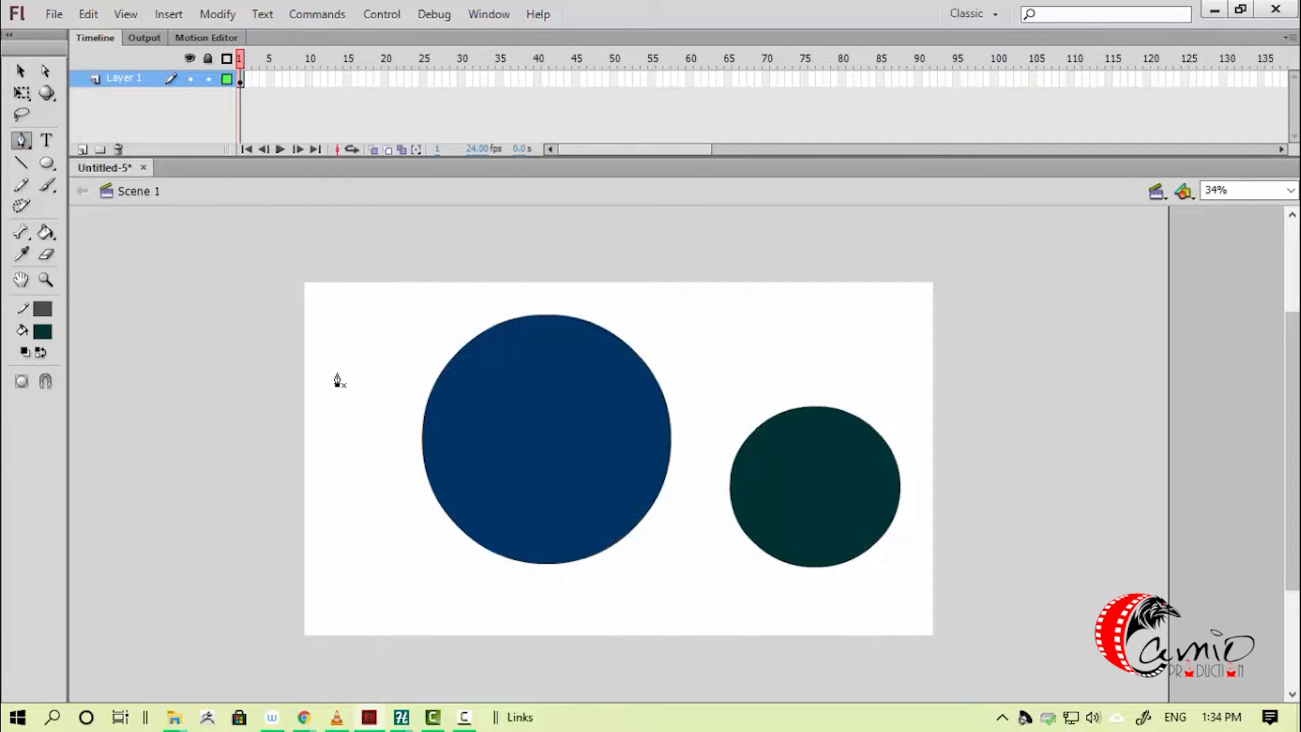
key(ctrl+a)
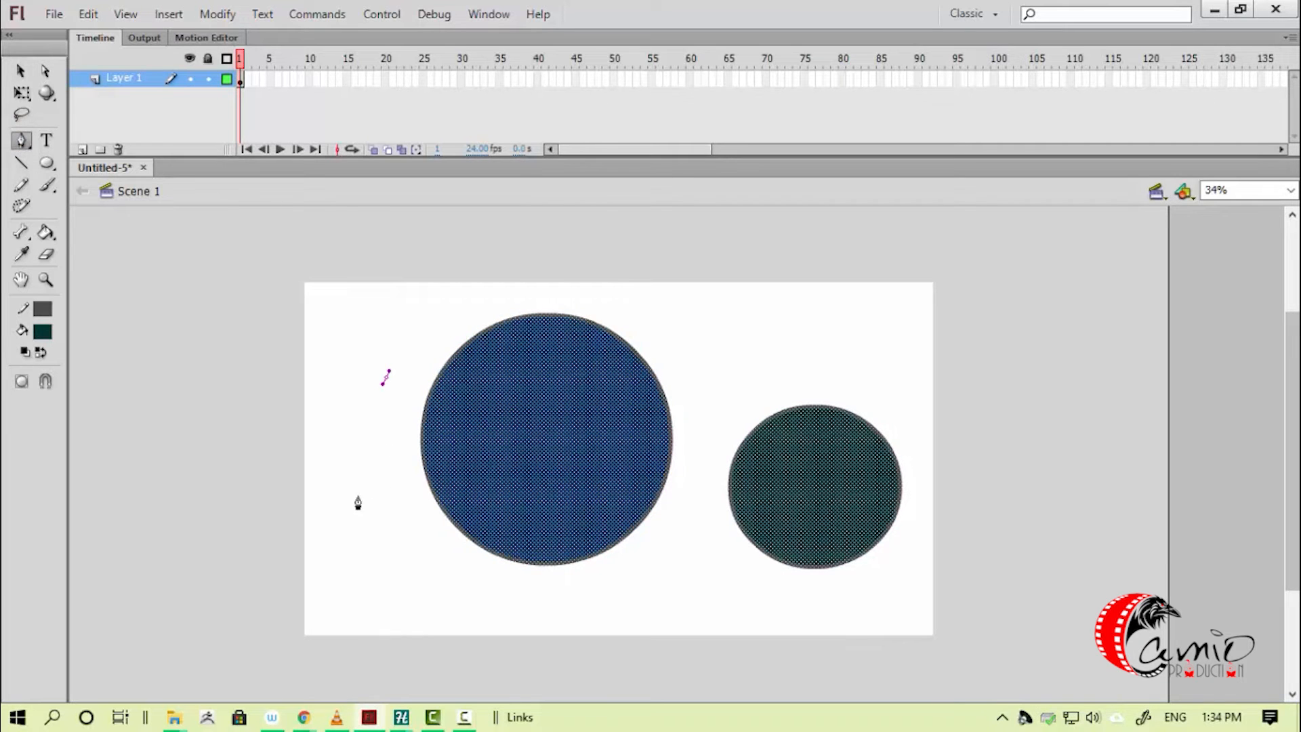
drag(366, 488, 430, 526)
drag(360, 564, 302, 572)
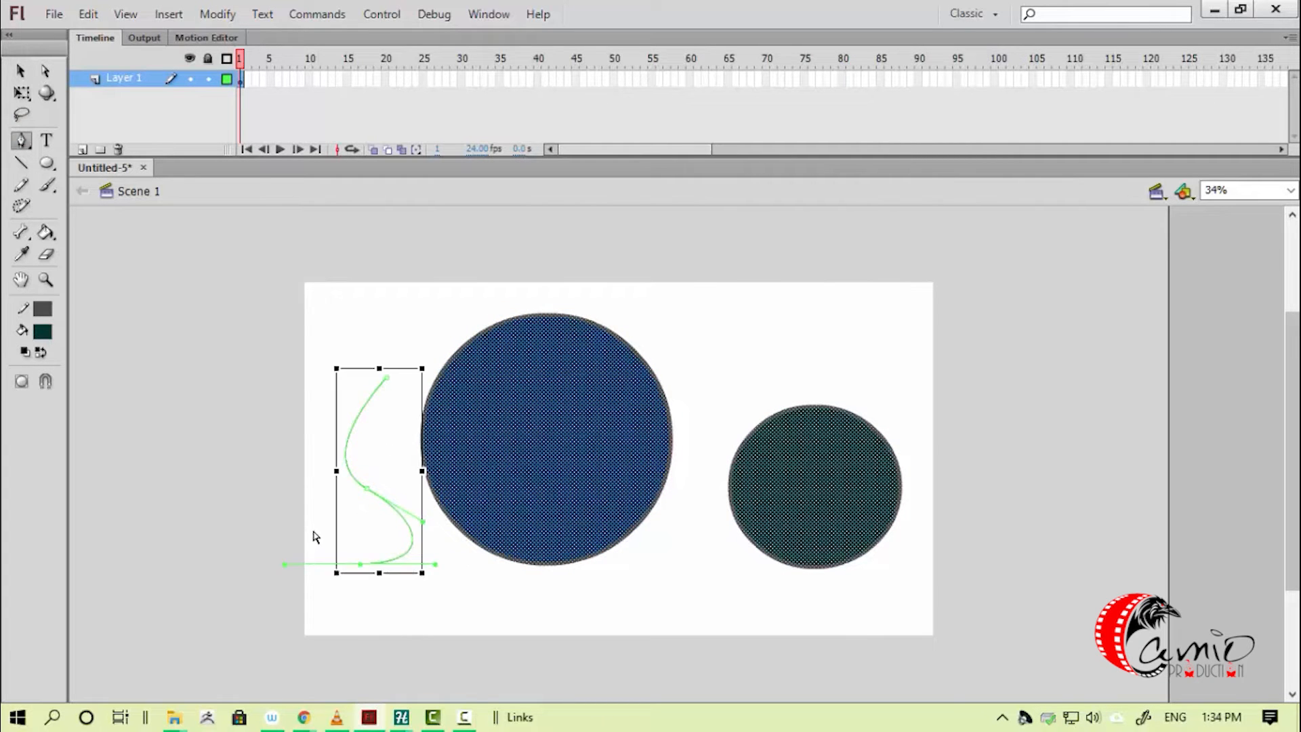
key(ctrl+z)
key(ctrl+z)
- Select both ovals and delete them from the stage
key(v)
scroll(424, 467, down, 1)
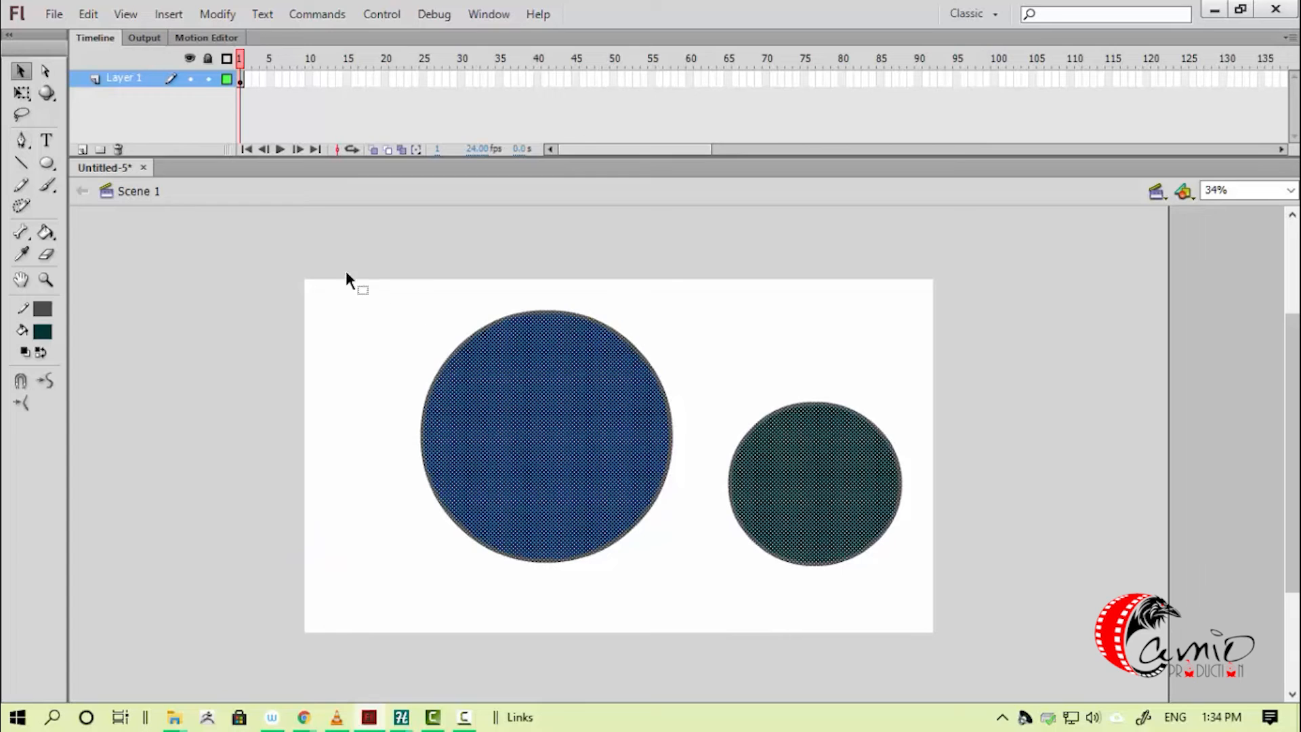
drag(346, 270, 874, 688)
key(Delete)
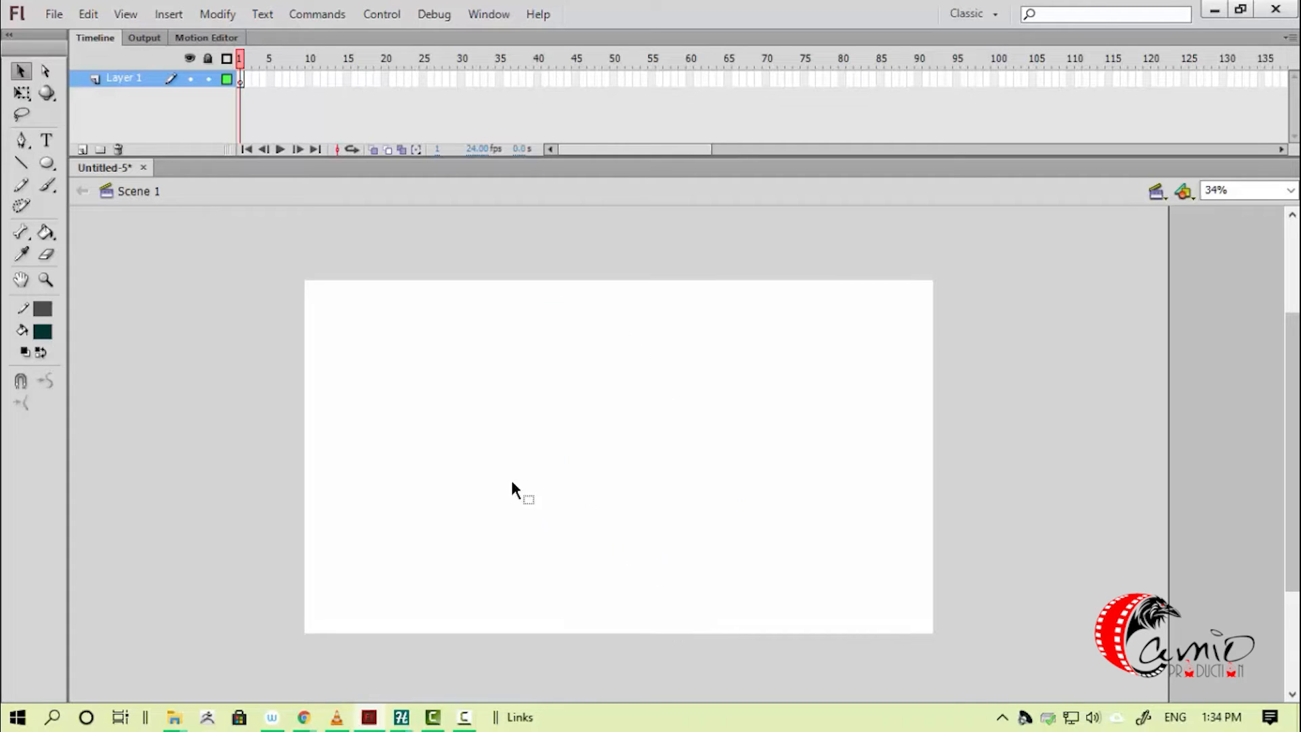
- Draw a closed, curved boomerang-like outline with the Pen tool over the stage's left half, using four anchor points
key(p)
click(531, 350)
drag(342, 477, 531, 536)
click(592, 545)
drag(509, 404, 633, 404)
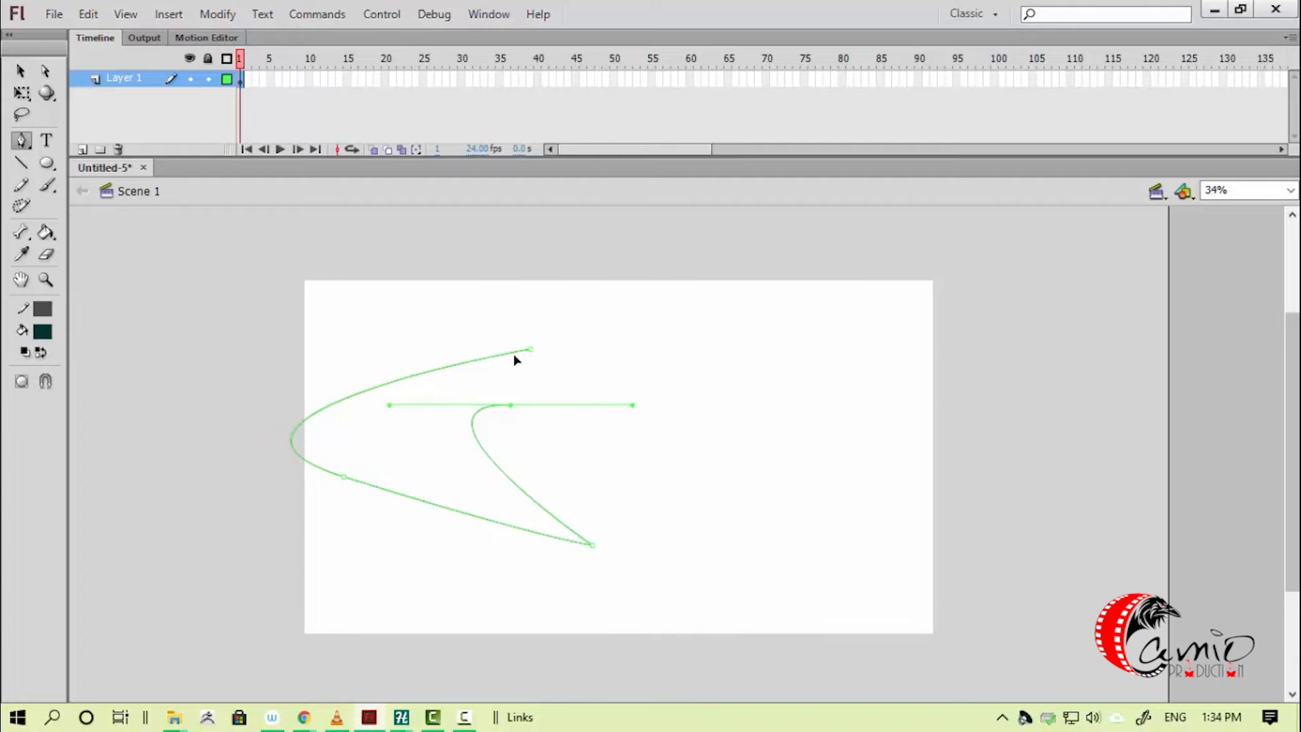
drag(530, 349, 668, 372)
- Fill the closed boomerang-like outline with dark teal using the Paint Bucket
key(v)
key(z)
click(814, 437)
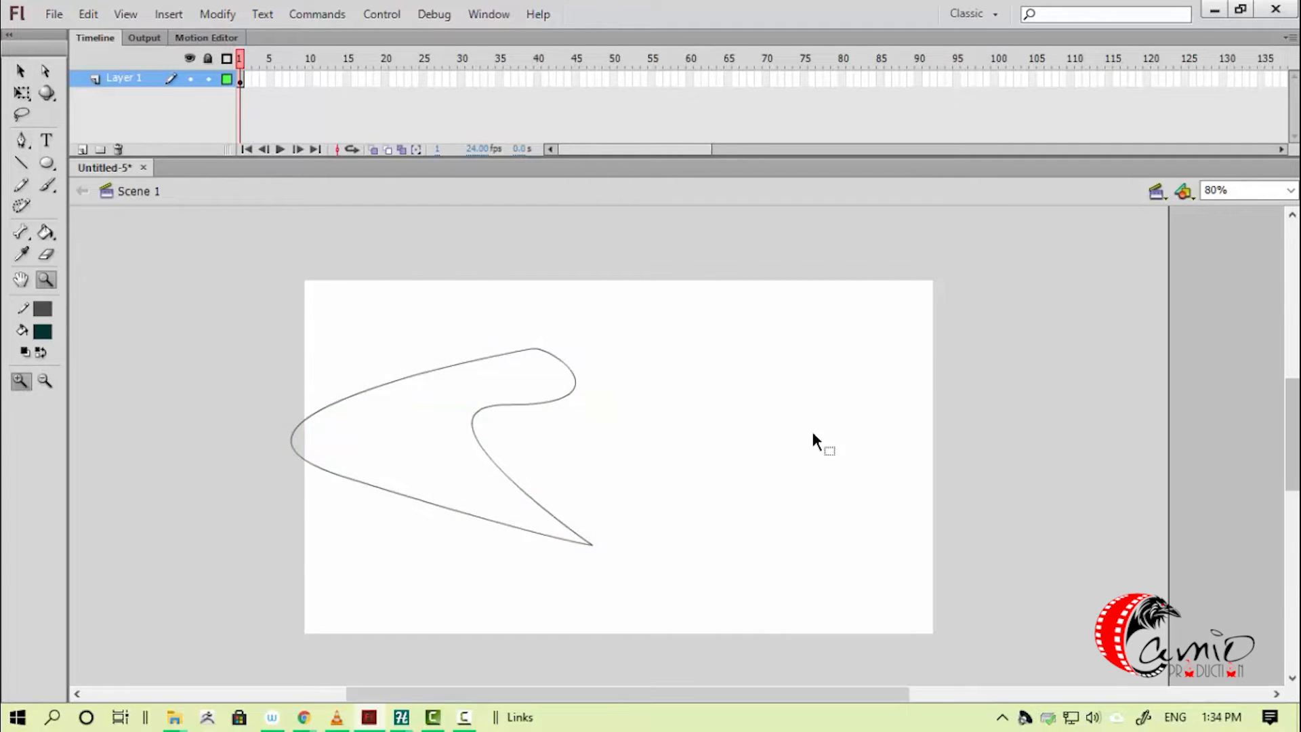
click(571, 395)
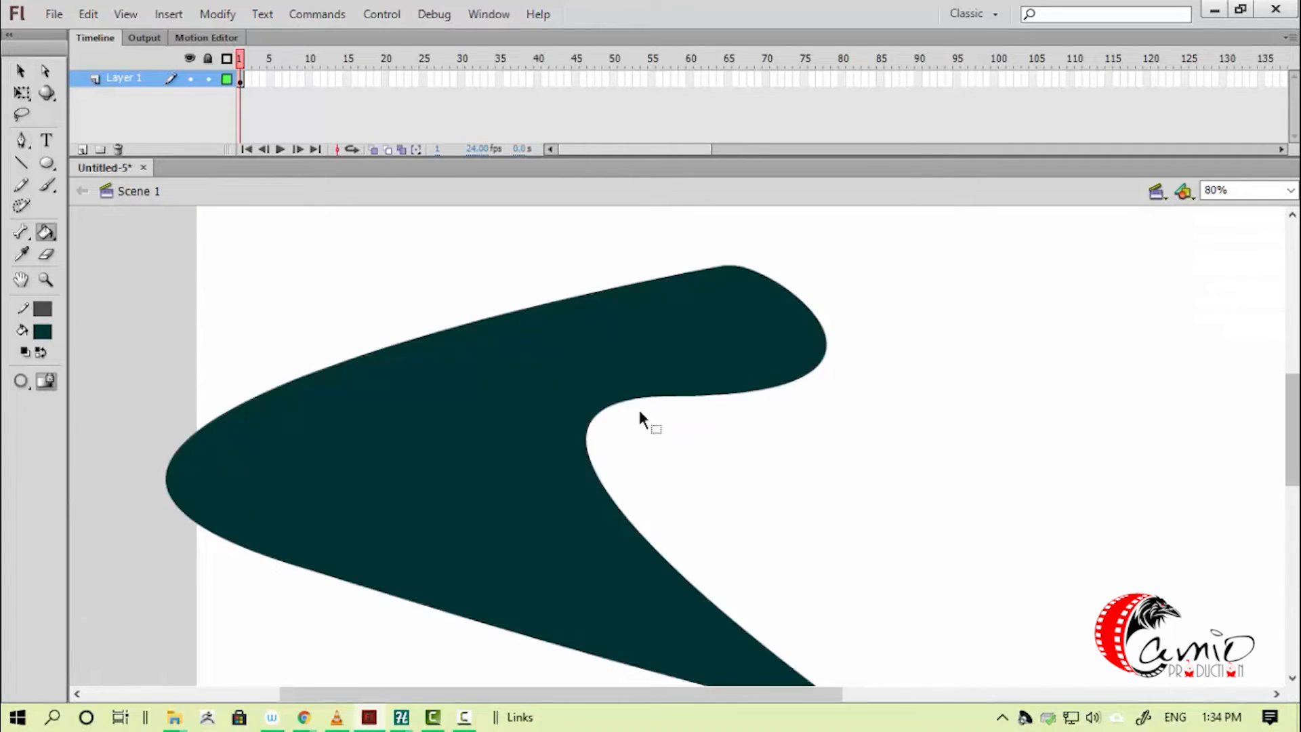
- Draw a second curved Pen outline beside the filled shape, leaving a small gap between its start and end points
drag(837, 434, 678, 416)
drag(974, 415, 859, 387)
key(p)
click(816, 346)
drag(549, 498, 686, 589)
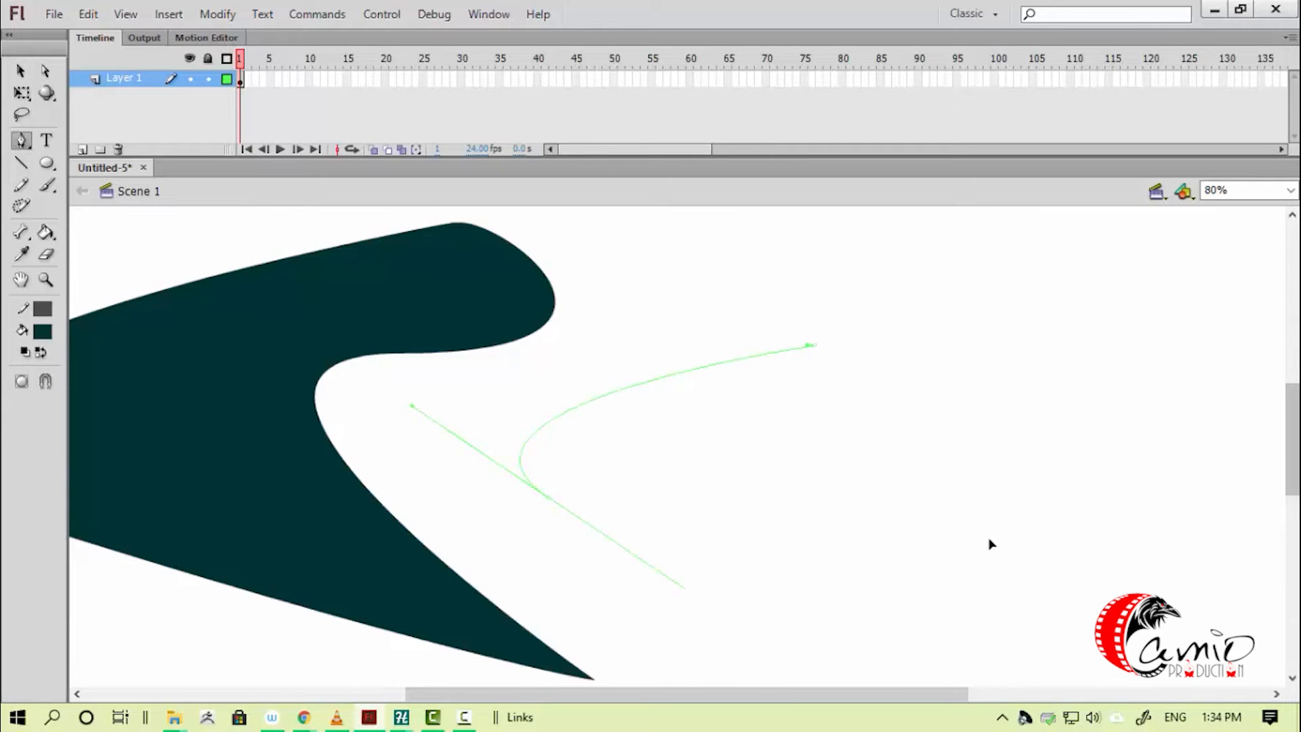
drag(952, 574, 989, 536)
drag(816, 346, 987, 357)
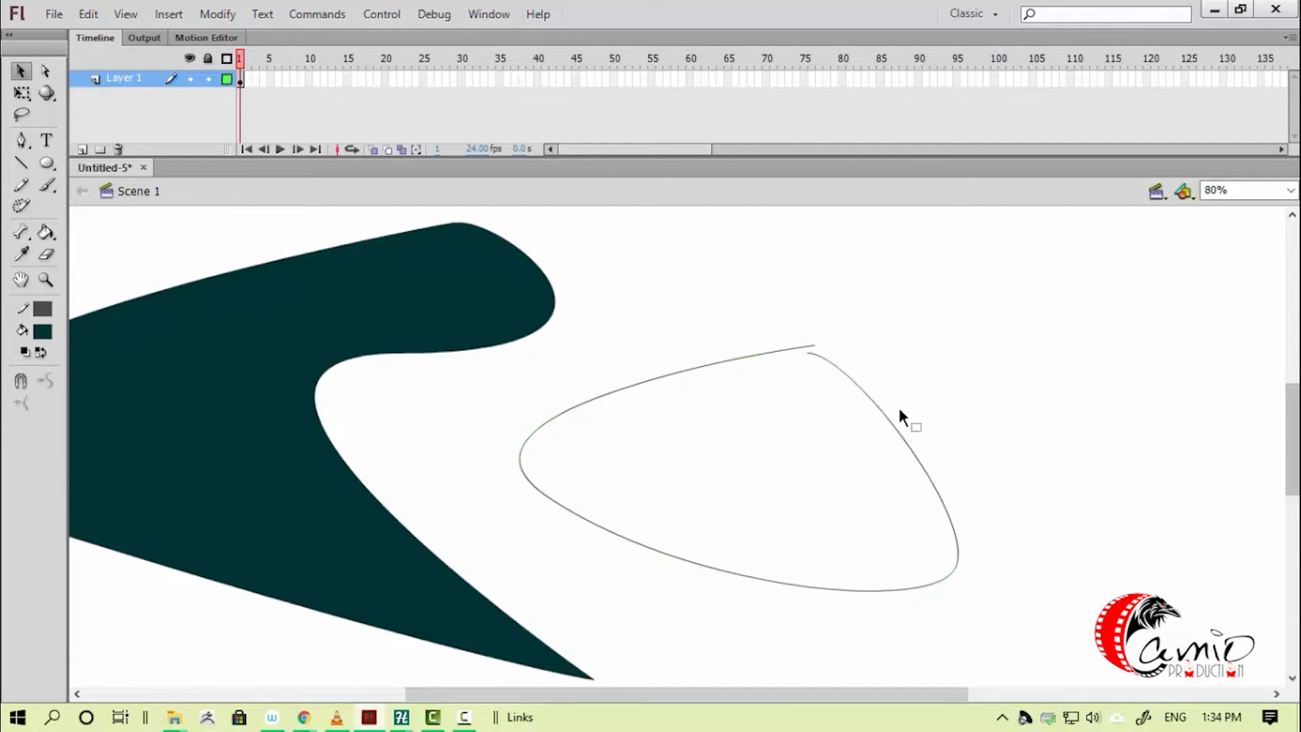
- Recolour the closed boomerang-like shape's fill bright green with the Paint Bucket
key(ctrl+minus)
key(z)
drag(410, 393, 860, 669)
key(v)
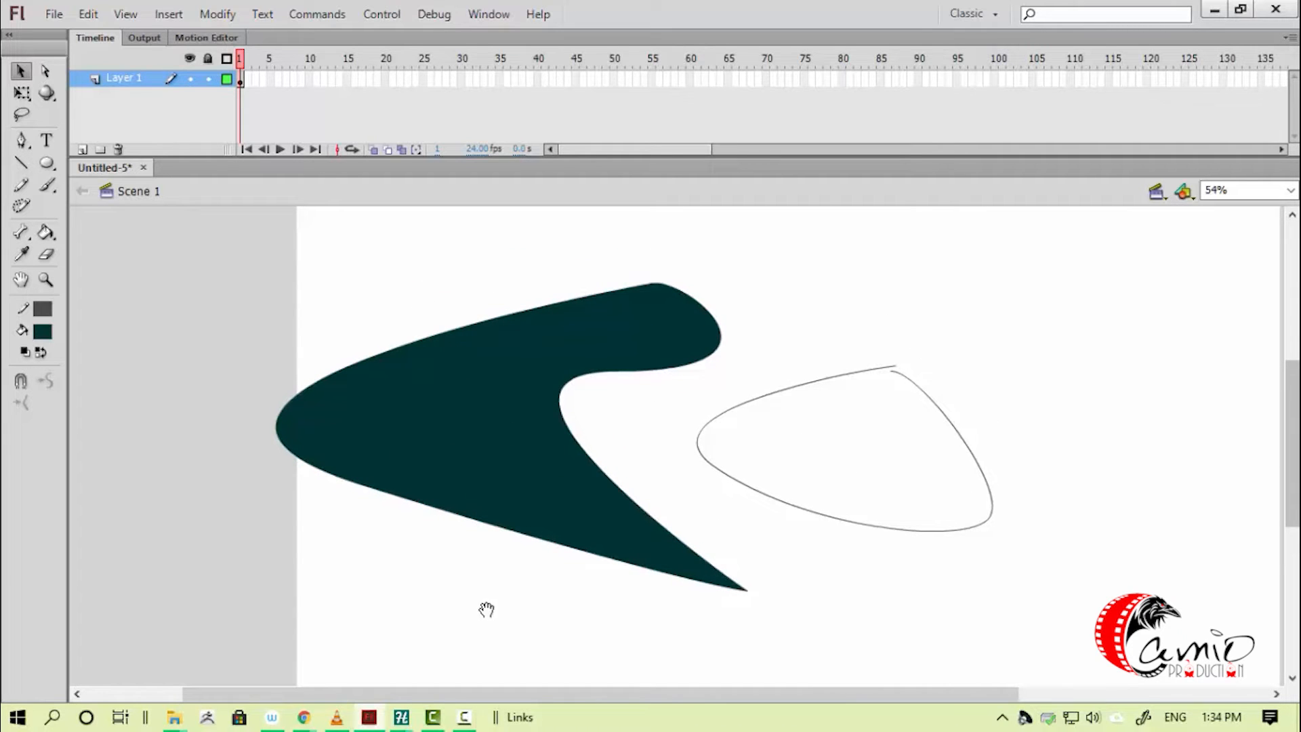
drag(487, 609, 488, 605)
key(k)
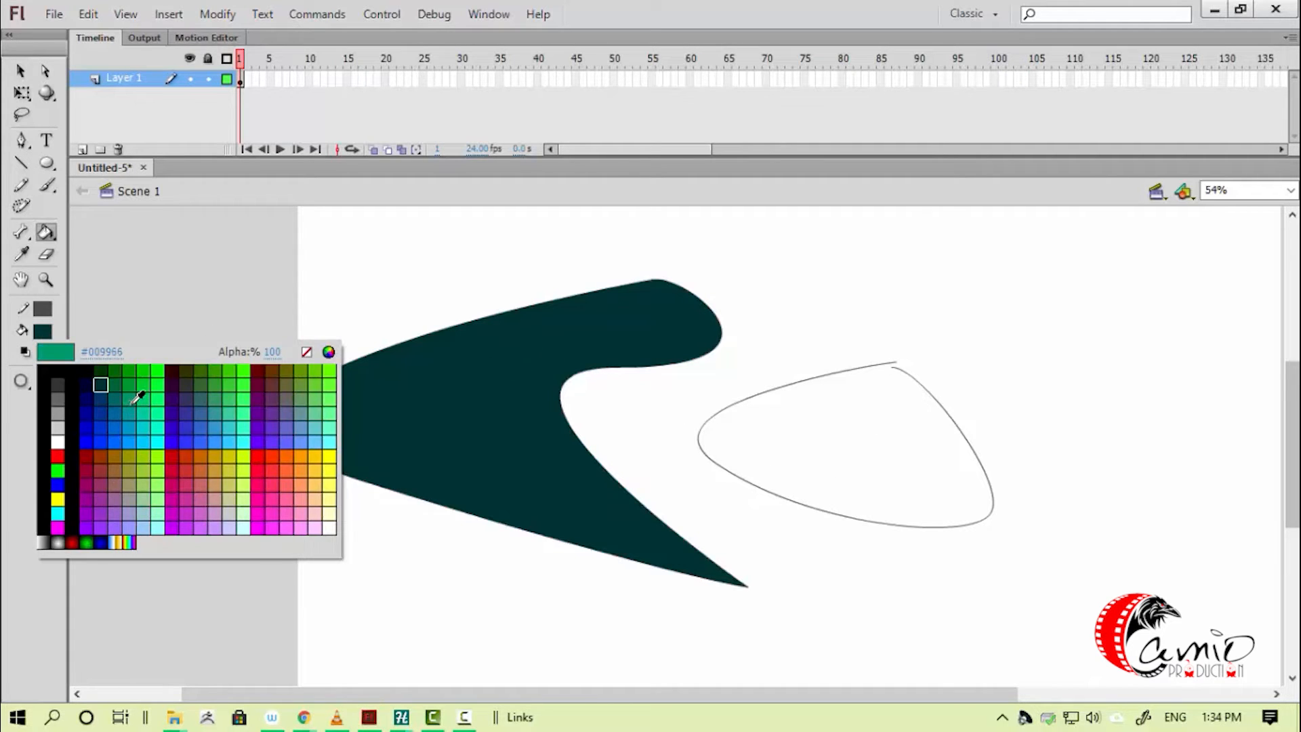
click(146, 378)
click(527, 361)
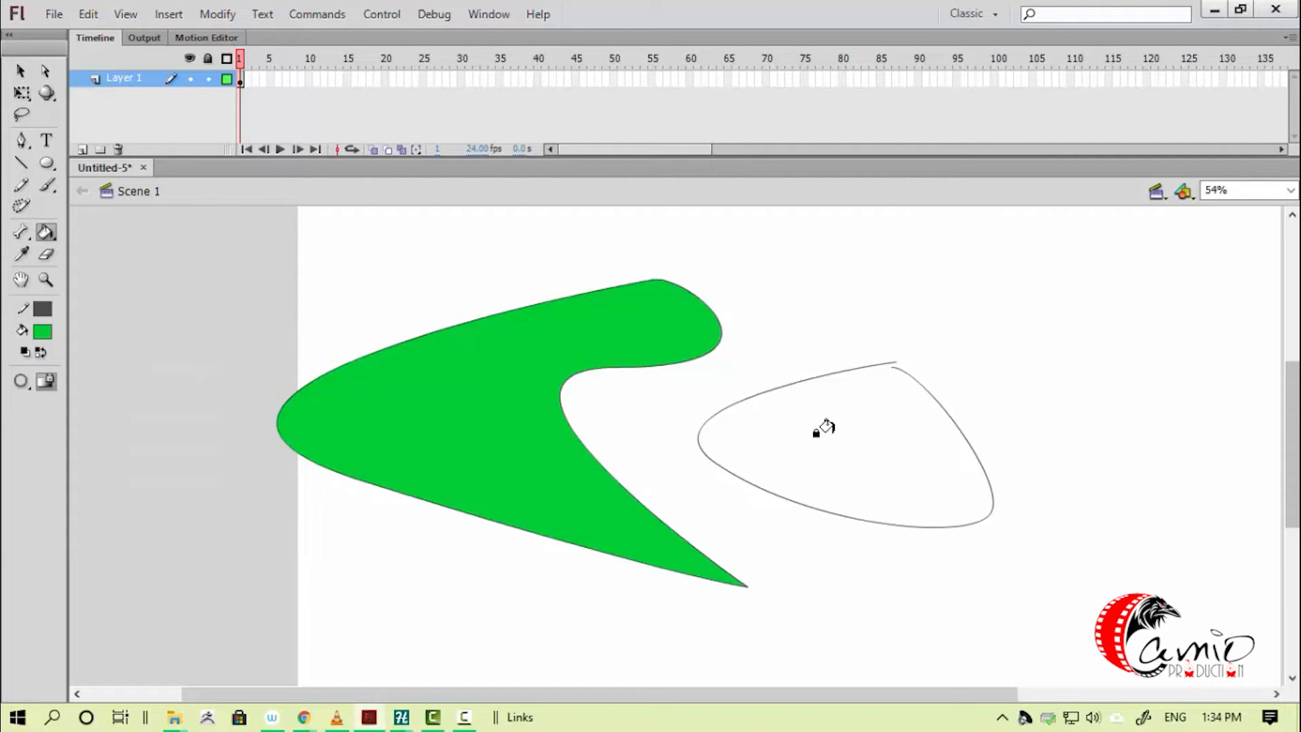
key(v)
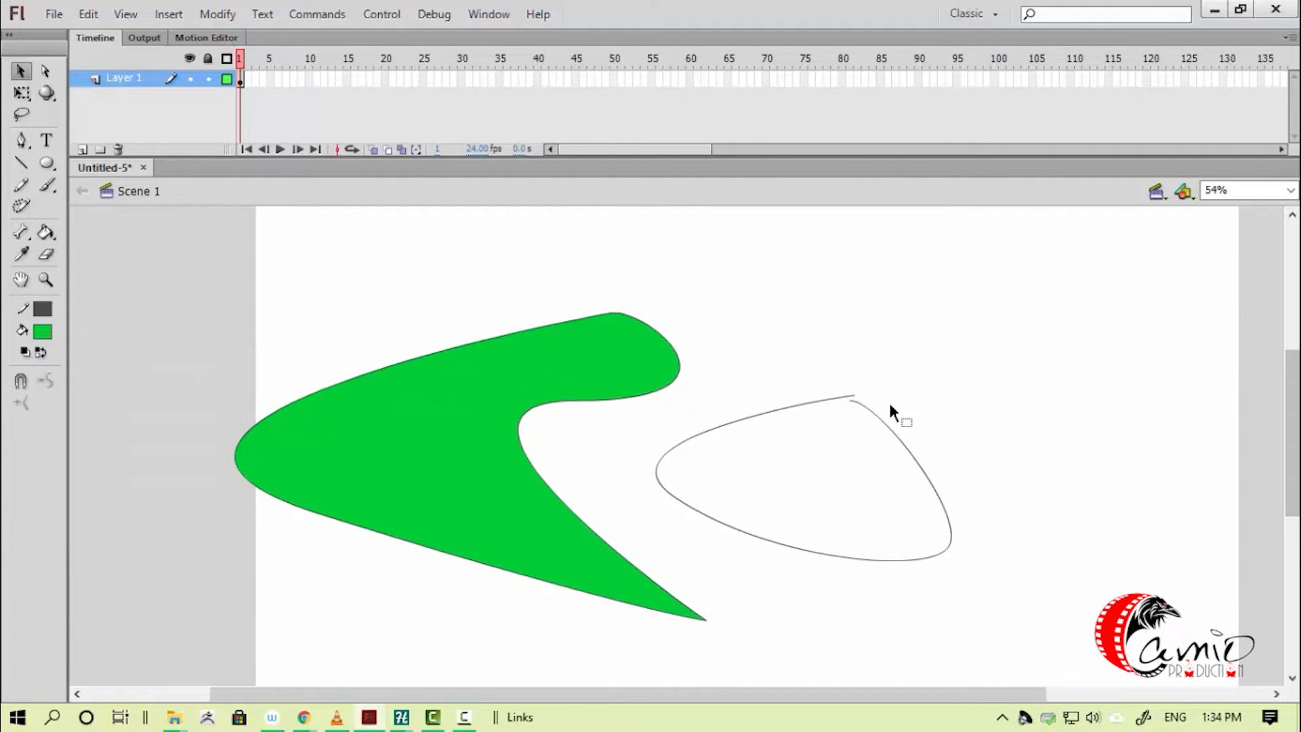
- Pull the loose end of the second outline's right-hand curve across its other end to close the gap
scroll(952, 434, up, 3)
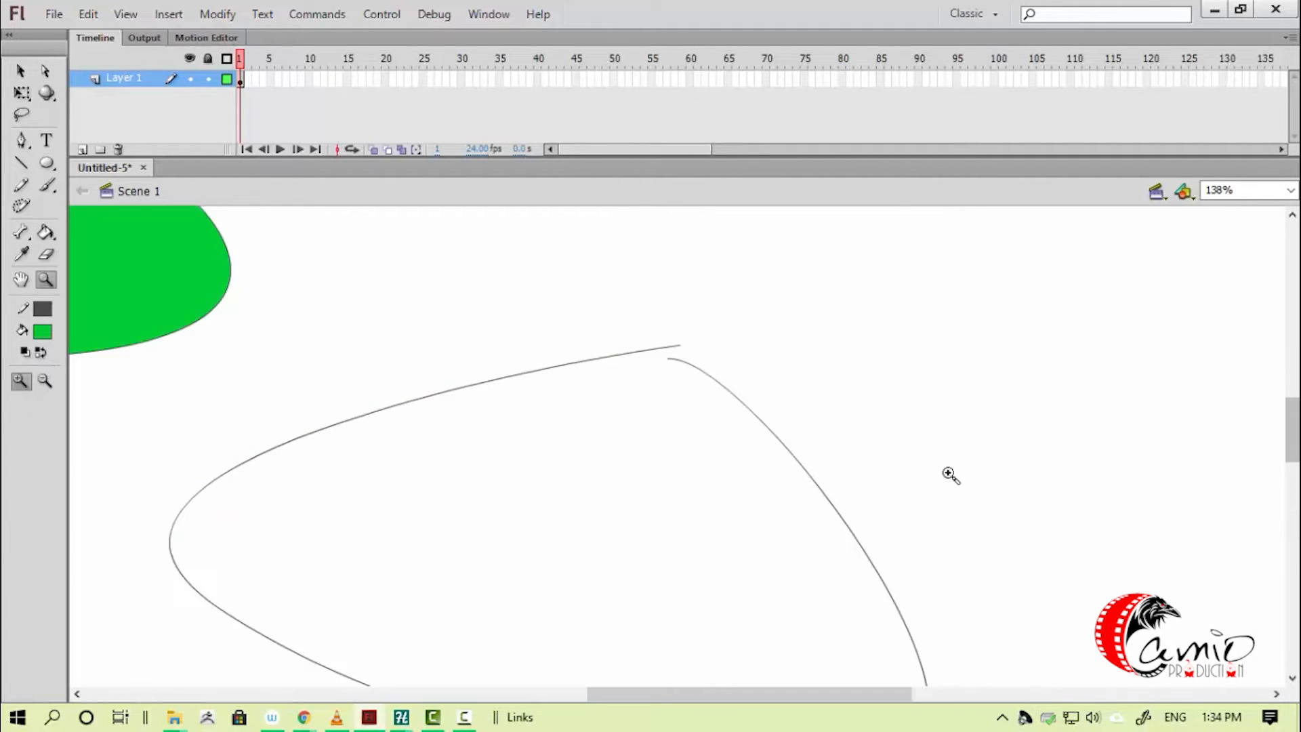
double_click(671, 359)
click(671, 369)
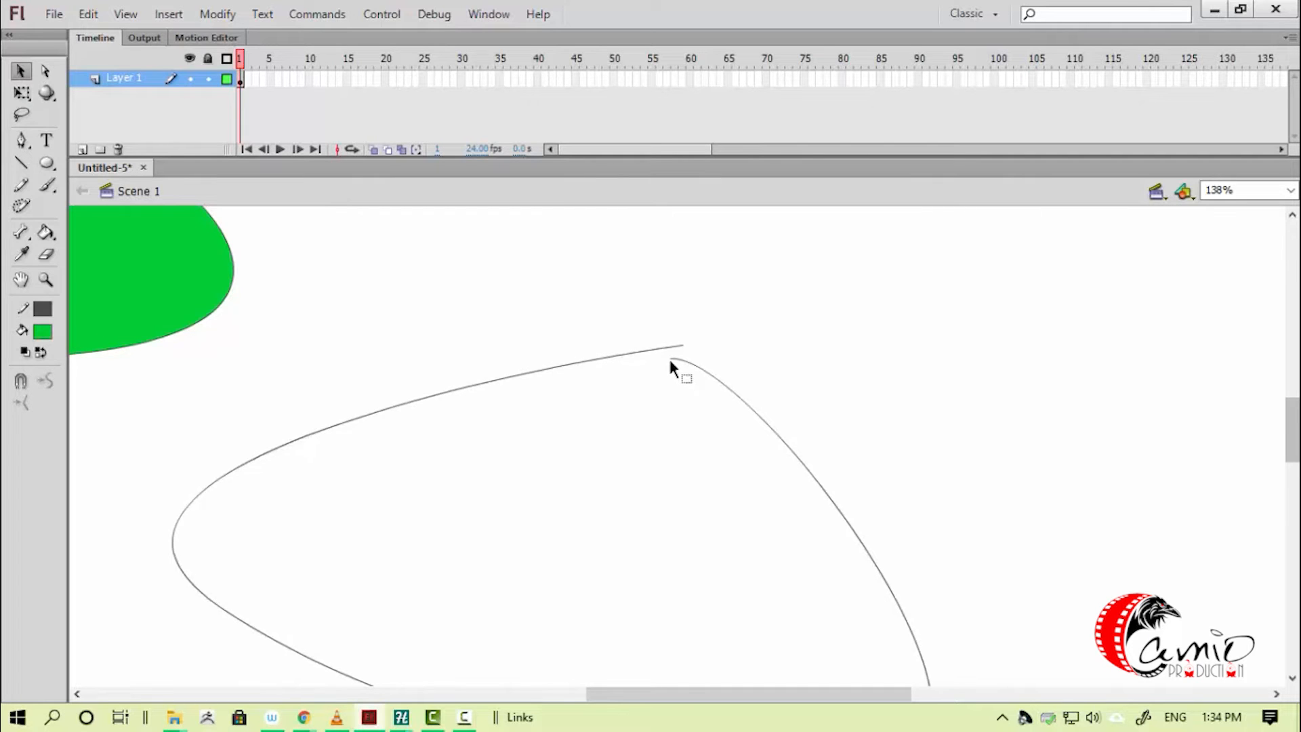
drag(672, 357, 658, 346)
scroll(813, 305, up, 5)
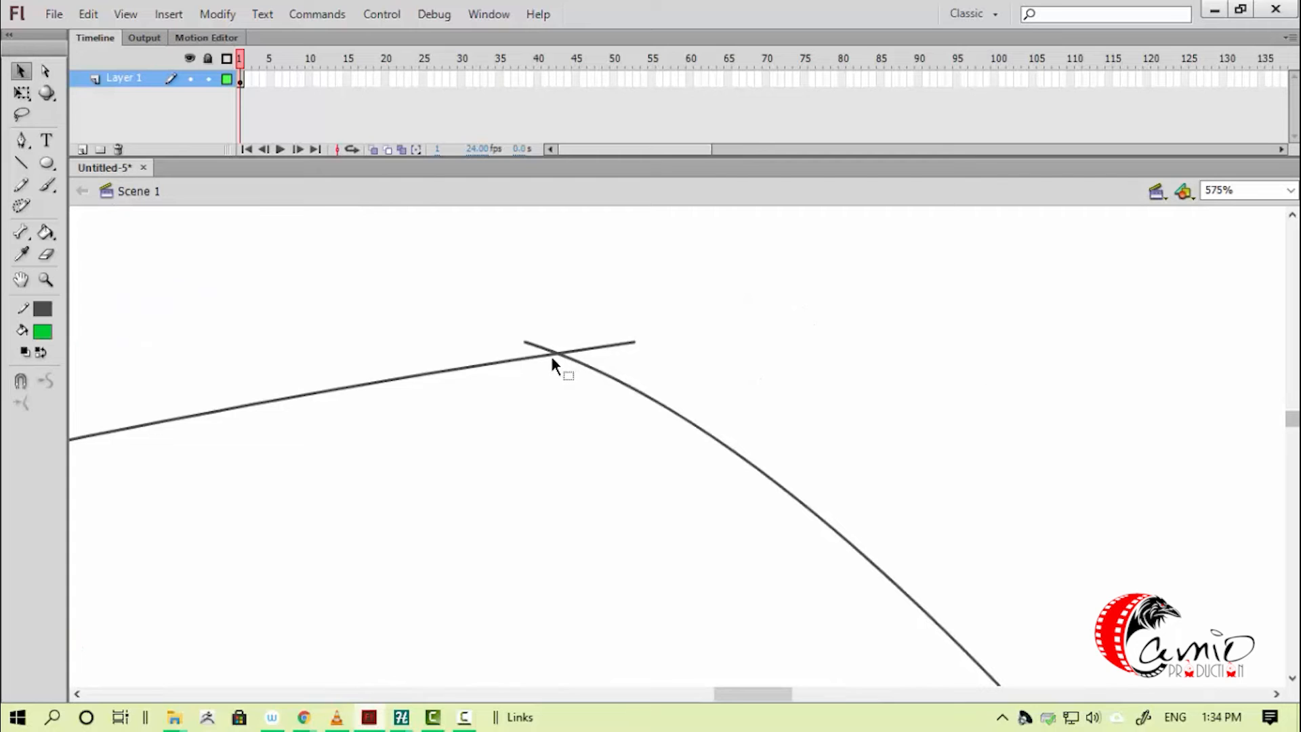
scroll(583, 441, down, 6)
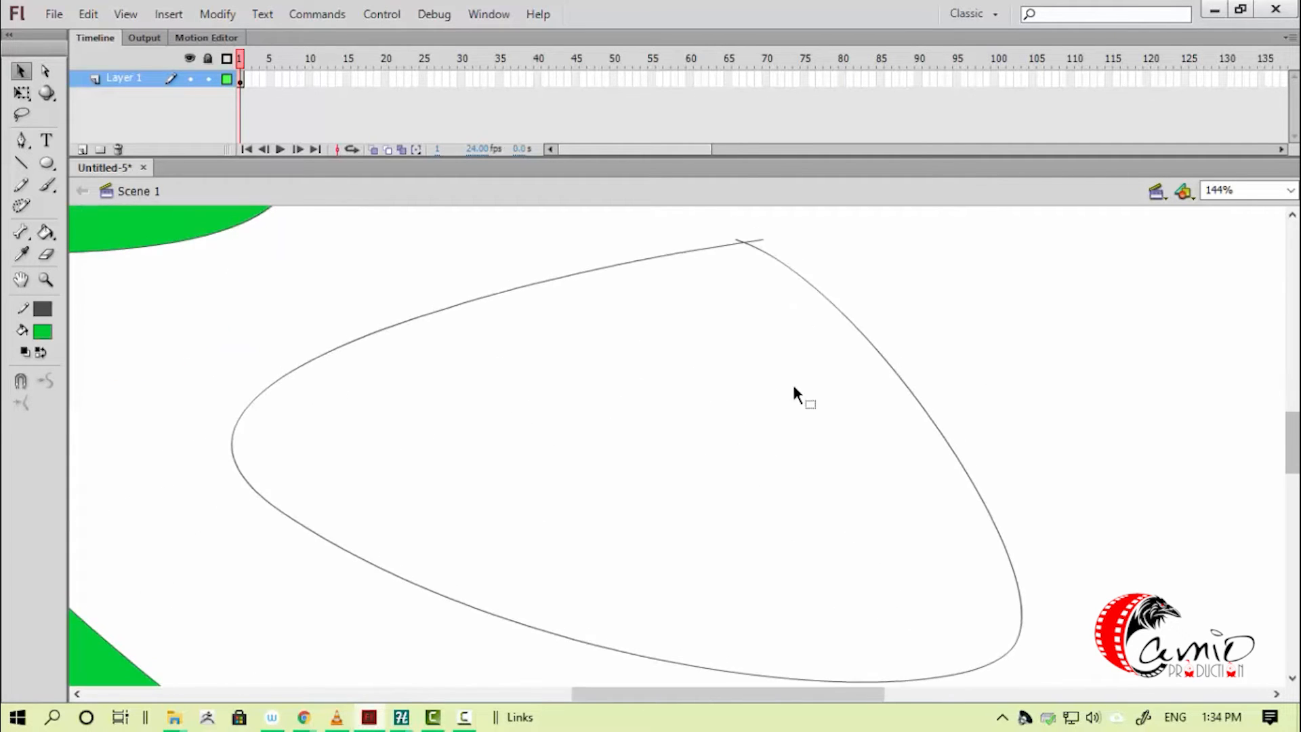
scroll(746, 352, up, 1)
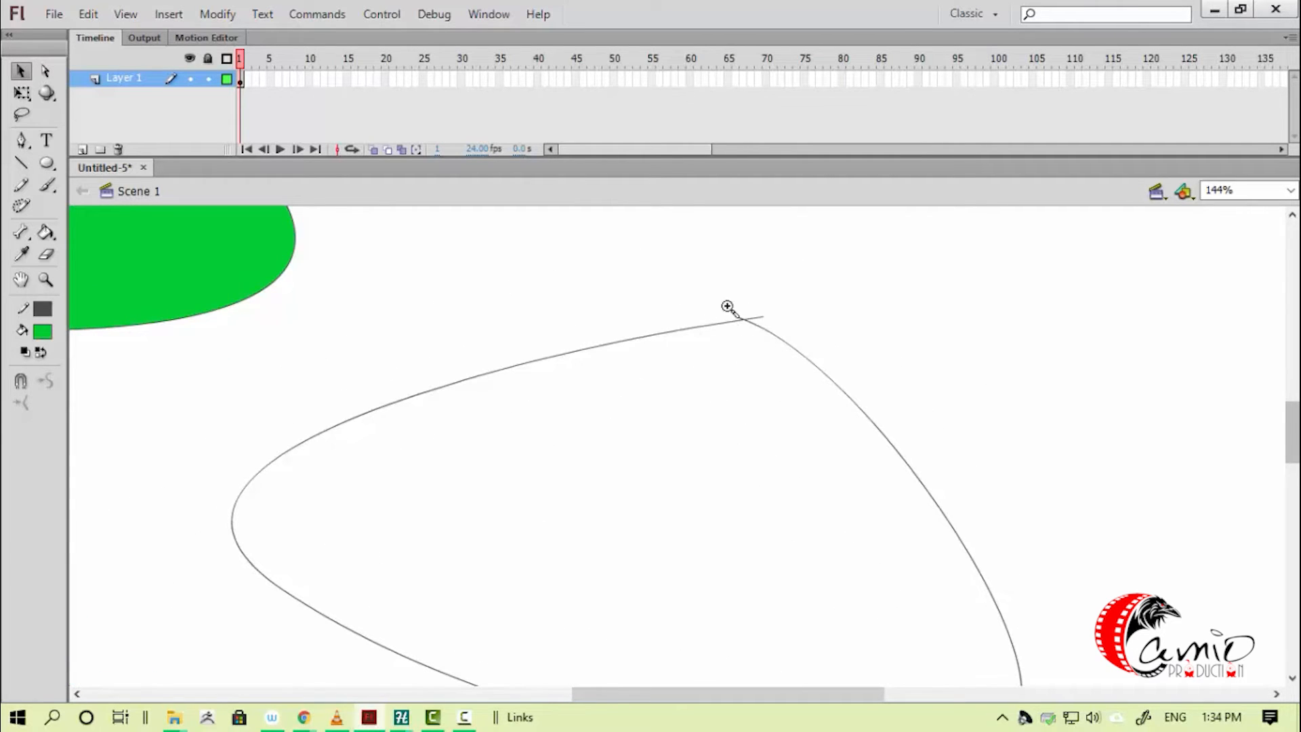
- Fill the second curved outline bright green with the Paint Bucket
drag(727, 306, 836, 366)
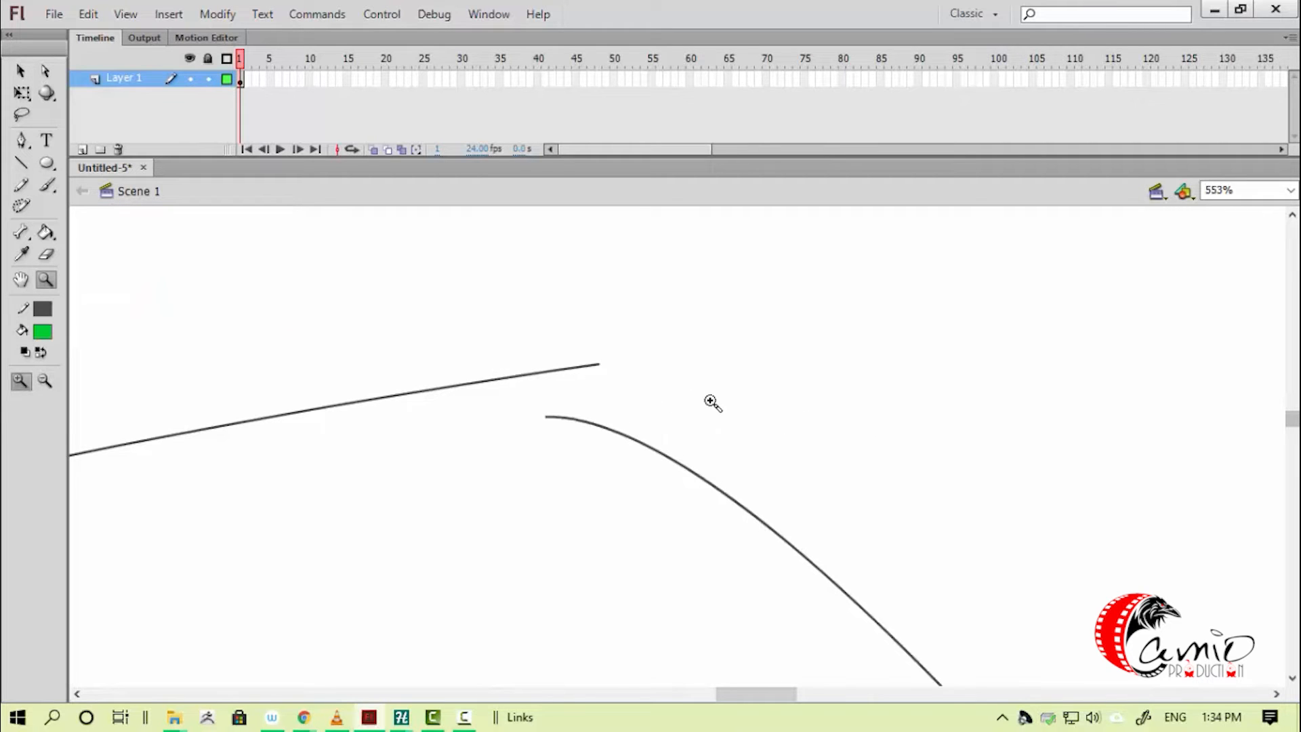
click(717, 400)
scroll(678, 410, down, 3)
scroll(325, 560, up, 2)
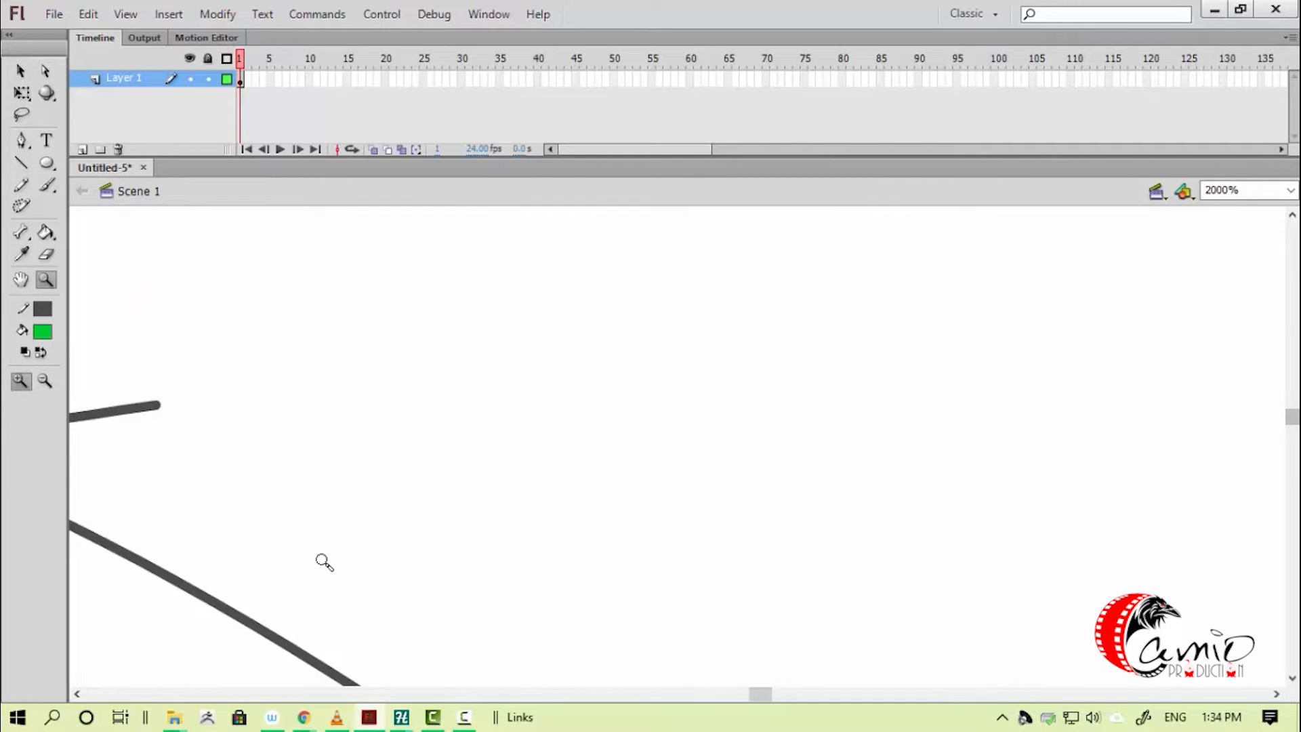
scroll(523, 459, down, 4)
scroll(517, 536, down, 5)
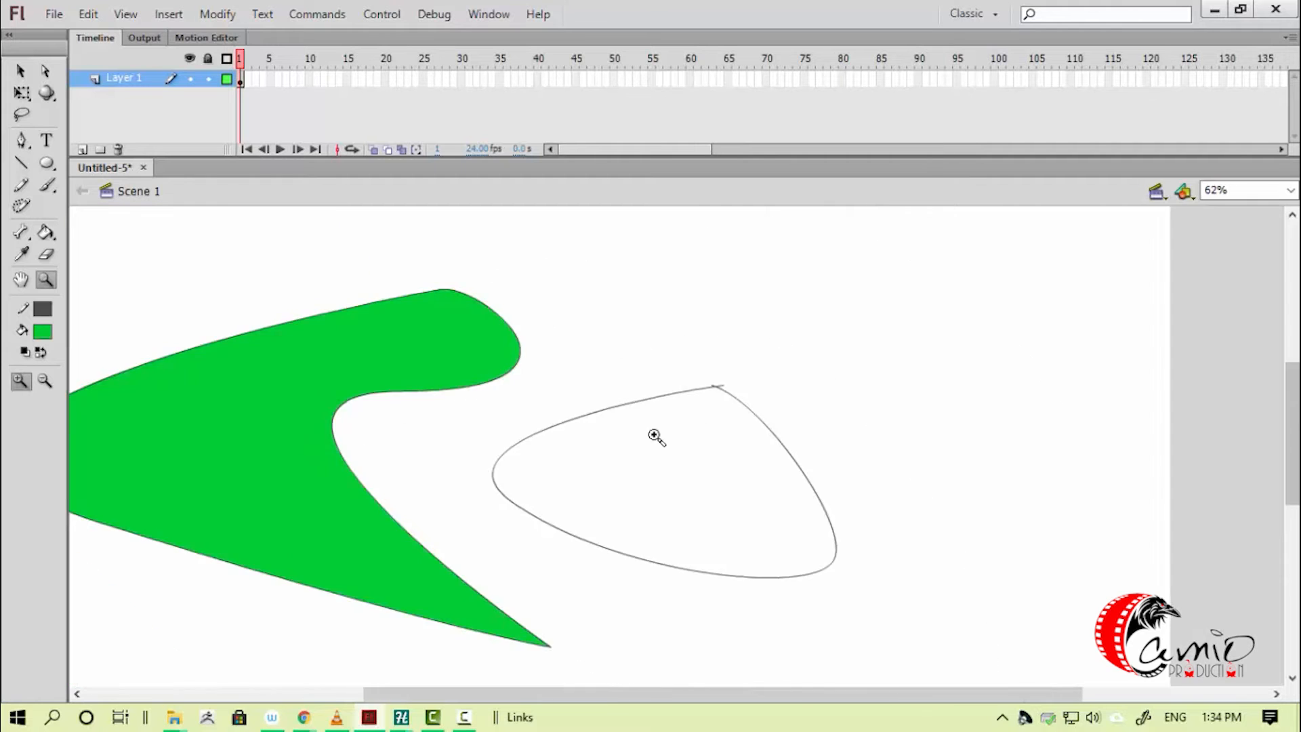
scroll(654, 435, left, 2)
key(v)
click(664, 480)
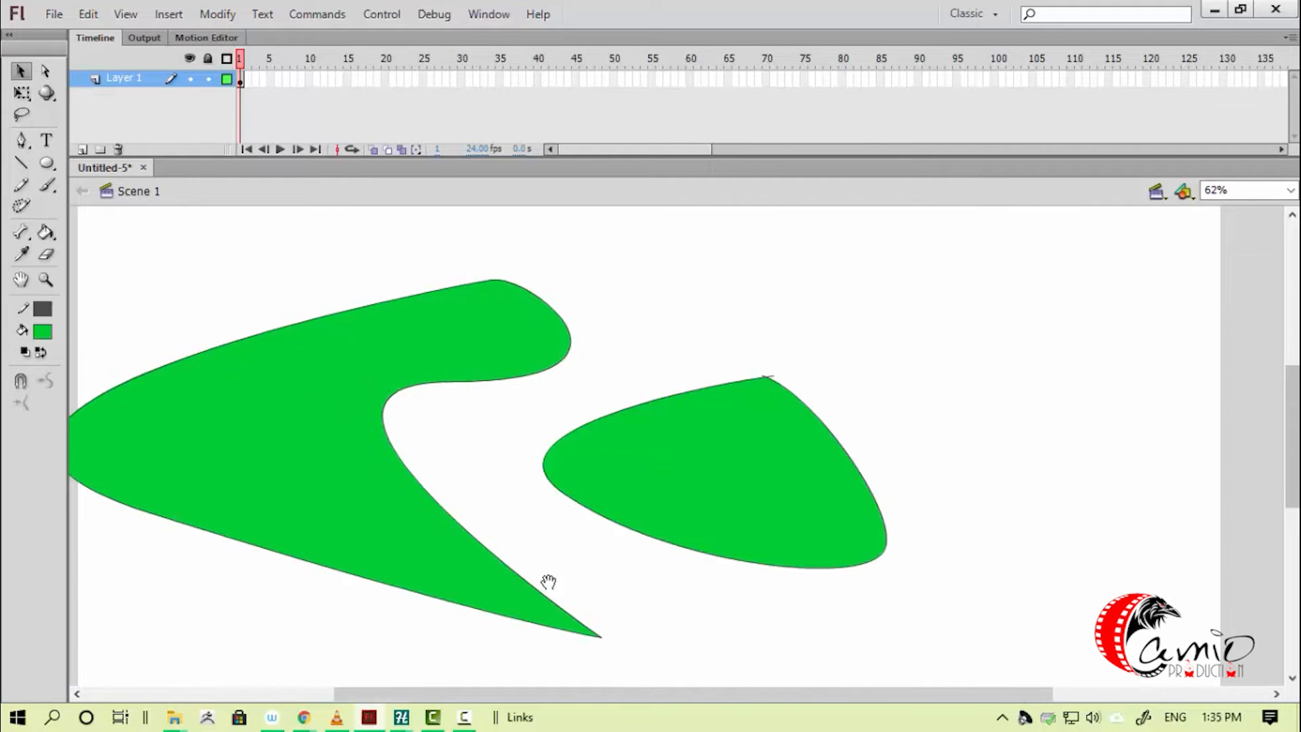
- Select both green shapes with their outlines and delete them from the stage
scroll(546, 581, left, 3)
scroll(434, 583, down, 2)
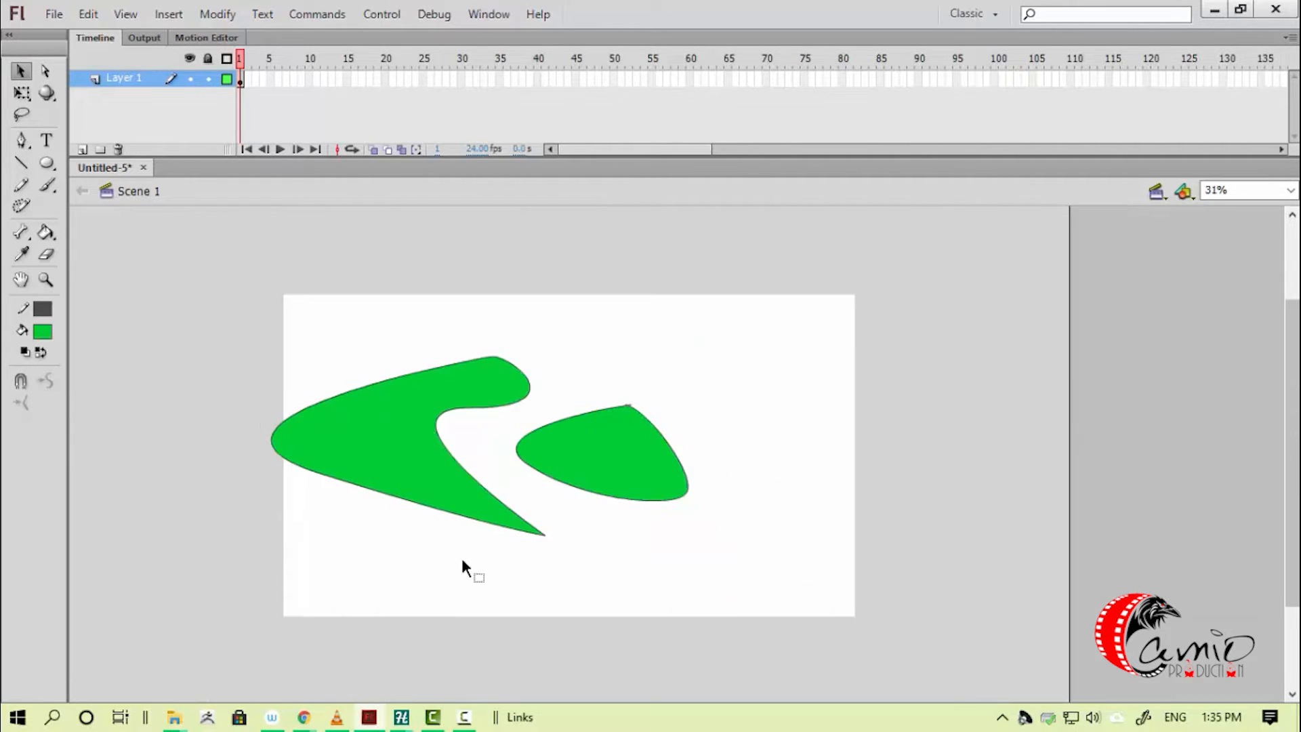
key(ctrl+a)
key(Delete)
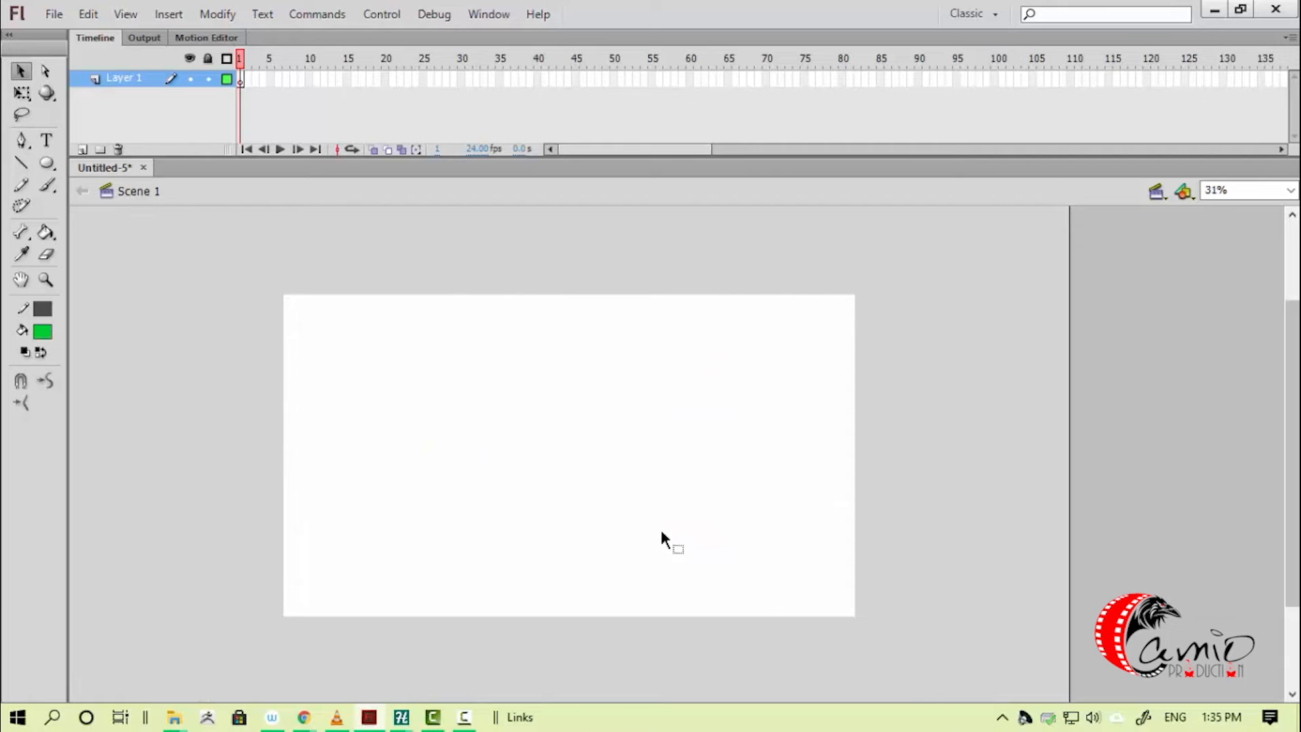
- Draw a new curved outline across the stage with the Pen tool and join its start and end points at the top
drag(605, 367, 596, 368)
drag(412, 464, 559, 513)
click(599, 518)
drag(757, 533, 790, 486)
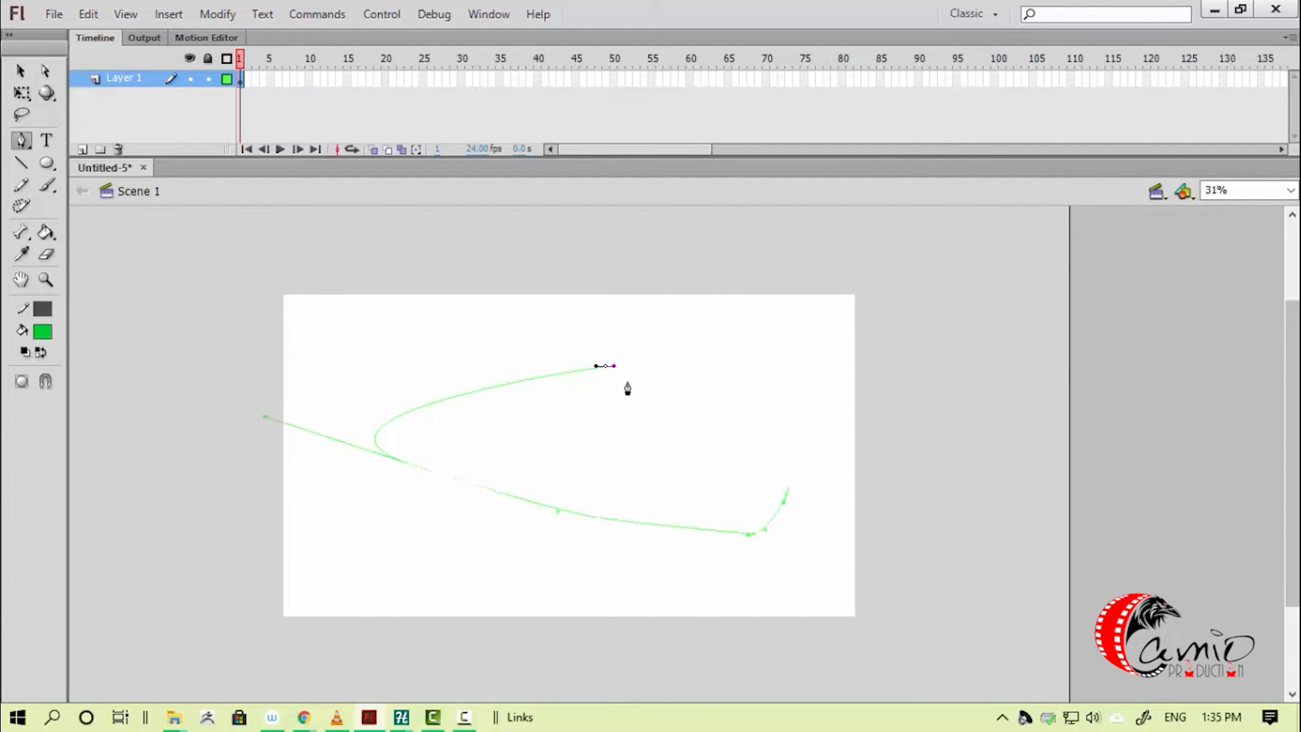
drag(605, 366, 546, 378)
key(v)
key(v)
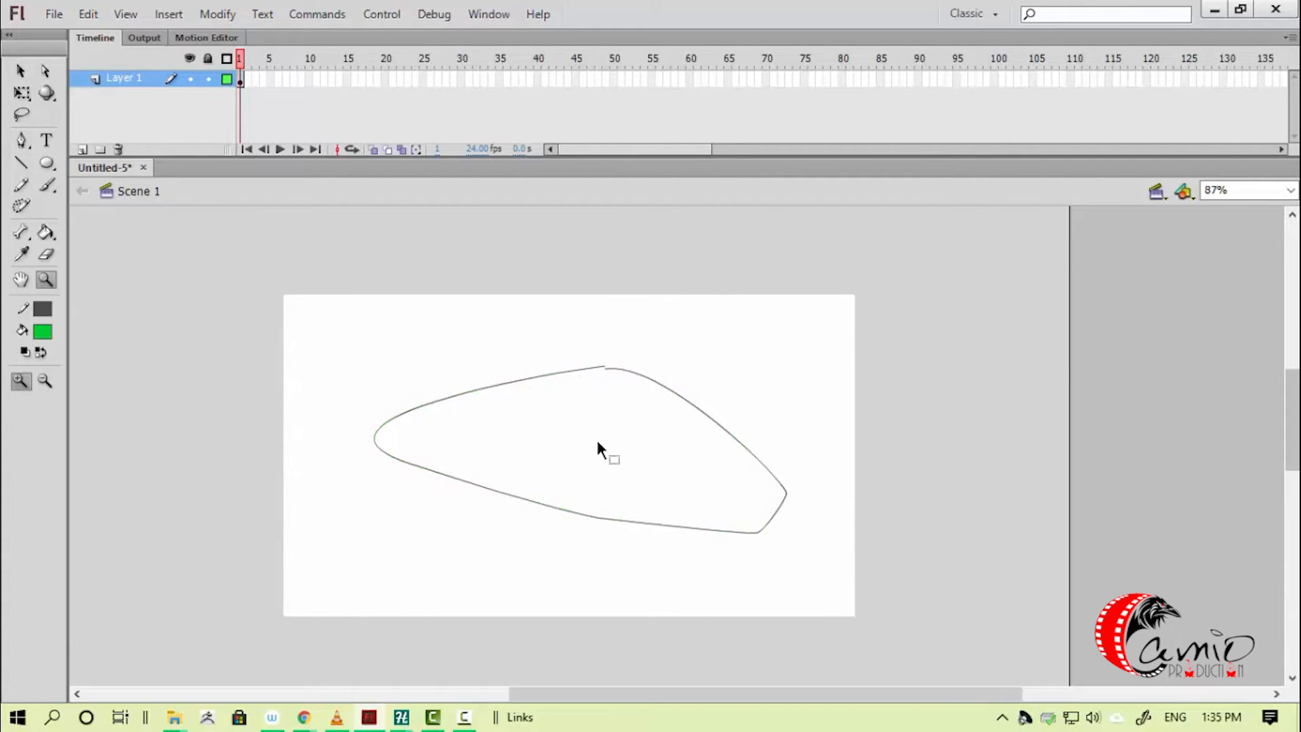
scroll(568, 327, up, 3)
drag(568, 327, 566, 322)
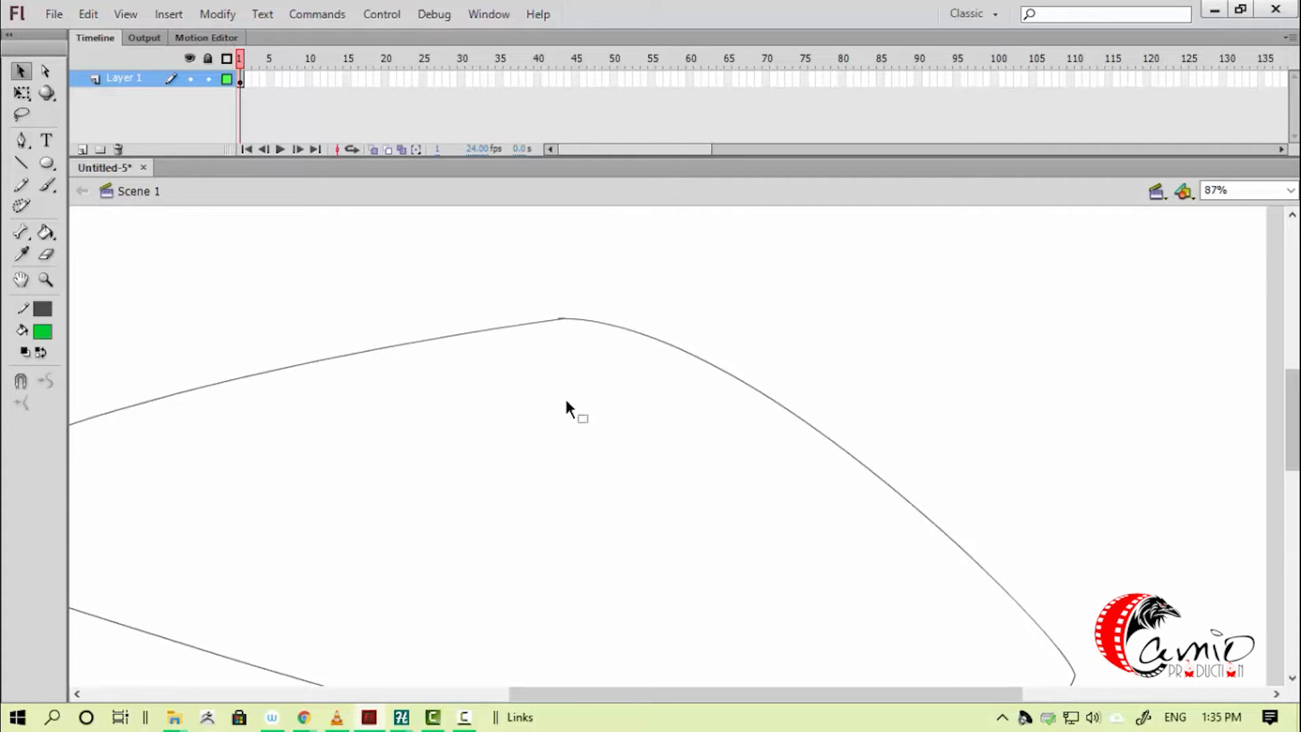
- Reshape the outline's upper edge into waves by moving its anchor points and curve handles with the Subselection tool
key(ctrl+minus)
key(a)
click(353, 433)
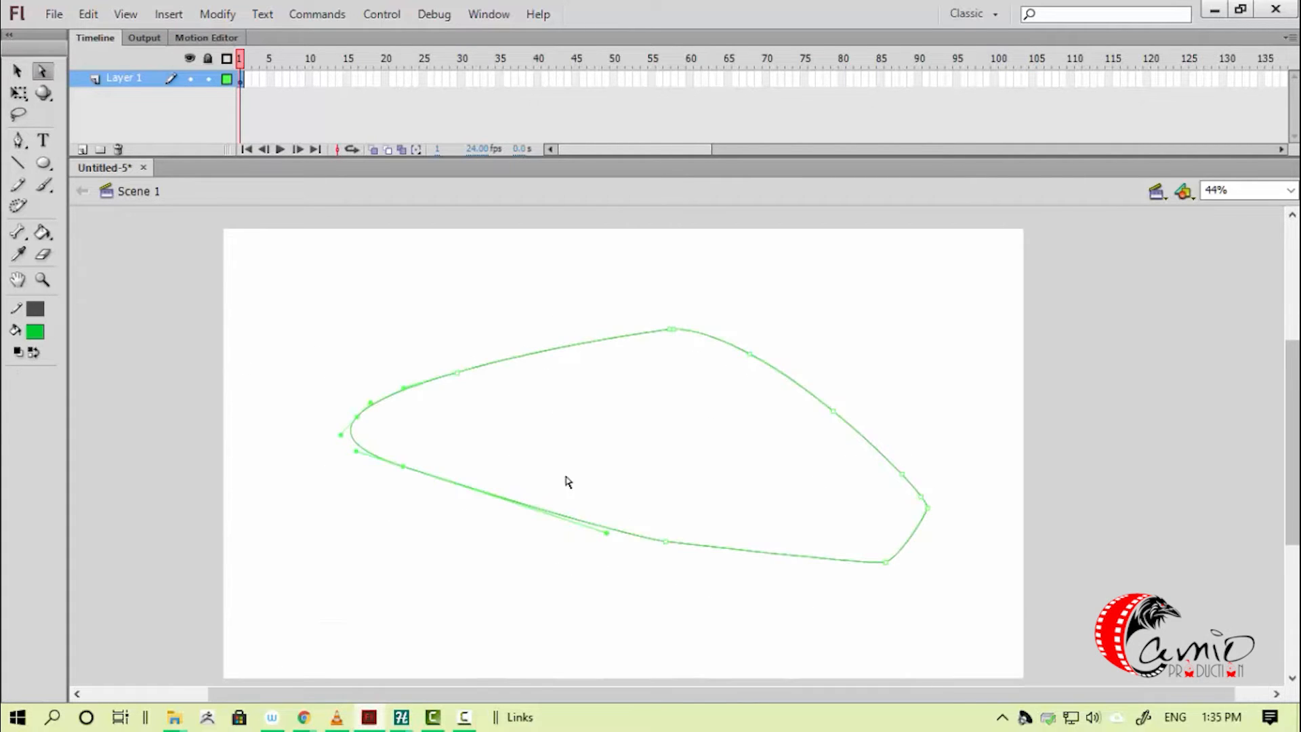
click(766, 400)
click(449, 380)
drag(519, 361, 546, 313)
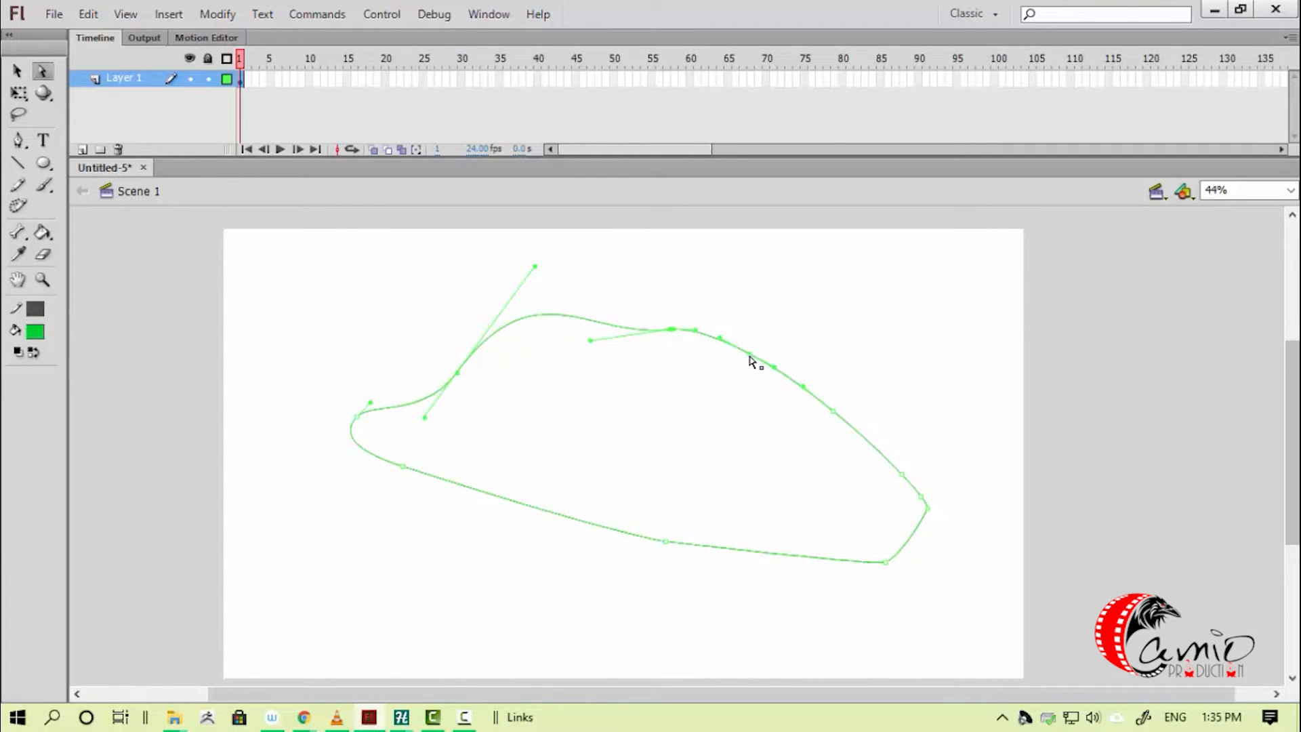
drag(751, 359, 705, 446)
click(866, 326)
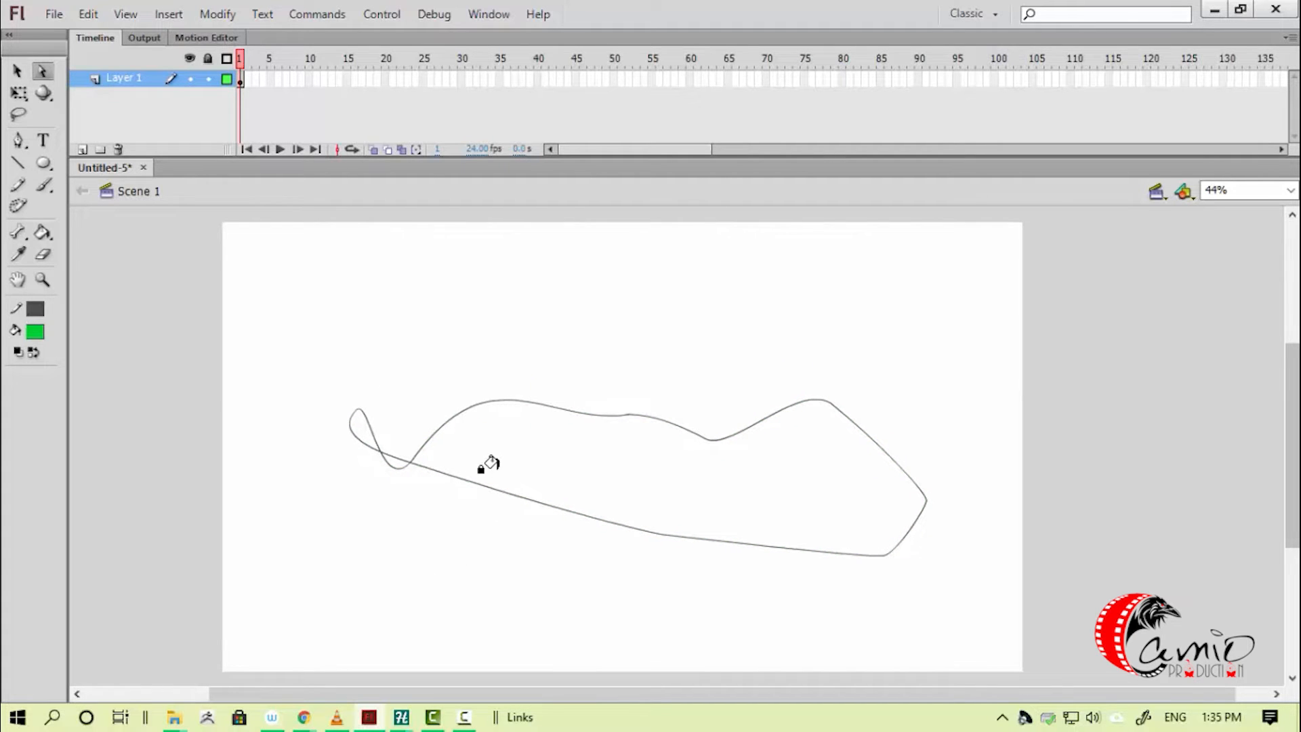
- Fill the main area and both small loops at the left of the wavy outline bright green with the Paint Bucket
key(k)
click(441, 465)
click(359, 428)
key(v)
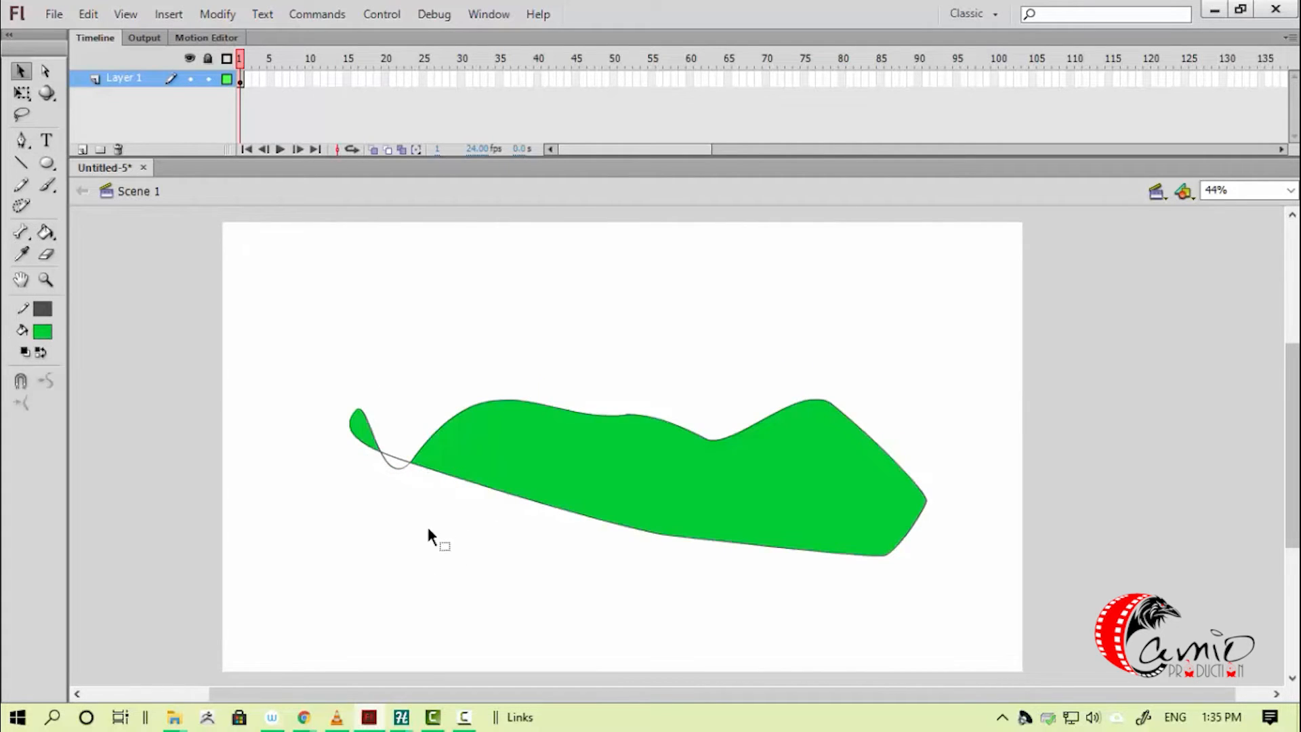
key(k)
click(396, 459)
key(v)
- Reshape the green shape's upper edge with the Subselection tool, raising a middle hump and steepening the left slope
drag(507, 344, 676, 465)
key(a)
click(677, 469)
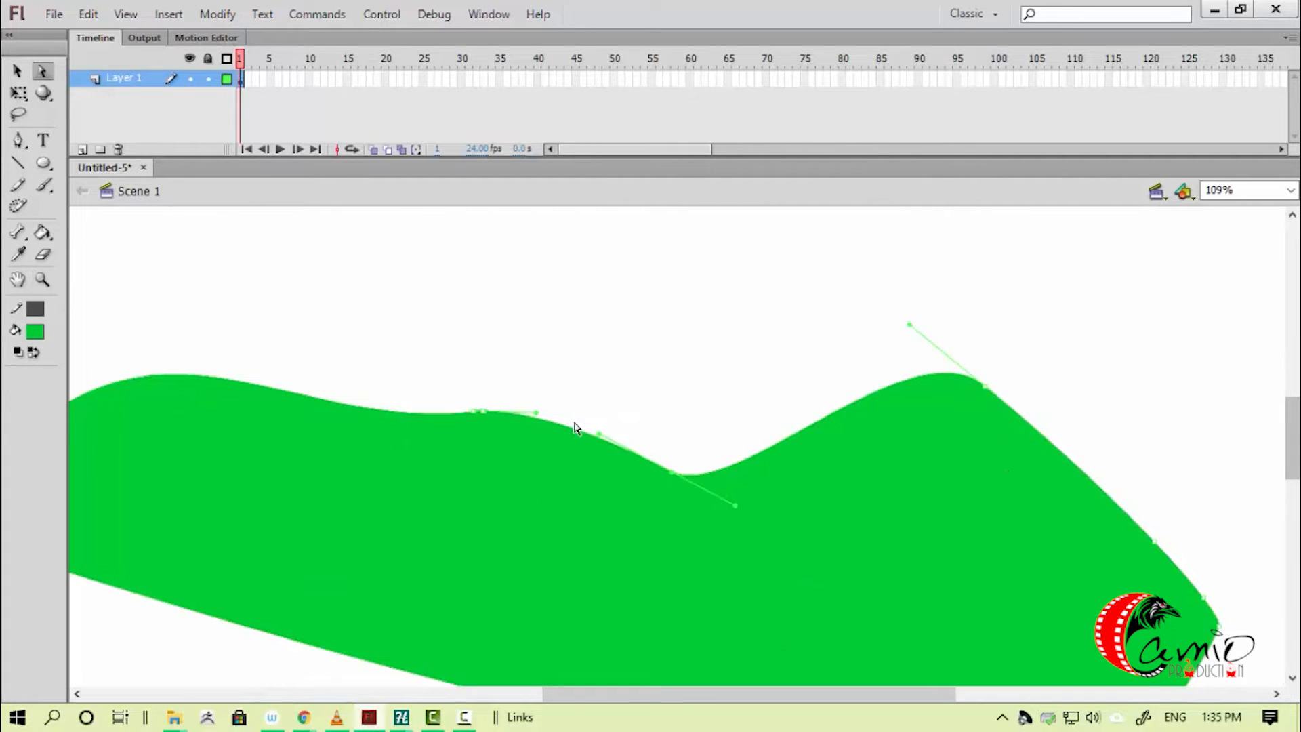
drag(600, 437, 569, 298)
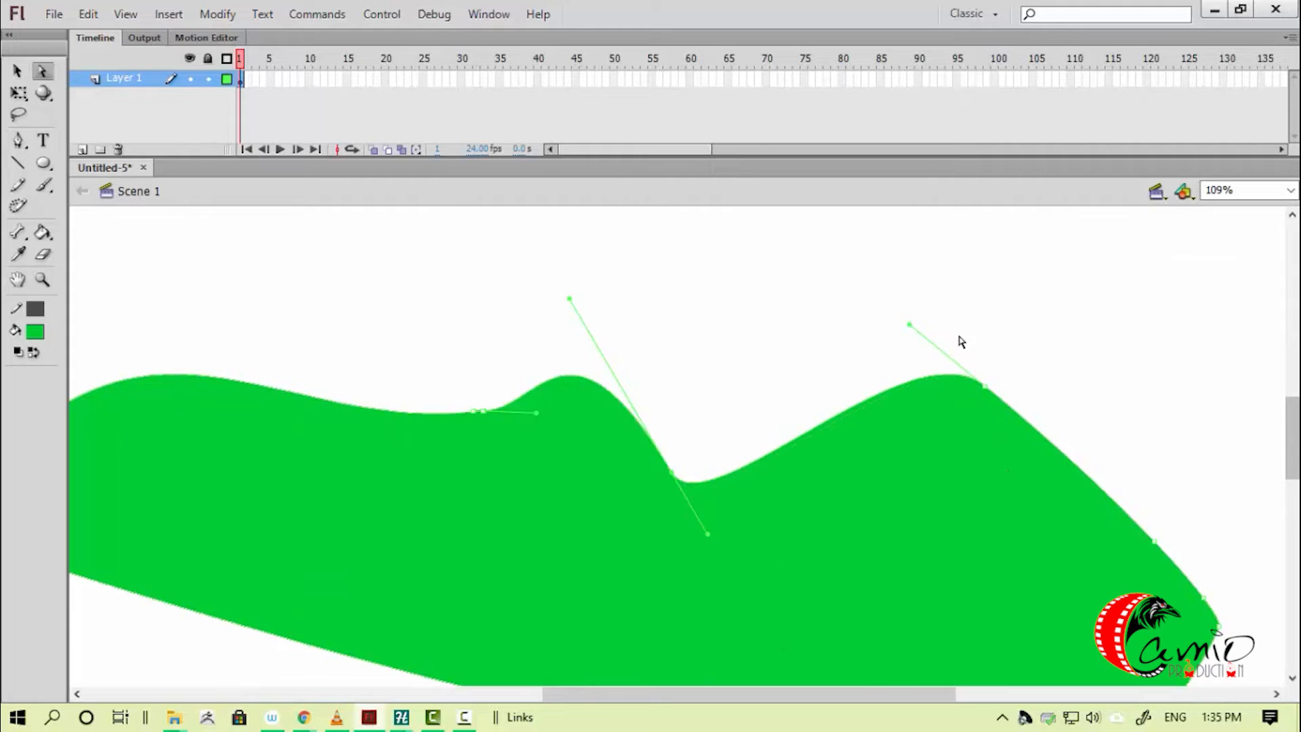
click(913, 305)
key(ctrl+minus)
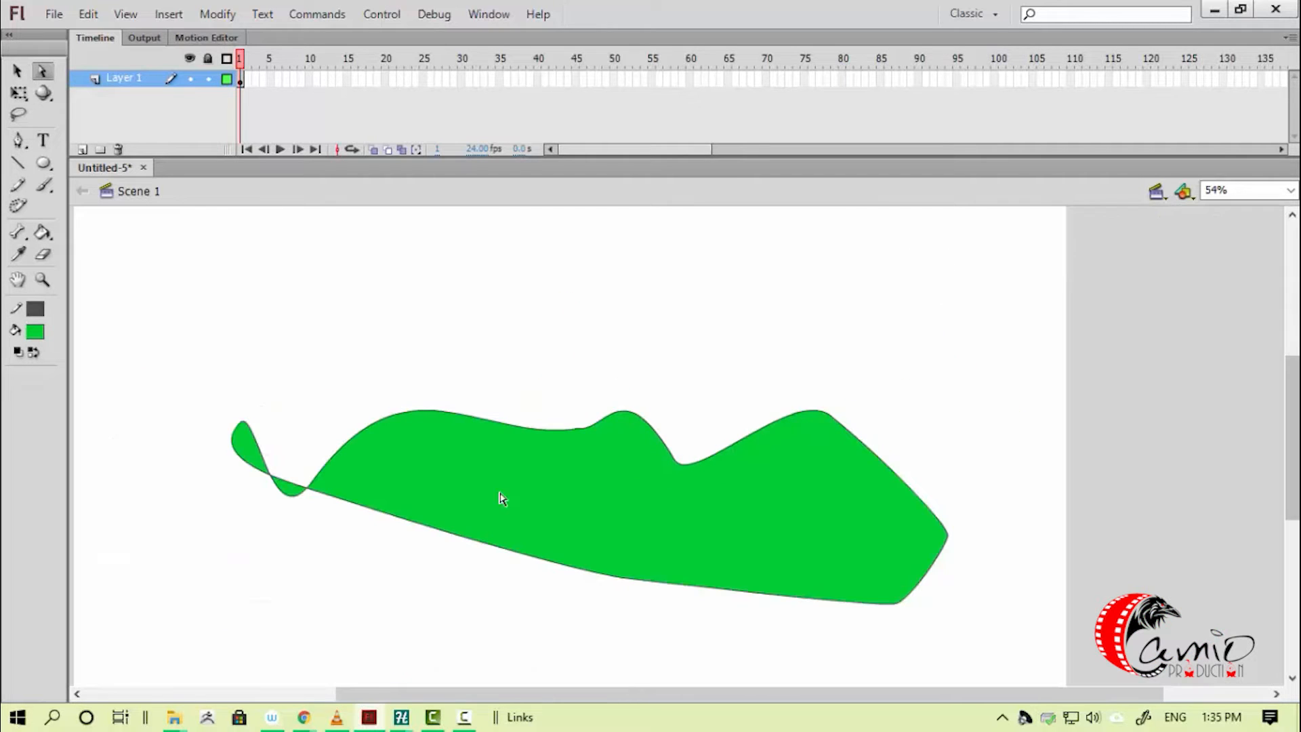
click(331, 489)
drag(409, 352, 350, 335)
- Select the whole green wavy shape with its outline and delete it
key(v)
drag(260, 540, 387, 528)
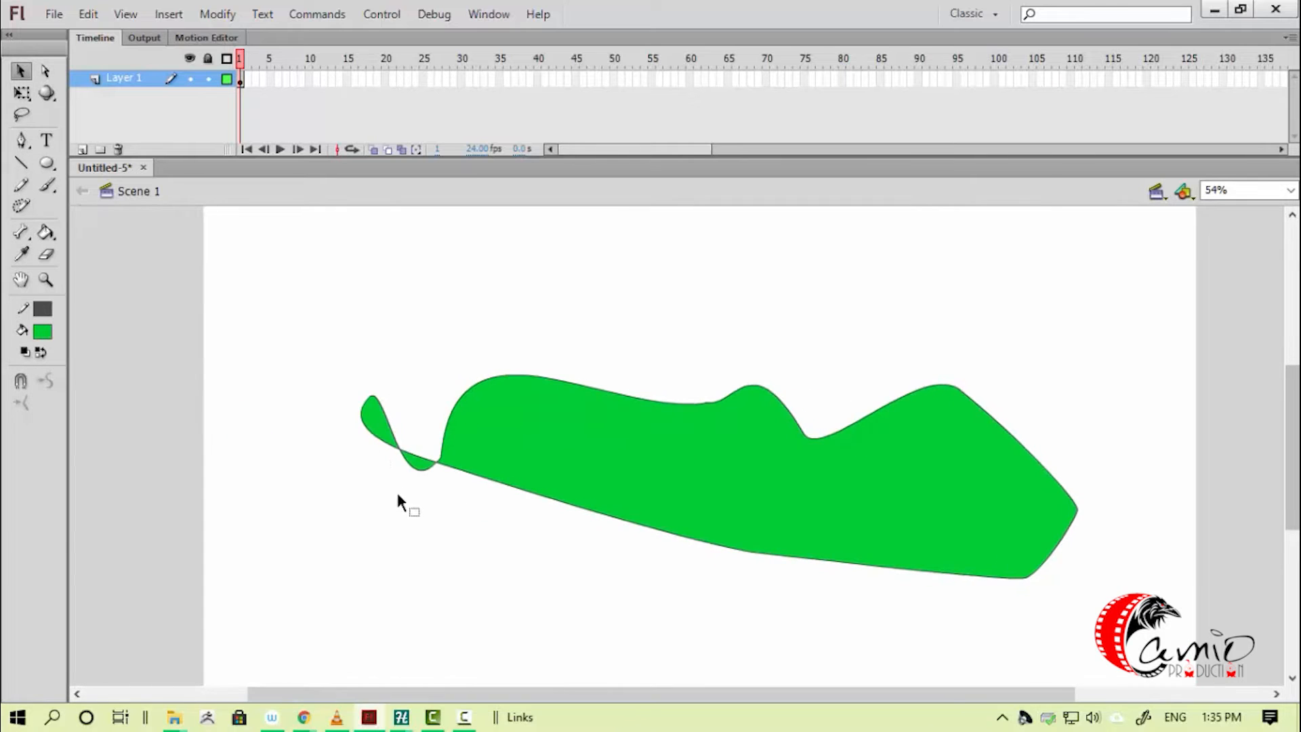
drag(329, 288, 1152, 681)
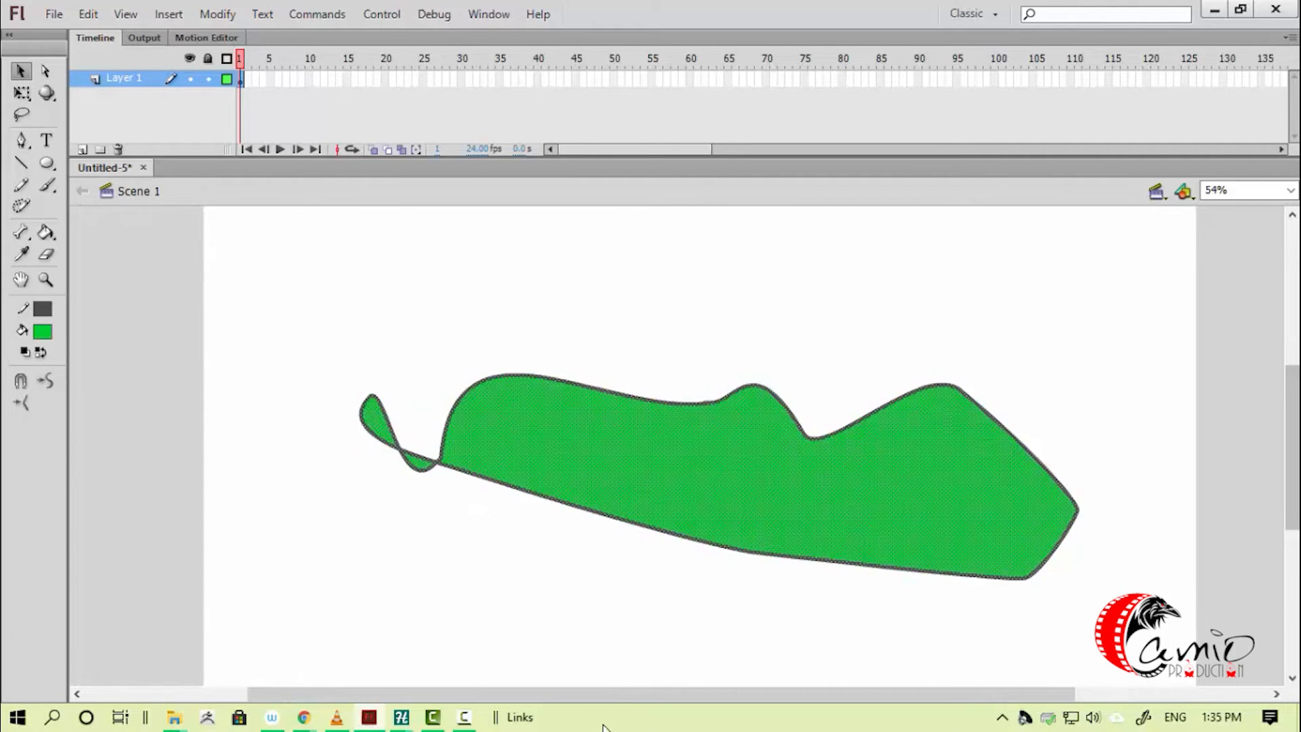
key(Delete)
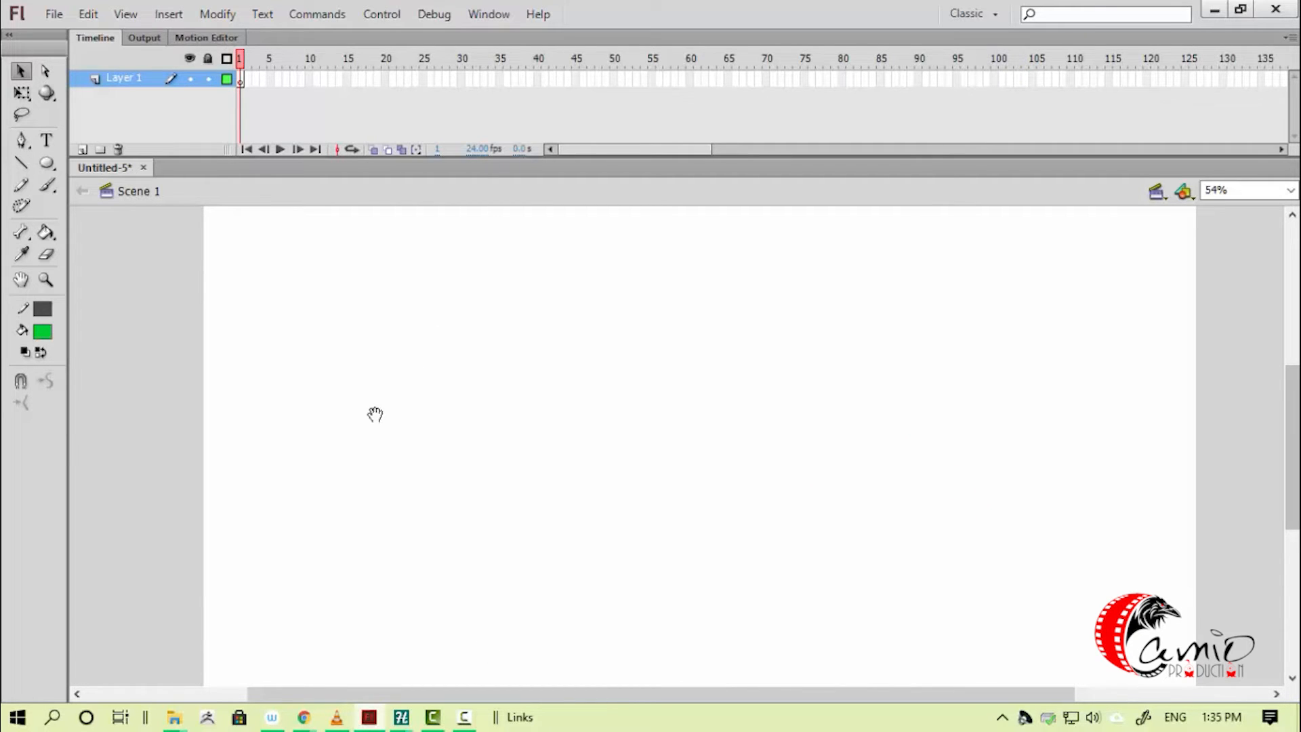
- Create a wide text block in the upper middle of the stage with the Text tool and enter "camio"
drag(383, 430, 380, 433)
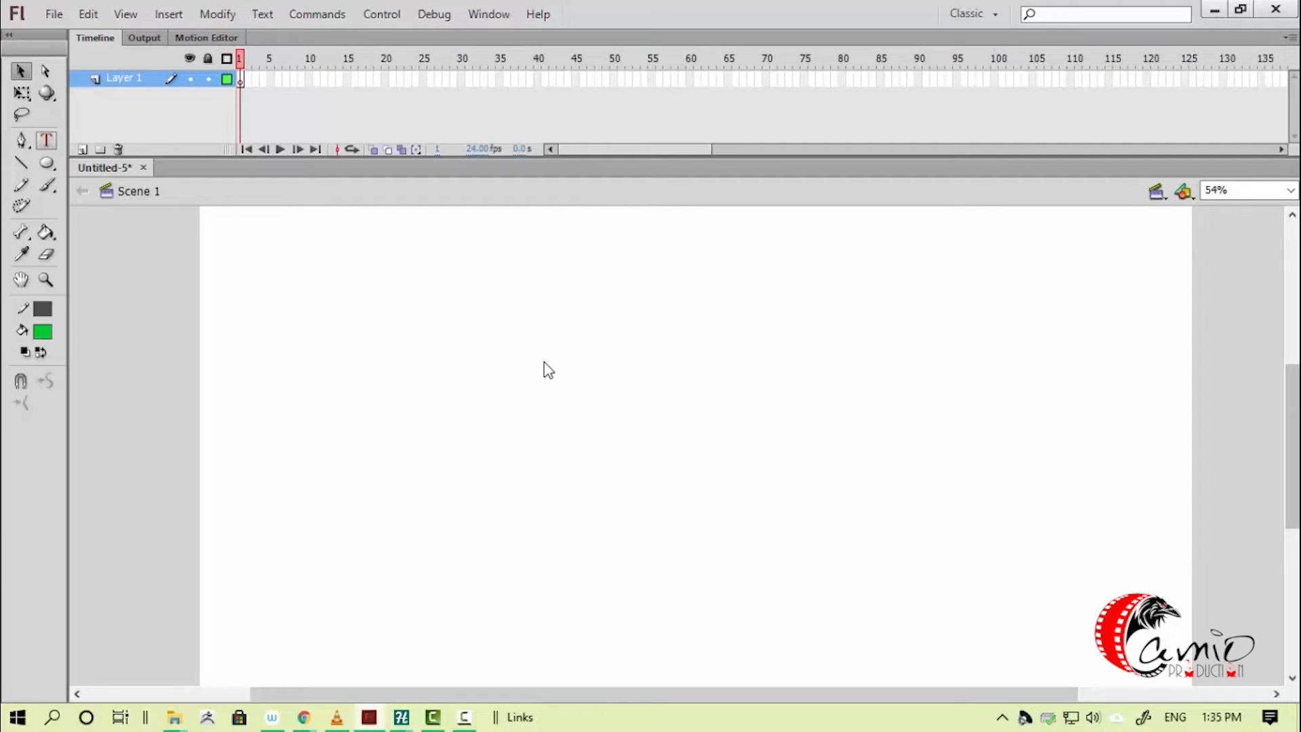
key(t)
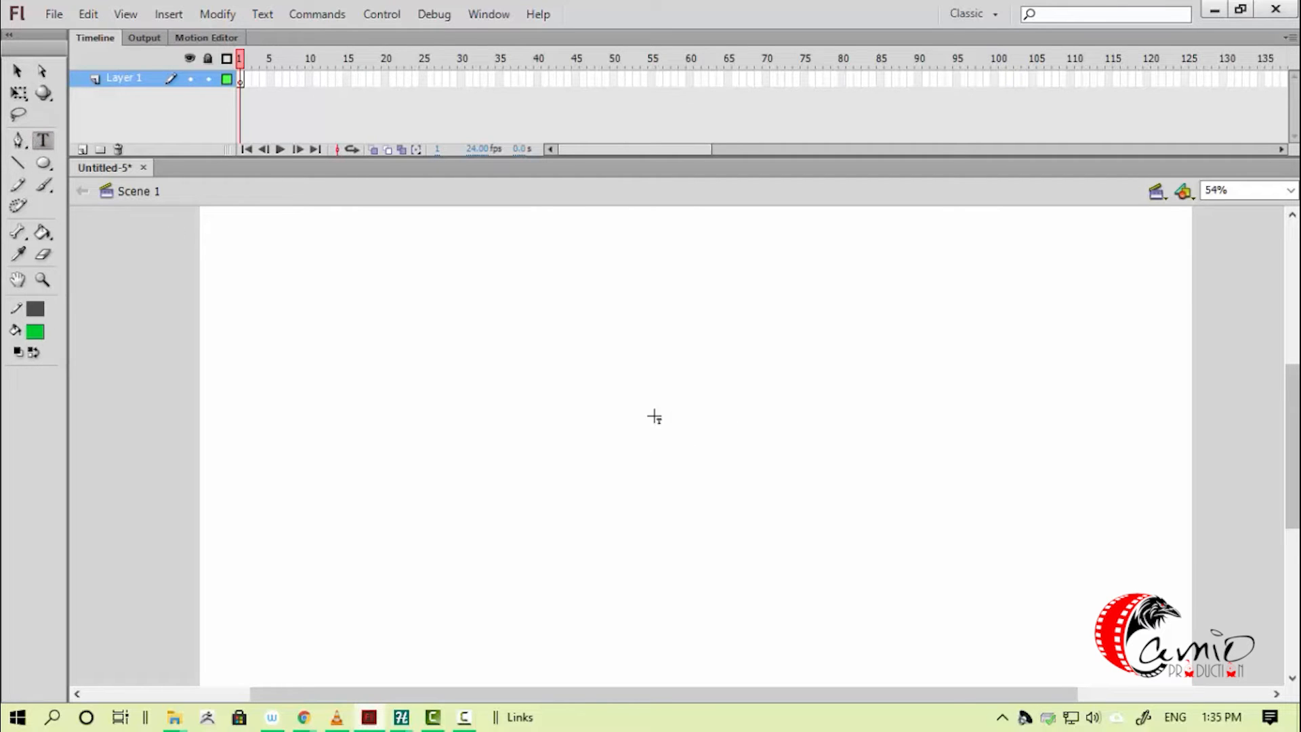
mouse_move(543, 304)
mouse_down()
mouse_move(816, 529)
mouse_move(918, 576)
mouse_up()
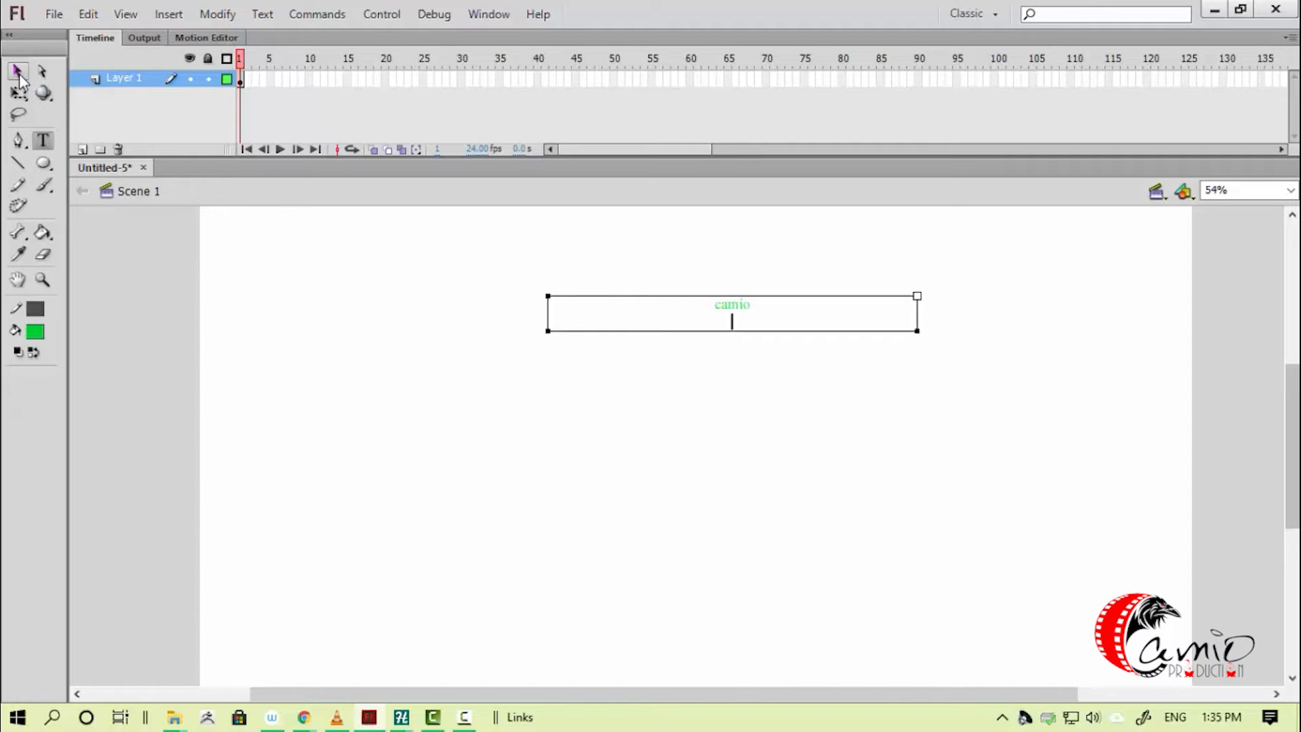
click(17, 71)
- Move the "camio" text block down and left toward the middle of the stage
drag(734, 319, 677, 359)
key(z)
drag(617, 316, 755, 448)
drag(623, 497, 706, 464)
key(v)
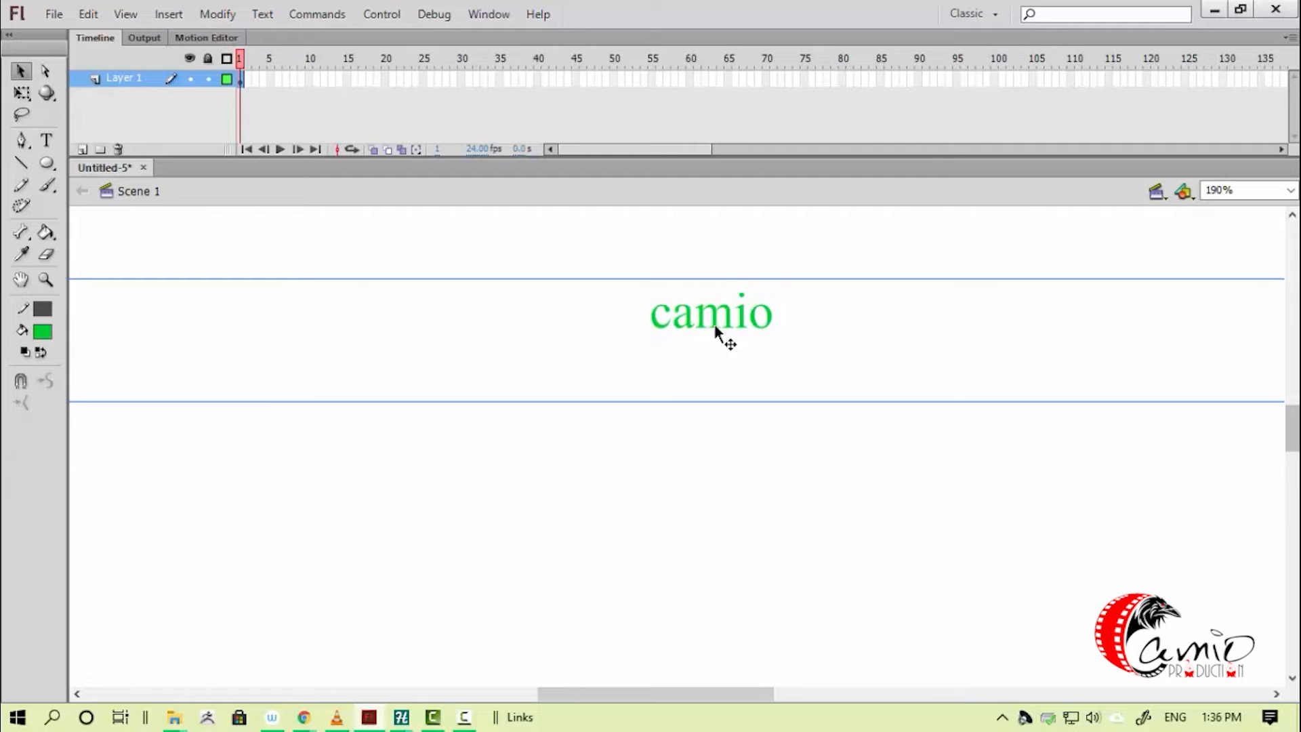
drag(714, 325, 677, 343)
key(ctrl+minus)
key(ctrl+minus)
drag(667, 447, 667, 450)
- Widen the "camio" text block to about 890 px and shift it slightly left and down
key(z)
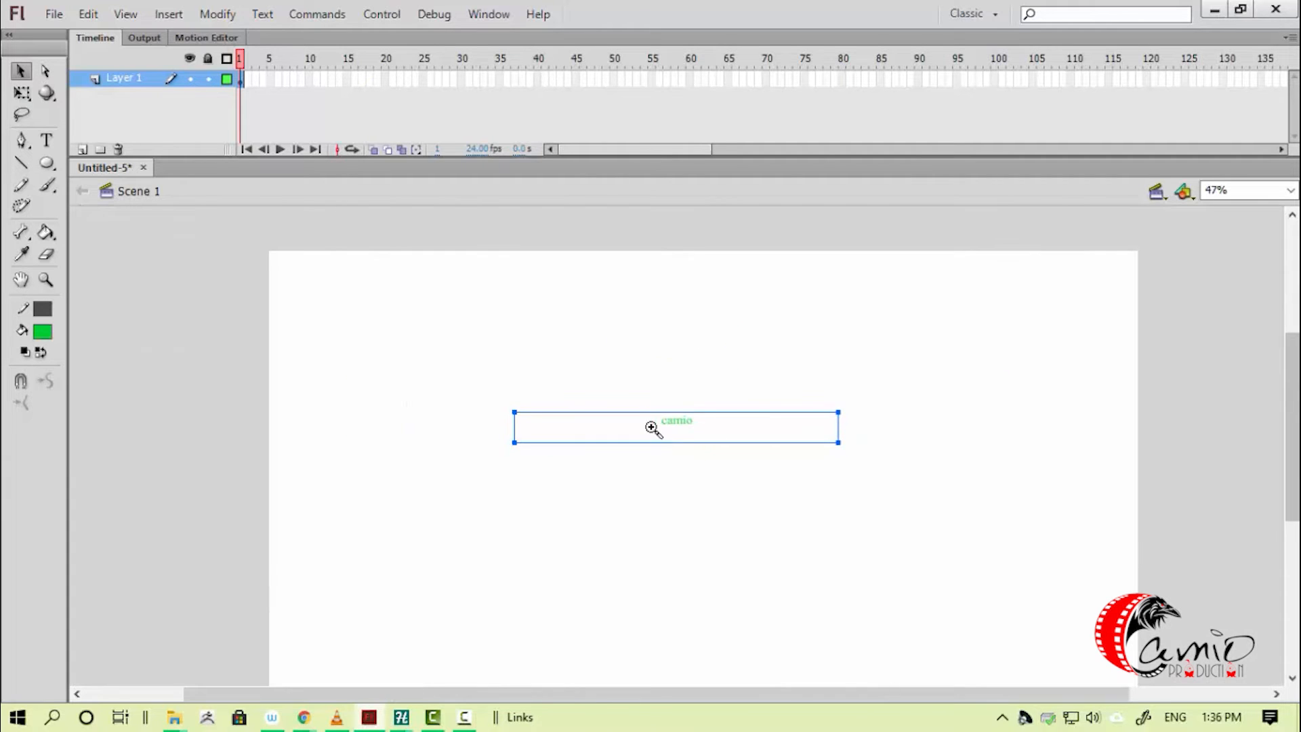
key(v)
drag(842, 408, 919, 409)
click(834, 425)
drag(730, 432, 707, 442)
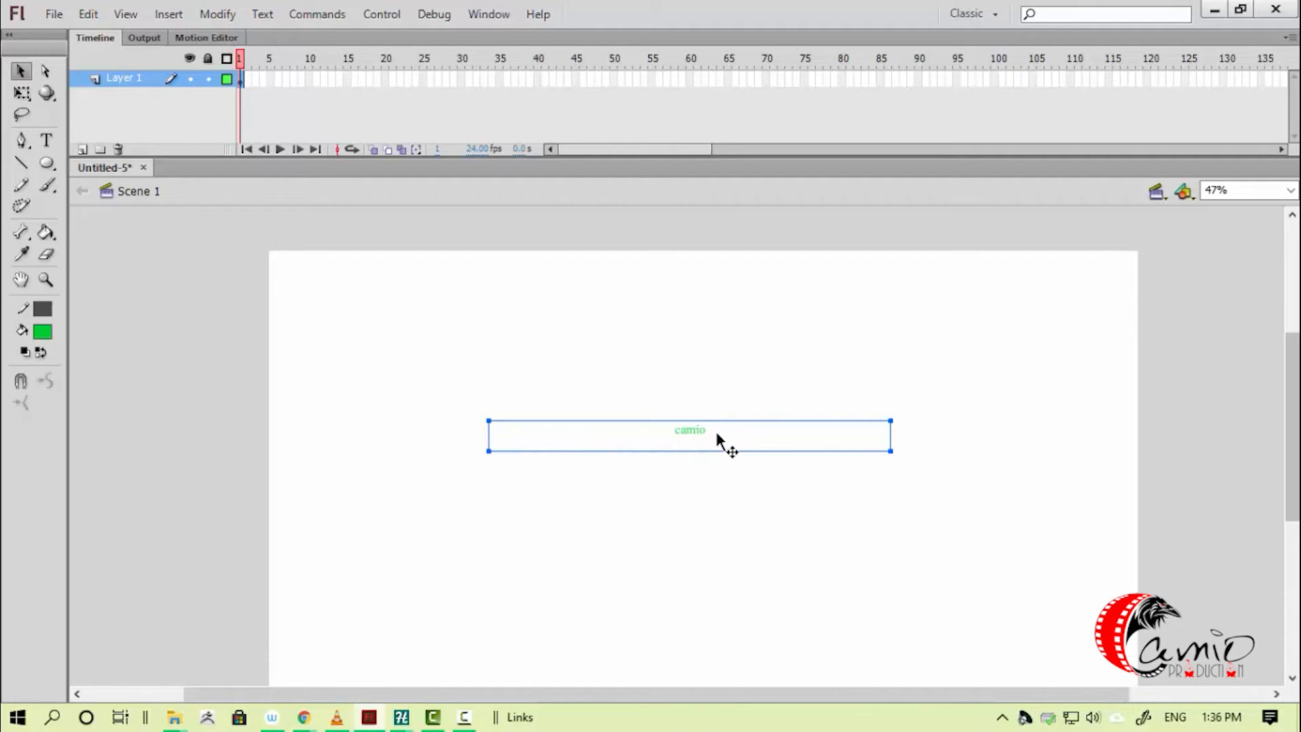
- Show the text properties, select the word "camio" and set its font to Tw Cen MT Condensed Extra Bold
key(ctrl+F3)
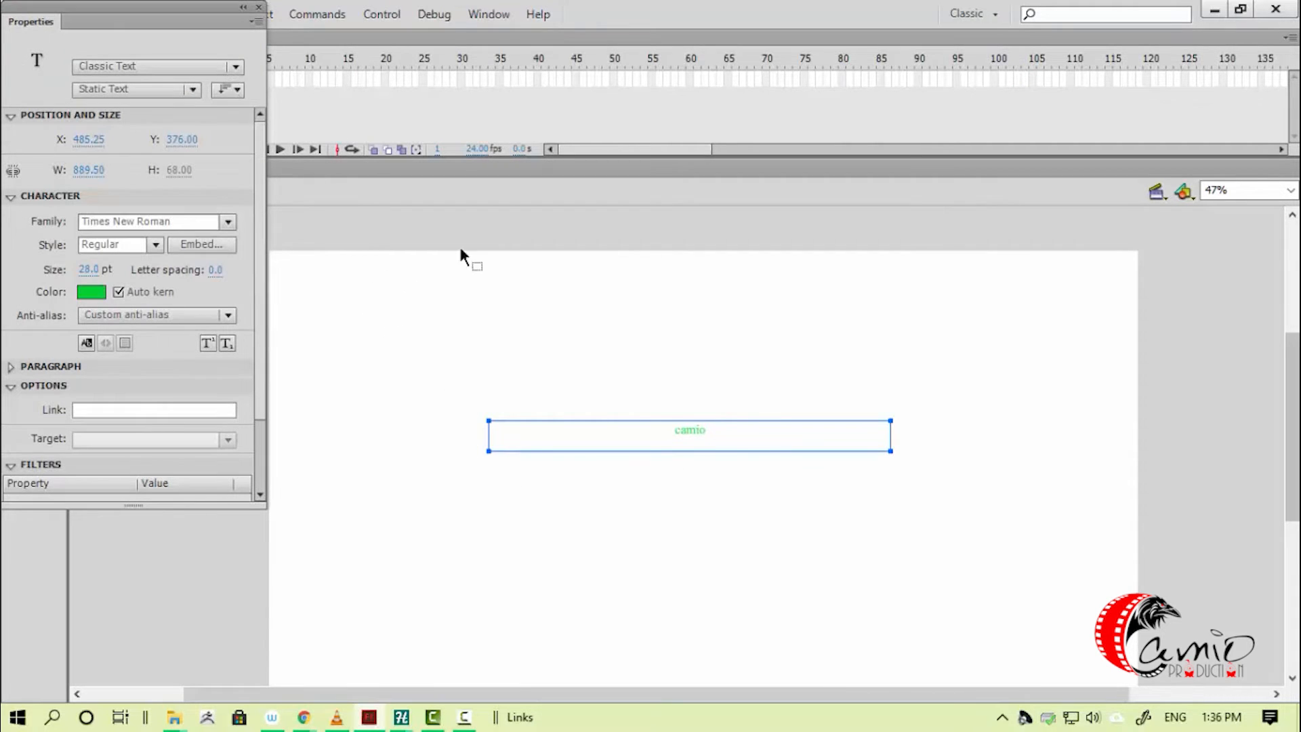
click(690, 428)
drag(708, 430, 655, 432)
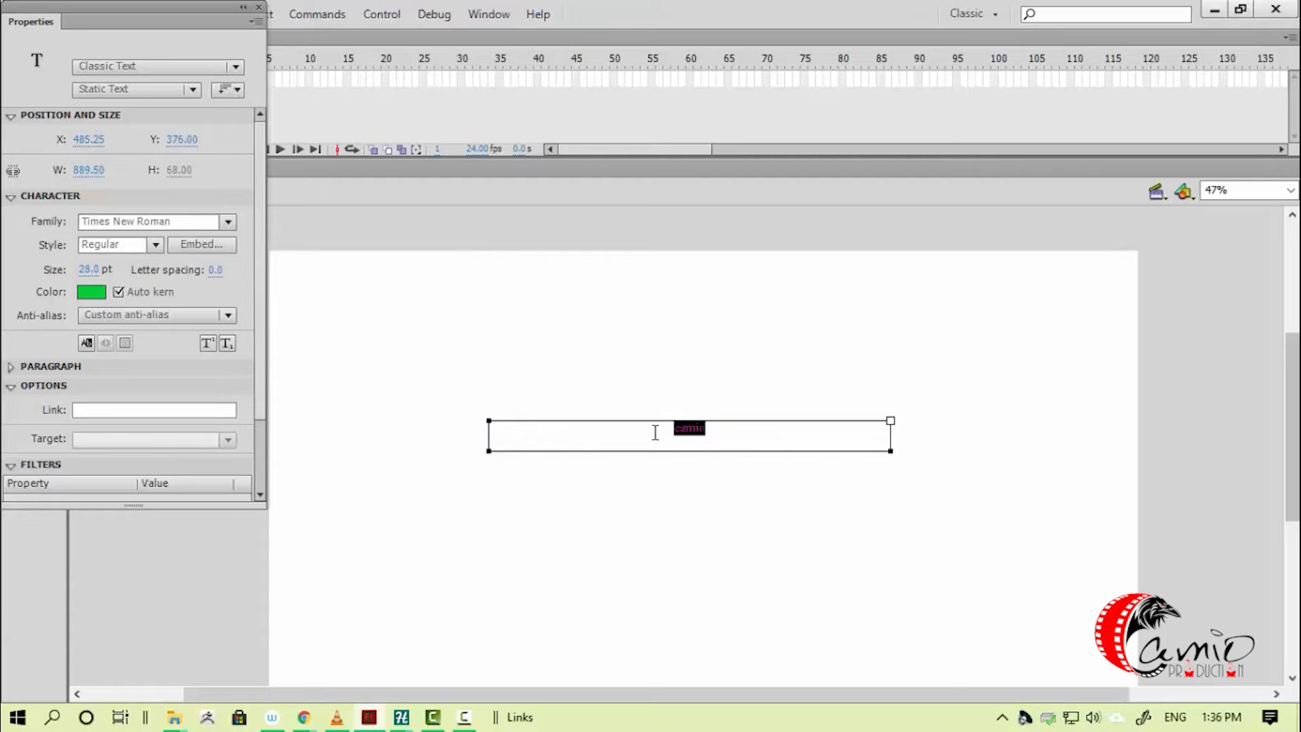
click(233, 68)
click(222, 64)
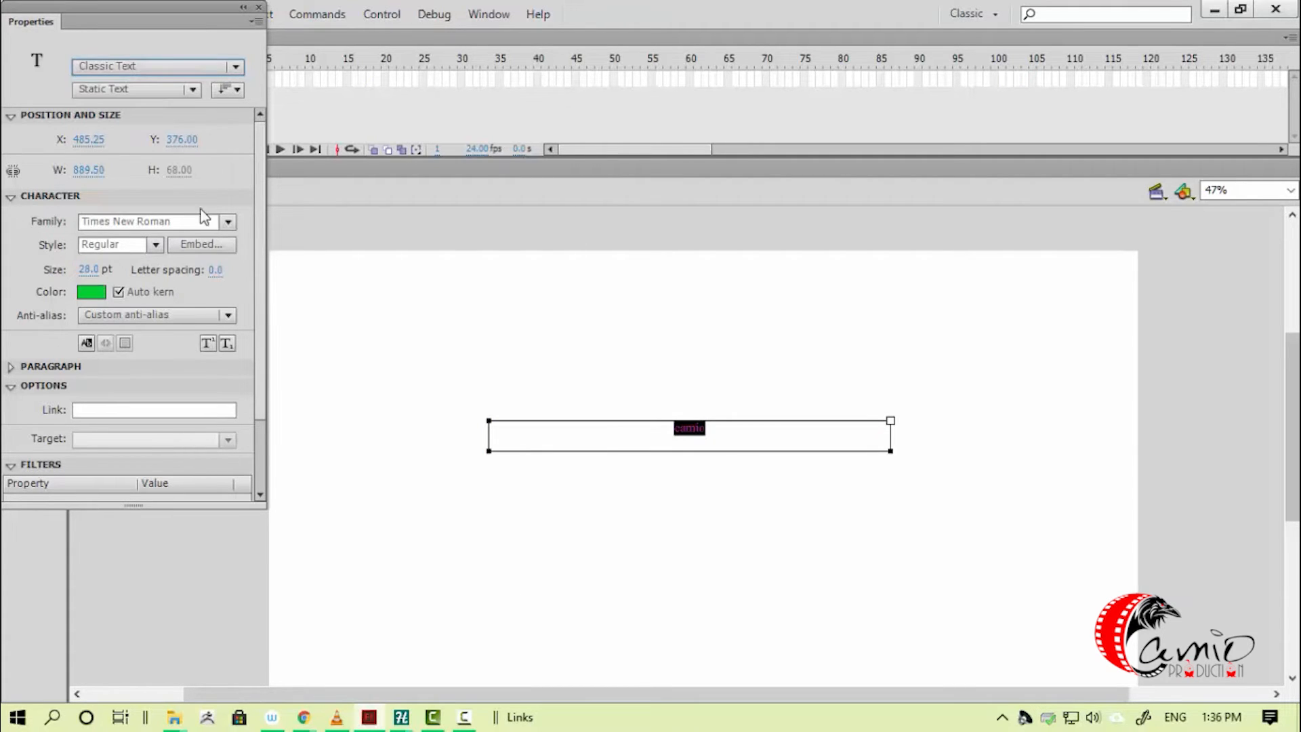
click(229, 222)
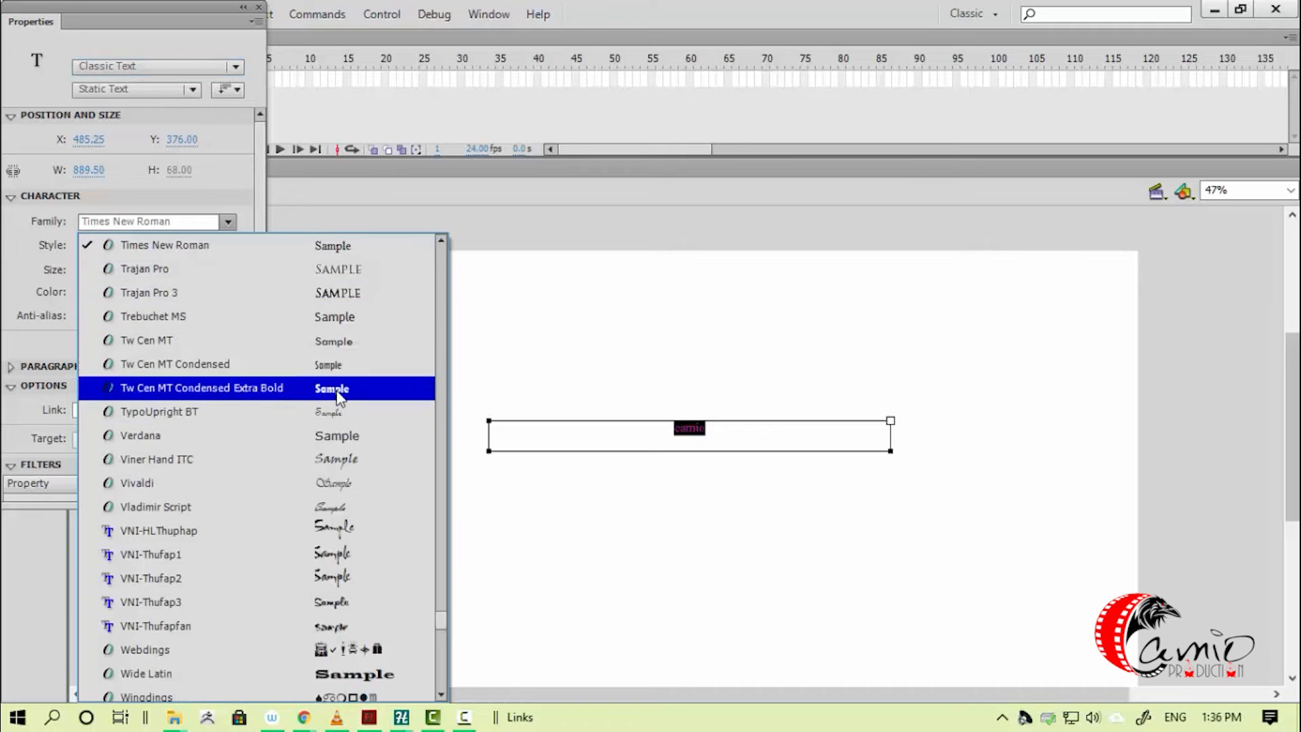
click(244, 384)
- Set the font of the word "camio" to Wide Latin, deselect the text and hide its properties
click(226, 222)
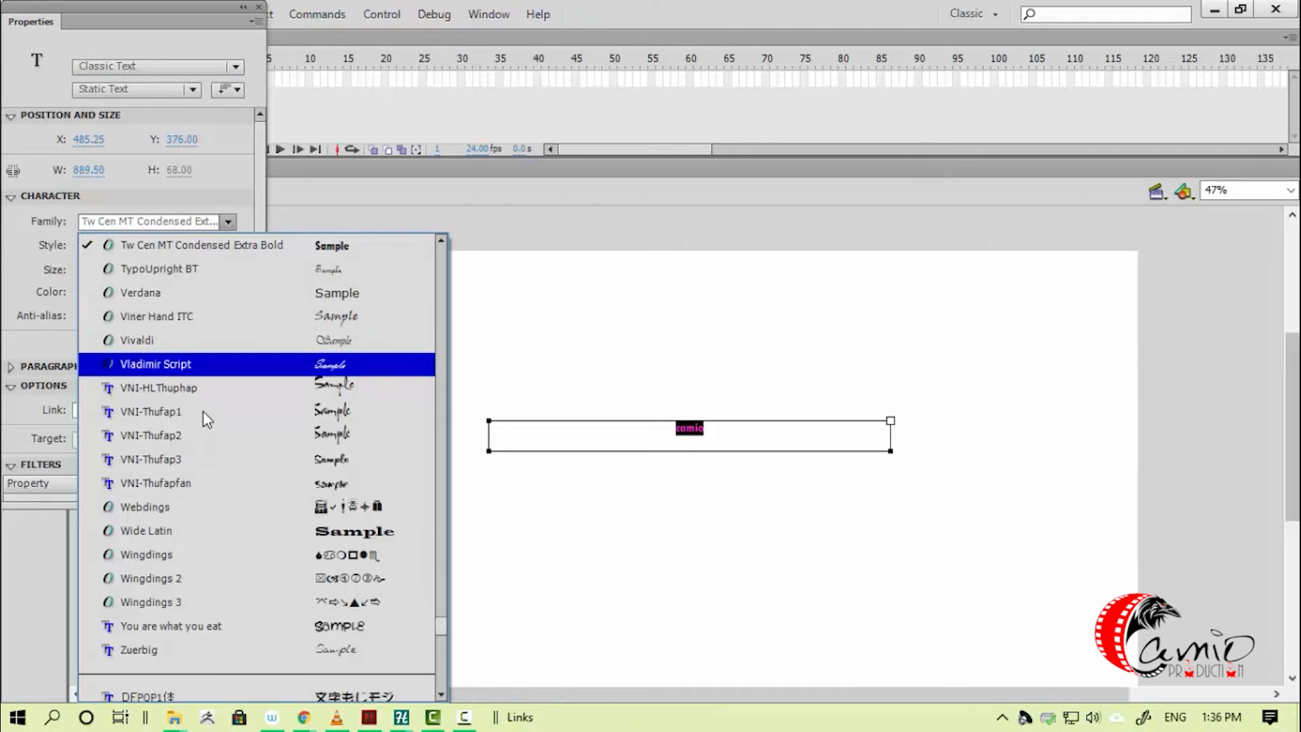
click(292, 531)
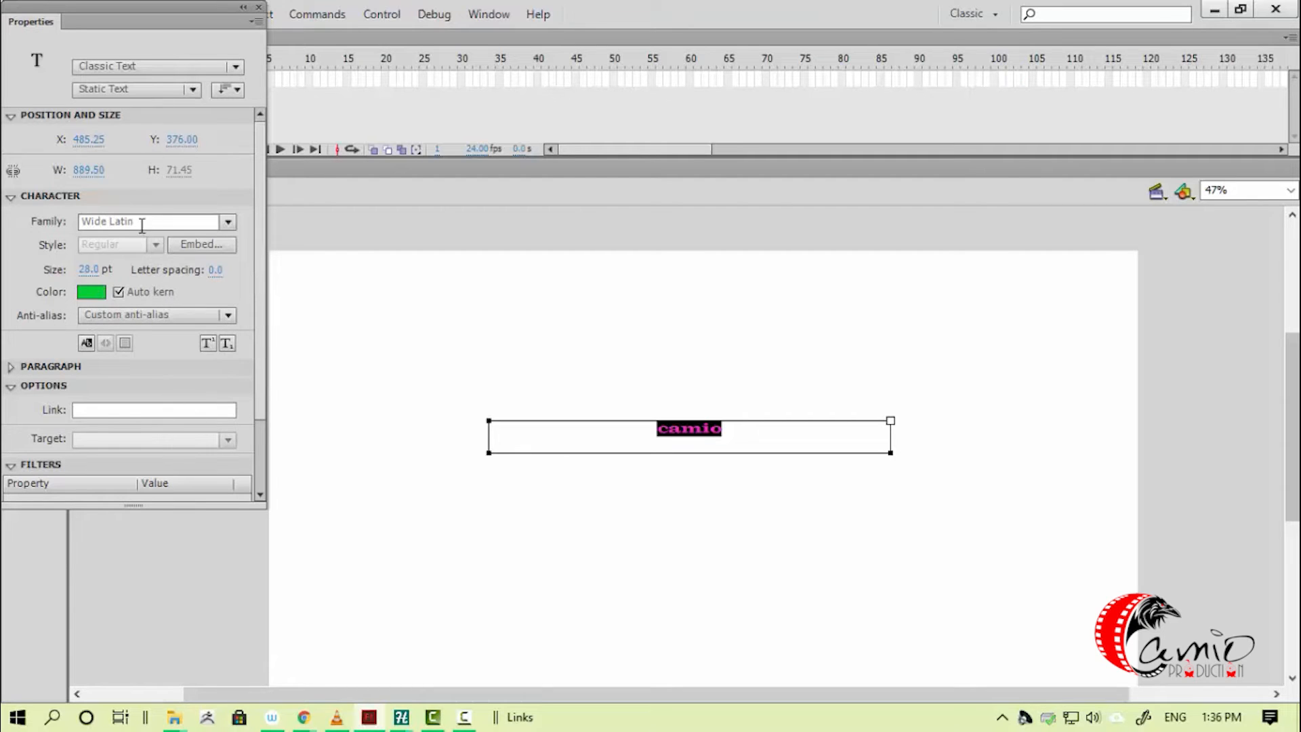
click(434, 360)
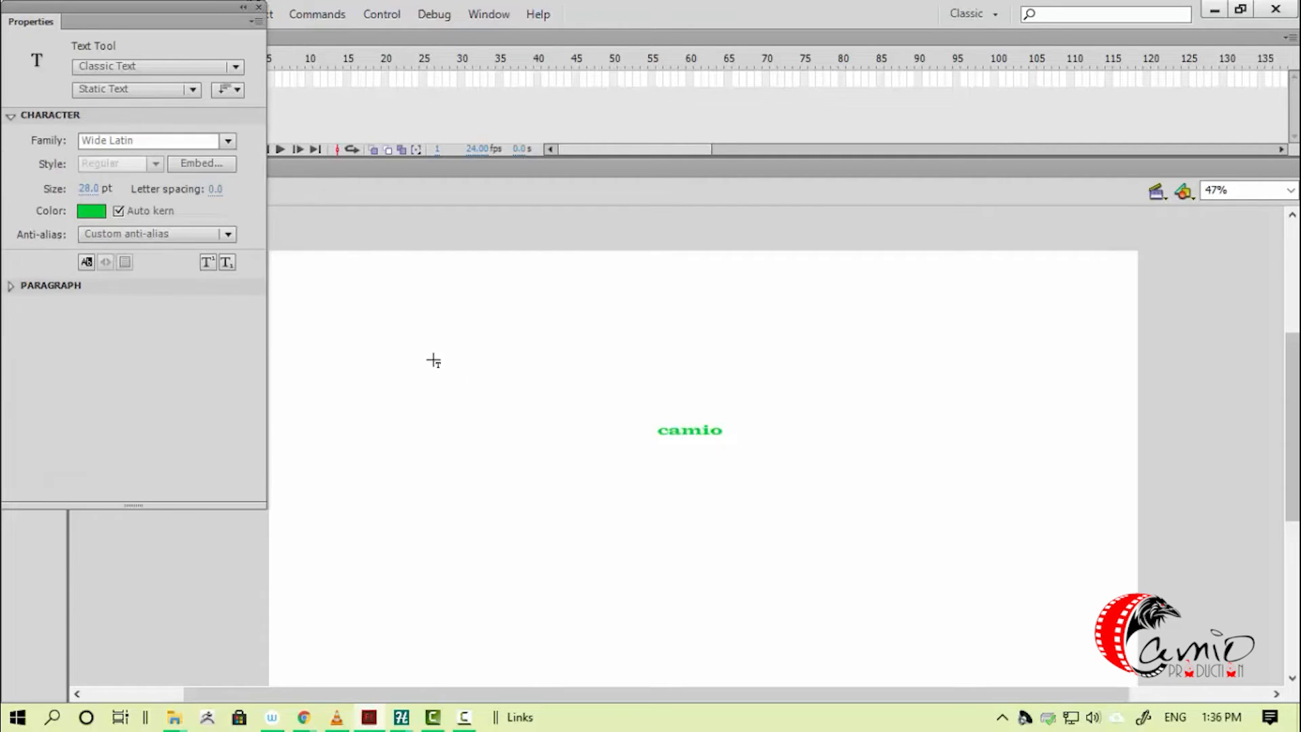
click(258, 6)
- Add the text "z" in the upper left area of the stage and delete it together with the word "camio"
click(466, 370)
text(z)
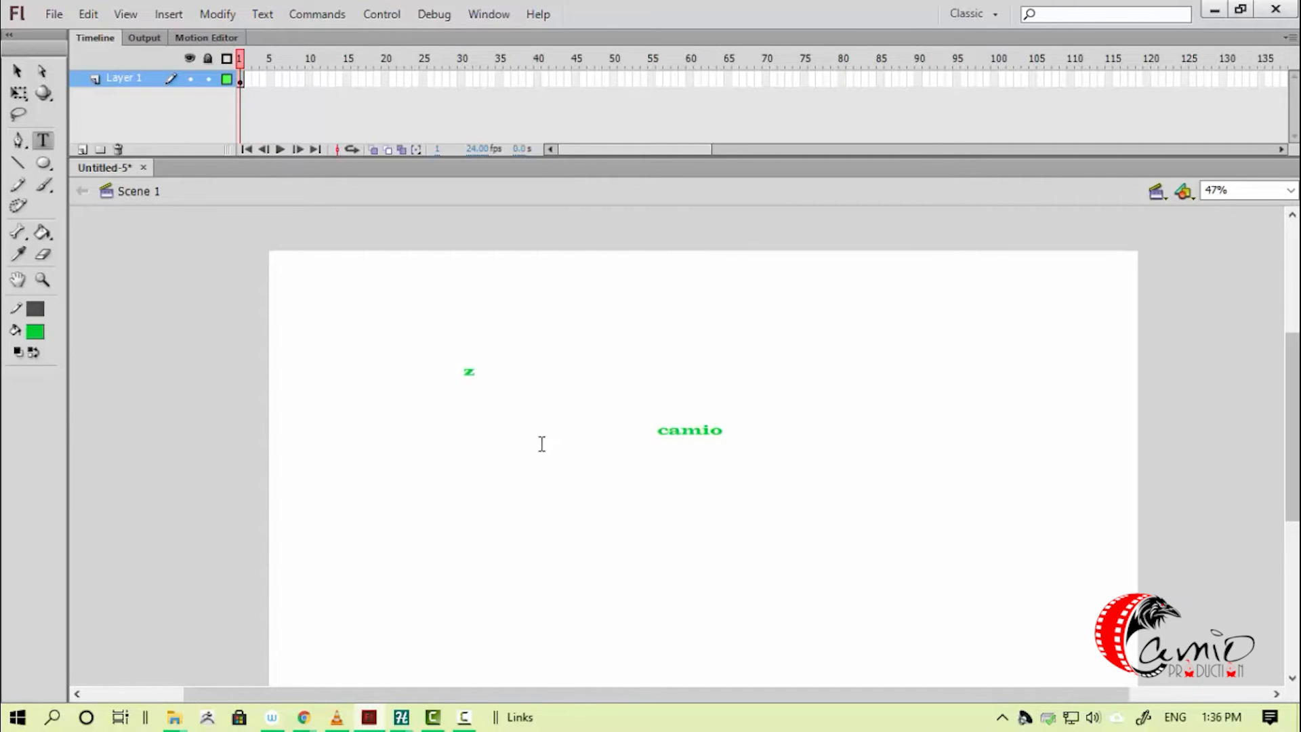
click(15, 71)
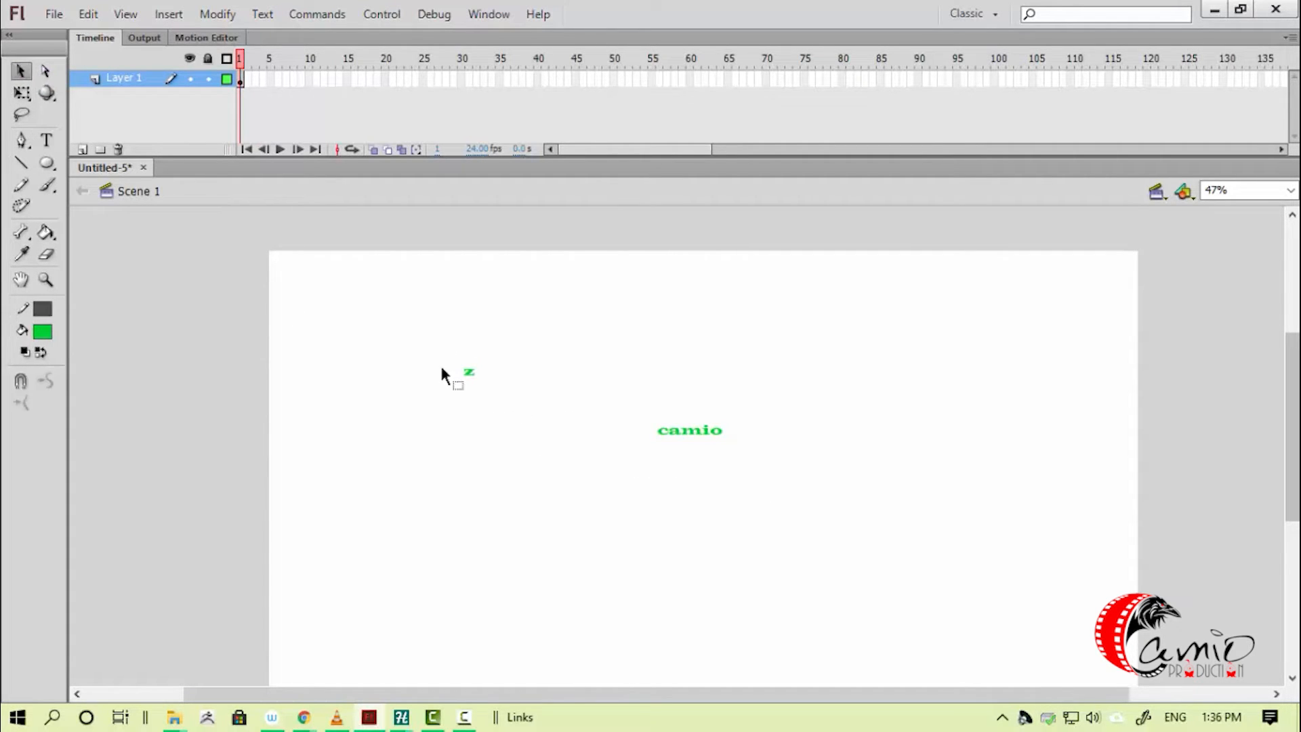
drag(416, 331, 881, 551)
key(Delete)
drag(625, 398, 707, 507)
- Draw a green oval in the middle of the stage with the Oval tool and increase the tool's stroke size
click(47, 162)
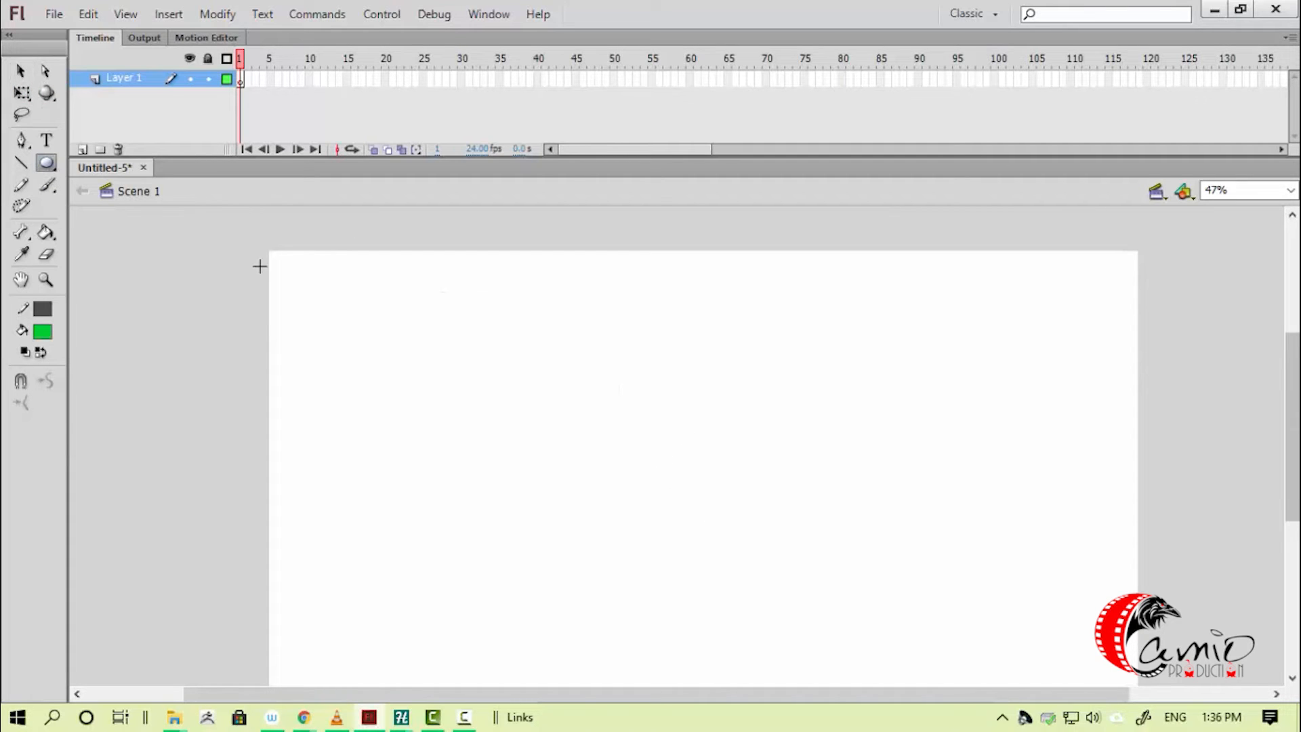
drag(532, 363, 858, 573)
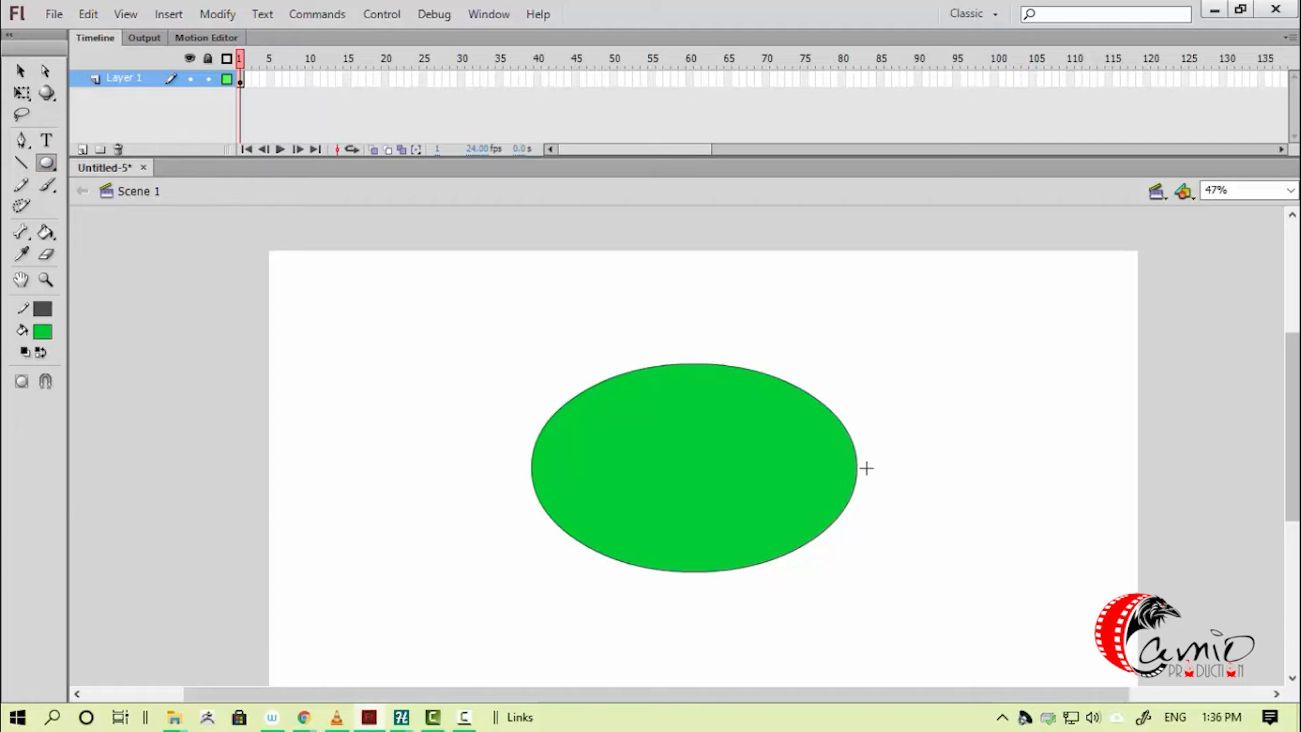
key(ctrl+F3)
mouse_move(95, 151)
mouse_down()
mouse_move(136, 151)
mouse_move(110, 152)
mouse_up()
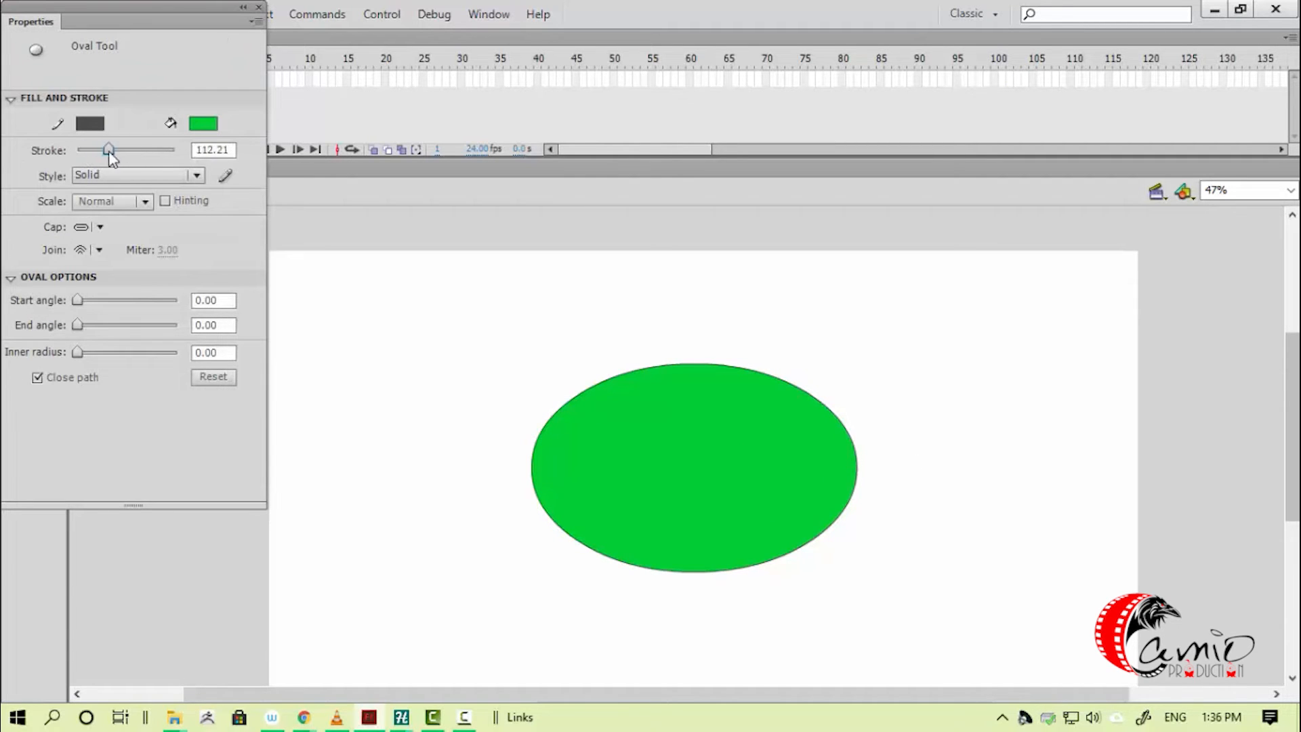
click(259, 8)
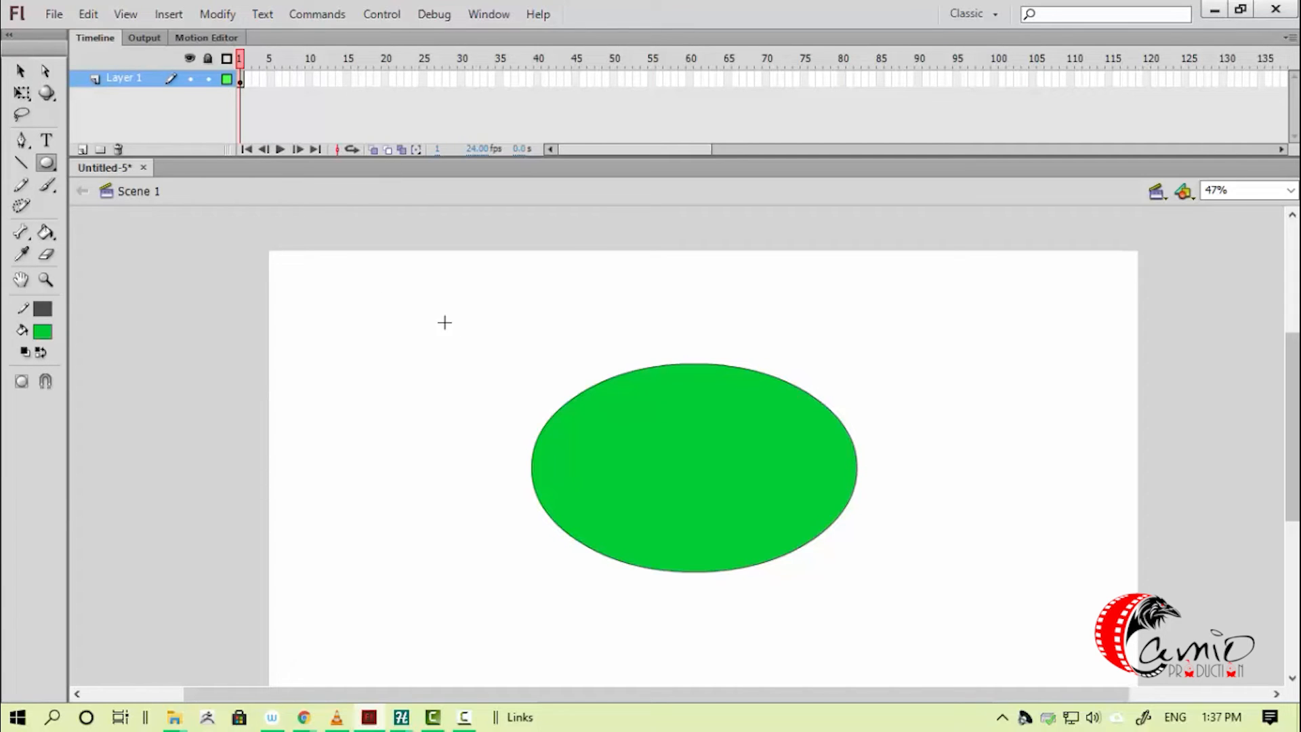
- Select the whole green oval with its outline and delete it from the stage
click(20, 71)
click(666, 452)
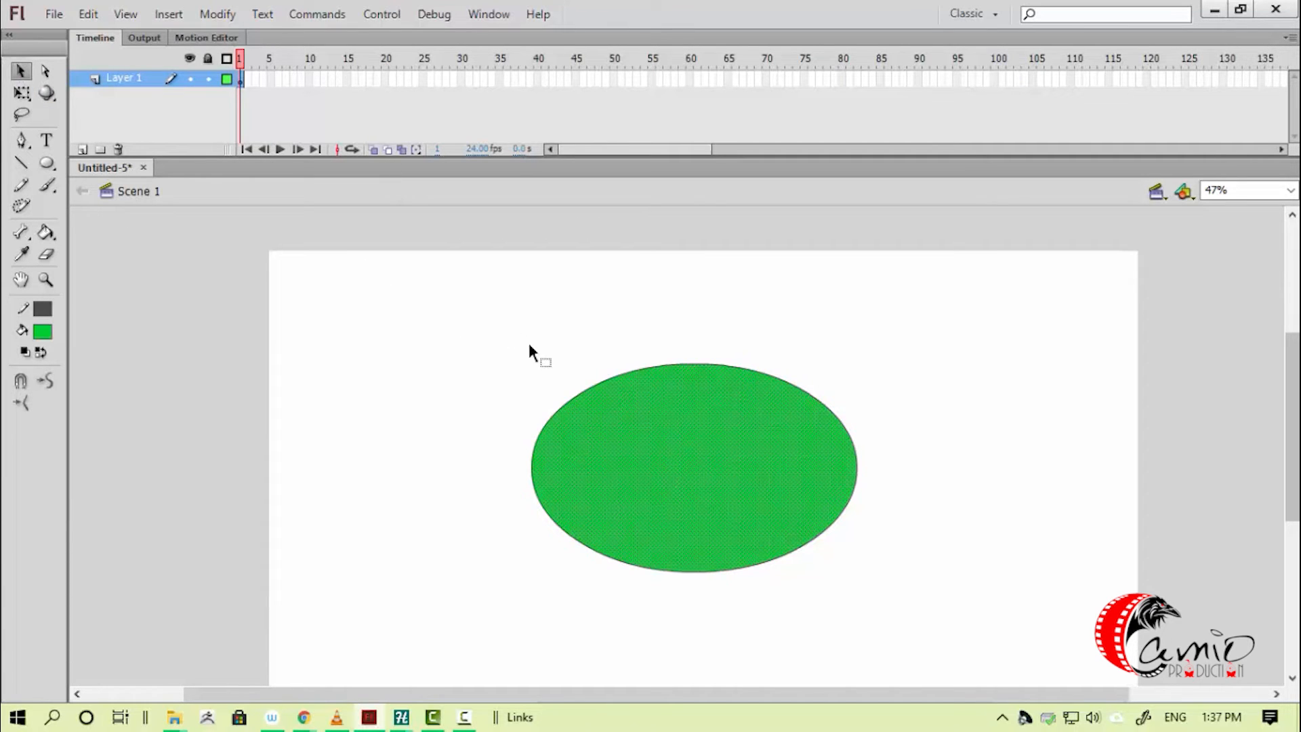
drag(488, 317, 968, 675)
key(Delete)
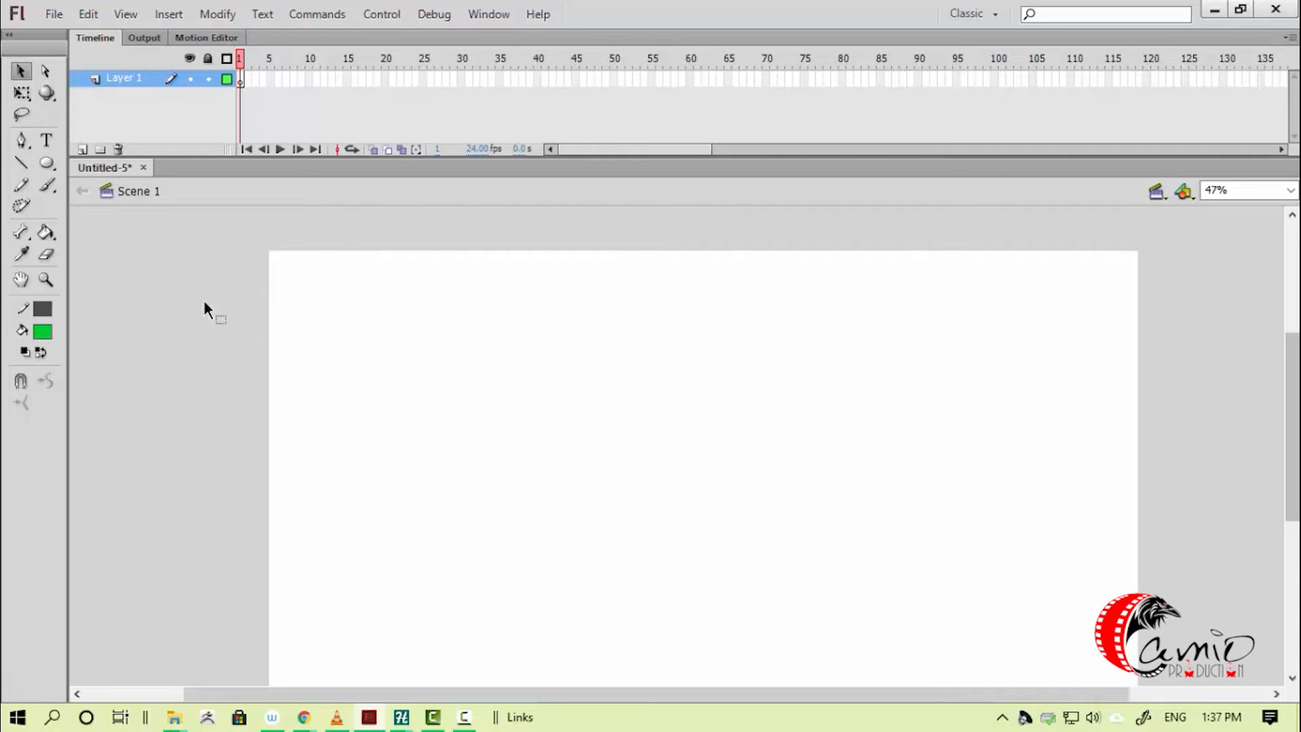
- Set the fill colour to red and draw a rising diagonal line about 1330 px wide and 250 px high with the Line tool
click(21, 162)
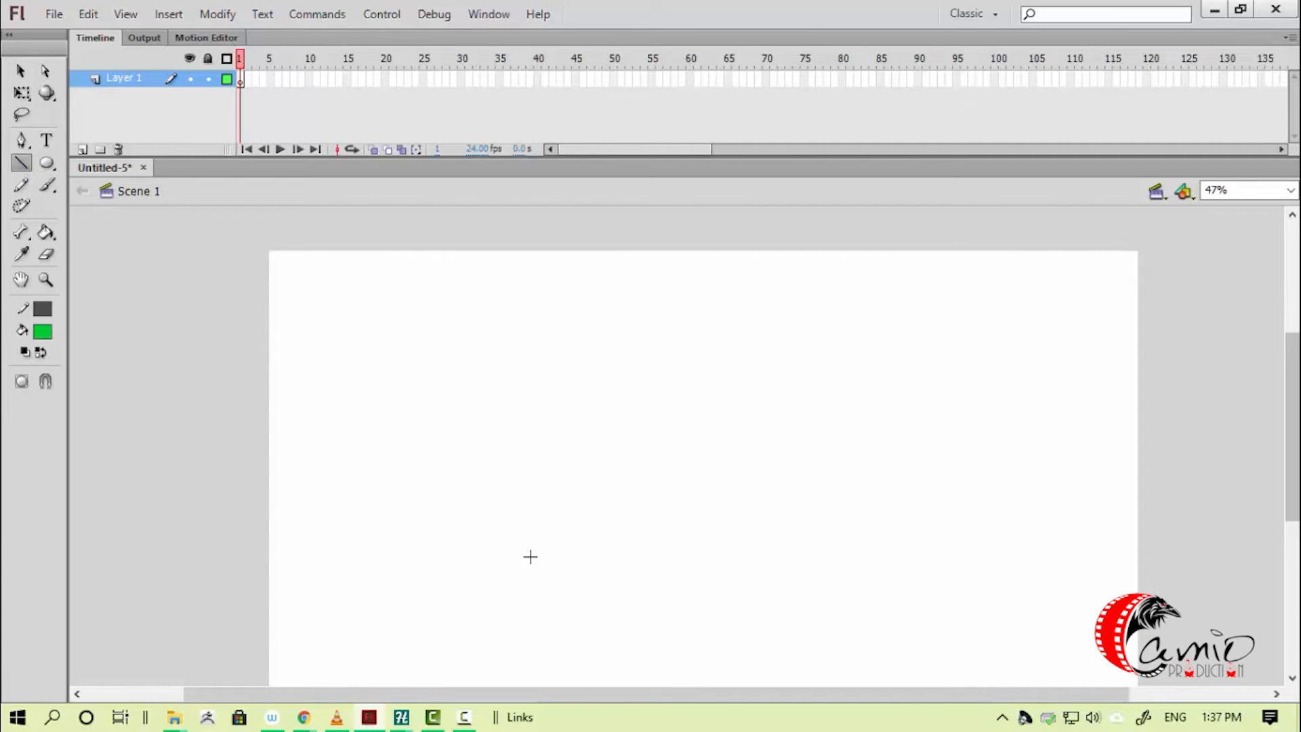
click(42, 331)
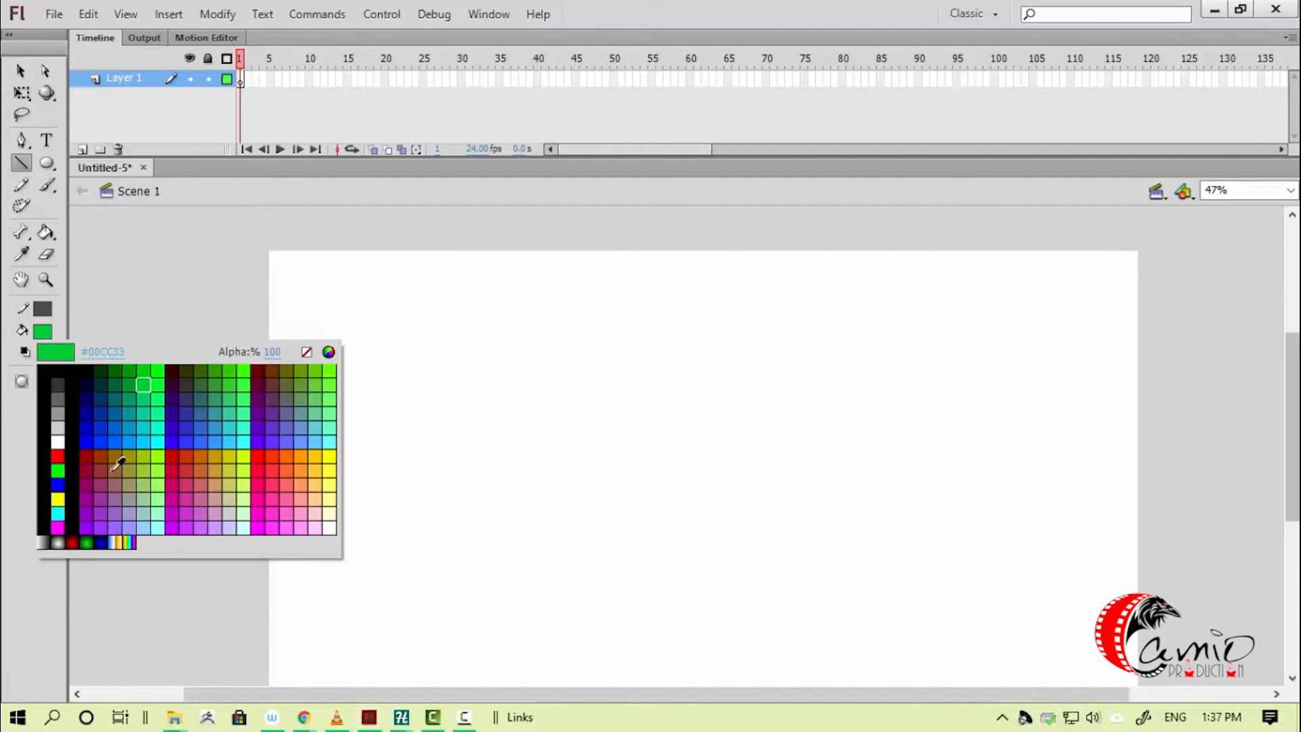
click(58, 456)
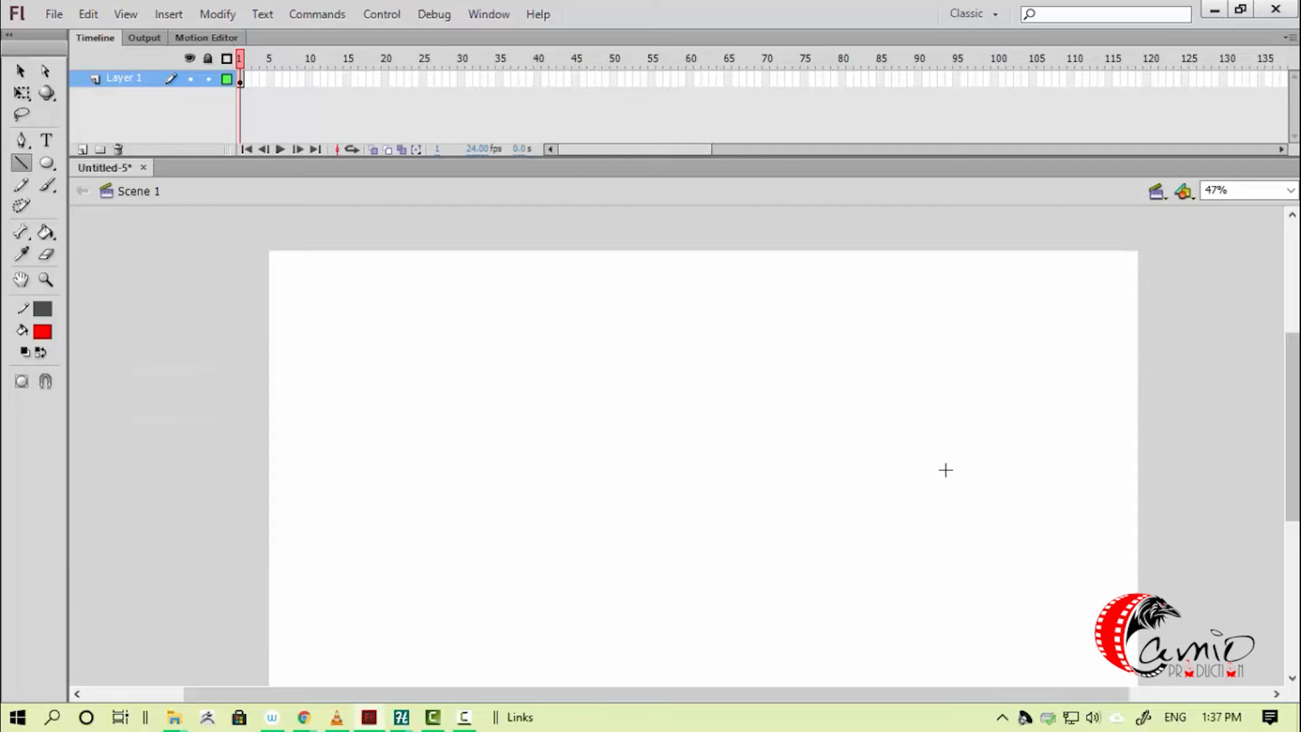
key(v)
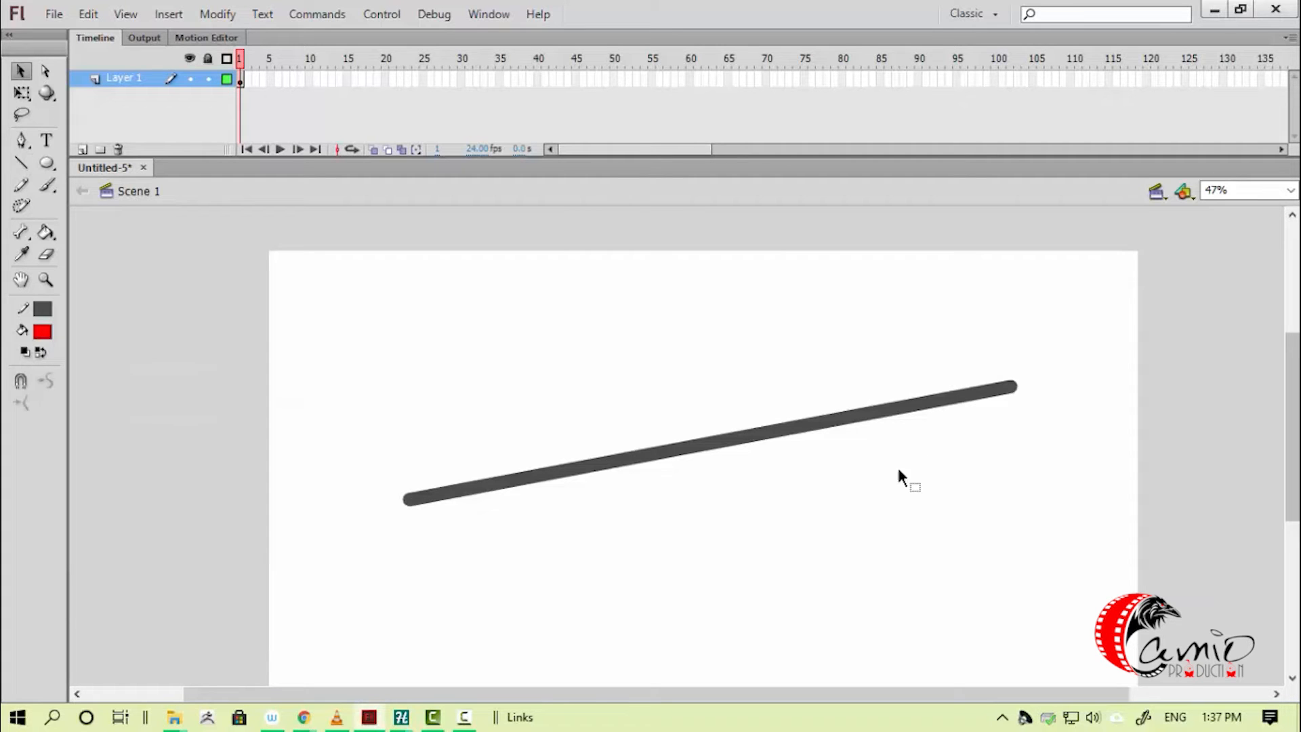
- Select the diagonal line, show its properties and reduce its stroke size to 8.25
key(ctrl+space)
drag(356, 349, 848, 598)
key(space)
drag(641, 467, 513, 479)
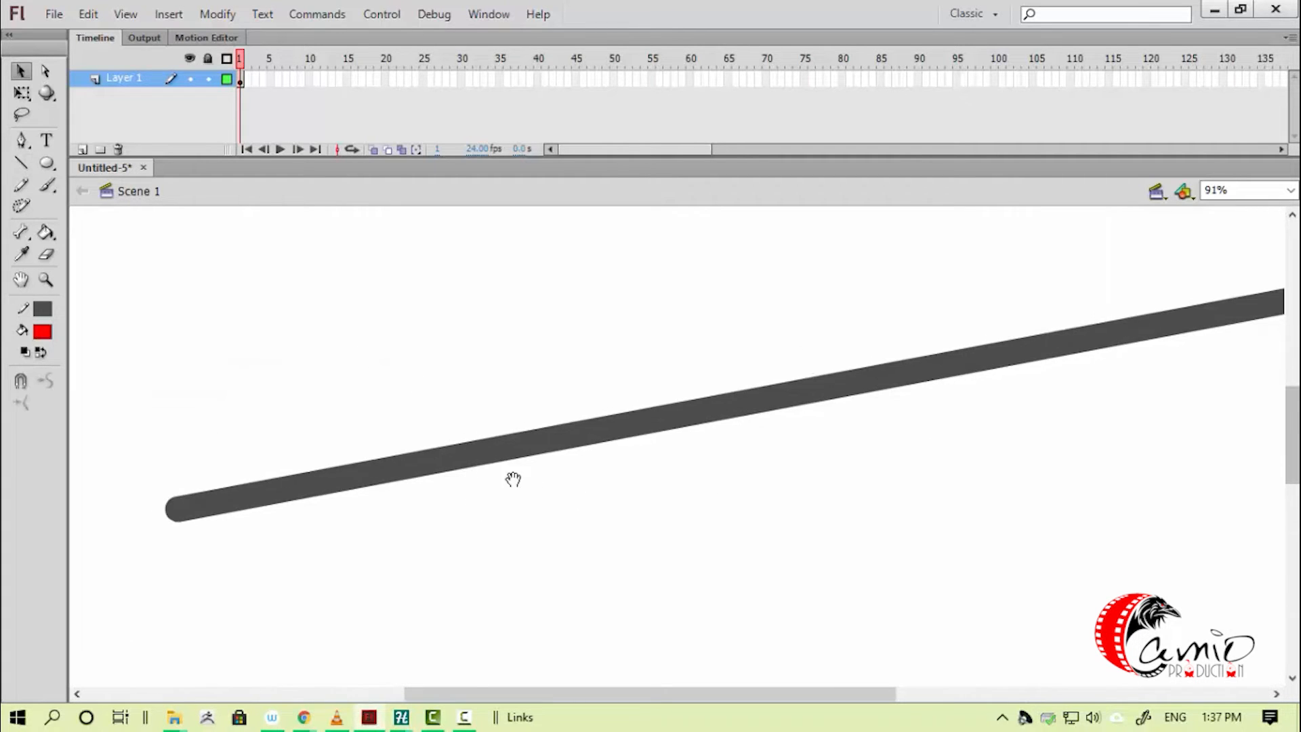
key(ctrl+minus)
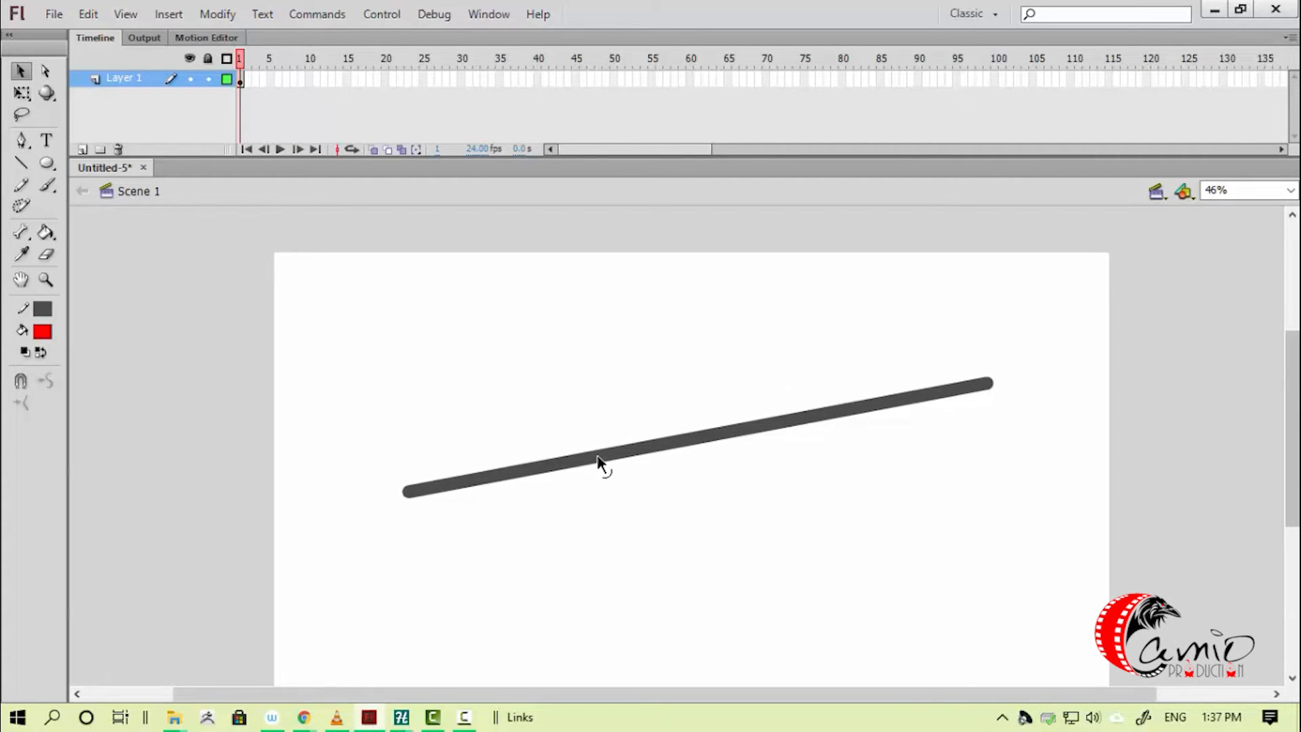
click(598, 461)
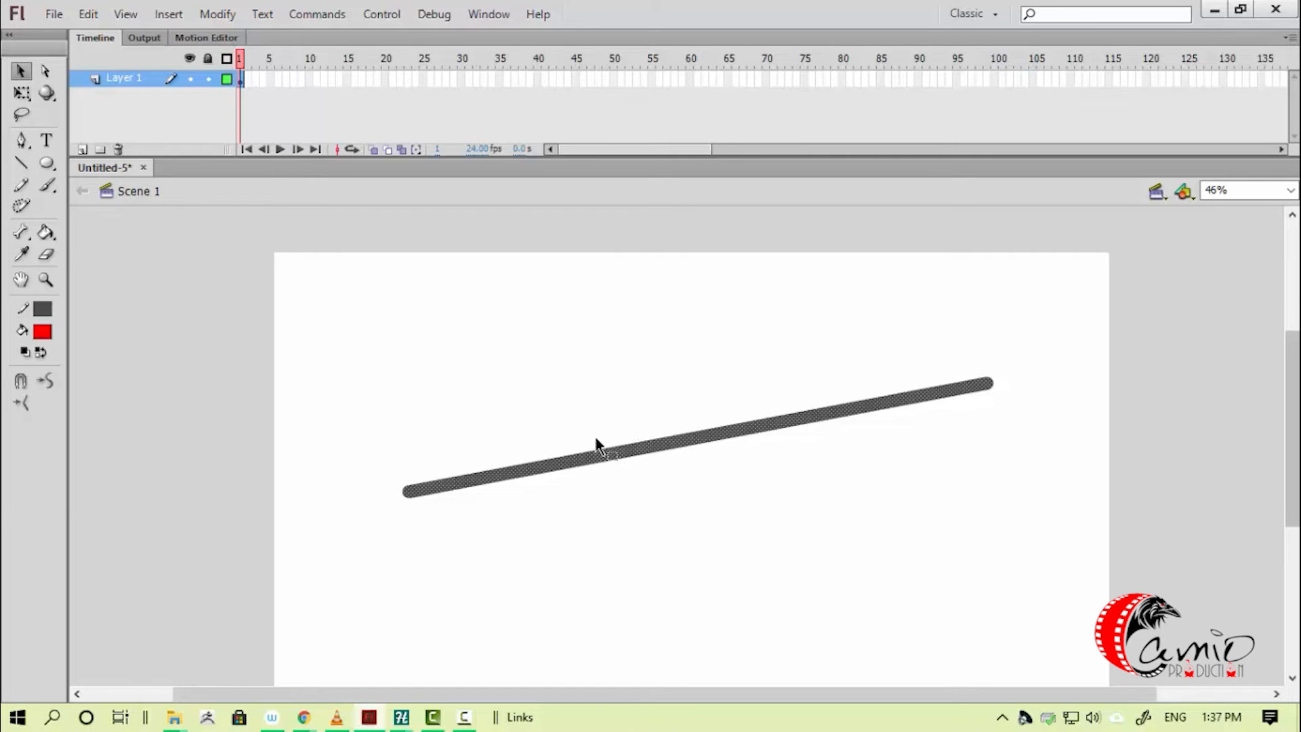
key(ctrl+F3)
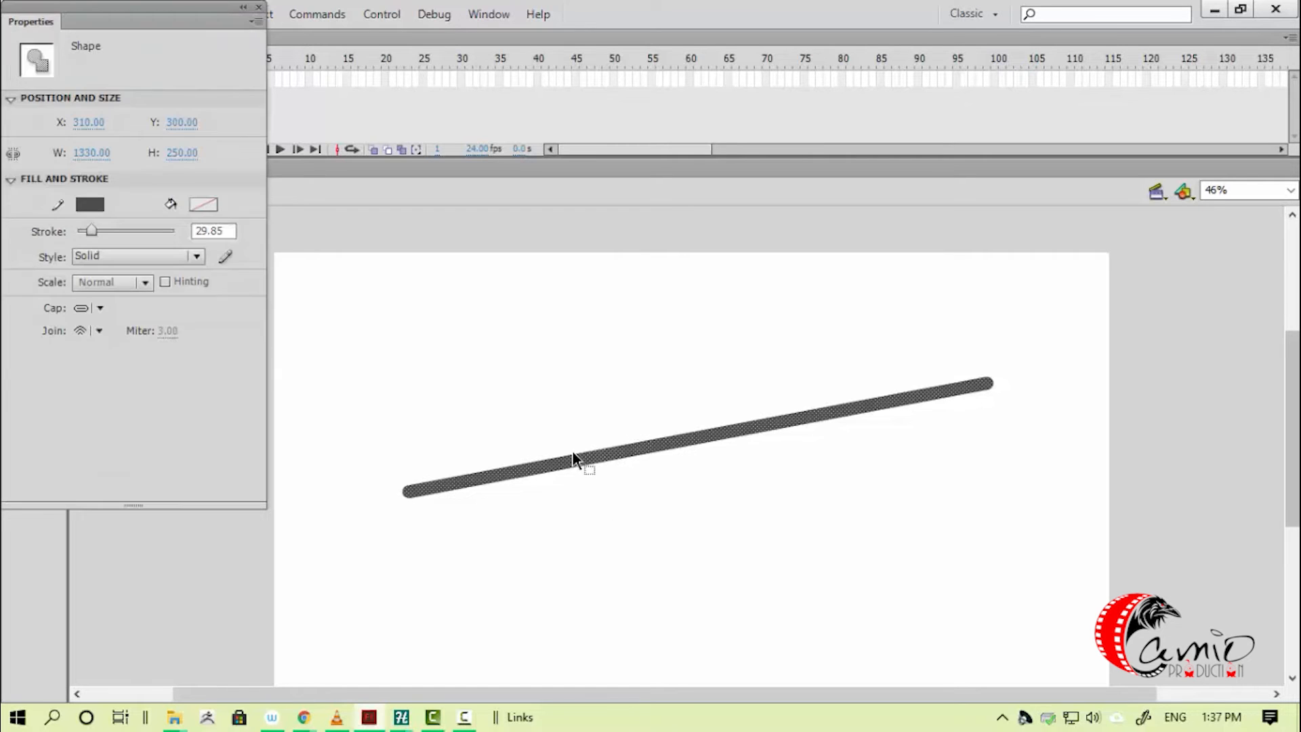
click(625, 498)
click(630, 452)
click(611, 481)
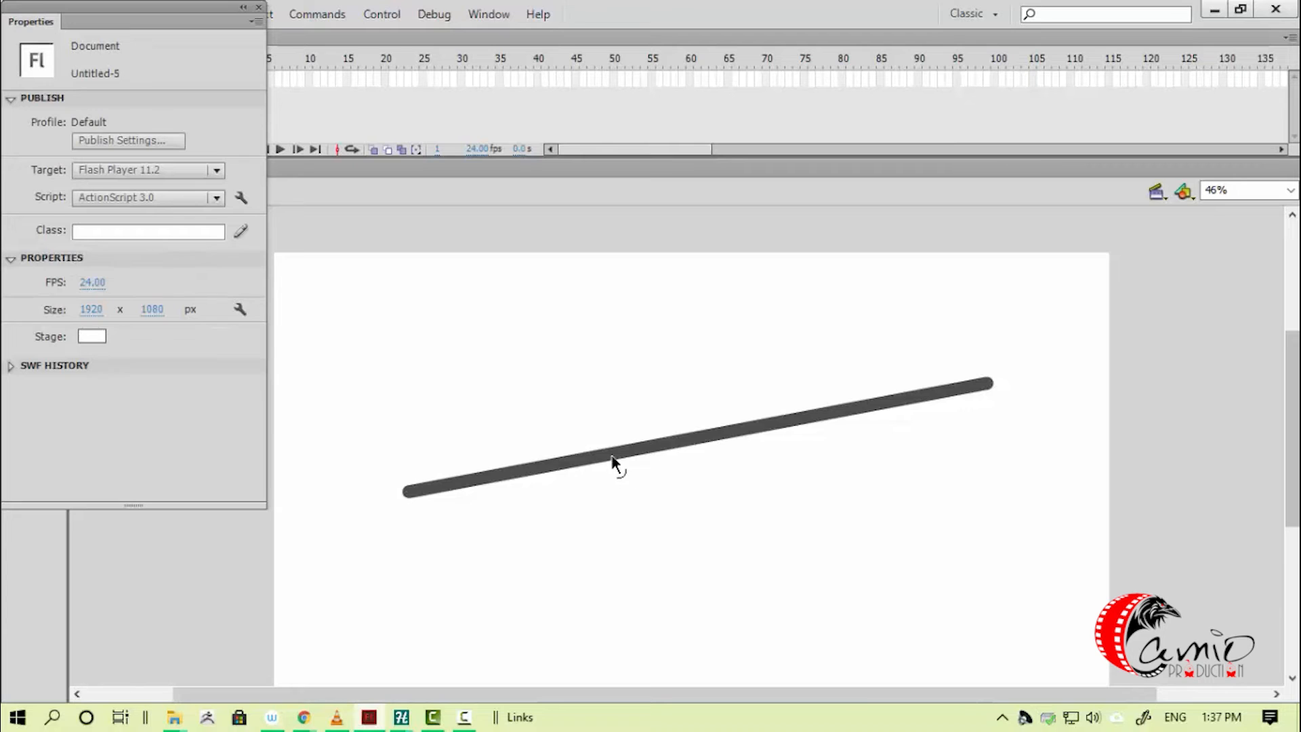
click(612, 463)
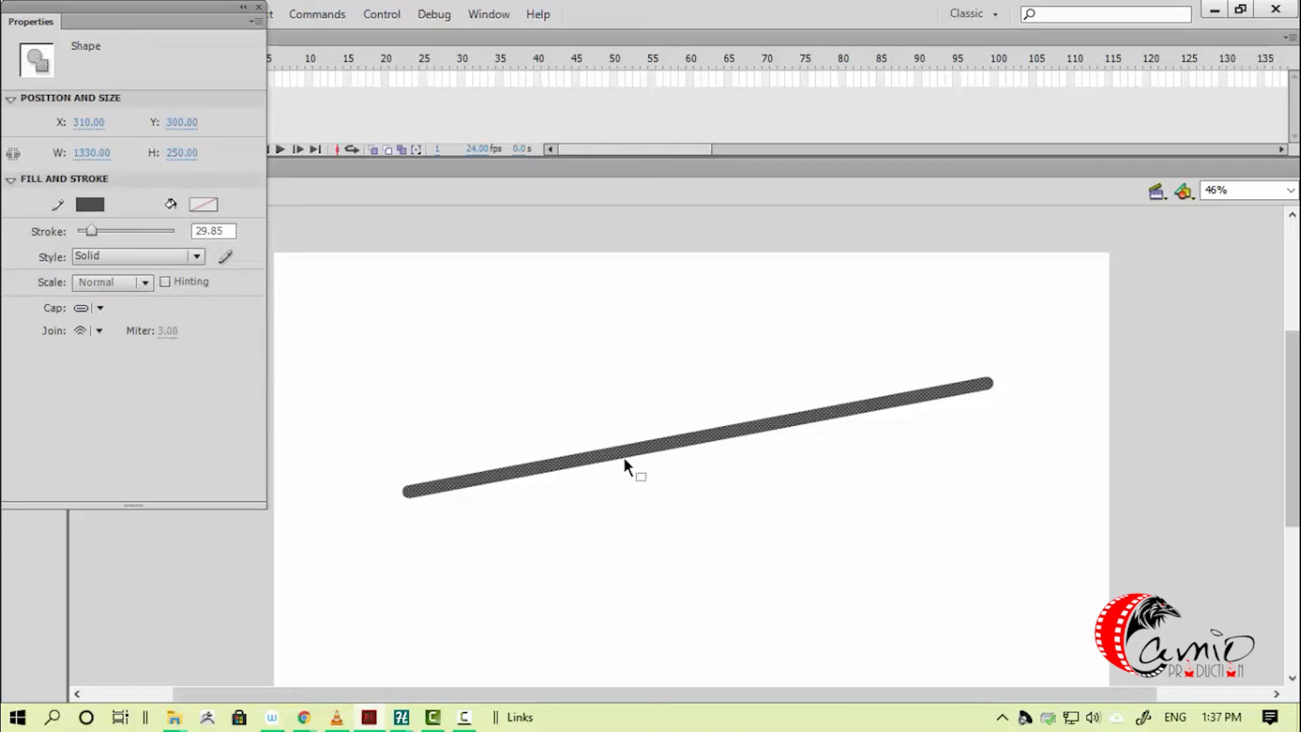
mouse_move(90, 231)
mouse_down()
mouse_move(128, 232)
mouse_move(79, 239)
mouse_up()
- Try the Hairline, Dashed, Dotted and Ragged stroke styles on the diagonal line
click(195, 256)
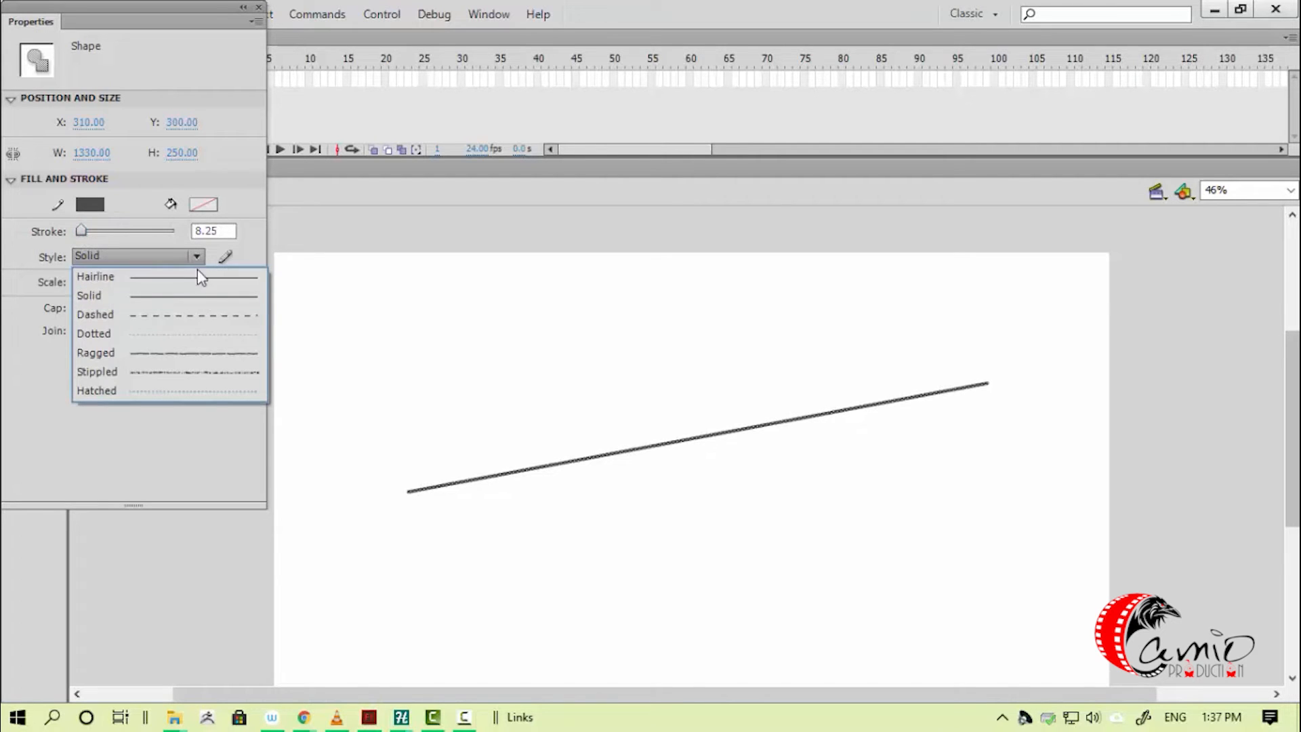
click(201, 278)
click(196, 257)
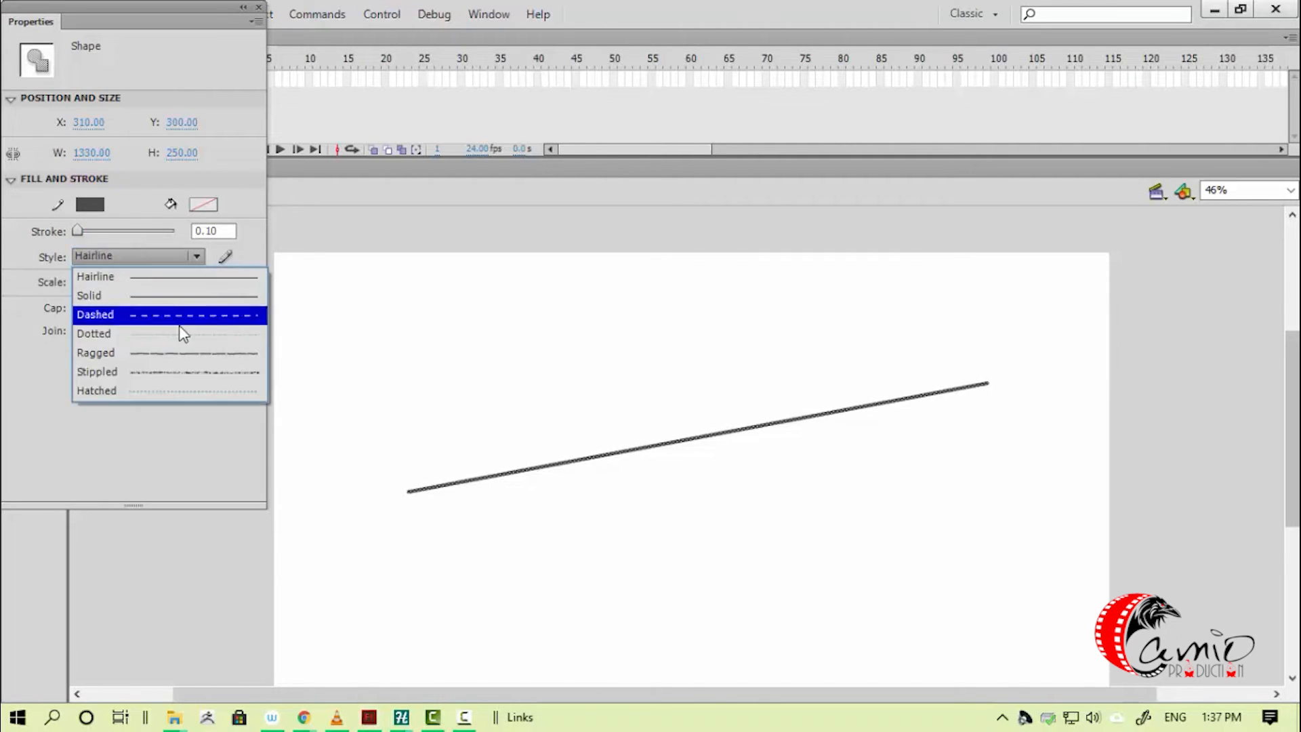
key(Escape)
click(197, 256)
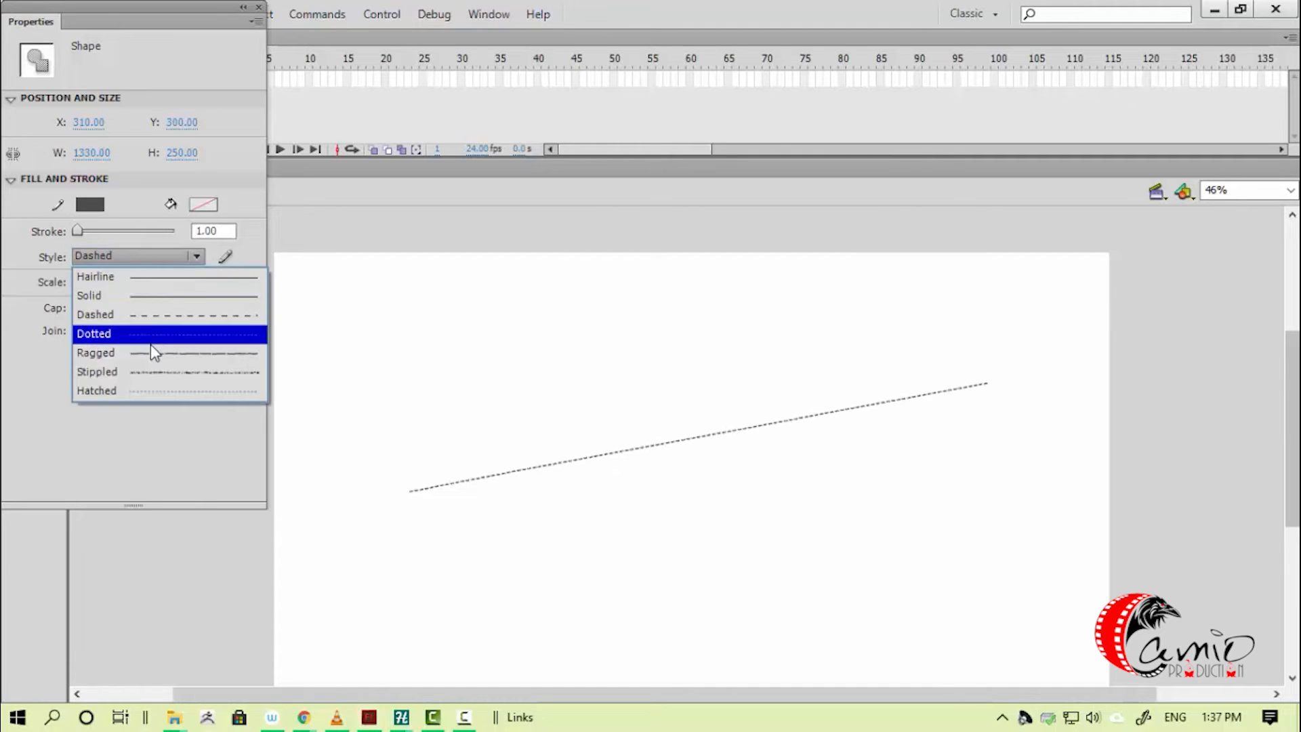
click(164, 337)
click(195, 255)
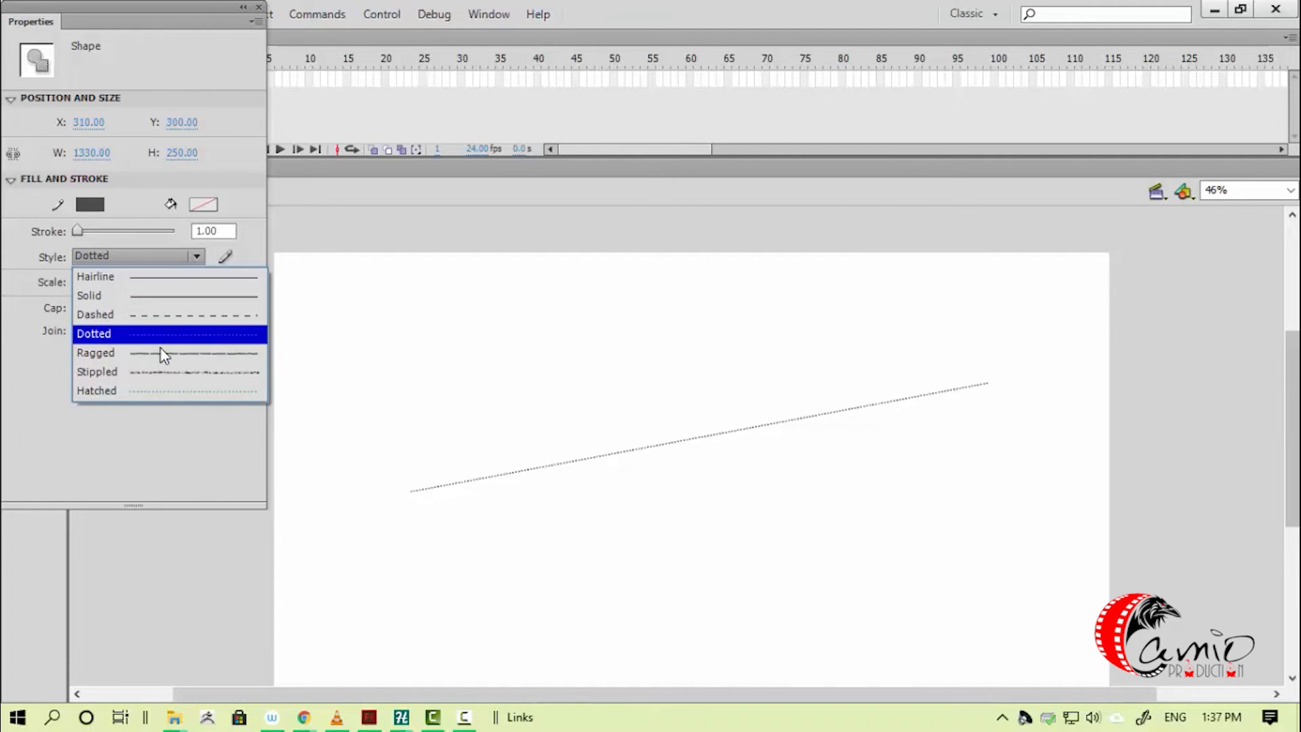
click(170, 374)
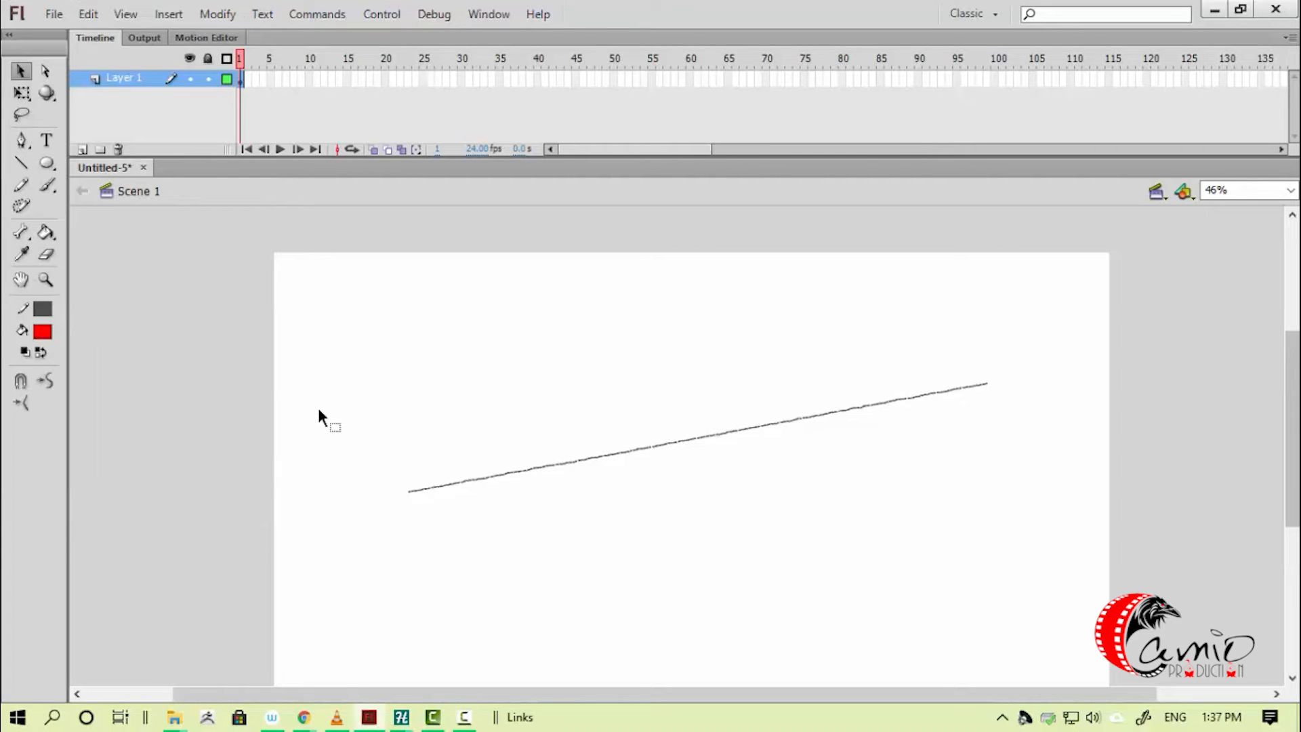
- Set the diagonal line's stroke style to Hairline, hide the properties and deselect the line
key(ctrl+F3)
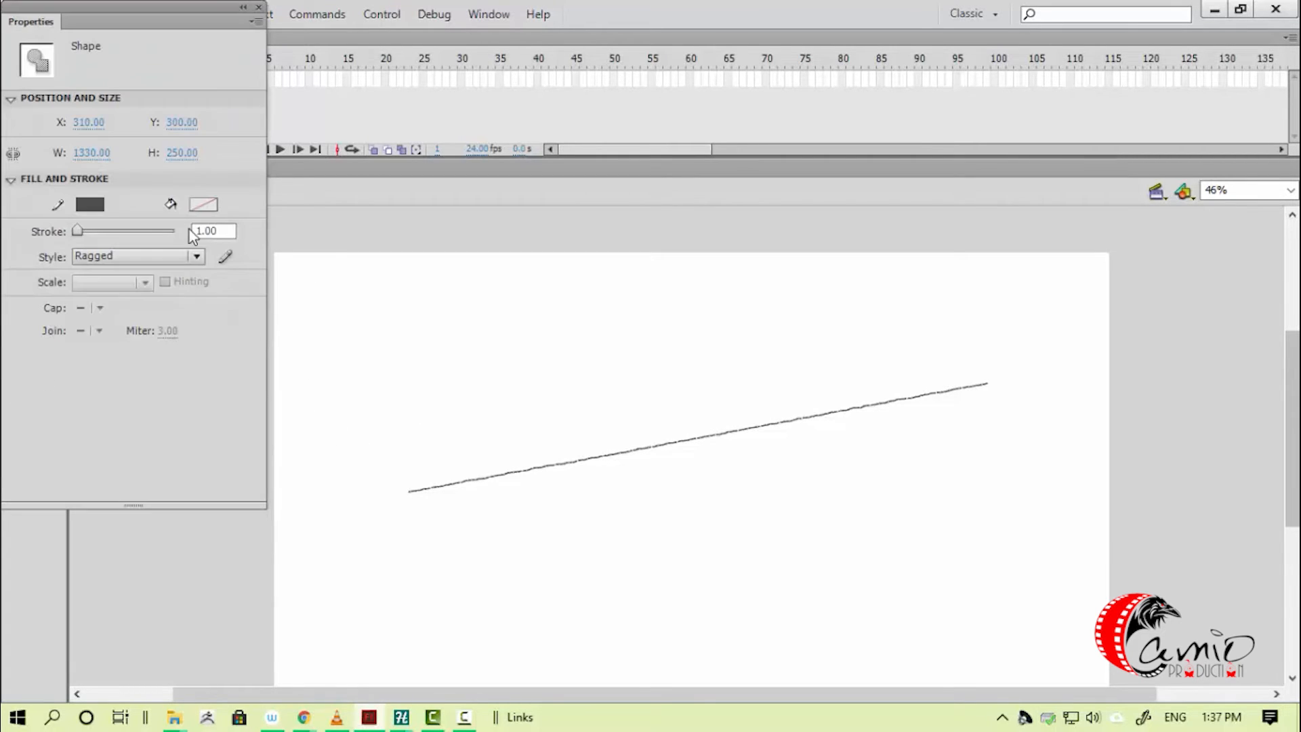
click(196, 256)
click(122, 277)
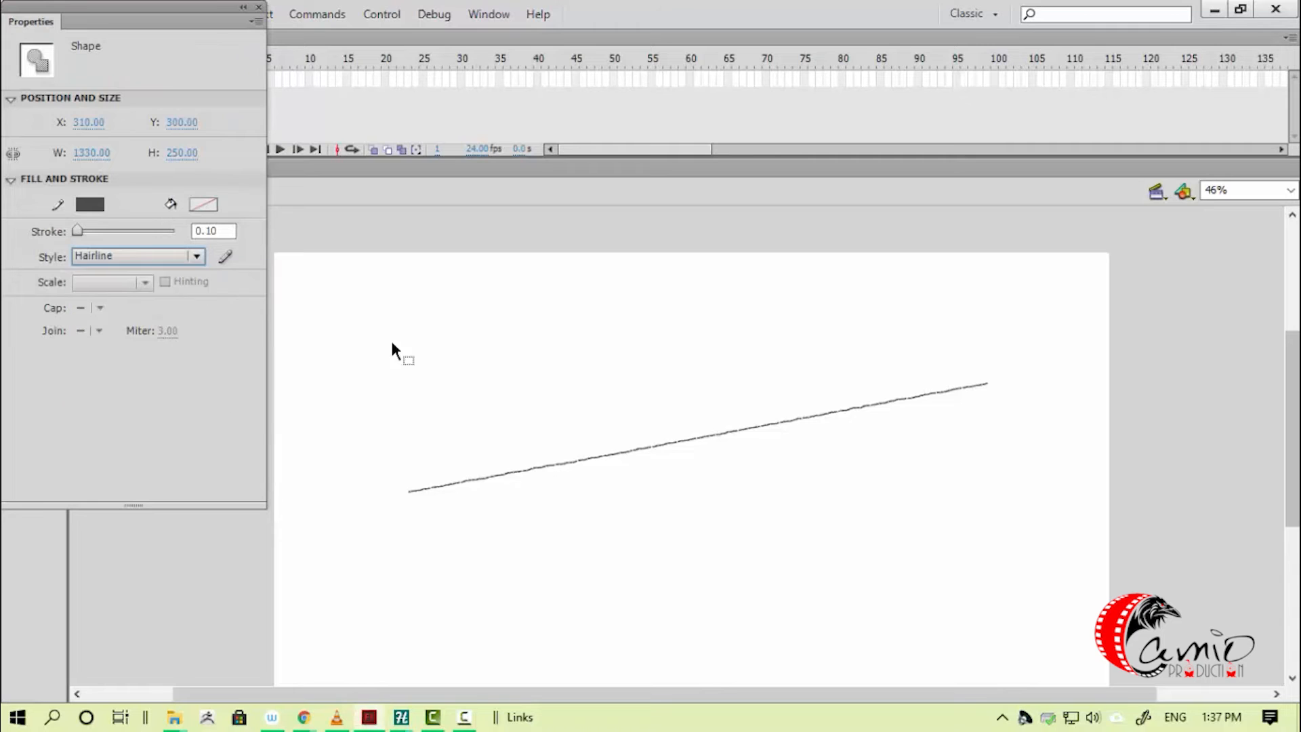
click(460, 328)
click(251, 10)
drag(345, 307, 996, 543)
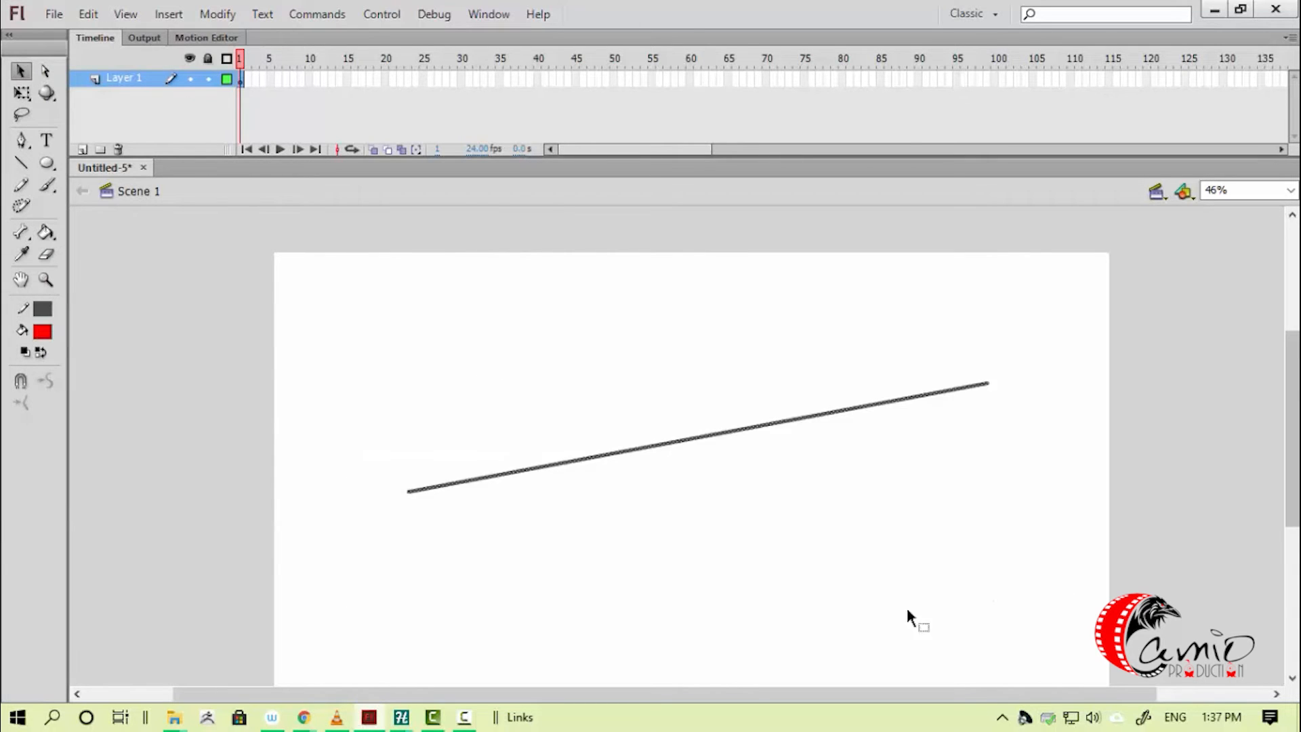
click(573, 535)
drag(571, 532, 616, 485)
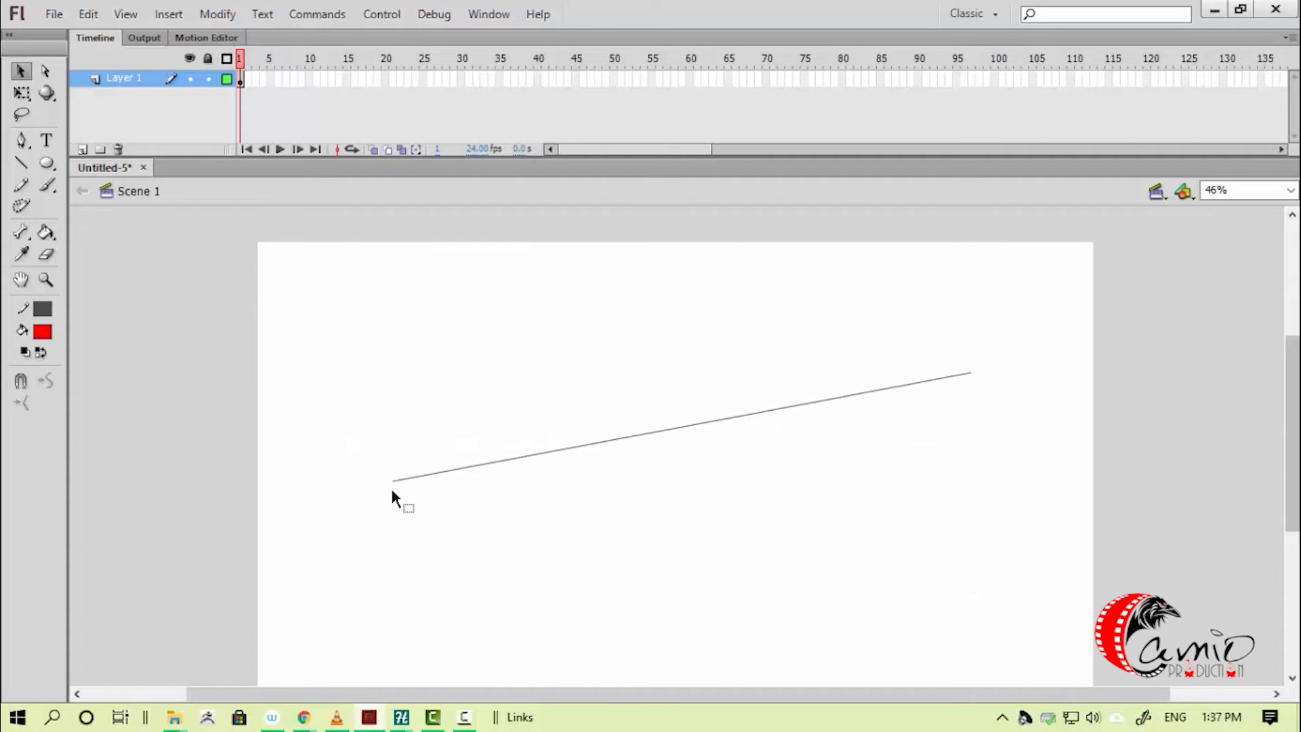
- Move the line's left endpoint up and outward and its right endpoint down to make the line nearly horizontal
drag(393, 480, 345, 459)
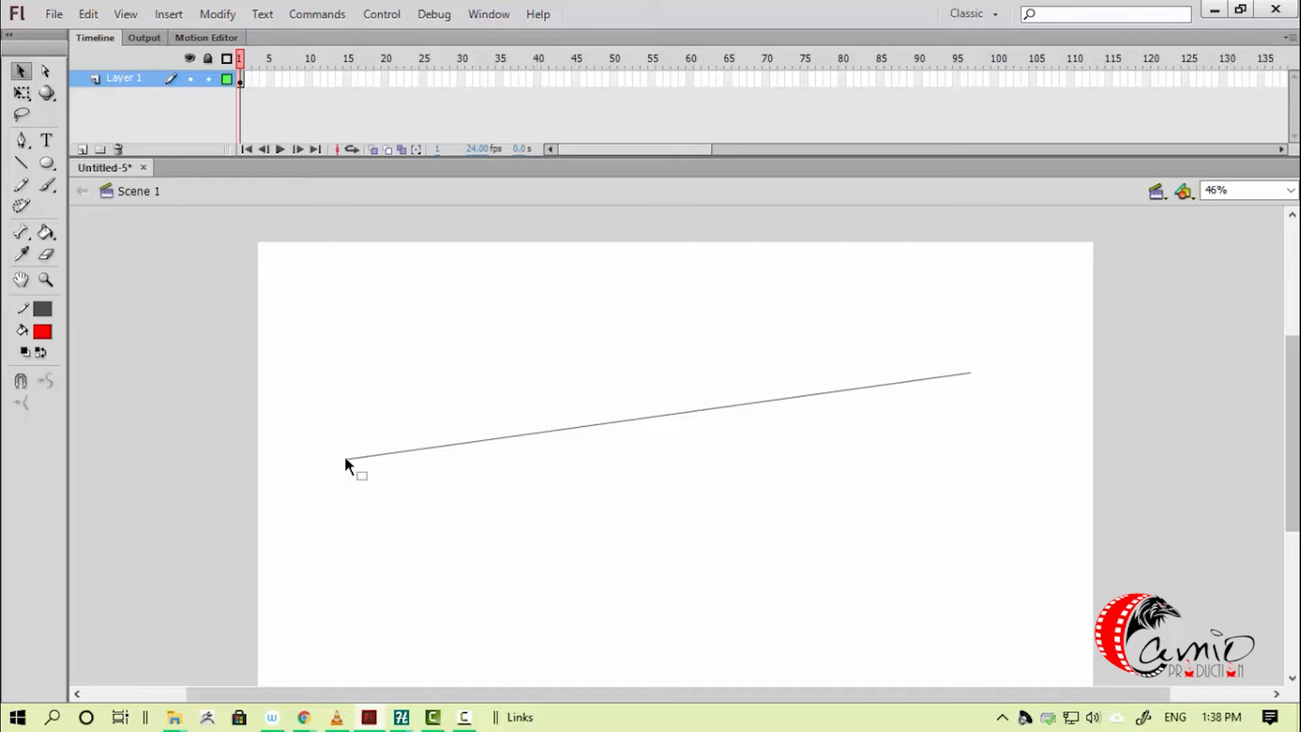
drag(344, 457, 332, 411)
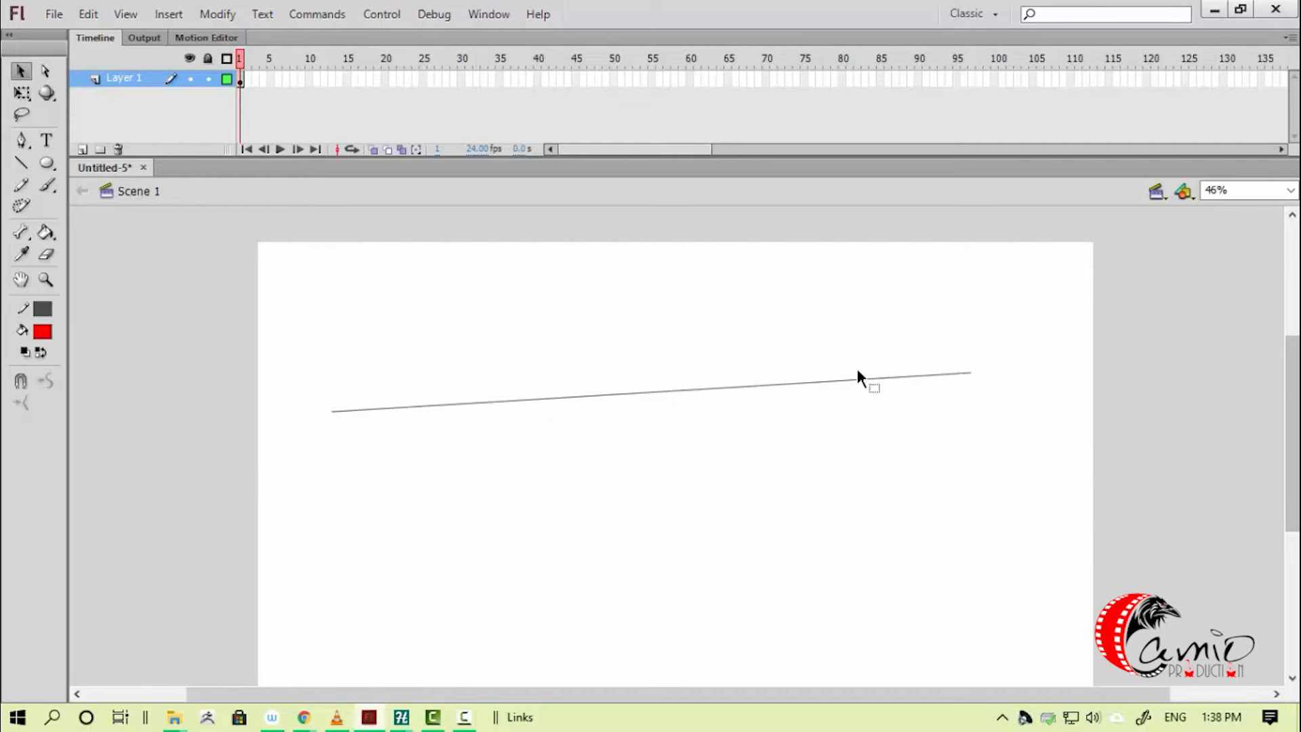
drag(972, 374, 980, 403)
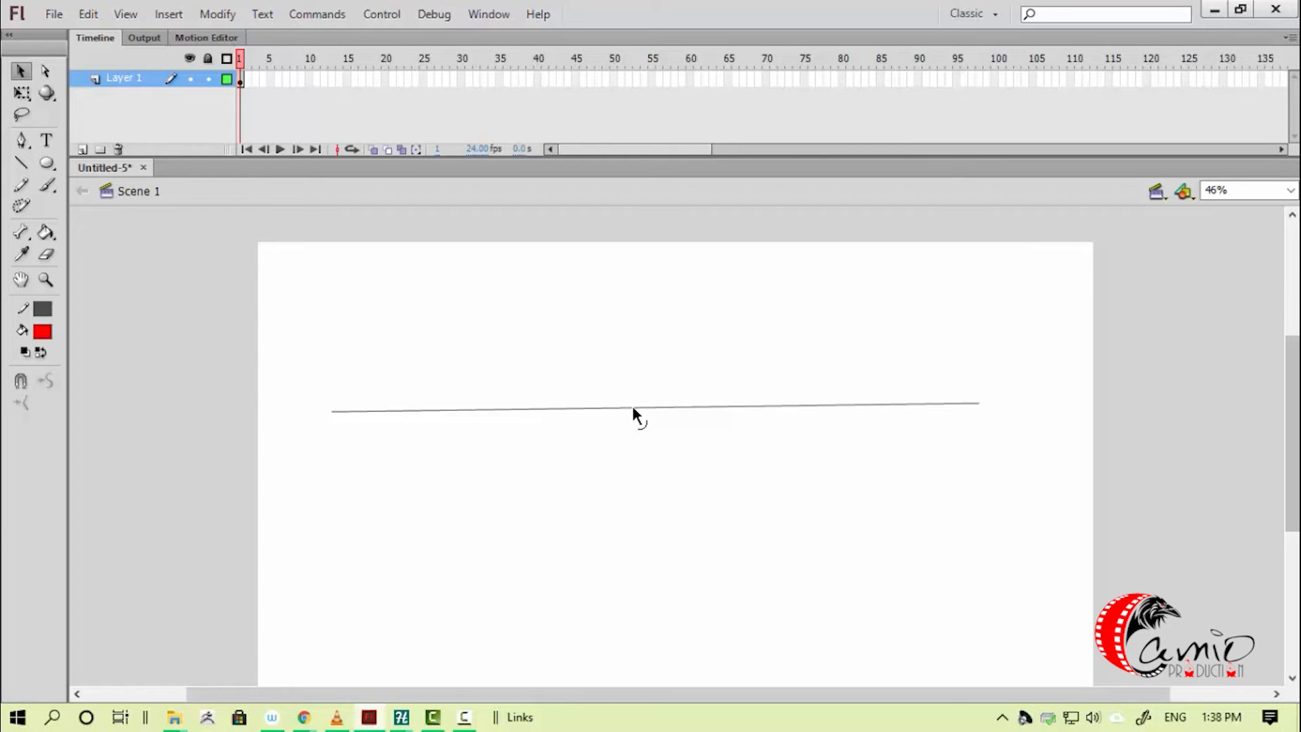
- Pull a curved copy of the line up from its middle into a wide arch and delete the straight line beneath
drag(632, 406, 621, 275)
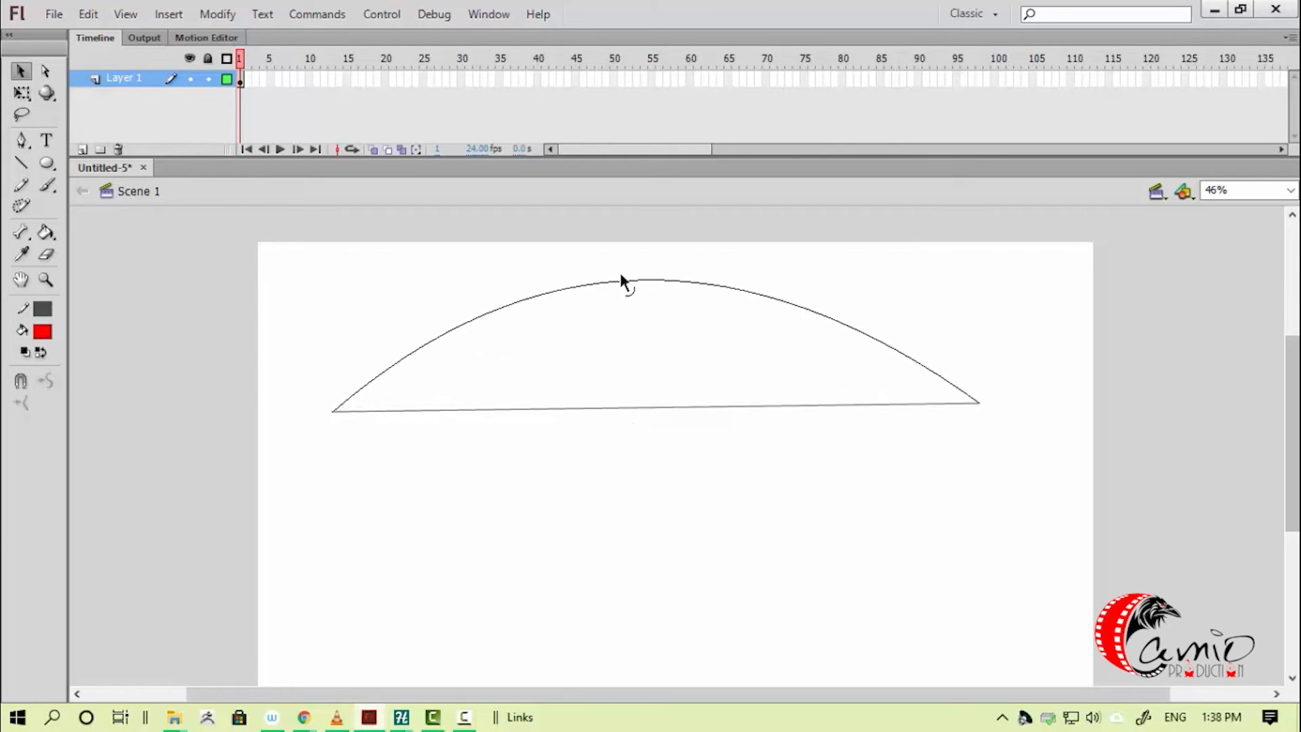
click(611, 407)
key(Delete)
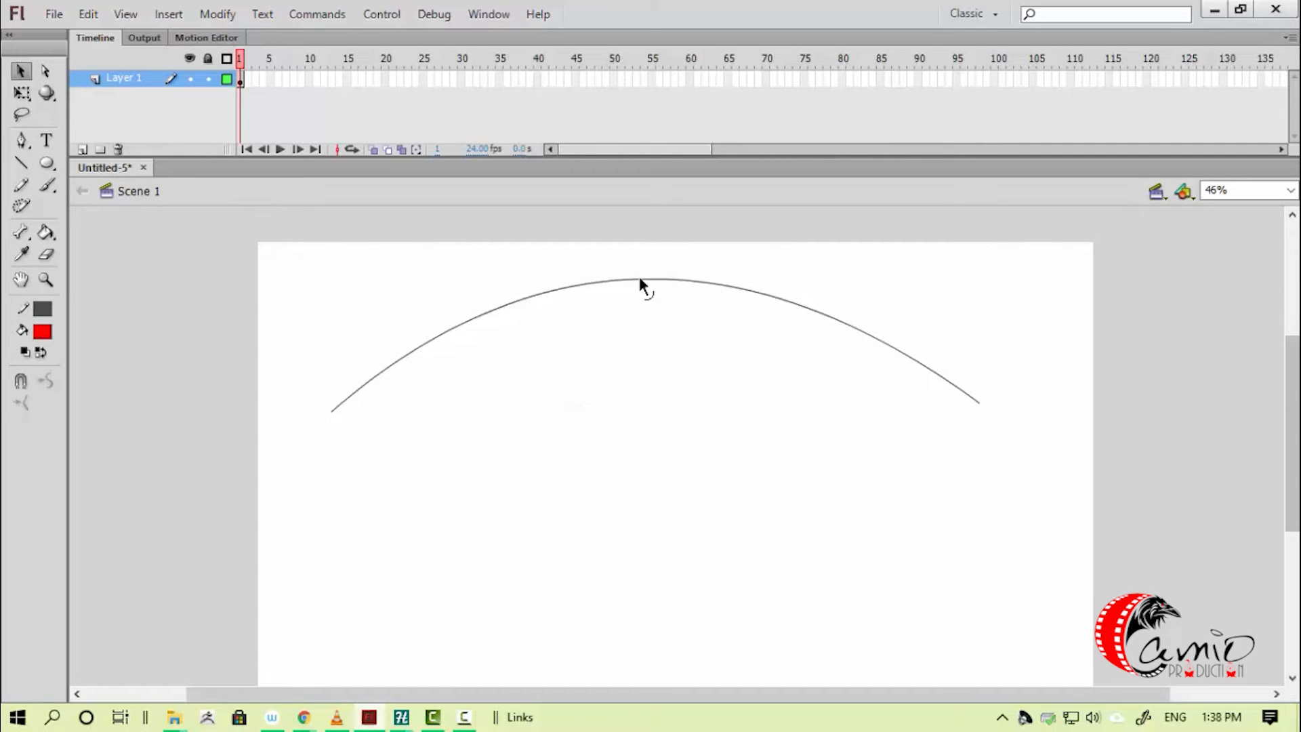
- Bend the wide arch downward into a bowl-shaped curve and delete it
drag(640, 277, 628, 550)
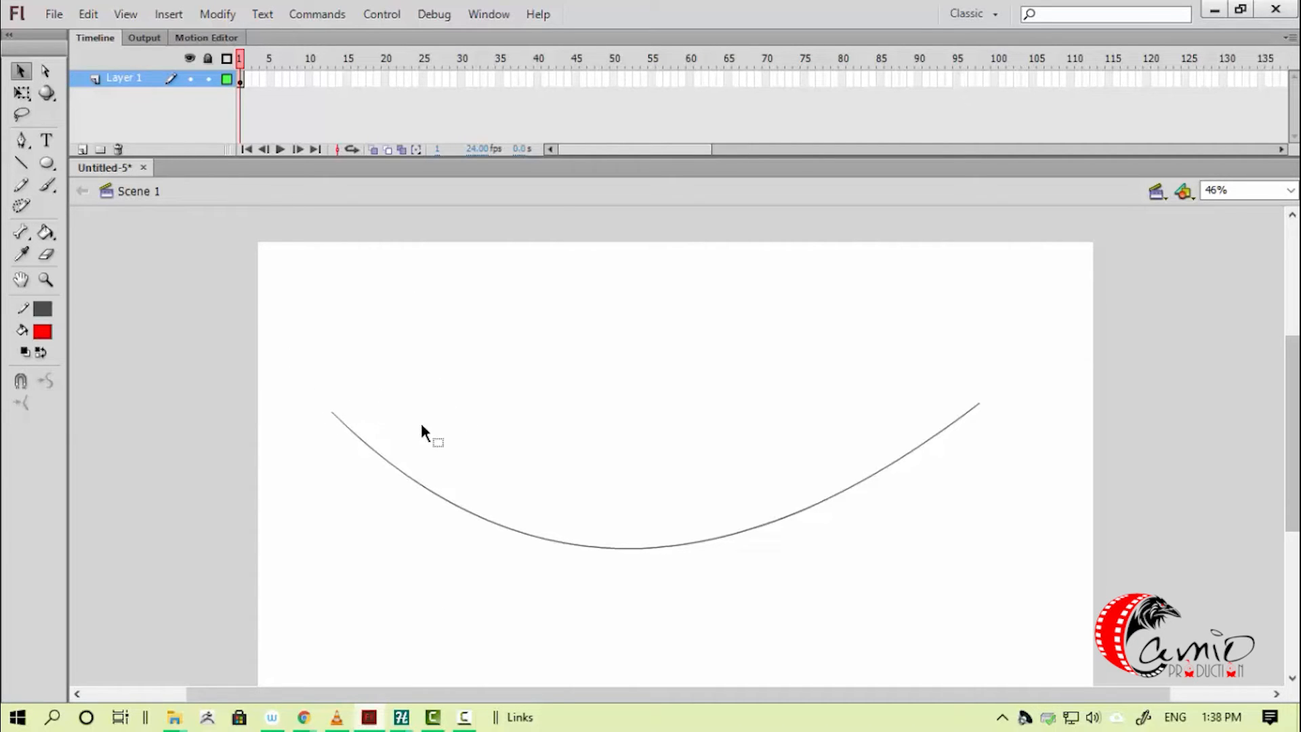
click(369, 446)
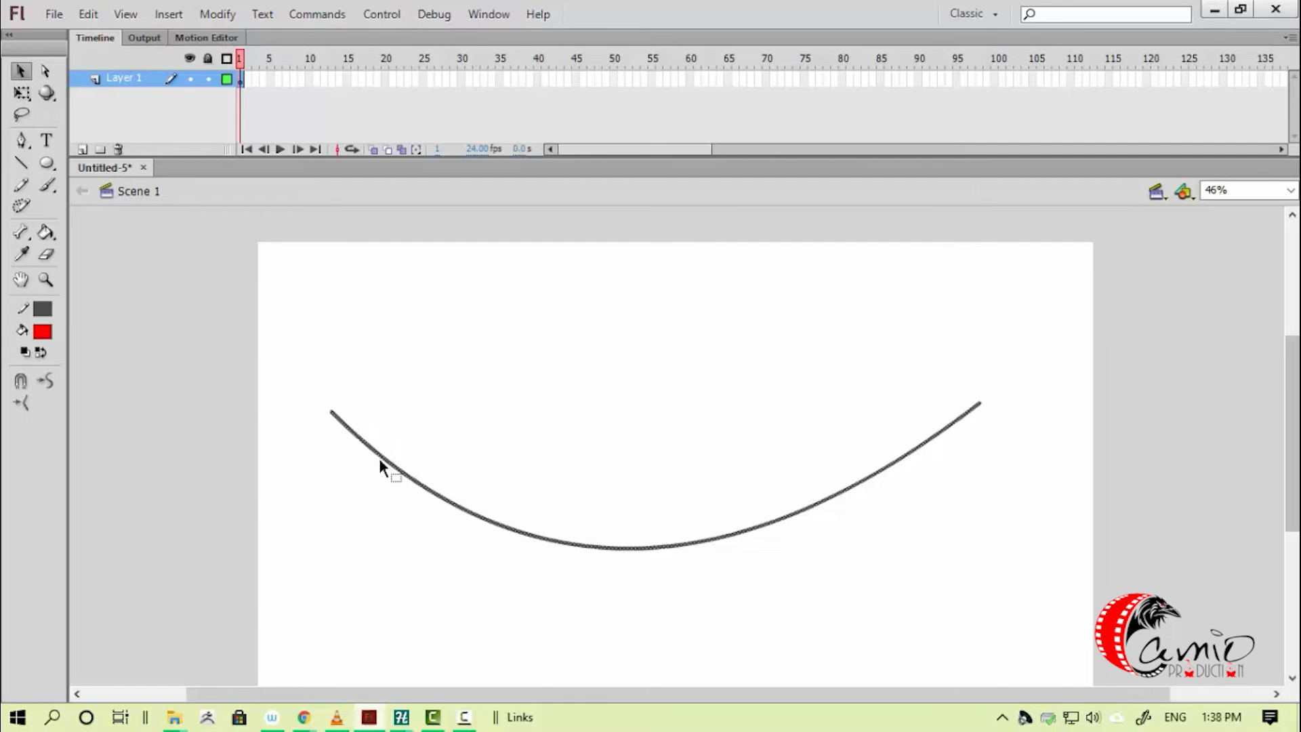
key(Delete)
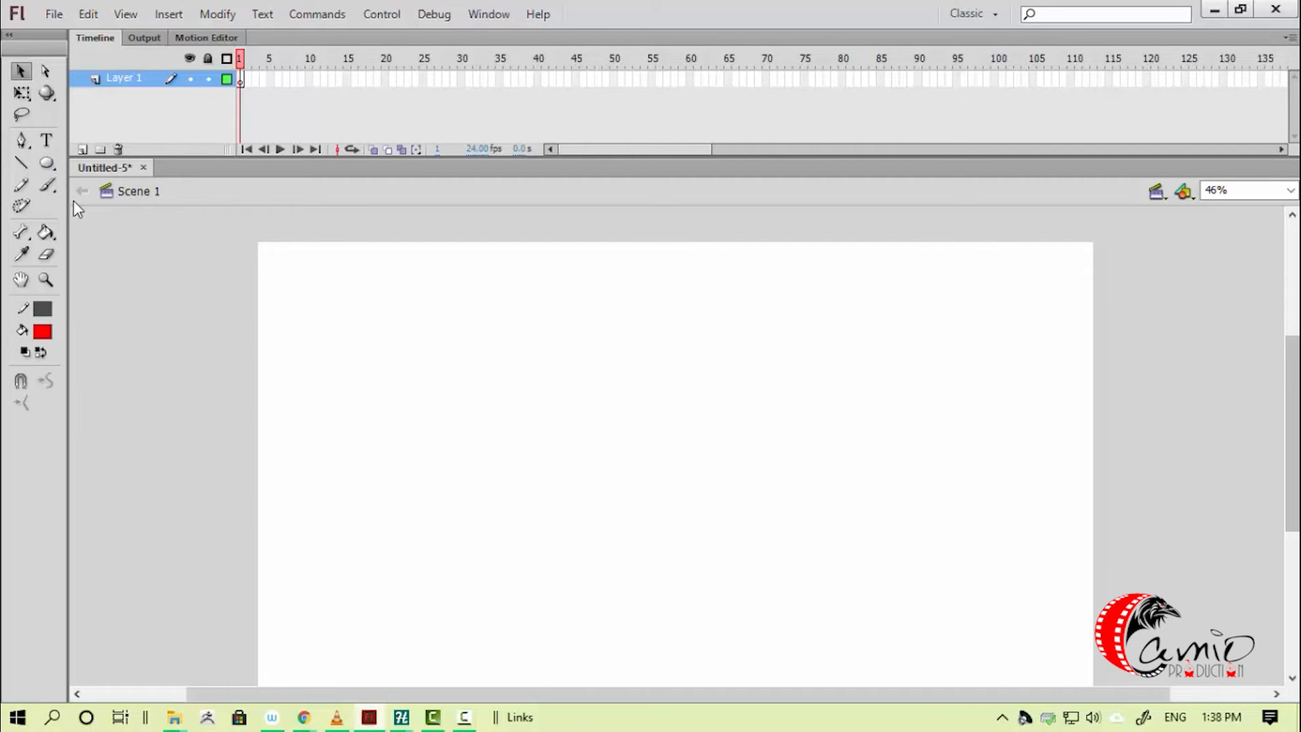
- Draw a large red rectangle near the stage's centre and a smaller one to its right with the Rectangle tool
click(55, 169)
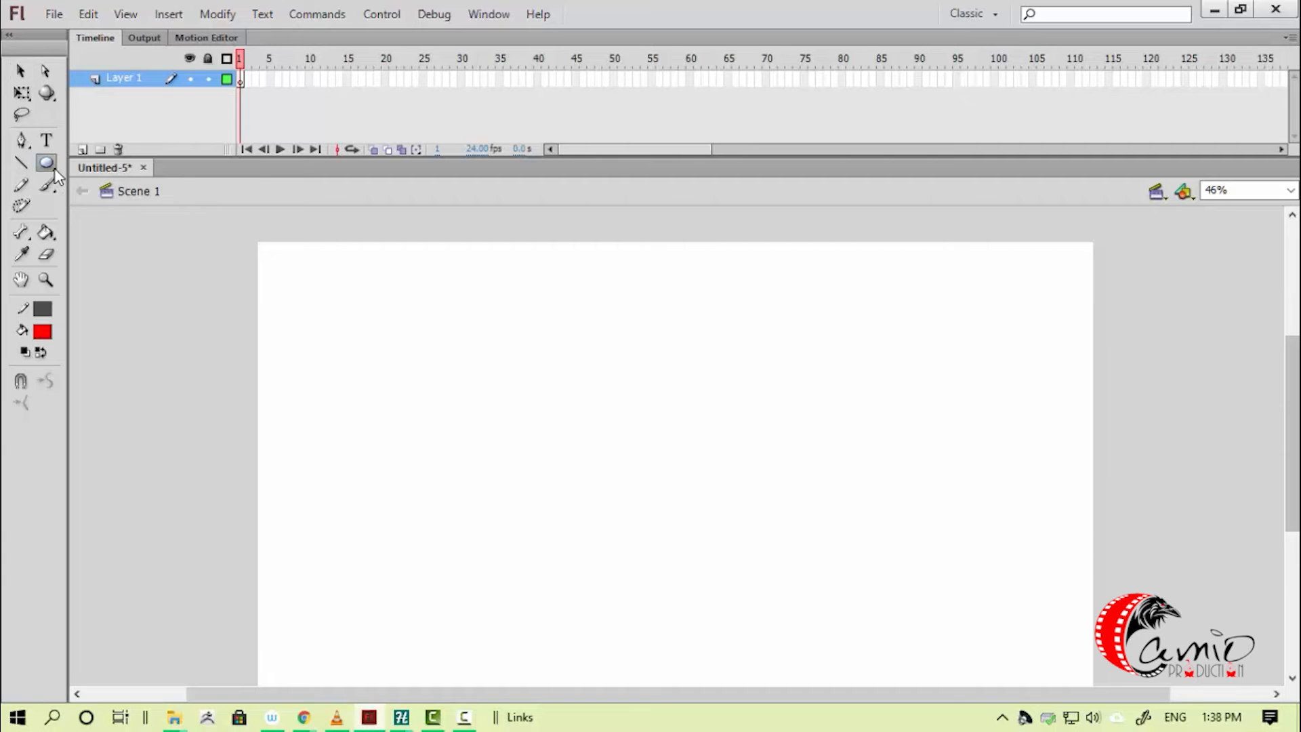
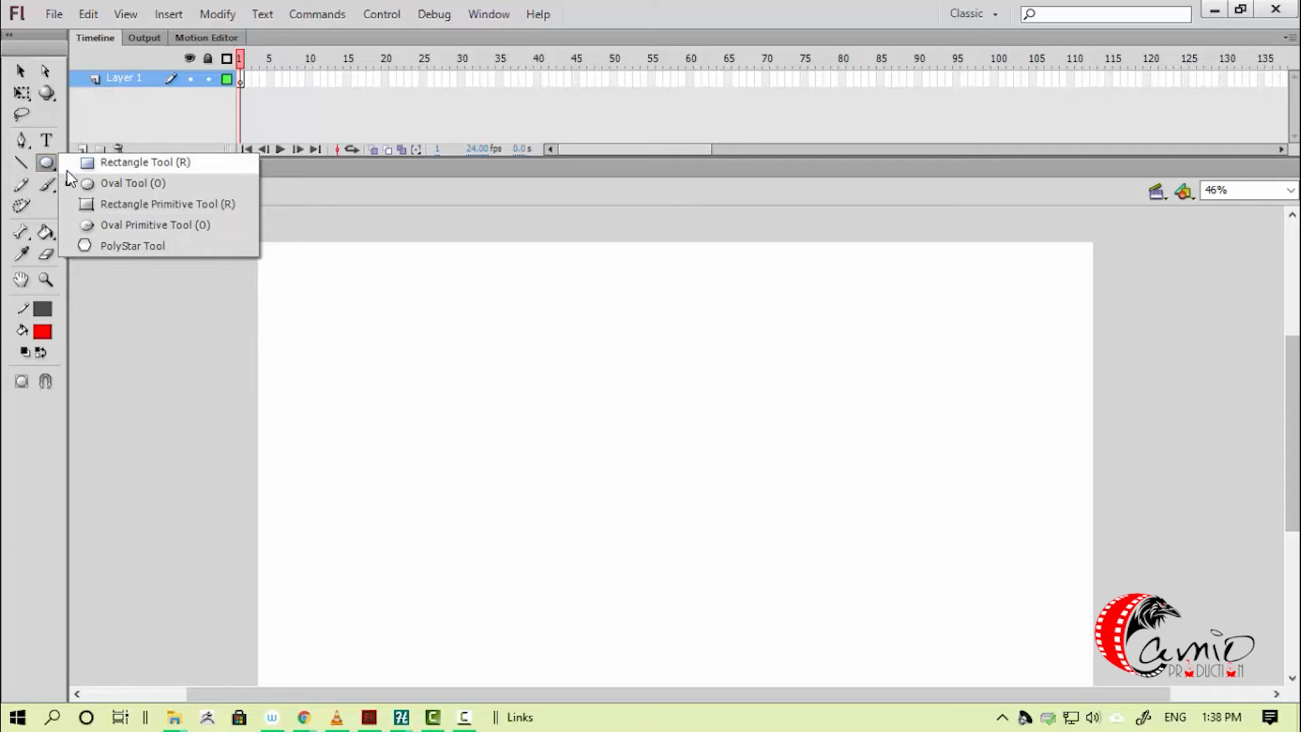
click(107, 165)
drag(506, 328, 766, 529)
drag(849, 342, 967, 482)
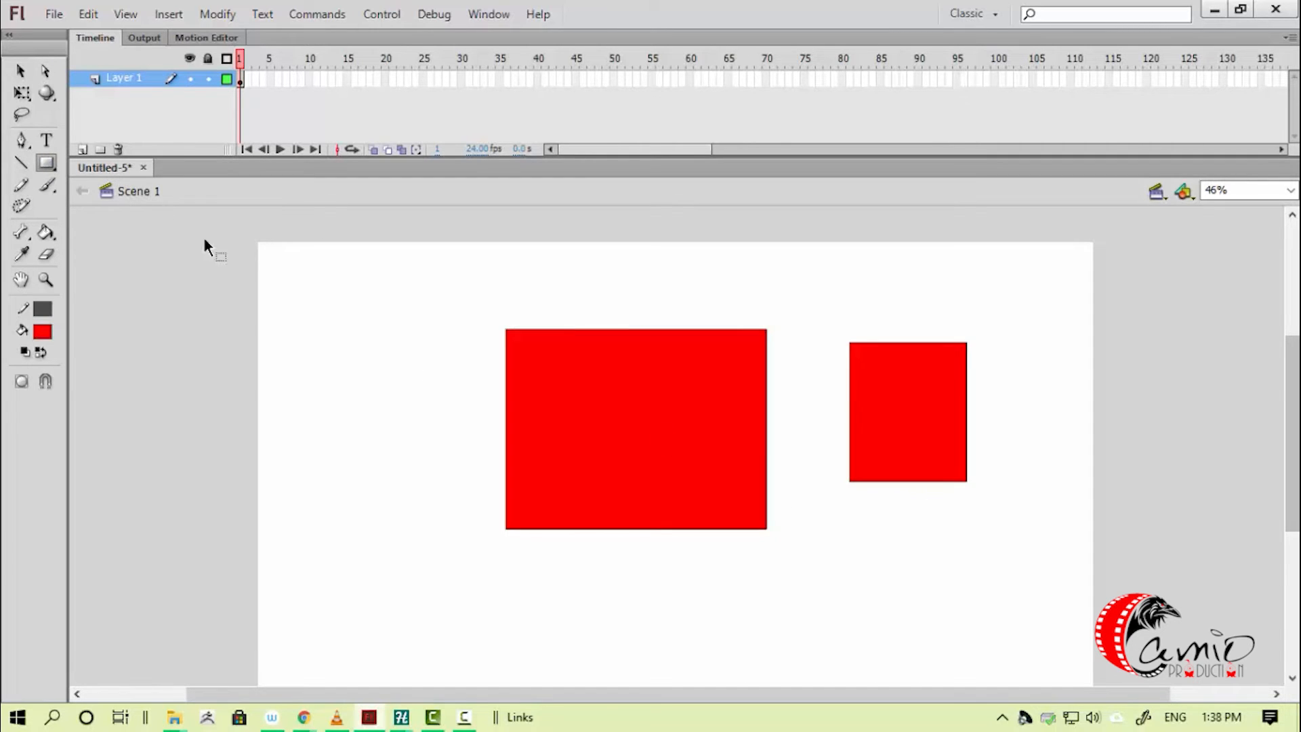
- Draw a red circle left of the large rectangle and a wide red ellipse below the circle with the Oval tool
key(v)
click(53, 168)
click(100, 183)
drag(332, 337, 467, 474)
drag(340, 524, 601, 687)
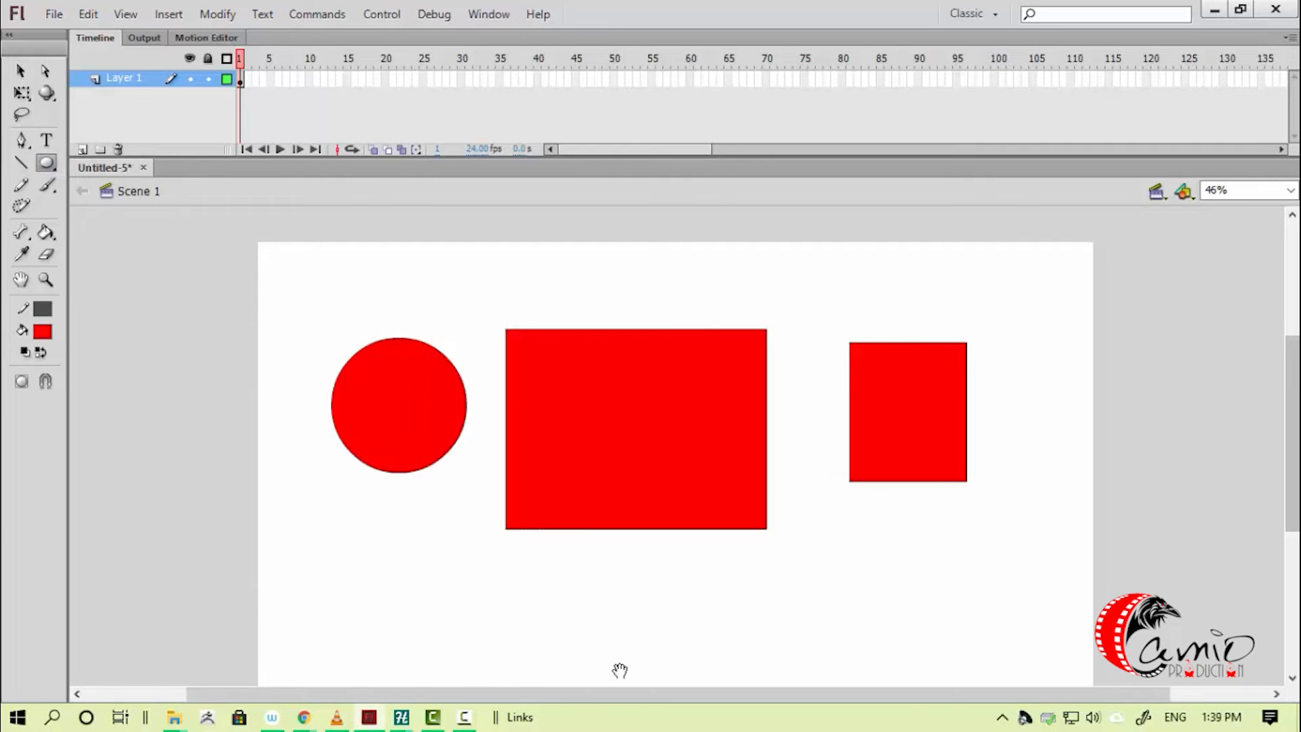
drag(699, 598, 624, 567)
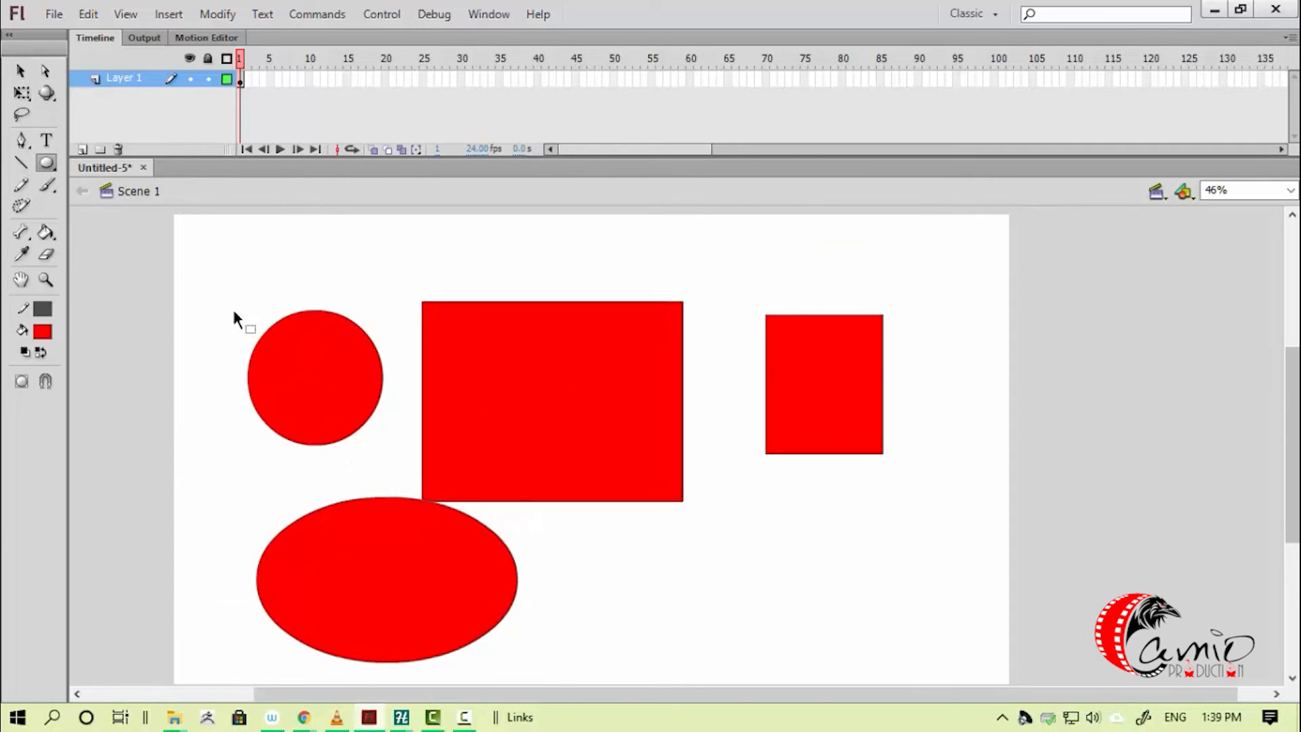
- Draw a red rectangle below the small rectangle with the Rectangle Primitive tool
key(v)
click(51, 168)
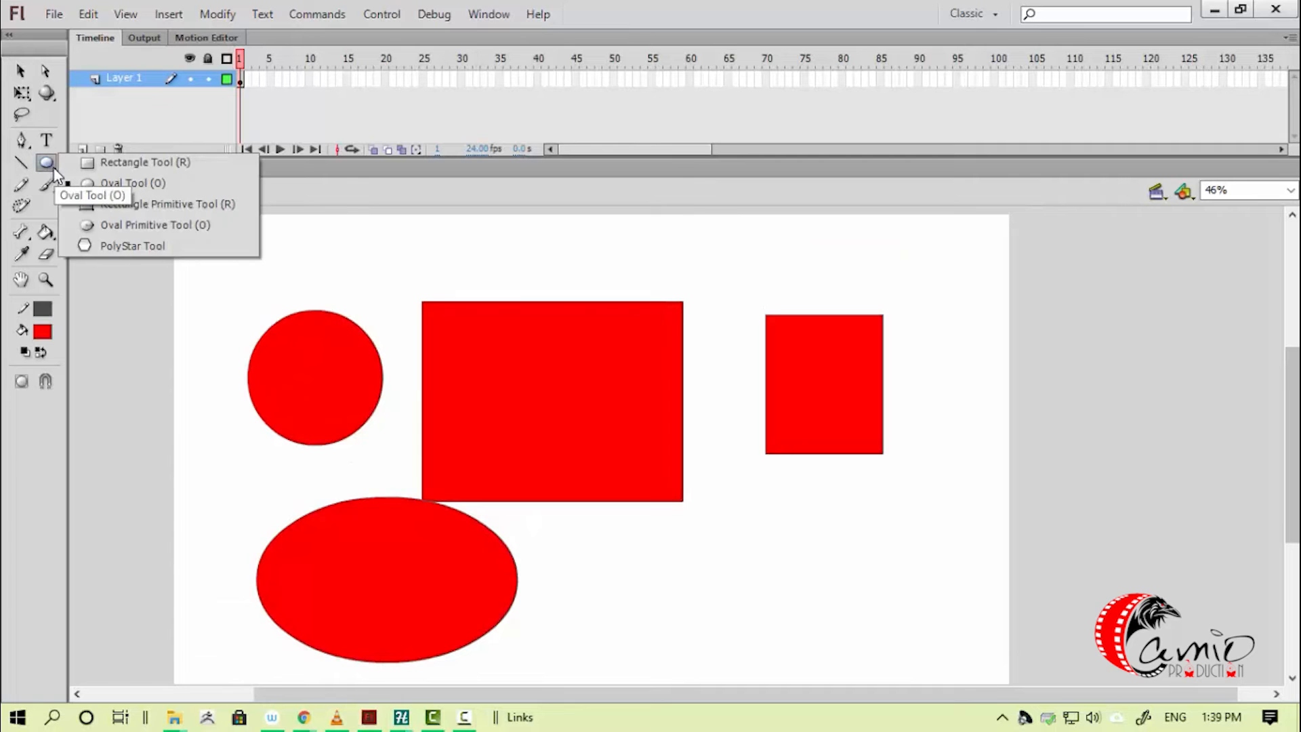
click(147, 205)
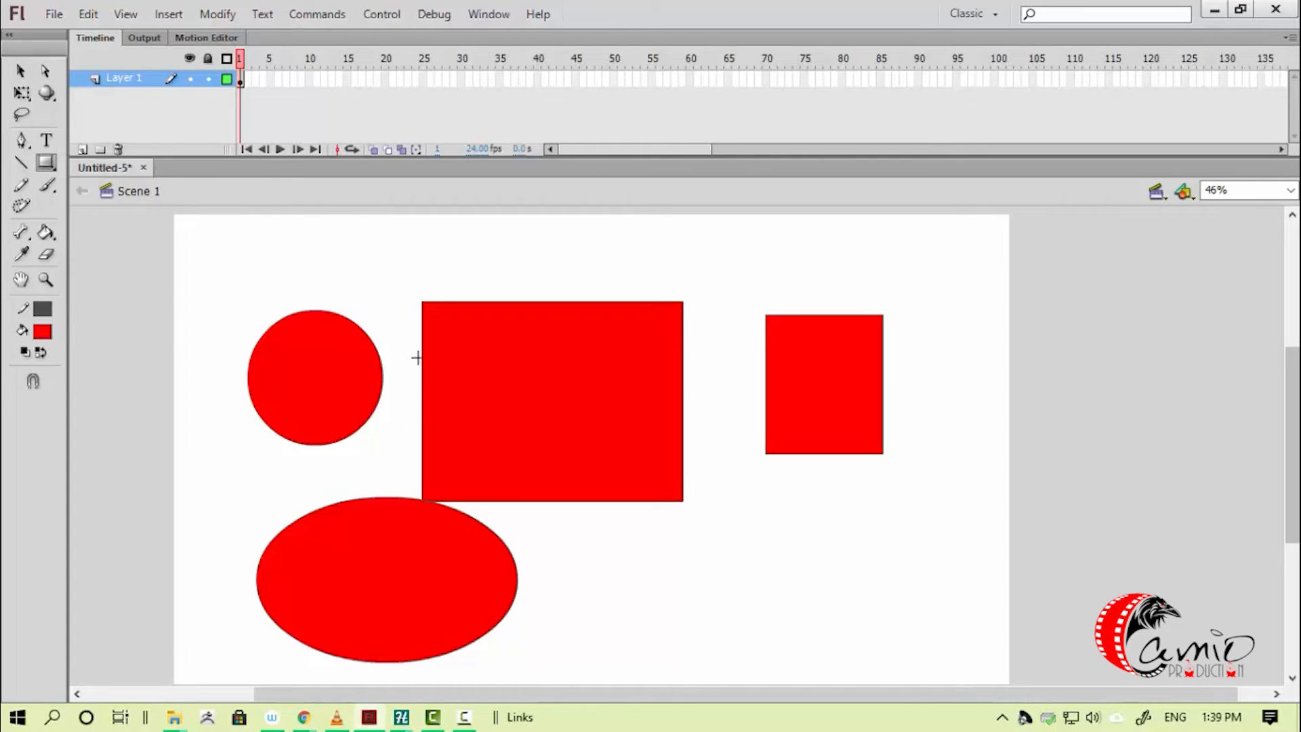
drag(718, 498, 927, 653)
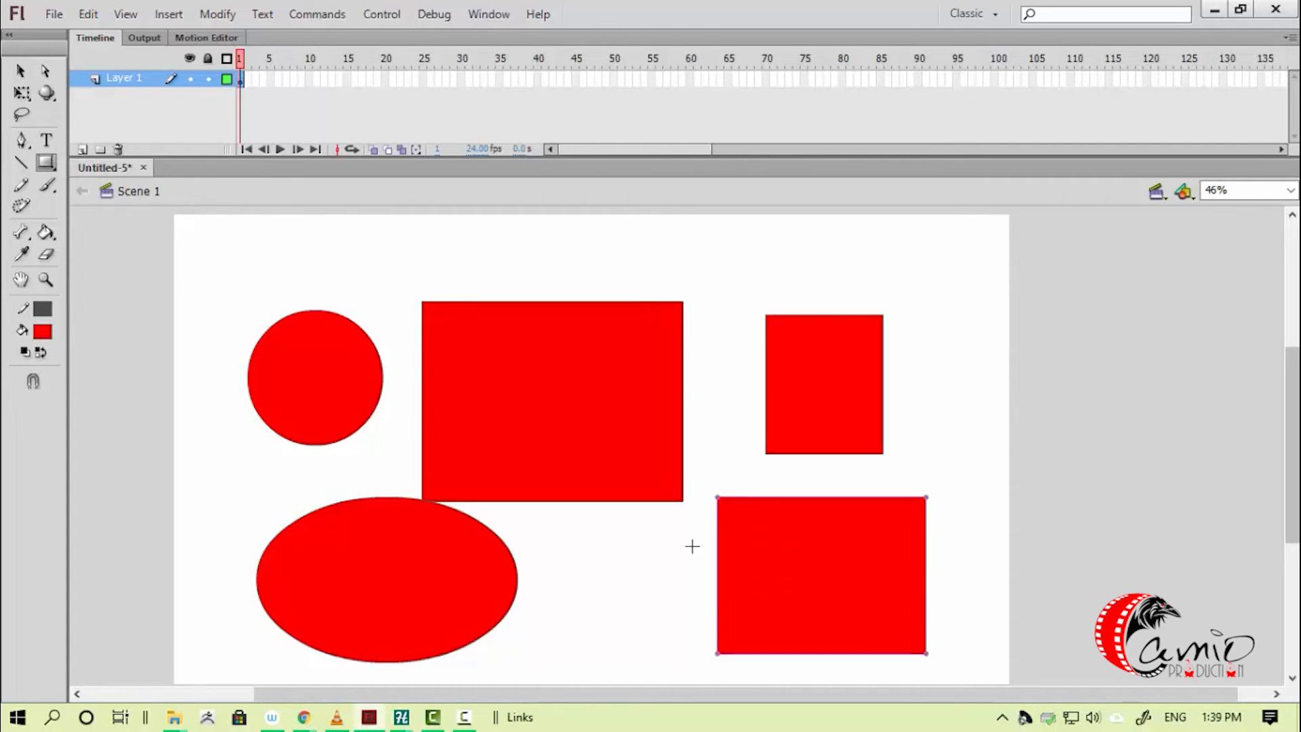
- Round all corners of the rectangle primitive strongly by pulling its upper-left corner point inward, and deselect it
key(z)
drag(681, 456, 808, 577)
key(v)
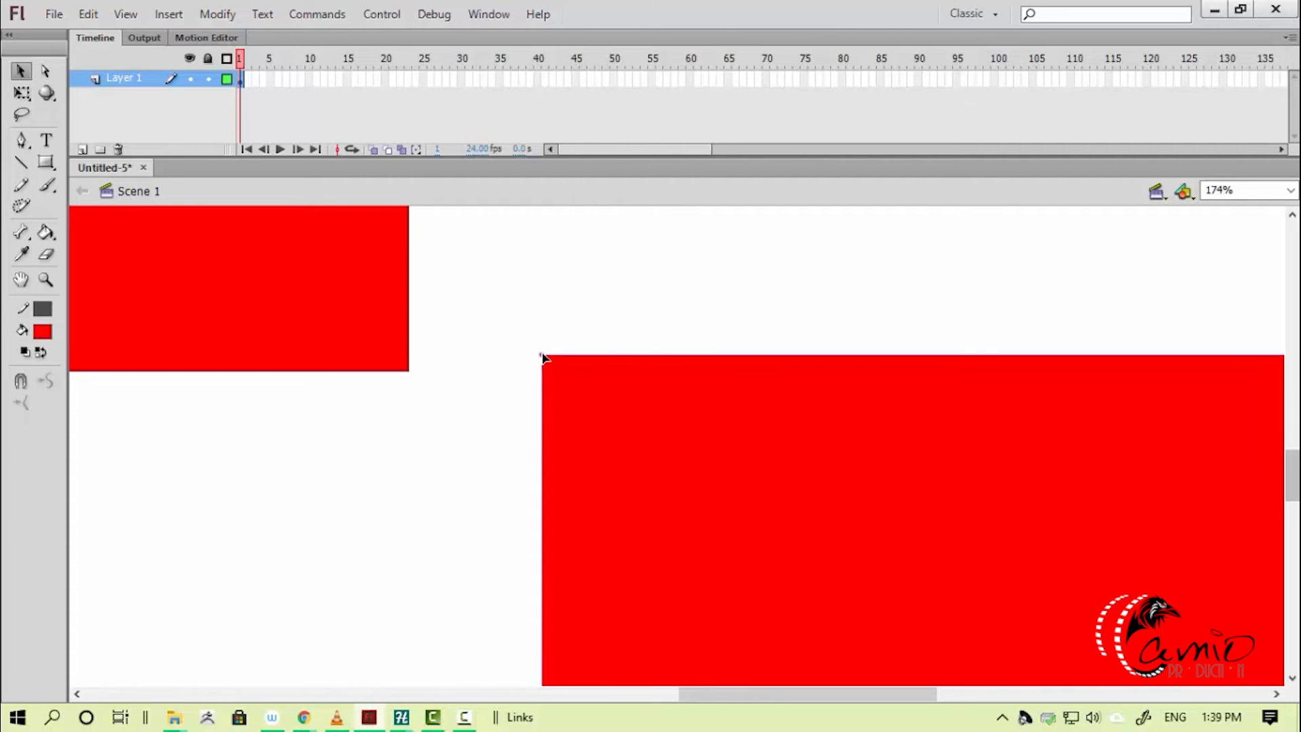
drag(543, 356, 686, 295)
key(ctrl+minus)
key(ctrl+minus)
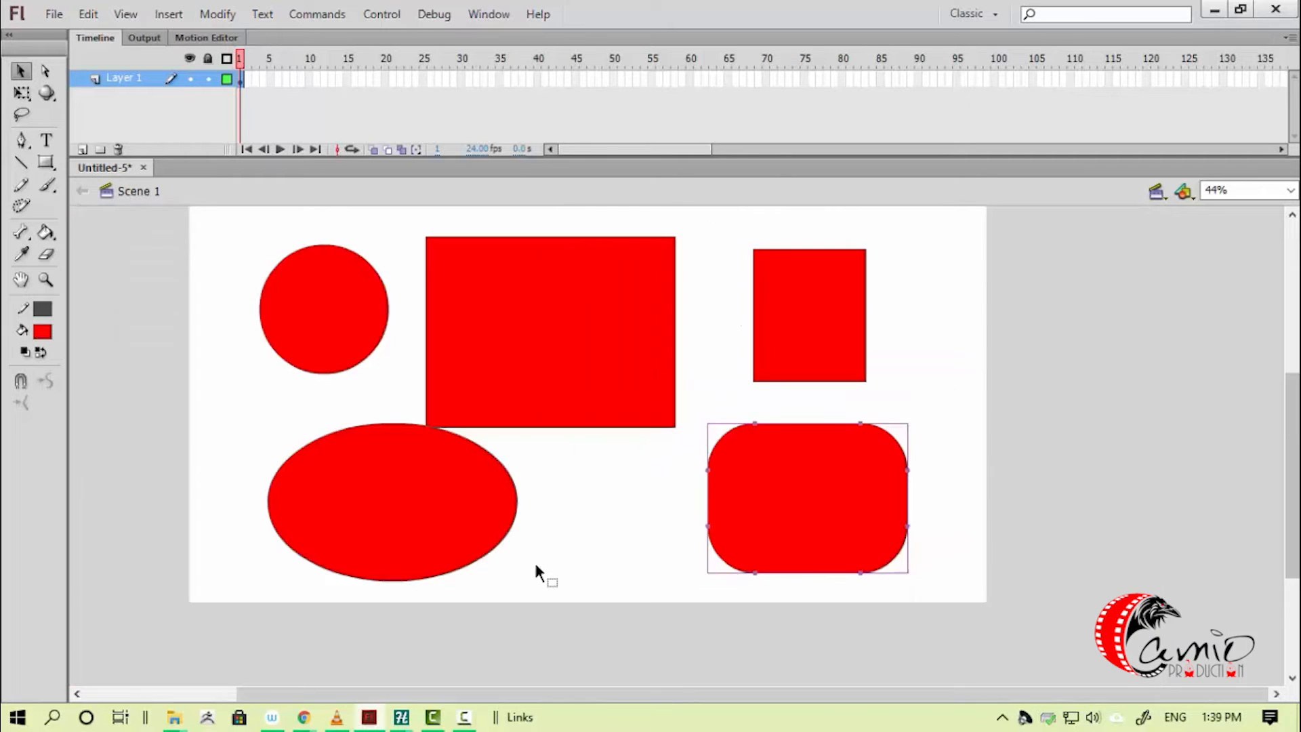
click(536, 573)
drag(671, 571, 678, 604)
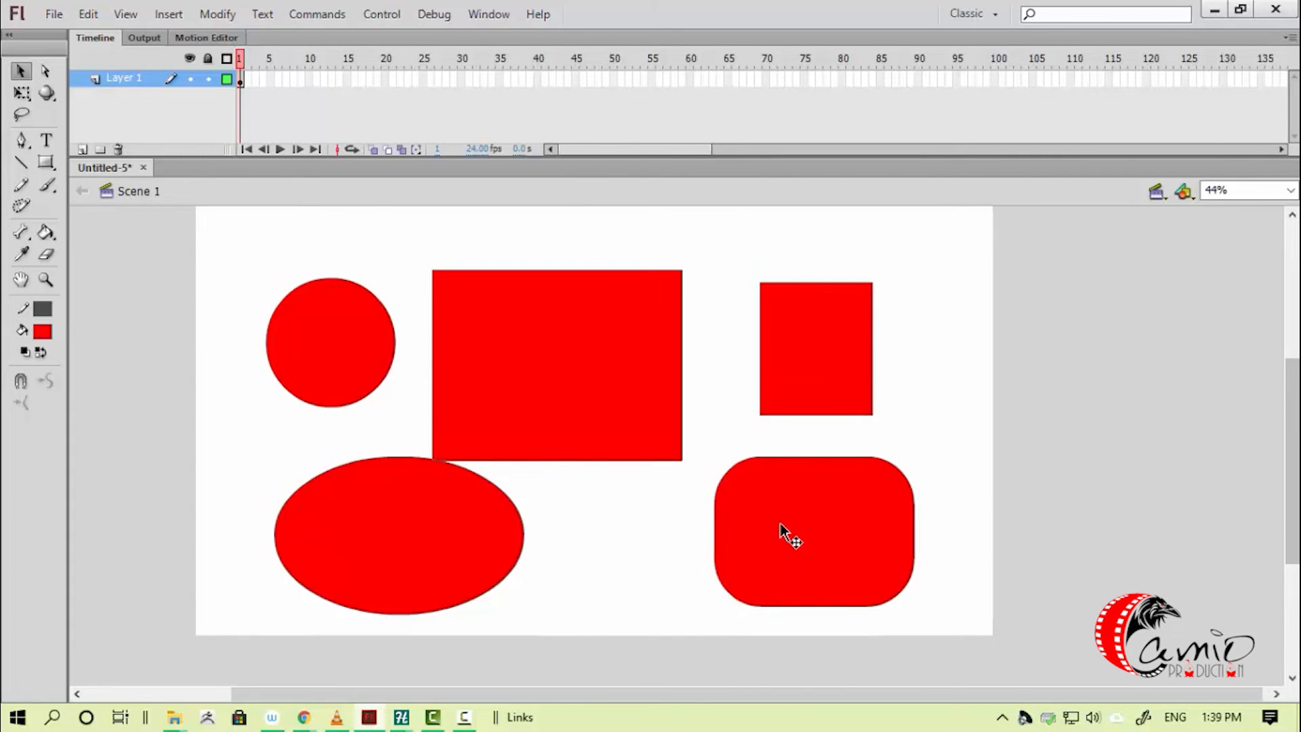
- Select the fills of the large and the small rectangle in turn to examine them separately from their outlines
click(597, 373)
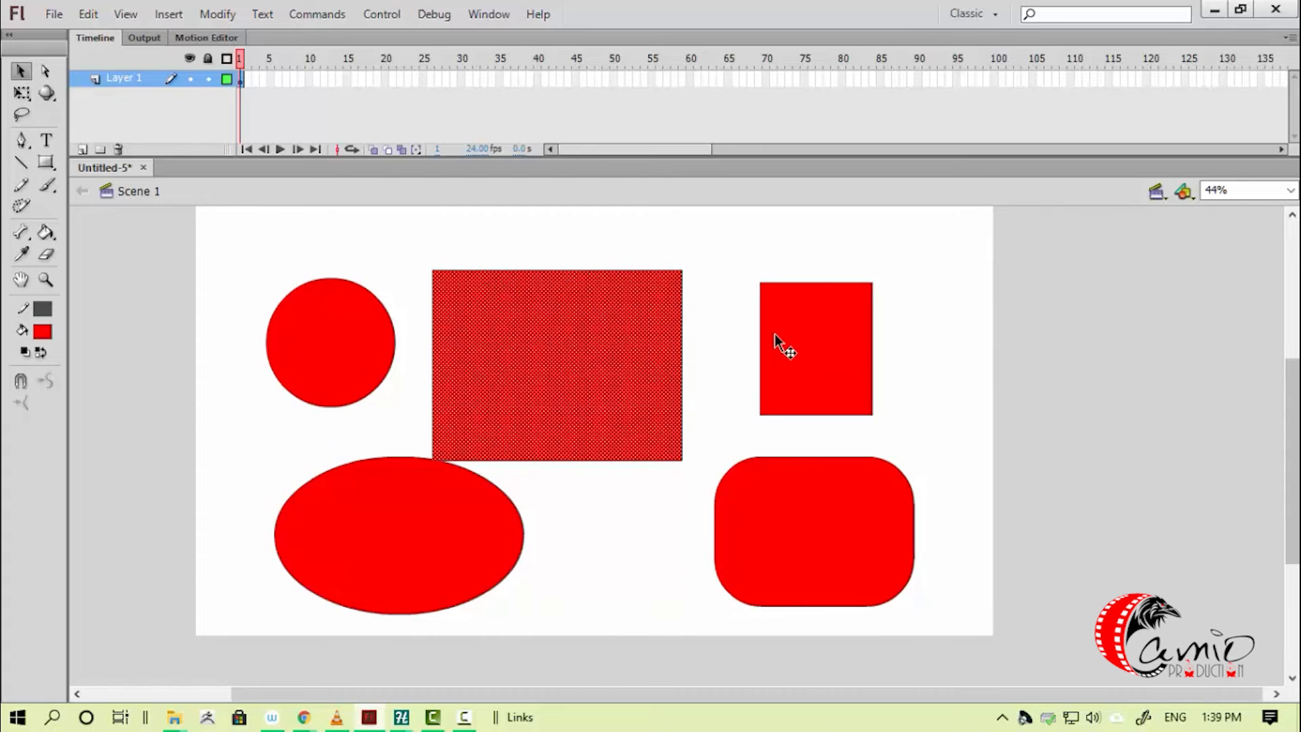
click(794, 330)
click(737, 296)
key(ctrl+space)
drag(765, 266, 938, 488)
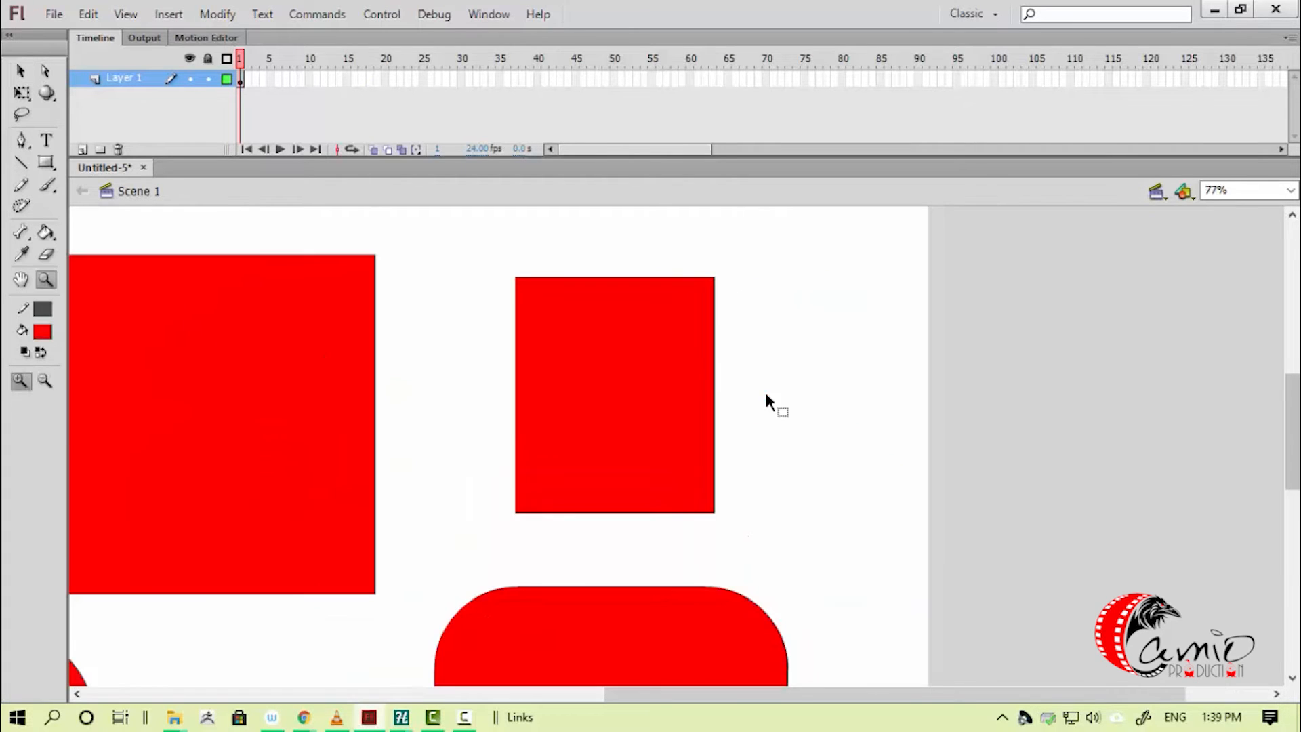
click(616, 348)
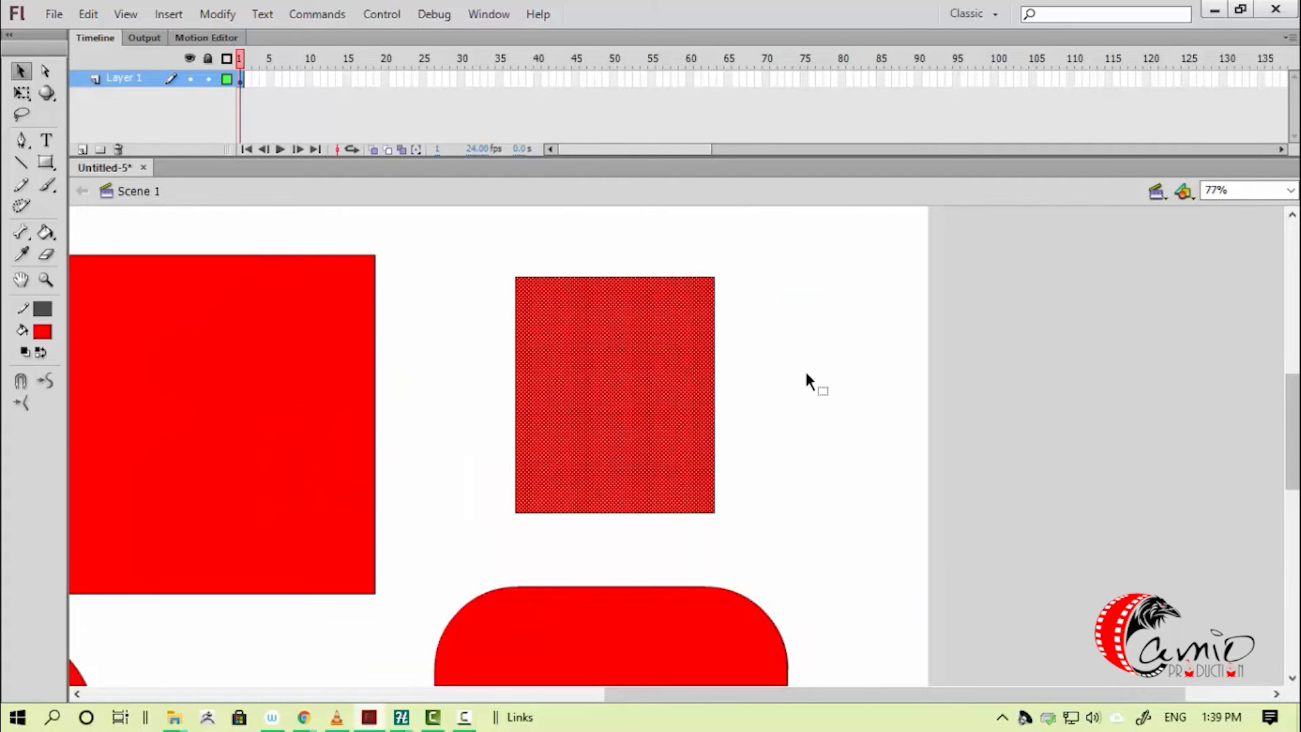
click(807, 374)
- Move the ellipse's red fill to the left and slightly down, away from its outline, and deselect it
key(ctrl+minus)
key(space)
drag(703, 551, 718, 448)
click(822, 487)
drag(486, 508, 442, 519)
click(643, 450)
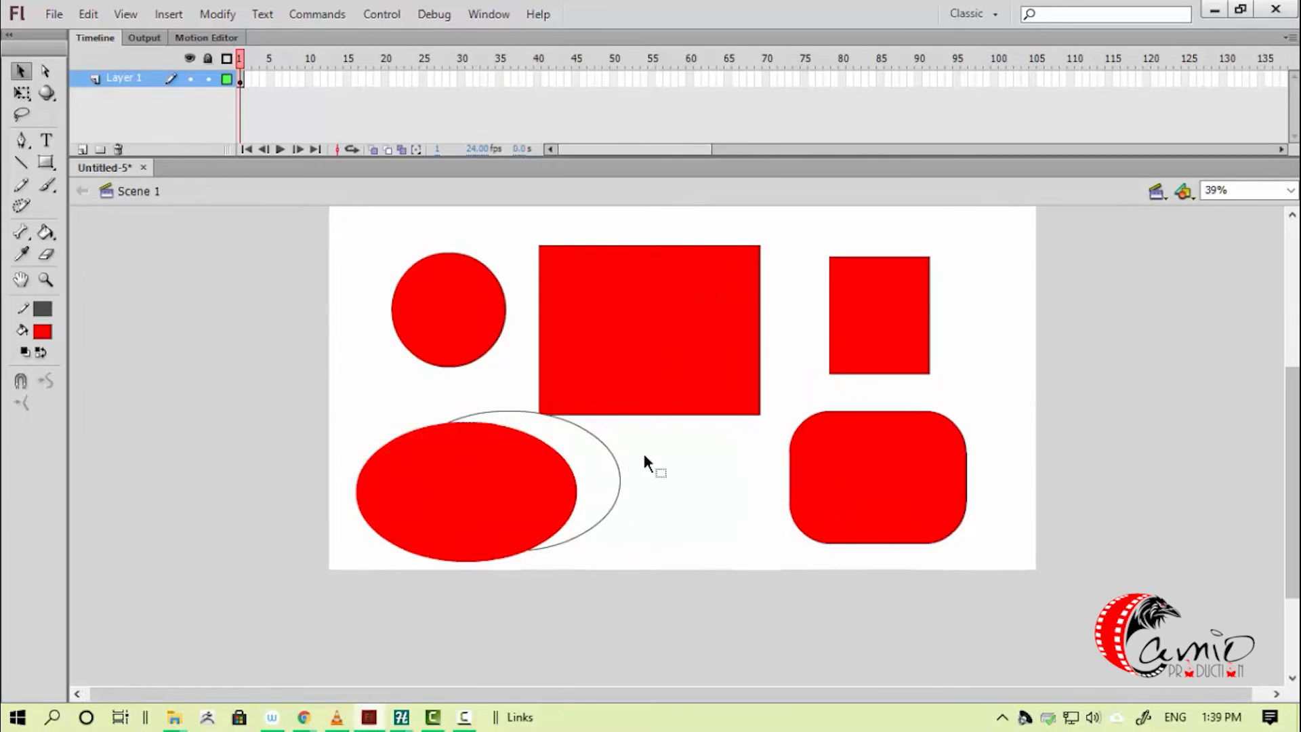
- Try drawing ovals beside the rounded rectangle with the Oval Primitive tool, undo them and return to the Selection tool
click(50, 167)
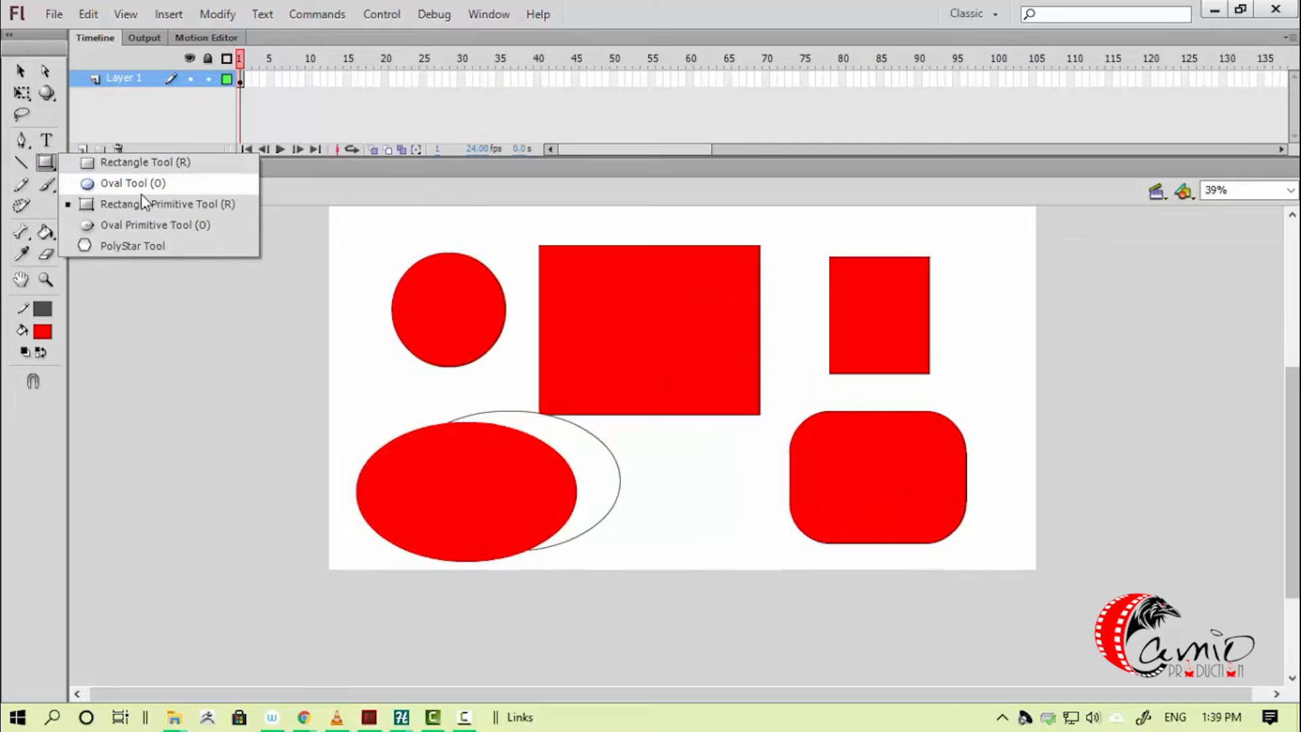
click(164, 225)
drag(693, 459, 803, 579)
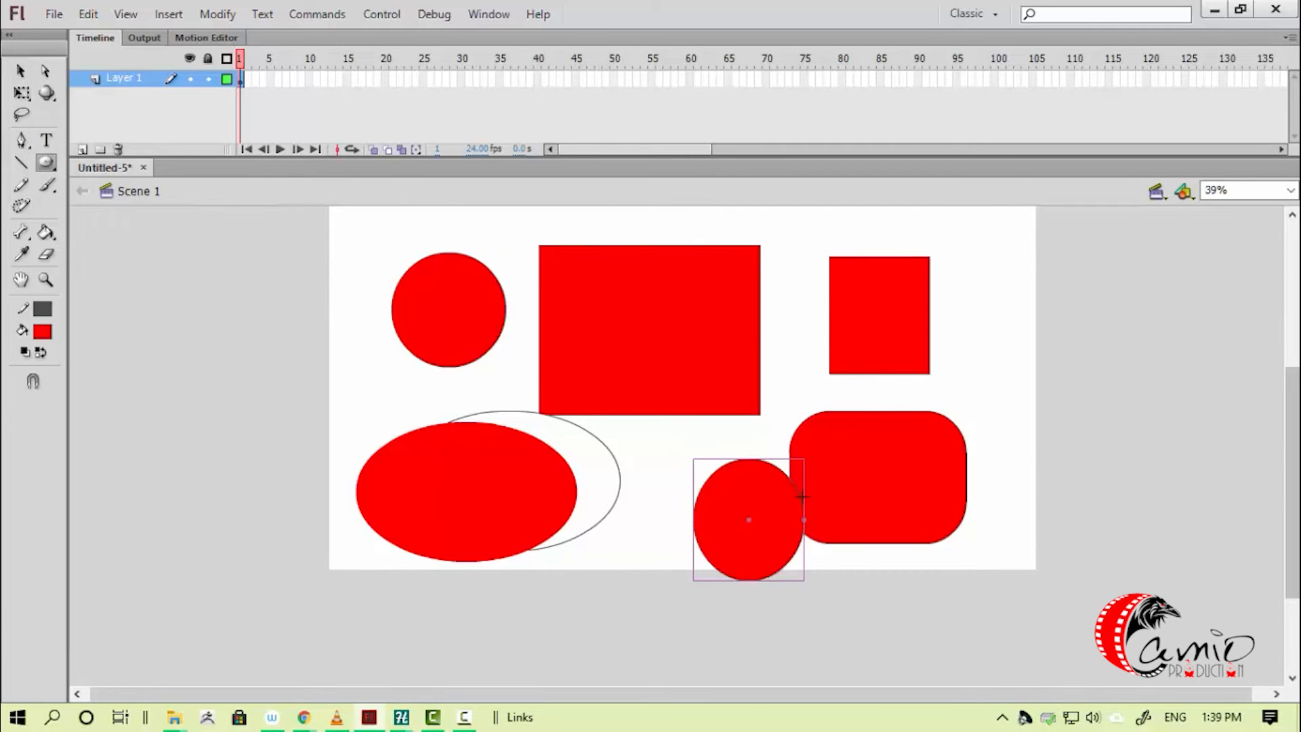
drag(805, 519, 746, 514)
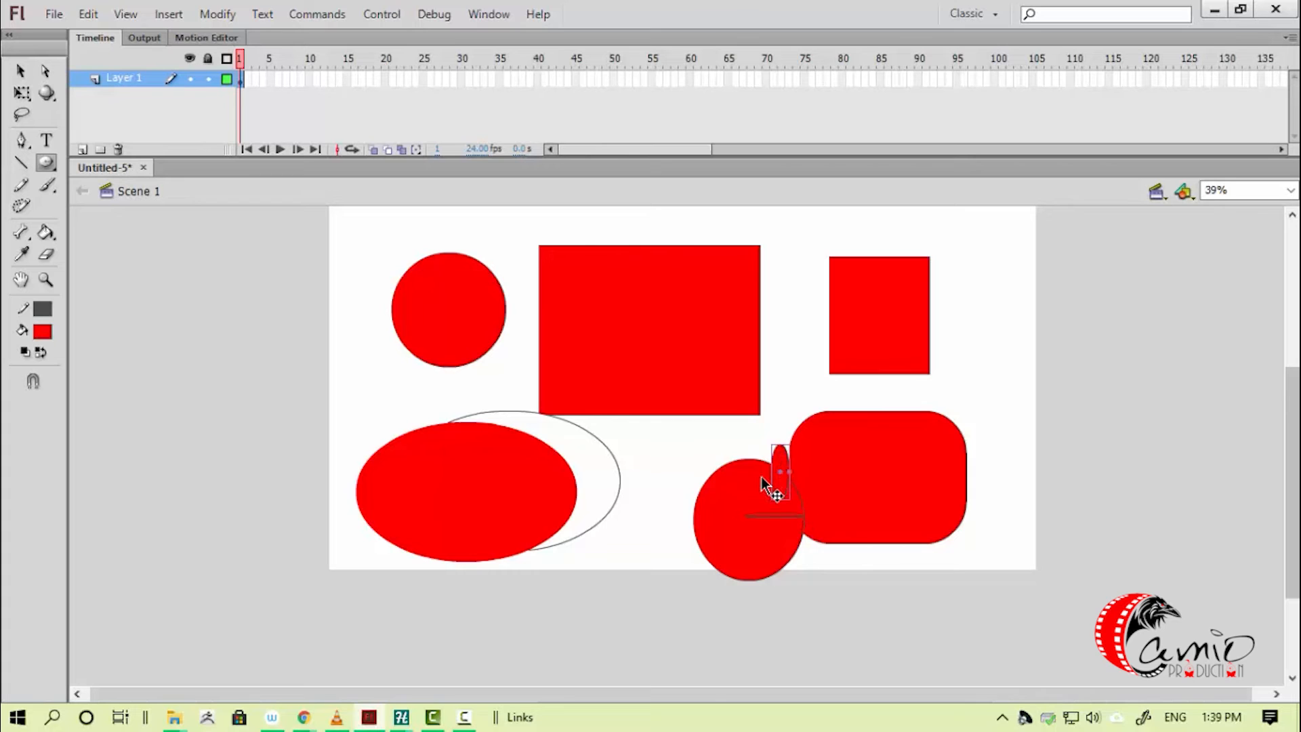
key(ctrl+z)
key(ctrl+z)
key(v)
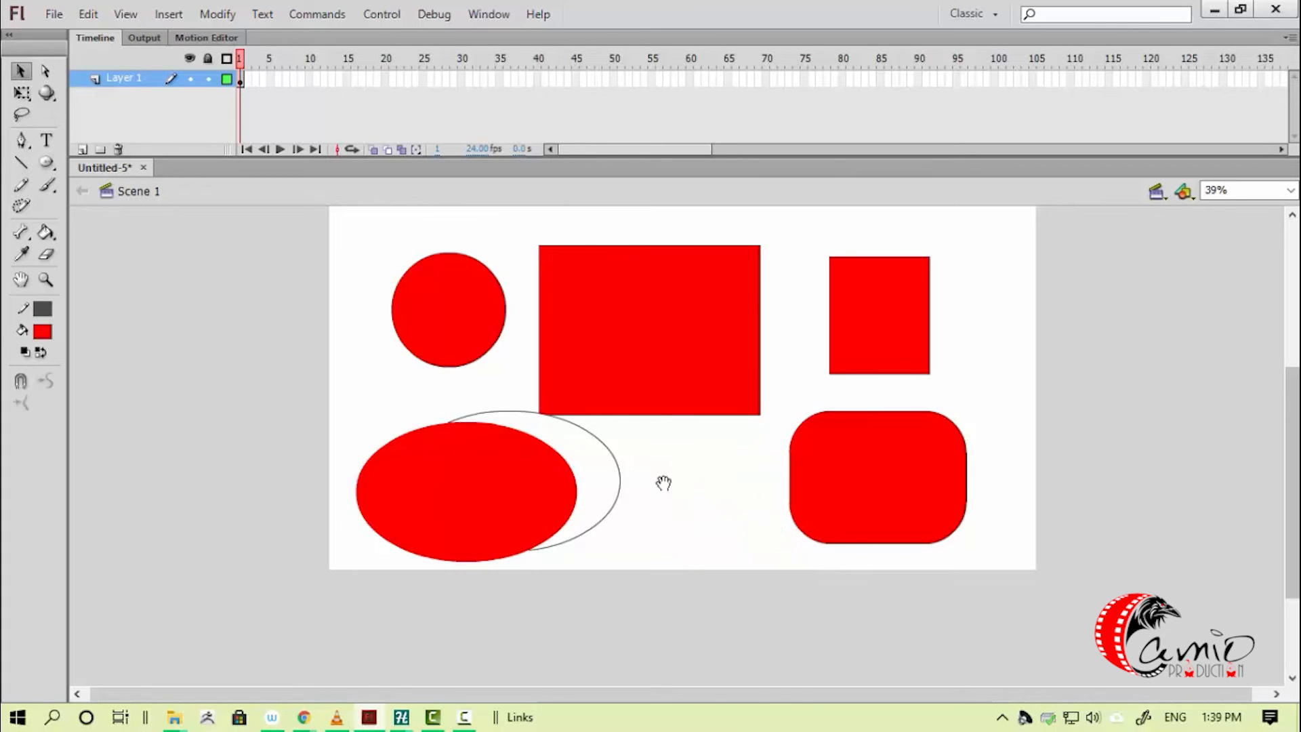
- Shift the rounded rectangle slightly to the left, break it apart and delete its fill
scroll(746, 516, up, 2)
click(891, 550)
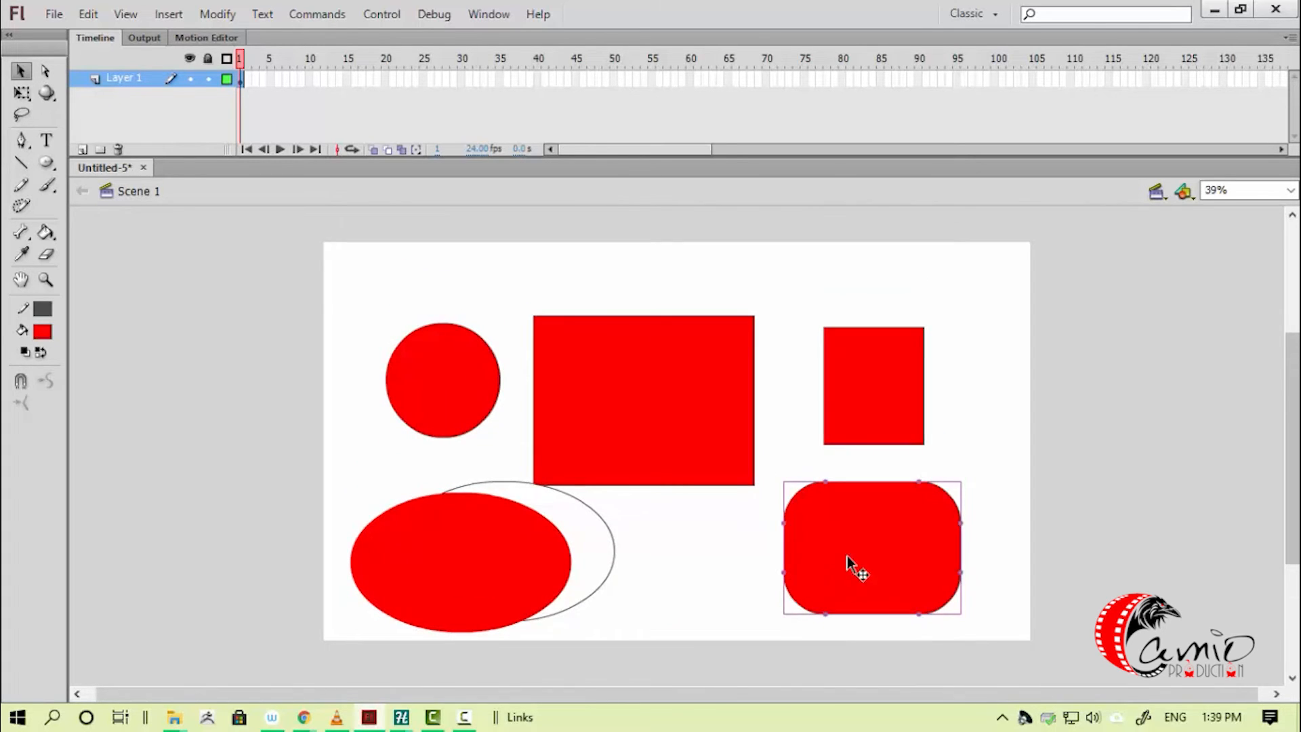
drag(847, 555, 692, 623)
key(ctrl+b)
click(720, 579)
key(Delete)
- Delete the large rectangle's fill and clear all remaining shapes from the stage
click(675, 461)
key(Delete)
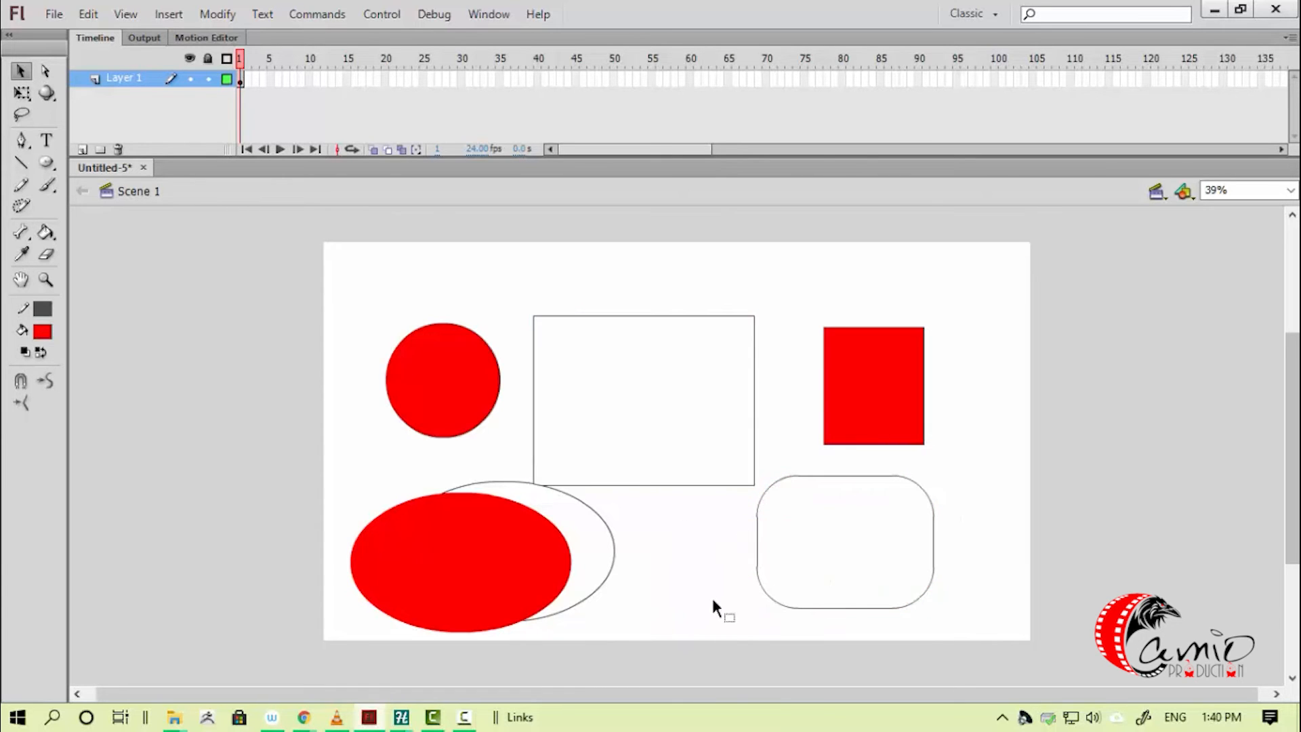
drag(312, 241, 1024, 690)
key(Delete)
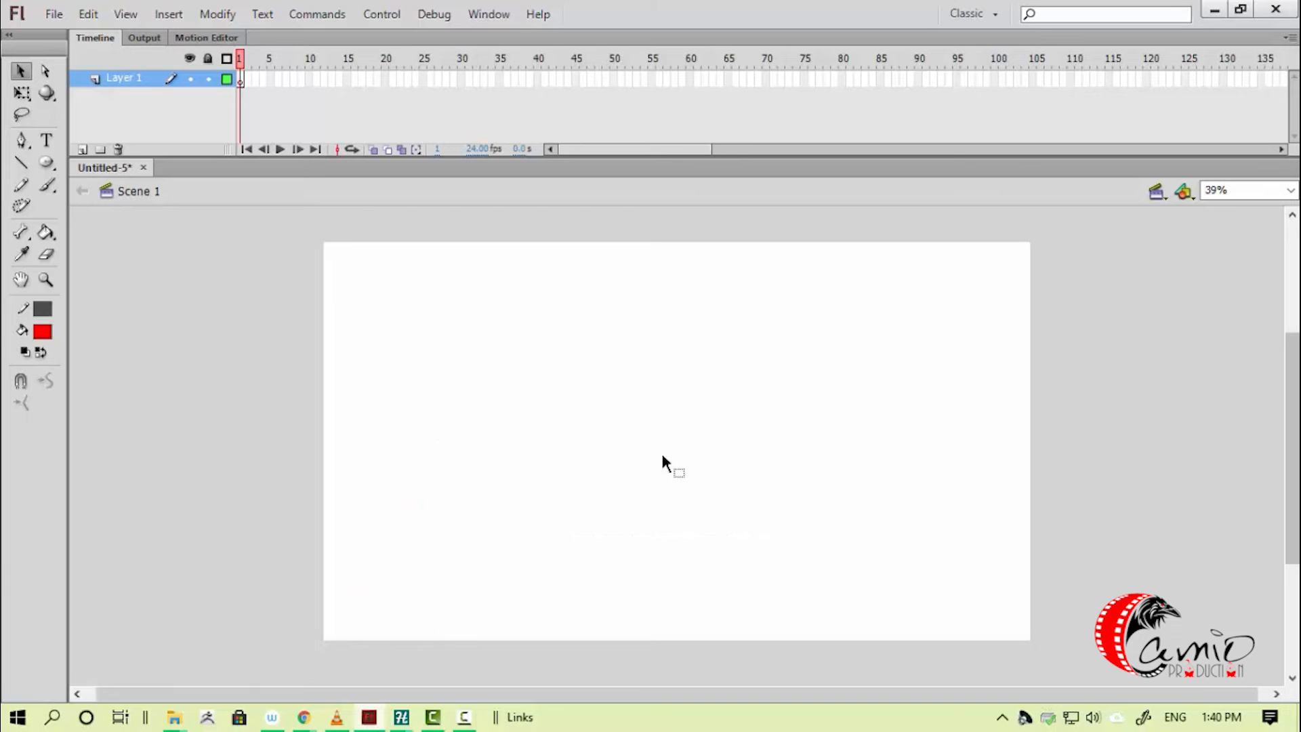
- Try a short vertical stroke with the Line tool and a freehand stroke with the Pencil tool, undoing each
click(21, 184)
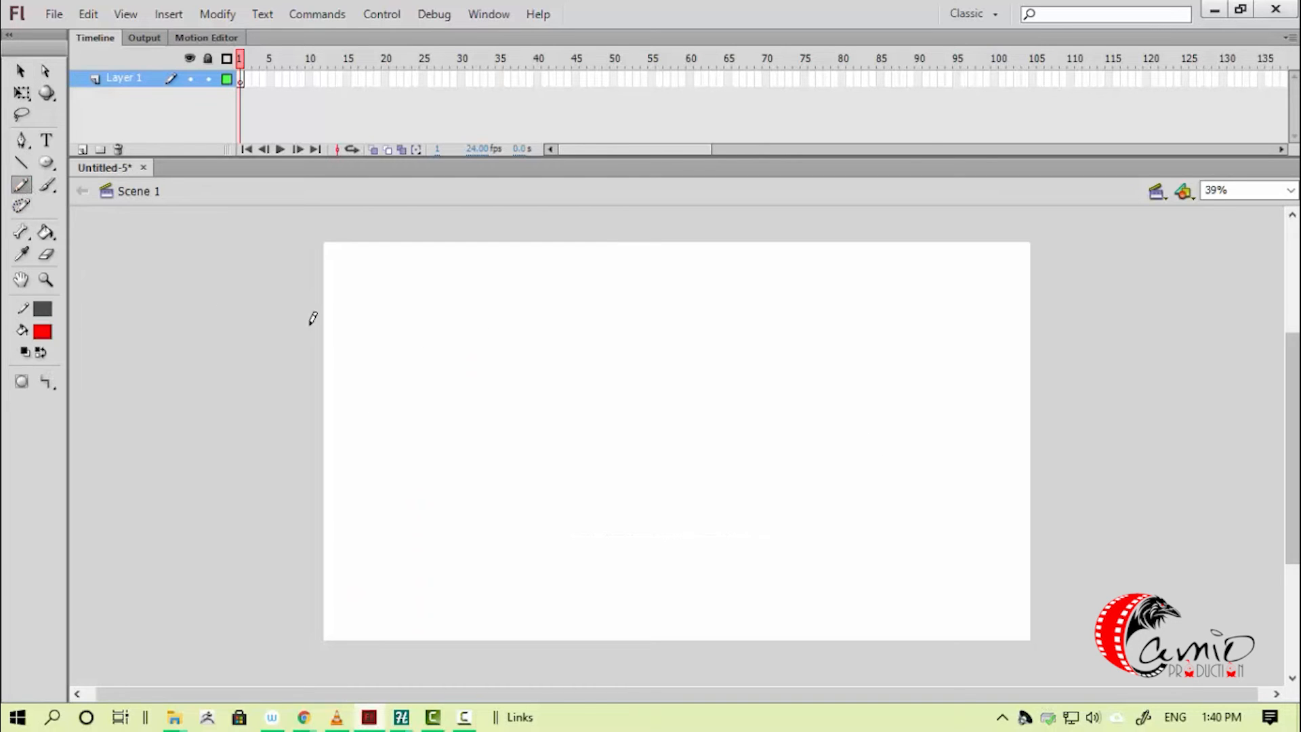
key(n)
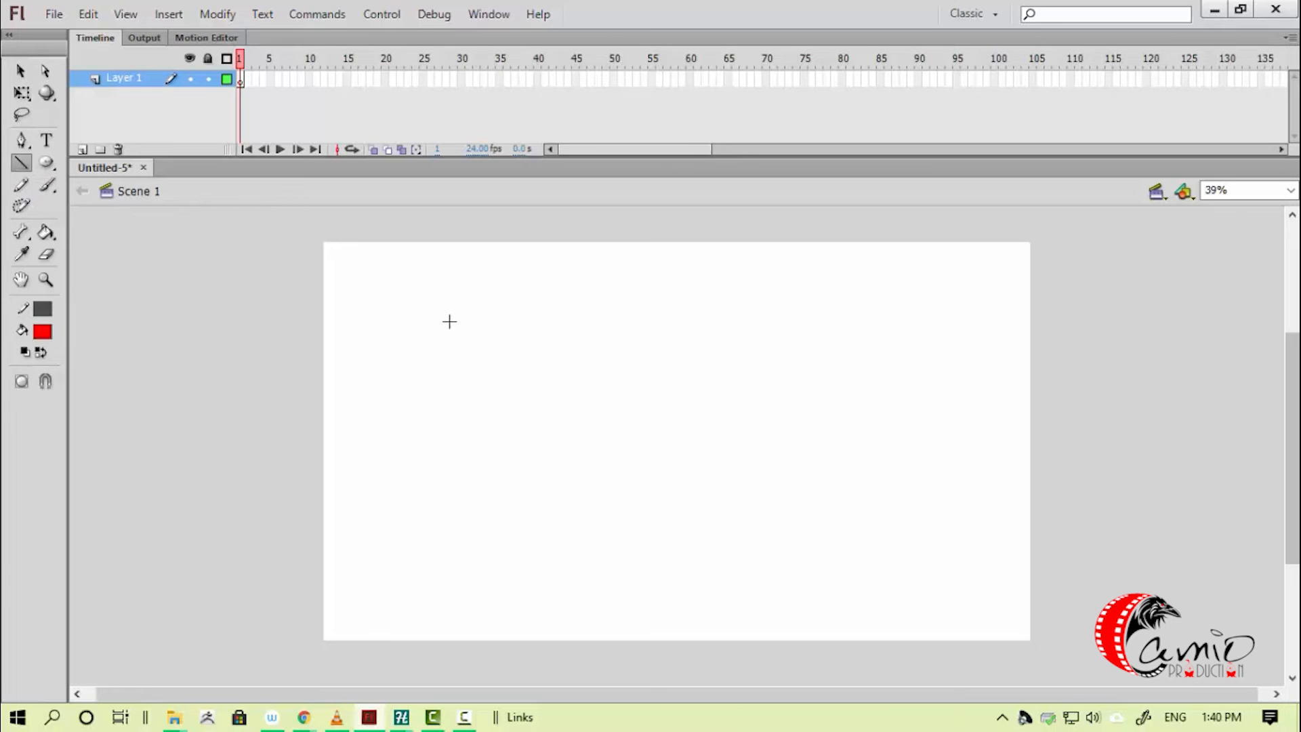
mouse_move(622, 331)
mouse_down()
mouse_move(603, 427)
mouse_move(626, 481)
mouse_up()
key(ctrl+z)
key(y)
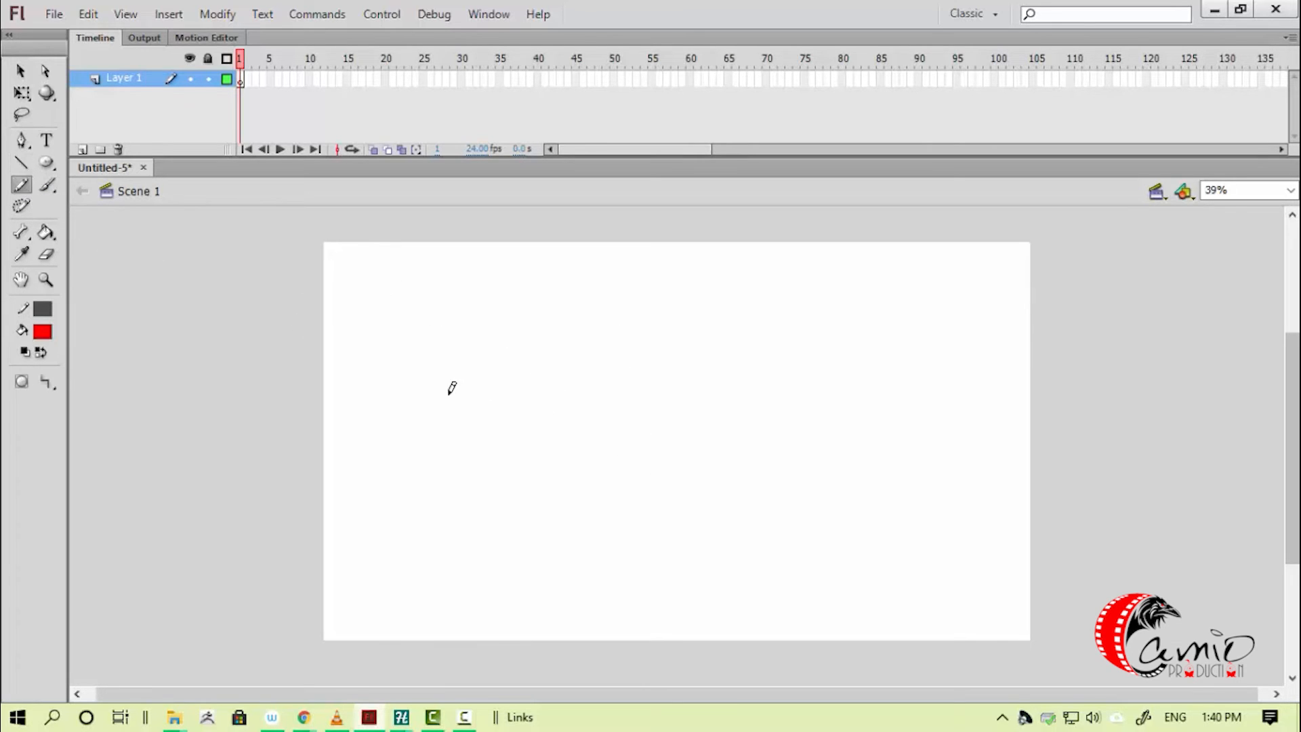
mouse_move(438, 415)
mouse_down()
mouse_move(685, 438)
mouse_move(905, 486)
mouse_up()
key(ctrl+z)
key(z)
click(454, 339)
alt+click(505, 418)
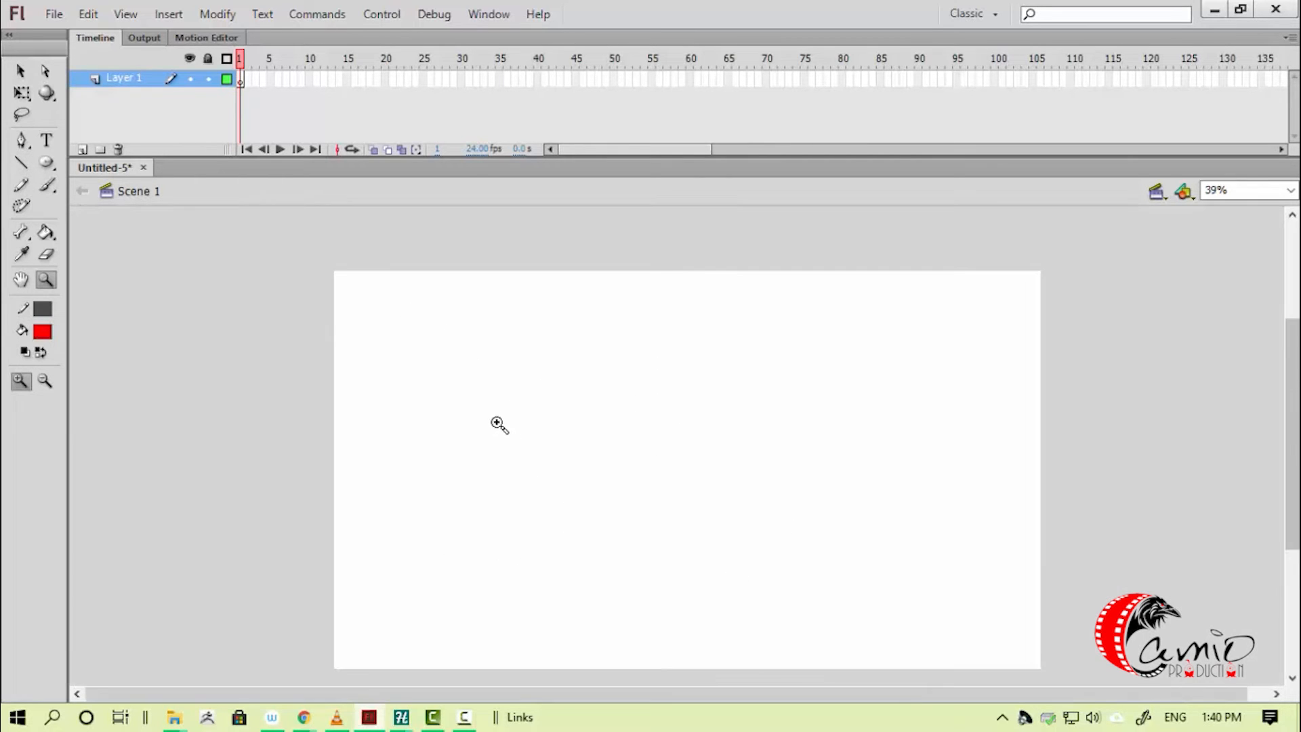
- Sketch a character's wide oval head, two body sides and an arch between the legs with the Pencil tool
key(y)
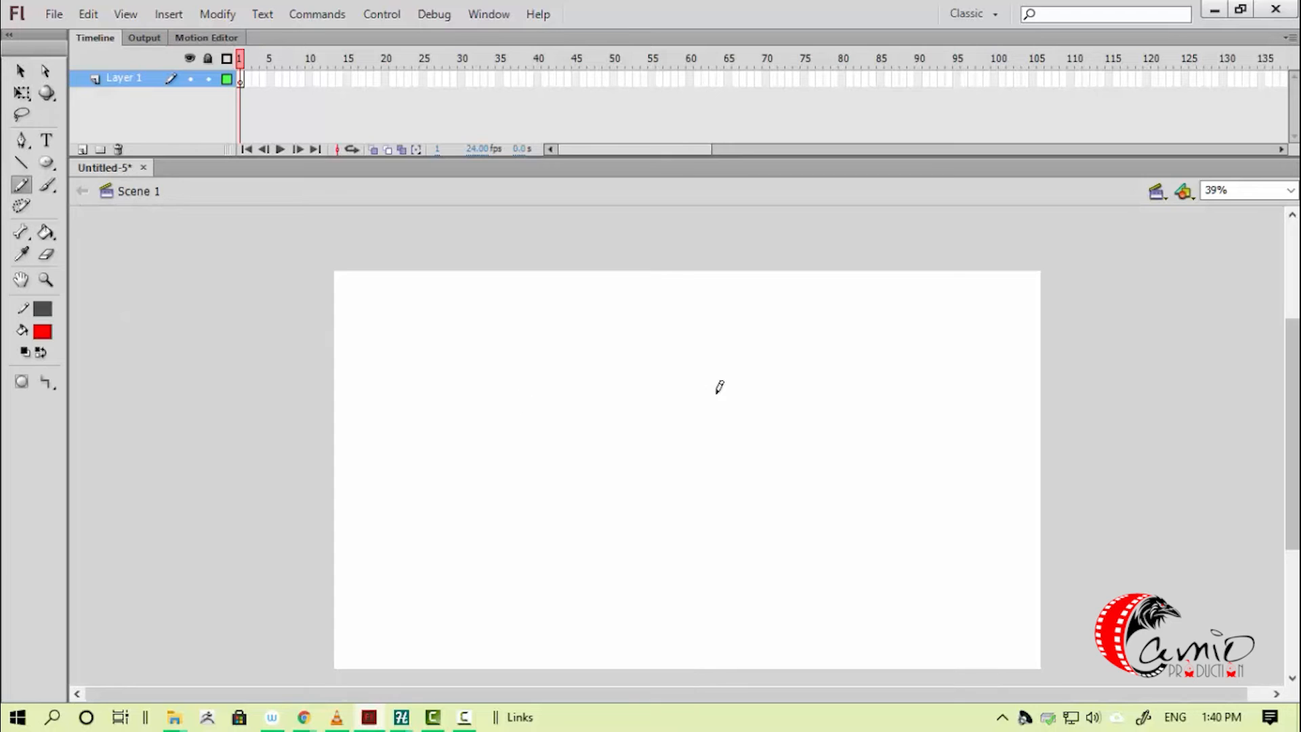
drag(737, 349, 654, 342)
key(ctrl+z)
mouse_move(784, 371)
mouse_down()
mouse_move(505, 473)
mouse_move(591, 358)
mouse_up()
key(ctrl+z)
mouse_move(834, 373)
mouse_down()
mouse_move(653, 492)
mouse_move(591, 370)
mouse_up()
mouse_move(592, 494)
mouse_down()
mouse_move(597, 635)
mouse_move(776, 606)
mouse_move(777, 644)
mouse_up()
drag(750, 495, 762, 670)
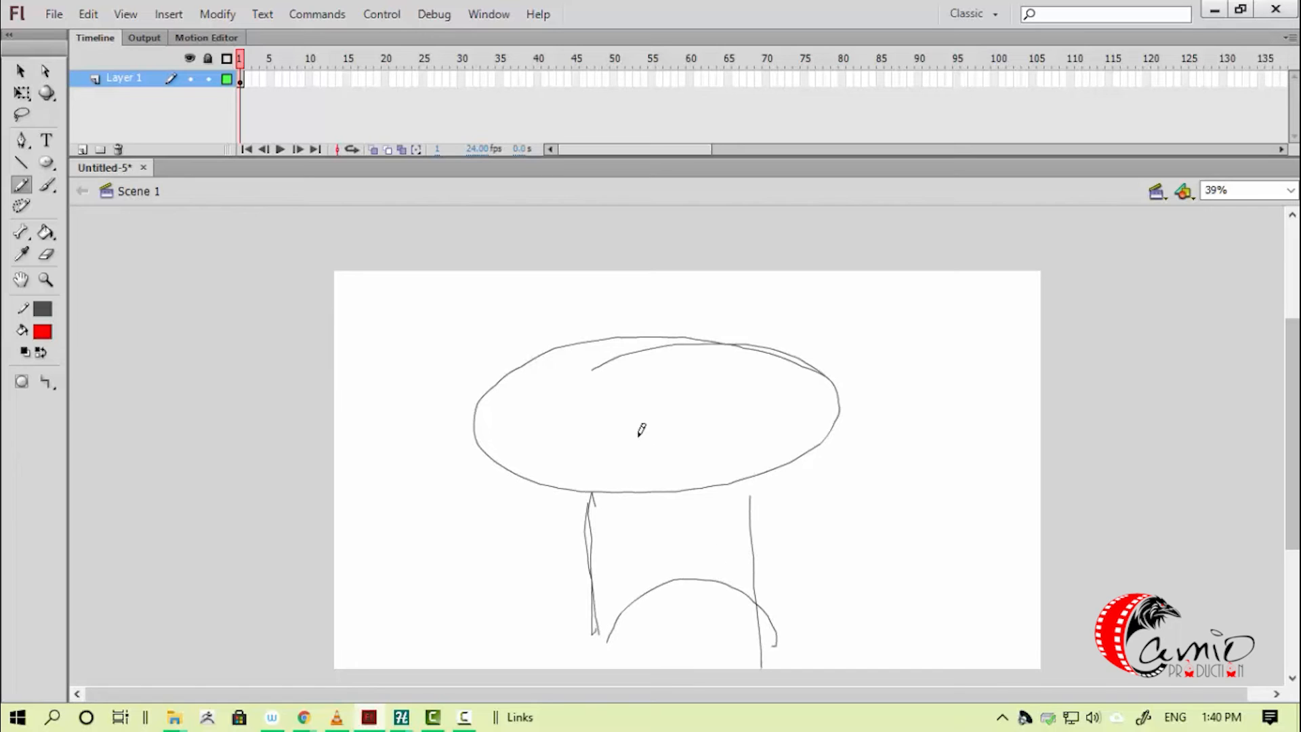
- Sketch two tall eyes and a short mouth on the head, and an arm on each side of the body
mouse_move(616, 397)
mouse_down()
mouse_move(618, 441)
mouse_move(616, 423)
mouse_up()
drag(682, 391, 680, 440)
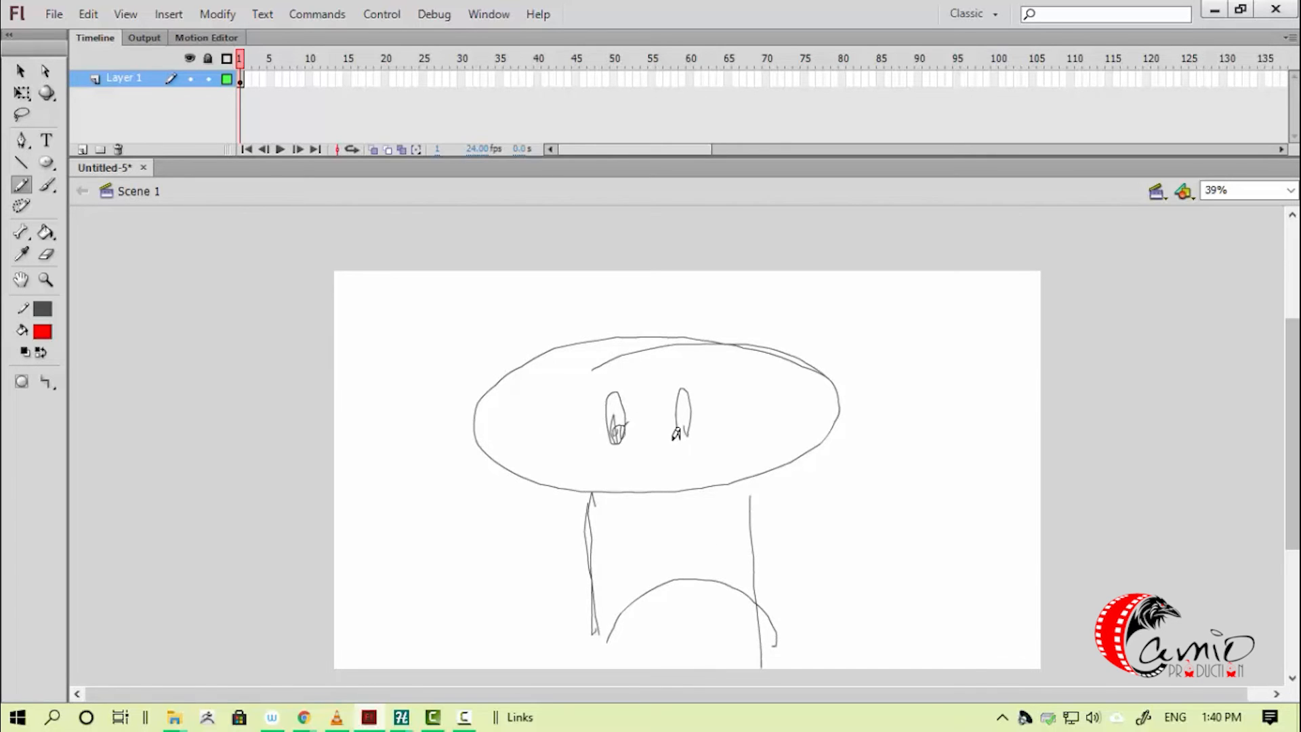
drag(634, 483, 690, 473)
drag(583, 495, 587, 515)
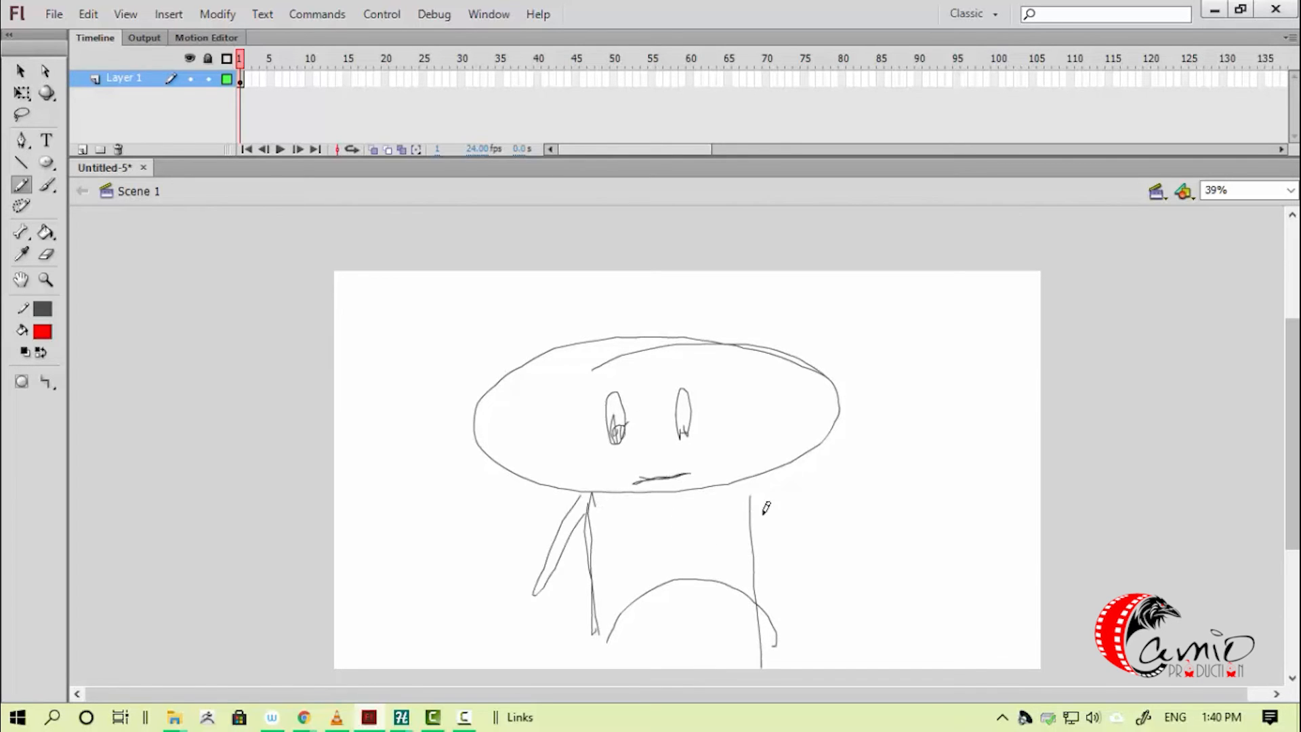
drag(766, 500, 747, 510)
- Sketch flat pencil strokes for the feet at the base of both legs
drag(603, 620, 580, 562)
drag(526, 606, 629, 589)
drag(522, 592, 651, 596)
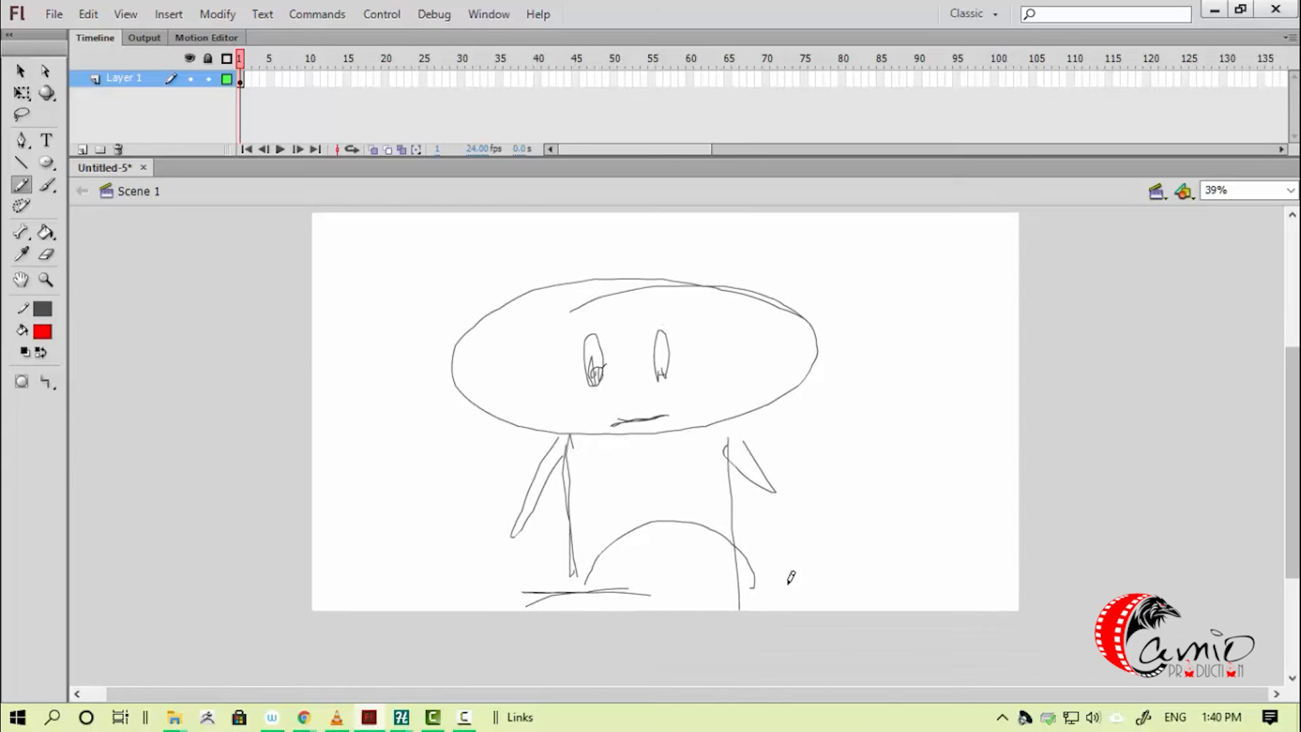
drag(739, 584, 827, 583)
drag(738, 592, 794, 587)
drag(740, 553, 740, 564)
drag(317, 619, 1042, 577)
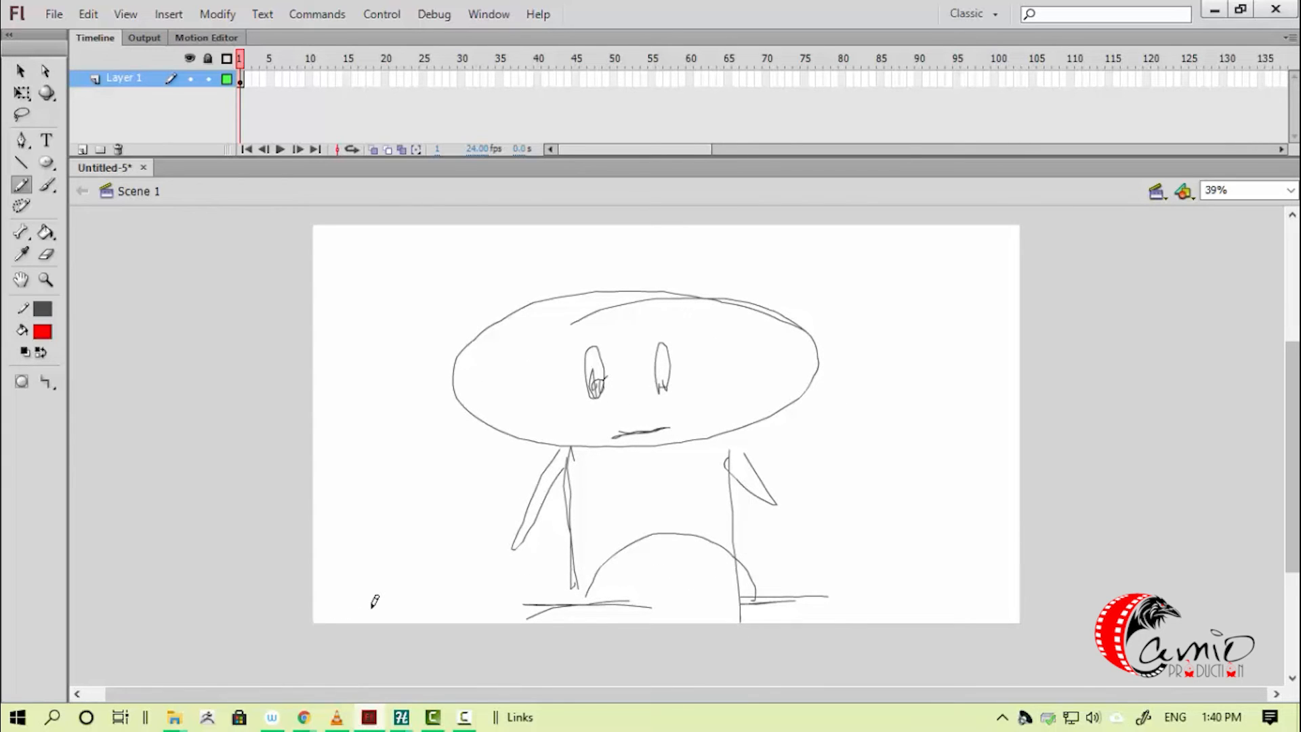
- Select the entire pencil-drawn character and delete it from the stage
drag(755, 595, 753, 600)
key(v)
drag(272, 239, 1096, 694)
key(Delete)
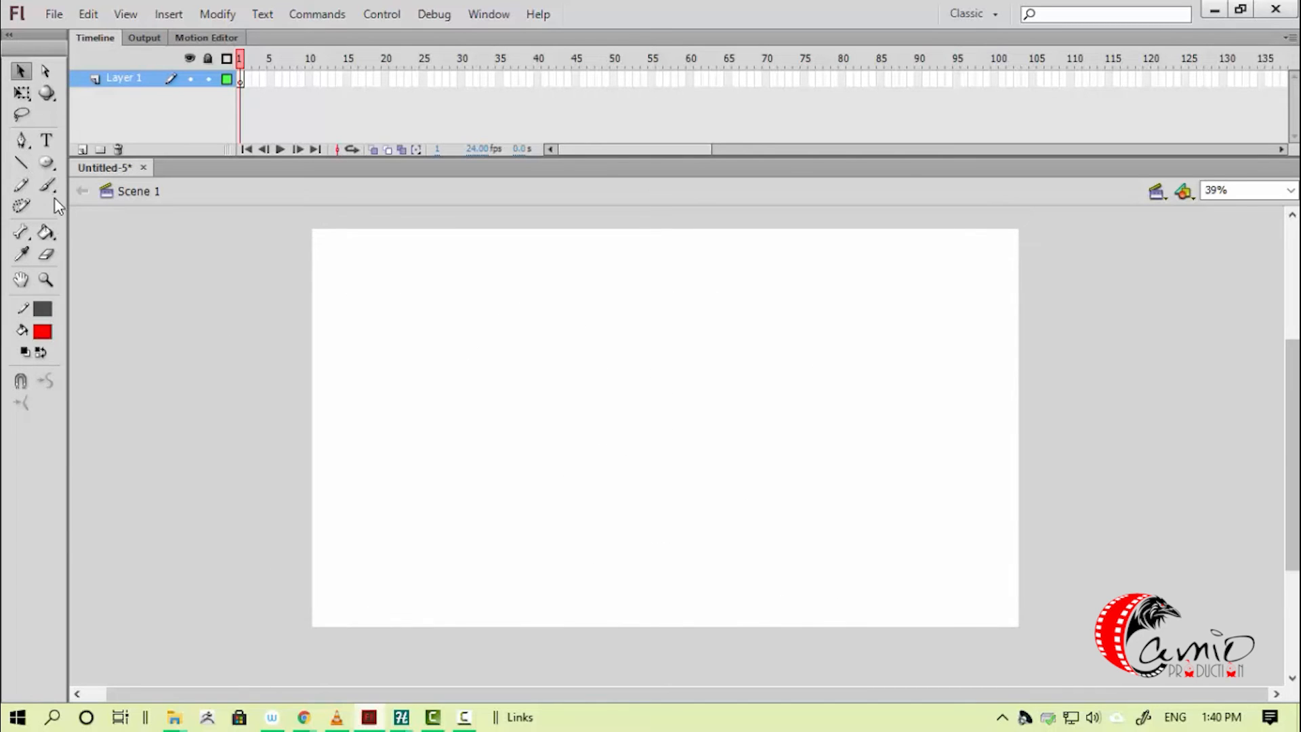
- Switch from the Selection tool to the Brush tool rather than the Spray Brush tool
click(54, 192)
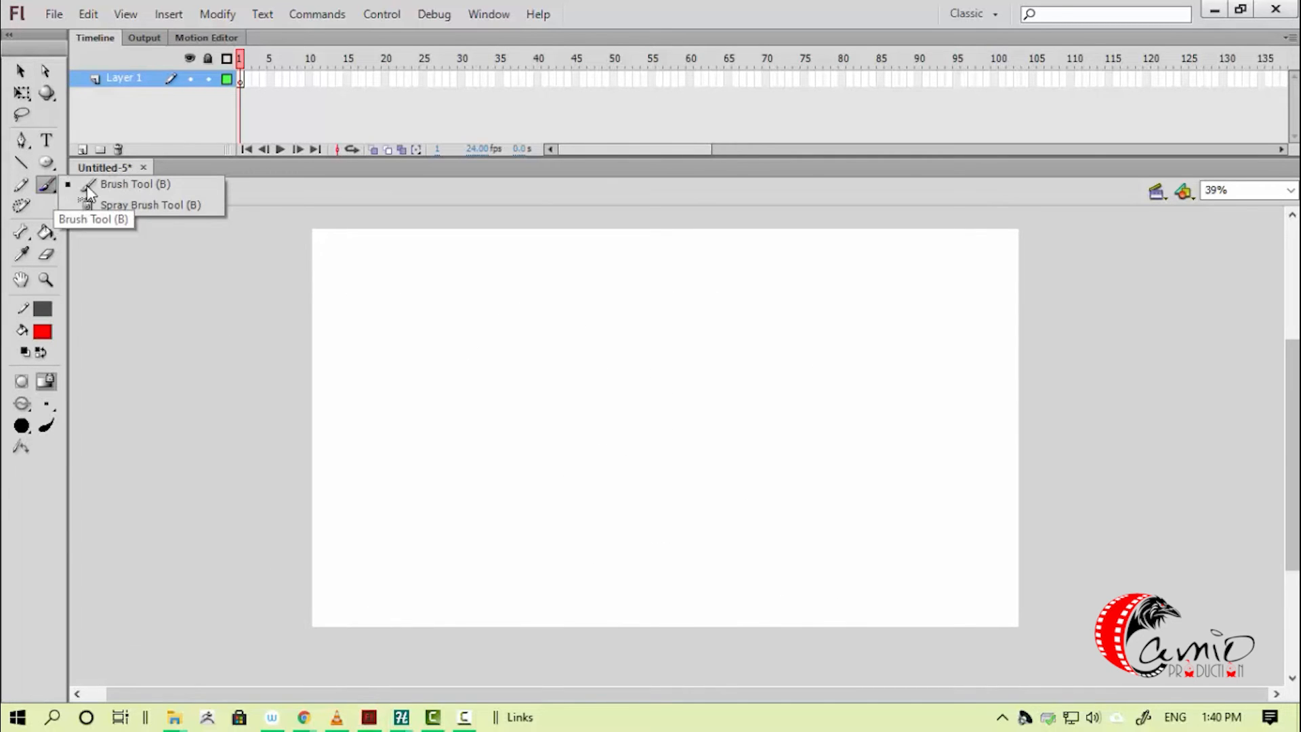
click(108, 190)
key(b)
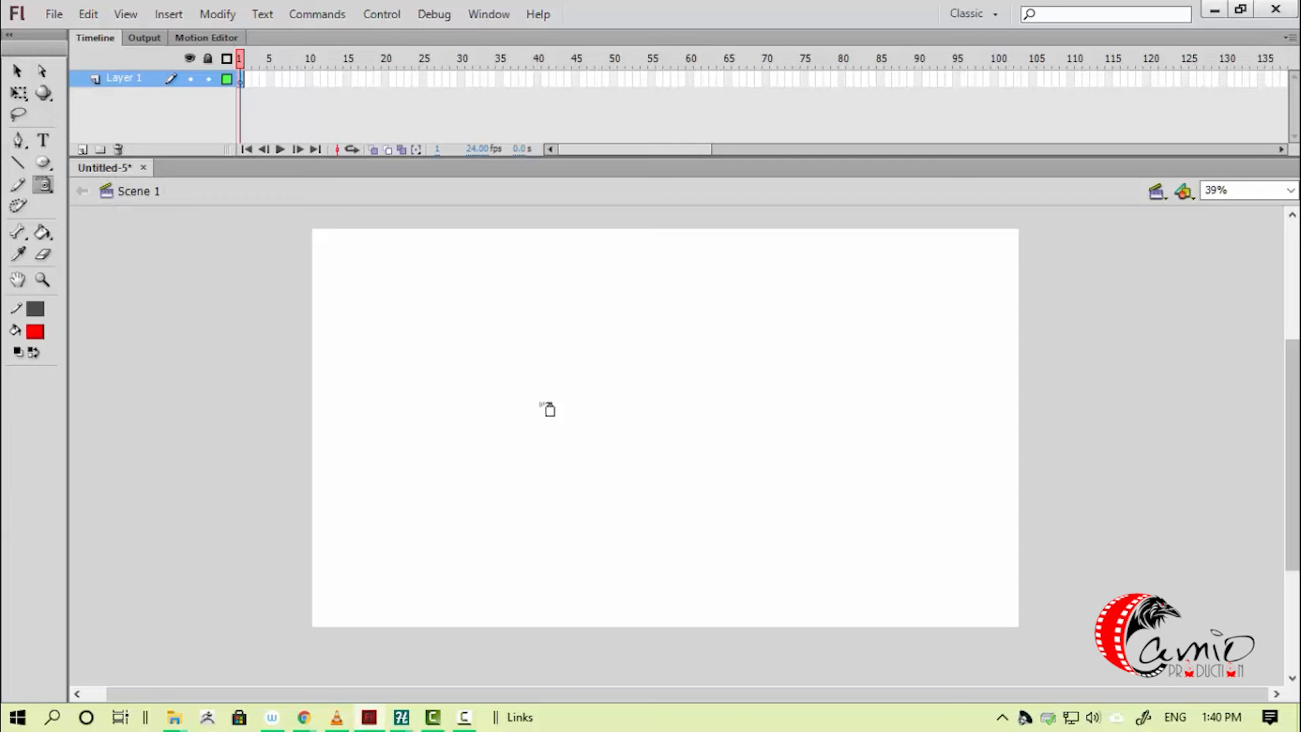
click(51, 188)
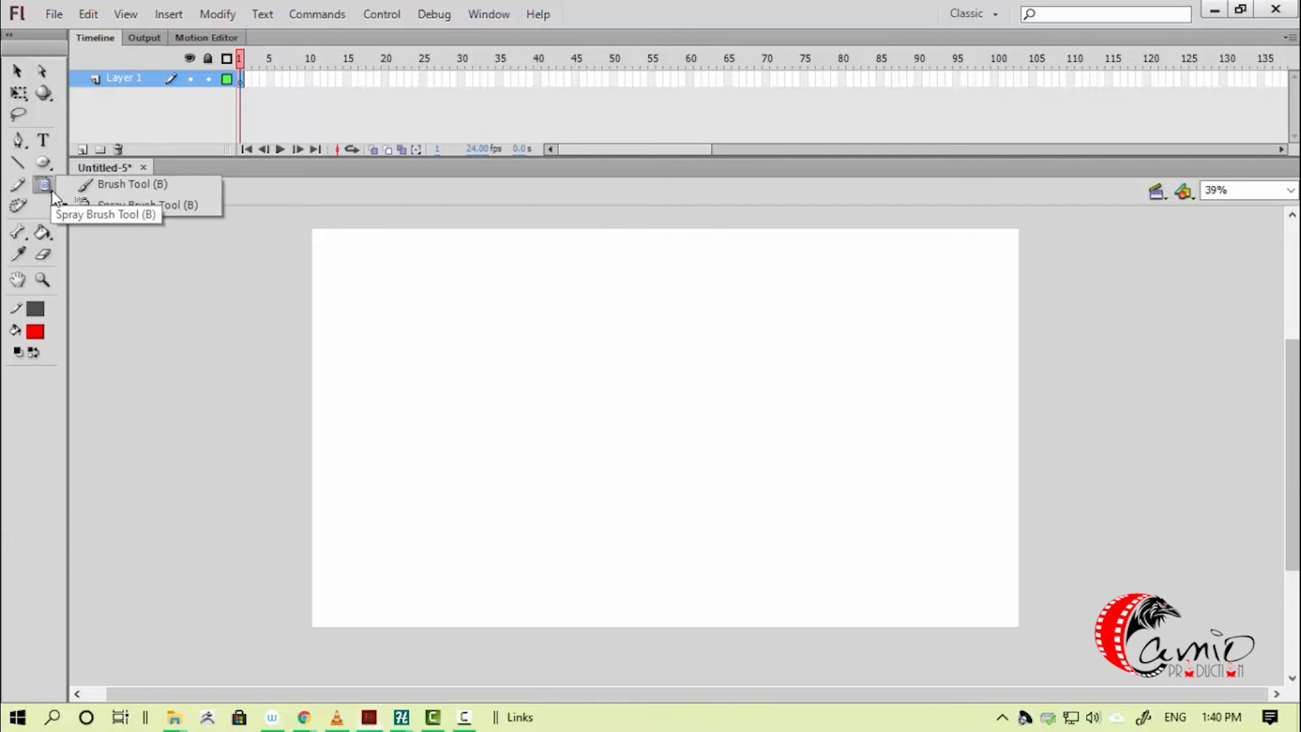
click(95, 188)
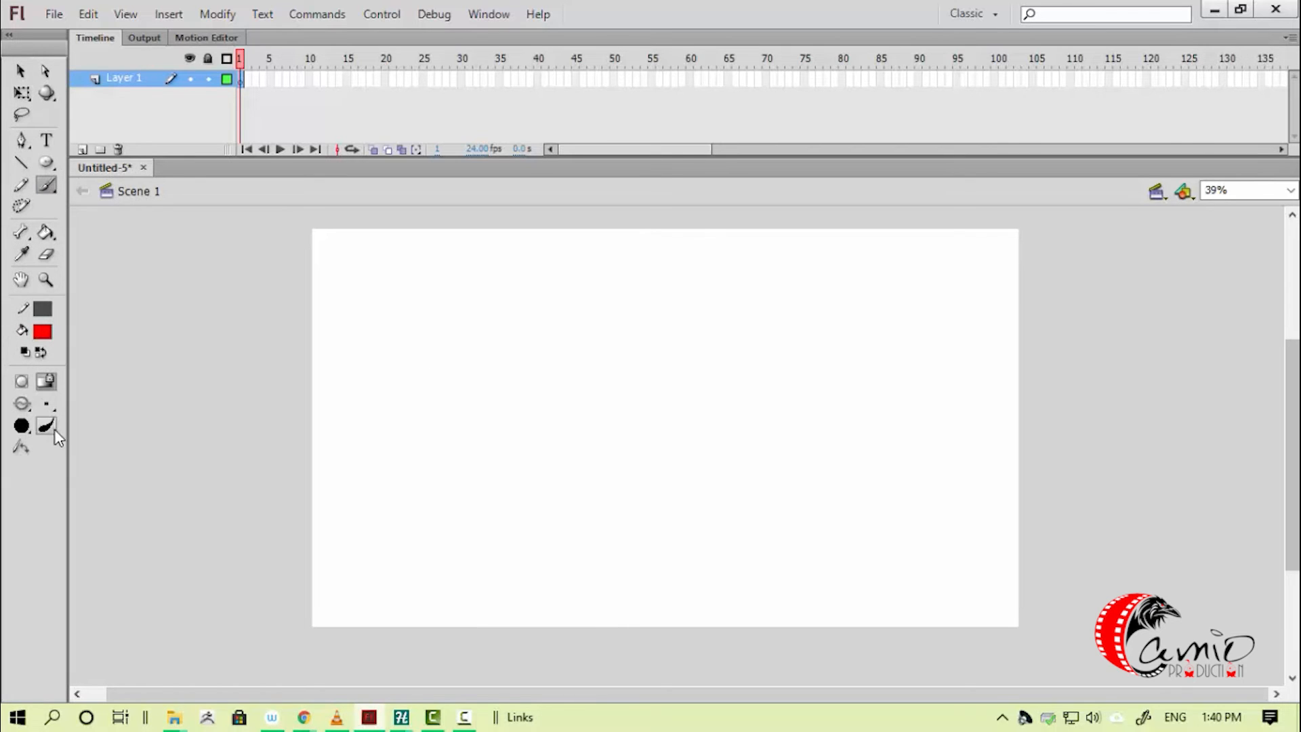
- Try red freehand strokes across the stage with the Brush tool, undoing them all
mouse_move(643, 290)
mouse_down()
mouse_move(701, 409)
mouse_move(671, 444)
mouse_up()
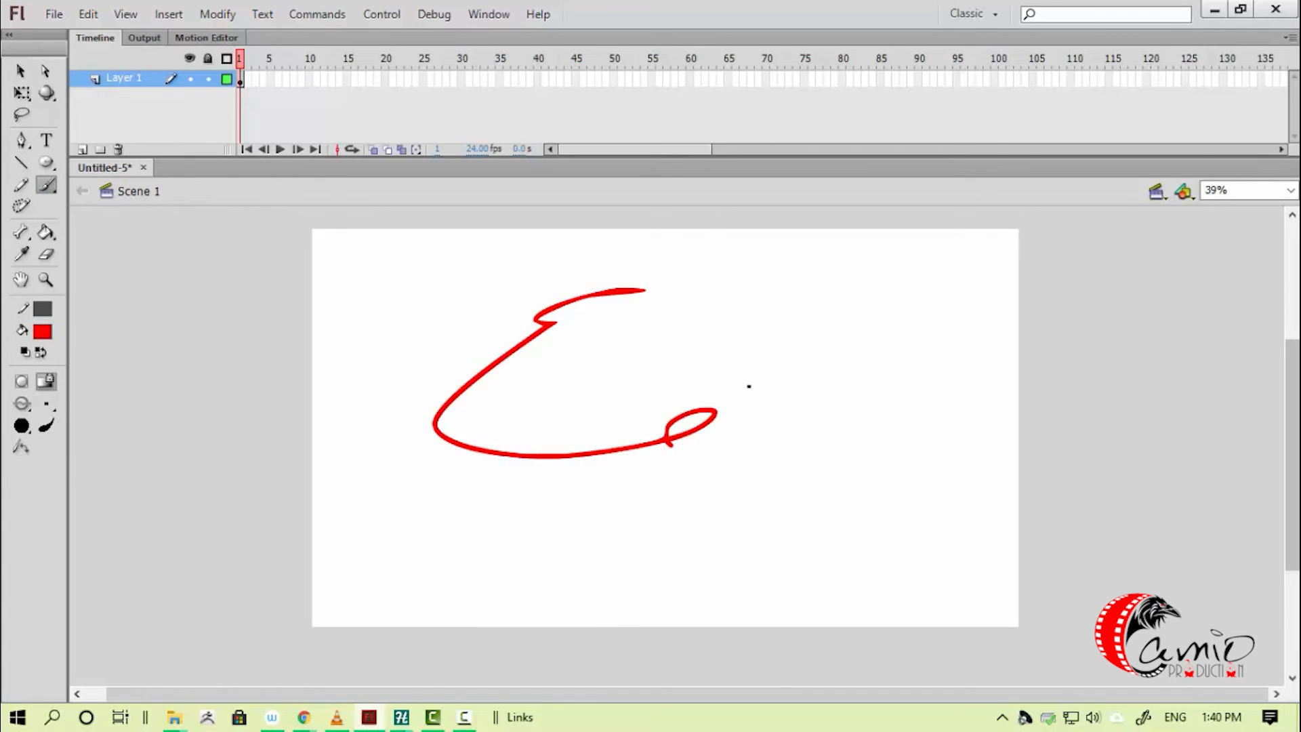
key(ctrl+z)
mouse_move(666, 299)
mouse_down()
mouse_move(653, 406)
mouse_move(698, 424)
mouse_up()
key(ctrl+z)
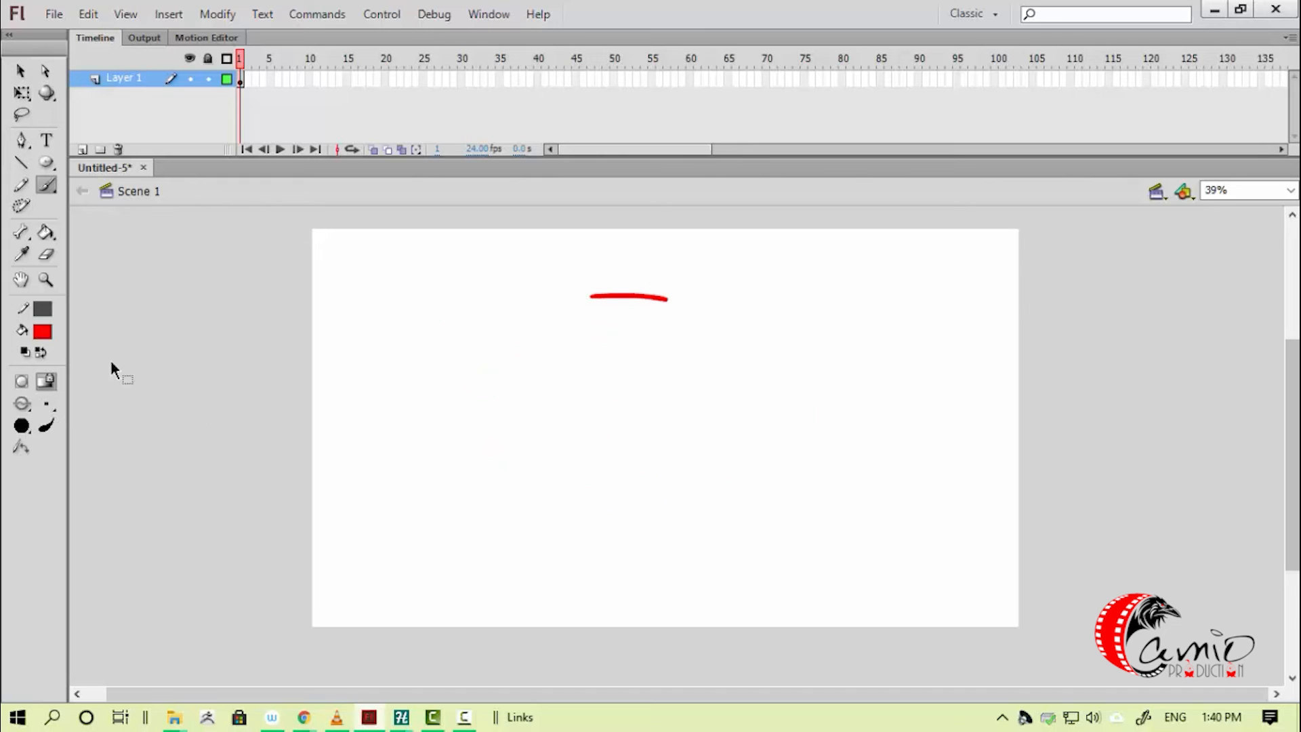
key(ctrl+z)
- Set the fill color to light blue and try a wide brush stroke, undoing the stroke
click(42, 331)
click(228, 435)
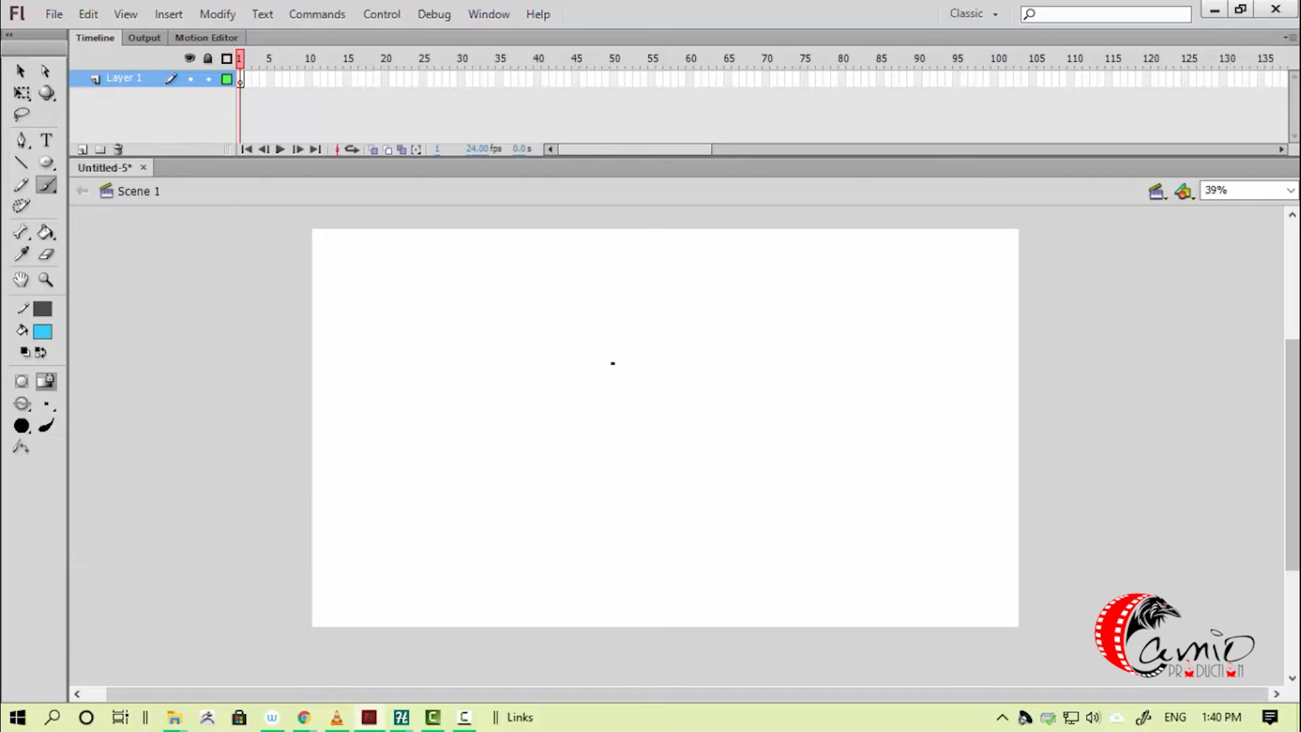
drag(431, 295, 790, 407)
key(ctrl+z)
- Set the brush to its smallest size and paint a thin, wide oval in the middle of the stage
click(55, 415)
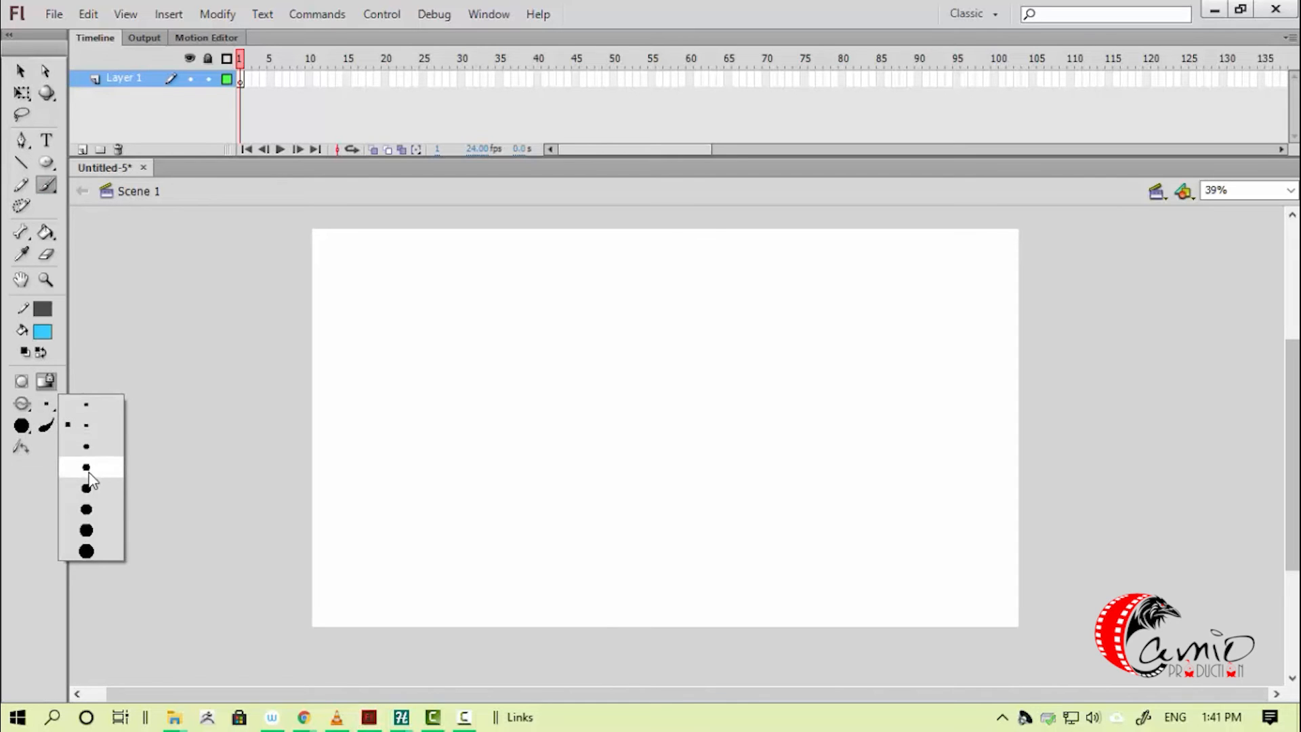
click(89, 407)
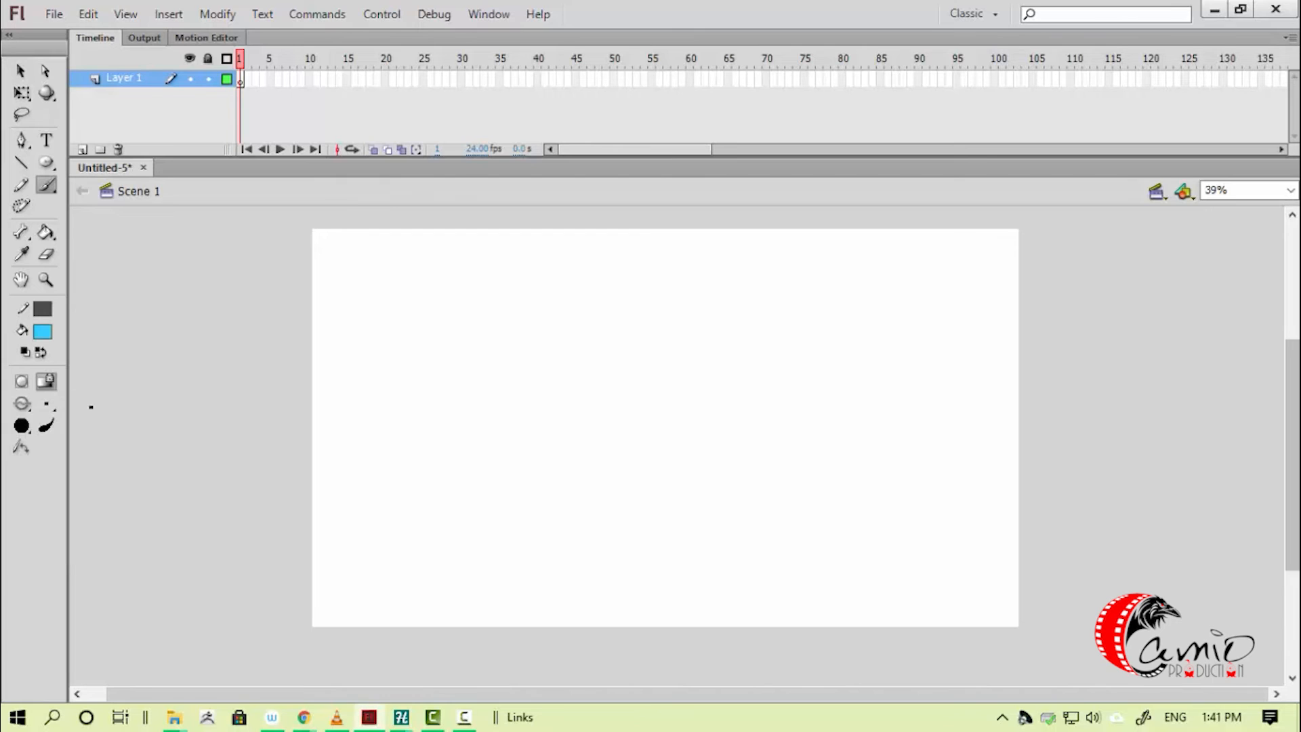
mouse_move(644, 351)
mouse_down()
mouse_move(558, 387)
mouse_move(732, 437)
mouse_up()
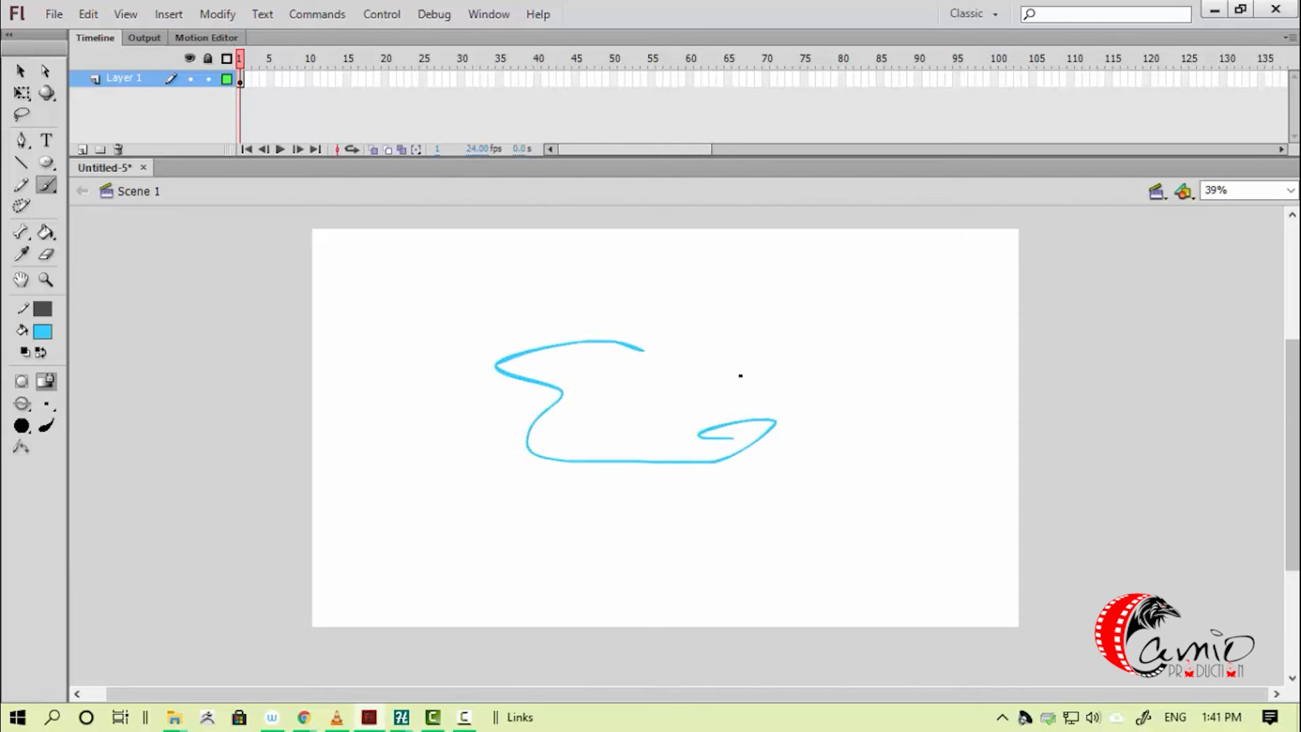
key(ctrl+equal)
key(ctrl+z)
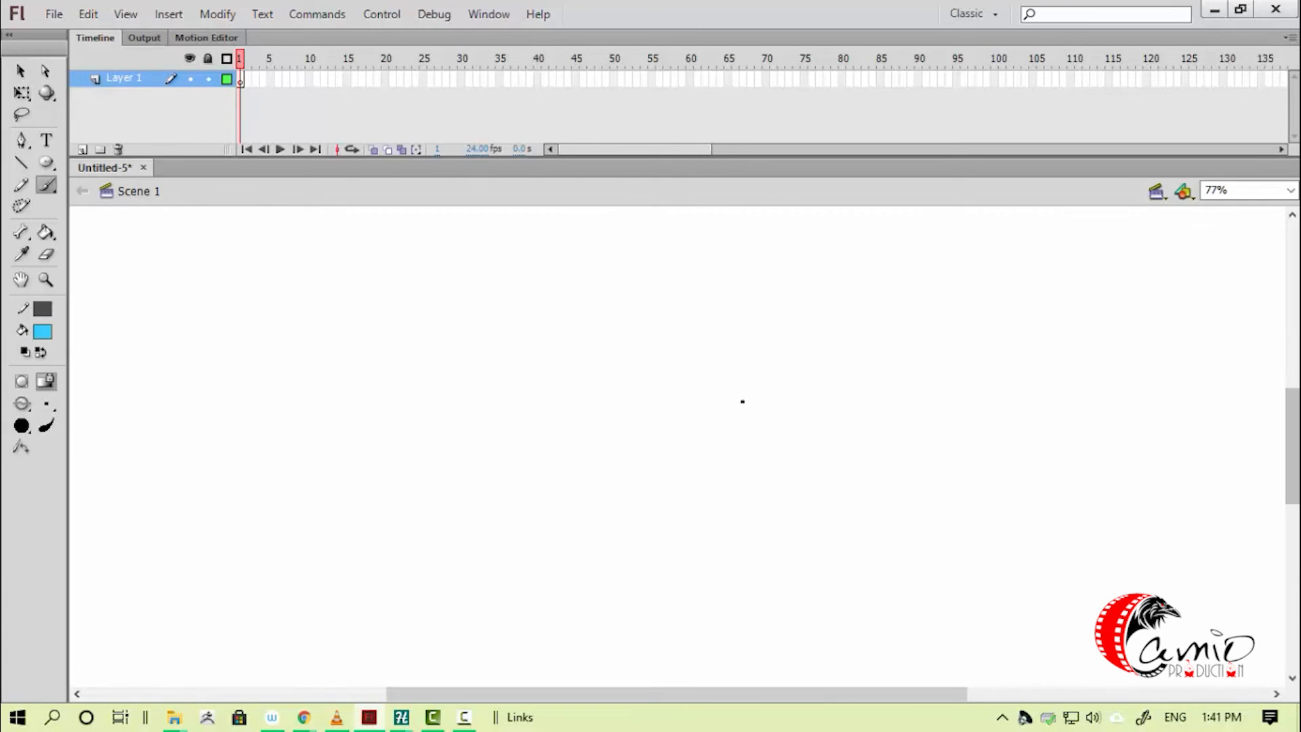
mouse_move(754, 279)
mouse_down()
mouse_move(439, 462)
mouse_move(567, 305)
mouse_up()
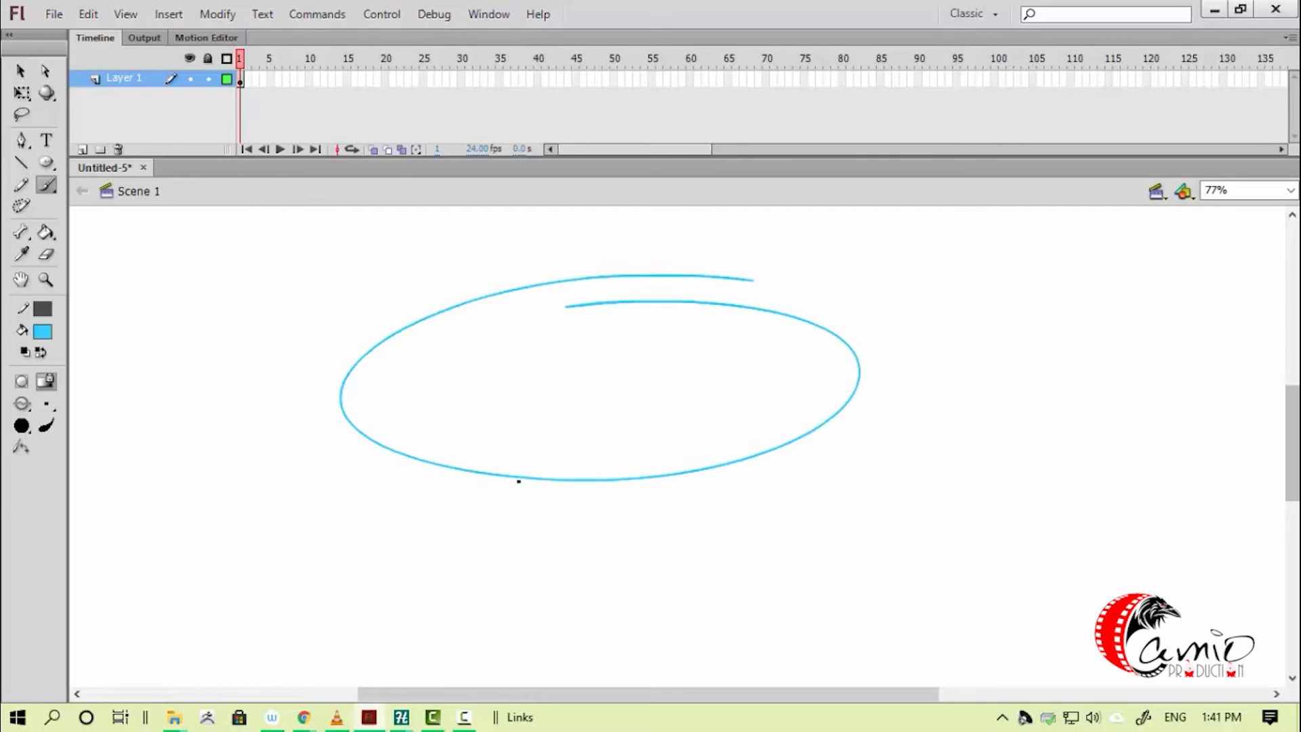
- Set the brush to its largest size and paint a thick oval to the right of the thin one
click(47, 405)
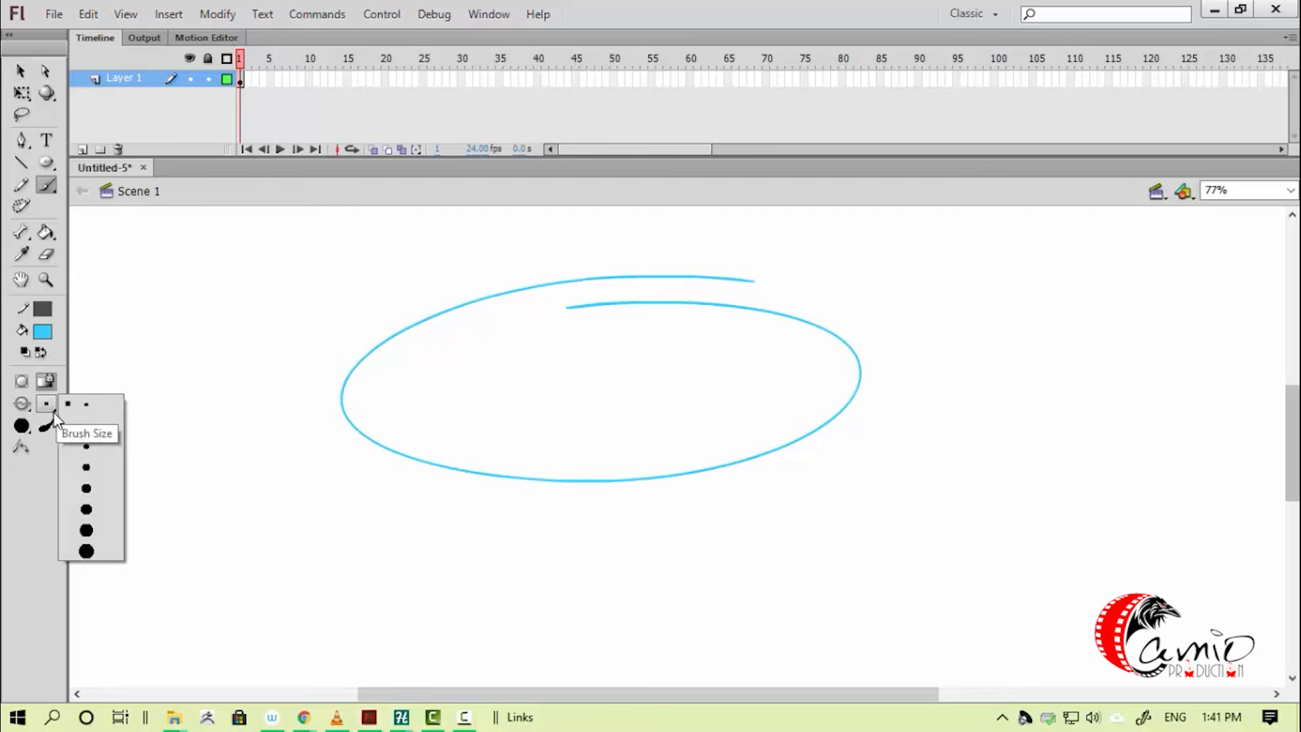
click(86, 551)
key(ctrl+minus)
drag(467, 462, 551, 466)
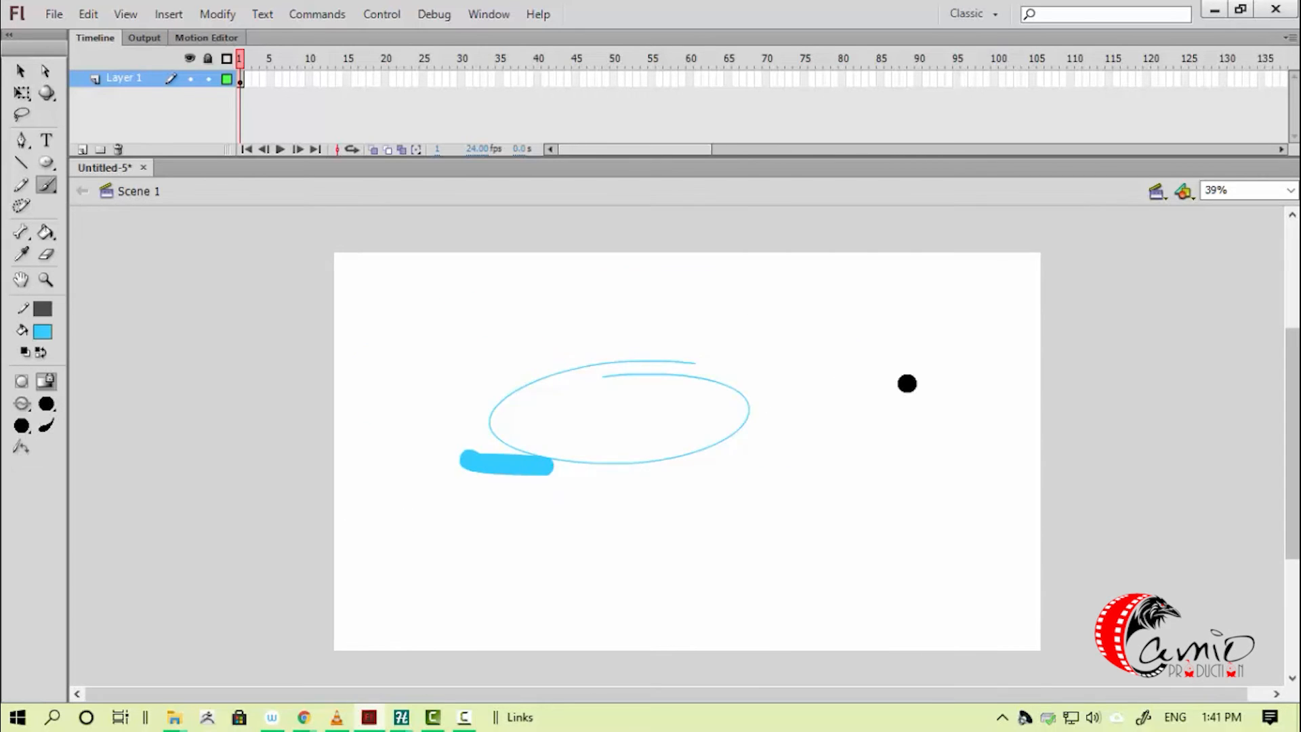
key(ctrl+z)
mouse_move(973, 377)
mouse_down()
mouse_move(987, 450)
mouse_move(969, 383)
mouse_up()
key(ctrl+plus)
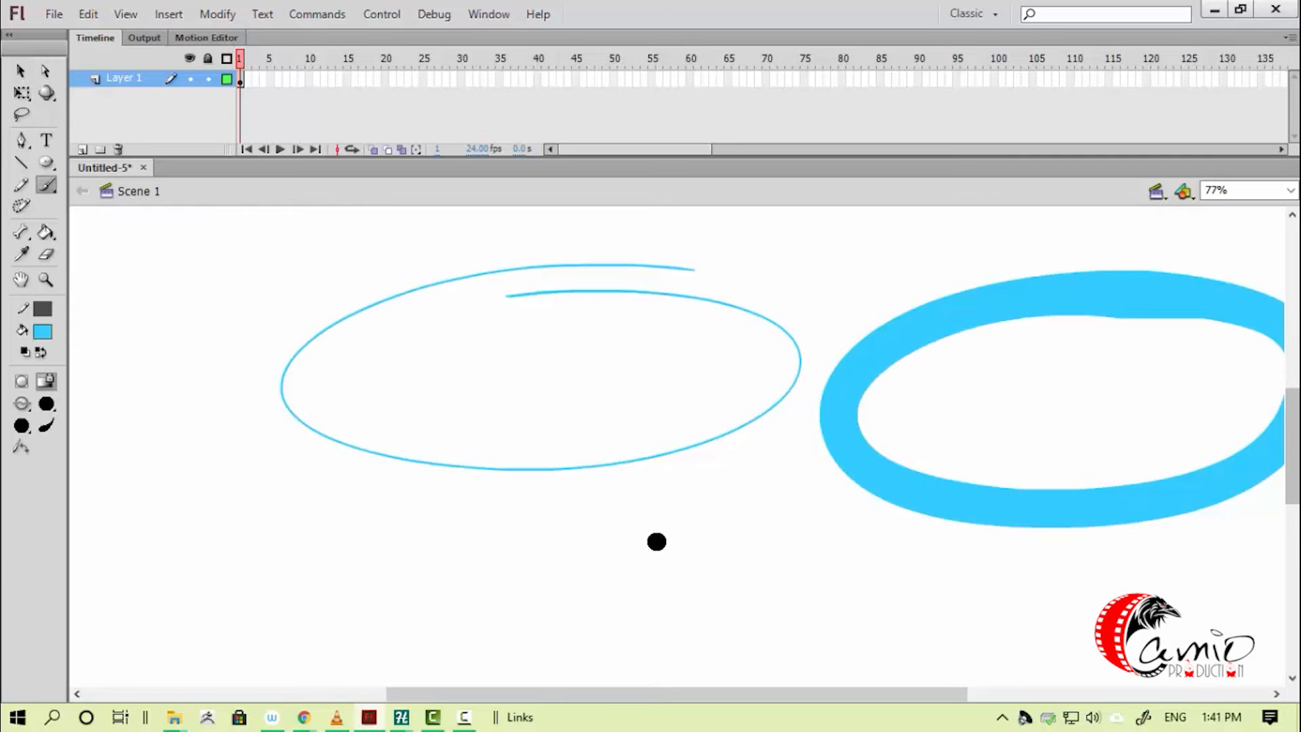
drag(656, 541, 595, 538)
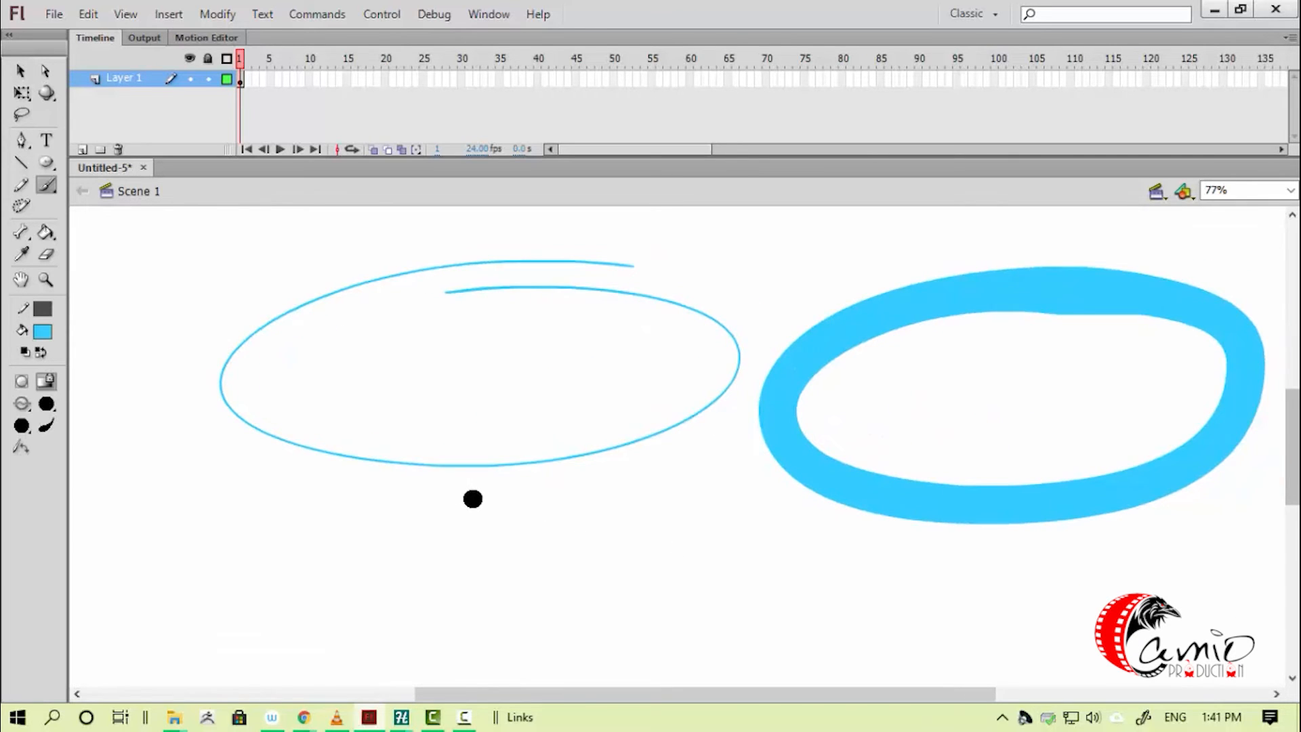
- Paint two small swirling ovals below the large ovals with the smallest brush size
key(bracketleft)
key(bracketright)
key(bracketleft)
key(bracketleft)
key(bracketleft)
mouse_move(655, 493)
mouse_down()
mouse_move(652, 535)
mouse_move(474, 557)
mouse_up()
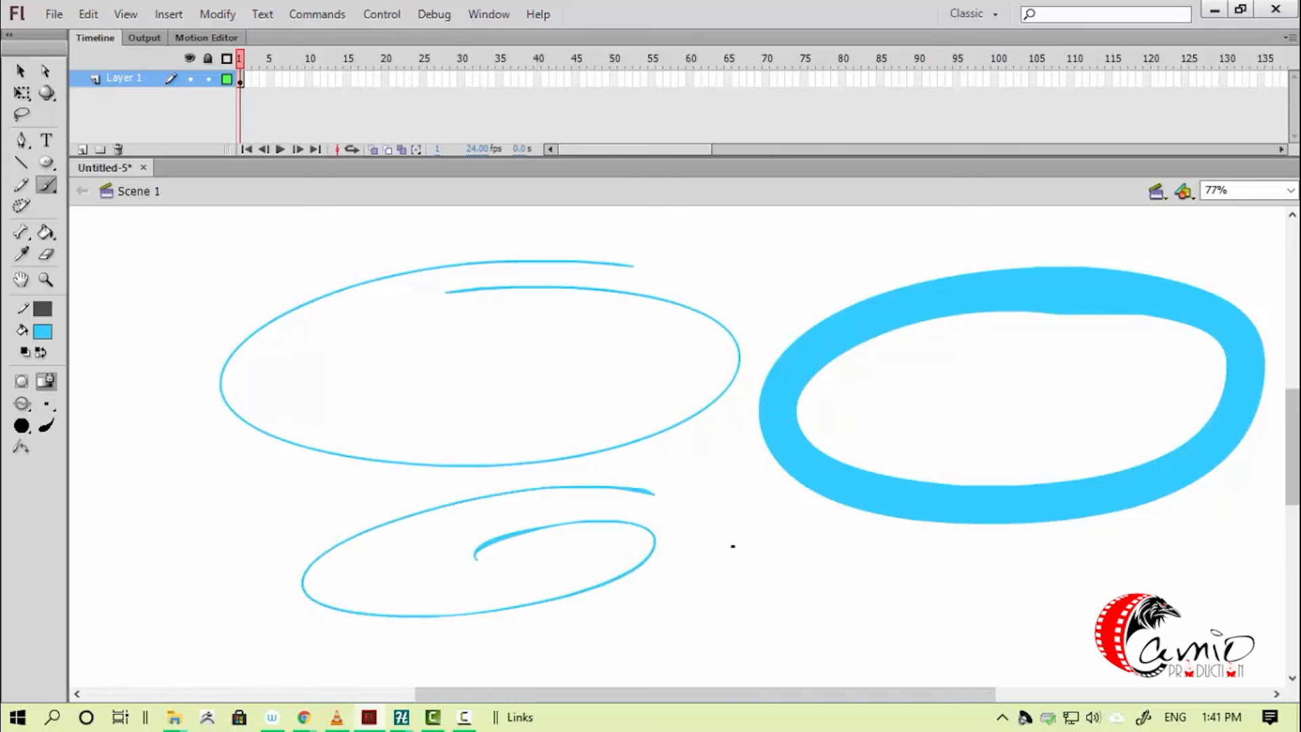
mouse_move(793, 528)
mouse_down()
mouse_move(917, 591)
mouse_move(736, 598)
mouse_up()
- Sketch a tall, slightly tilted rectangle near the stage's left edge with overlapping thin brush strokes
key(ctrl+minus)
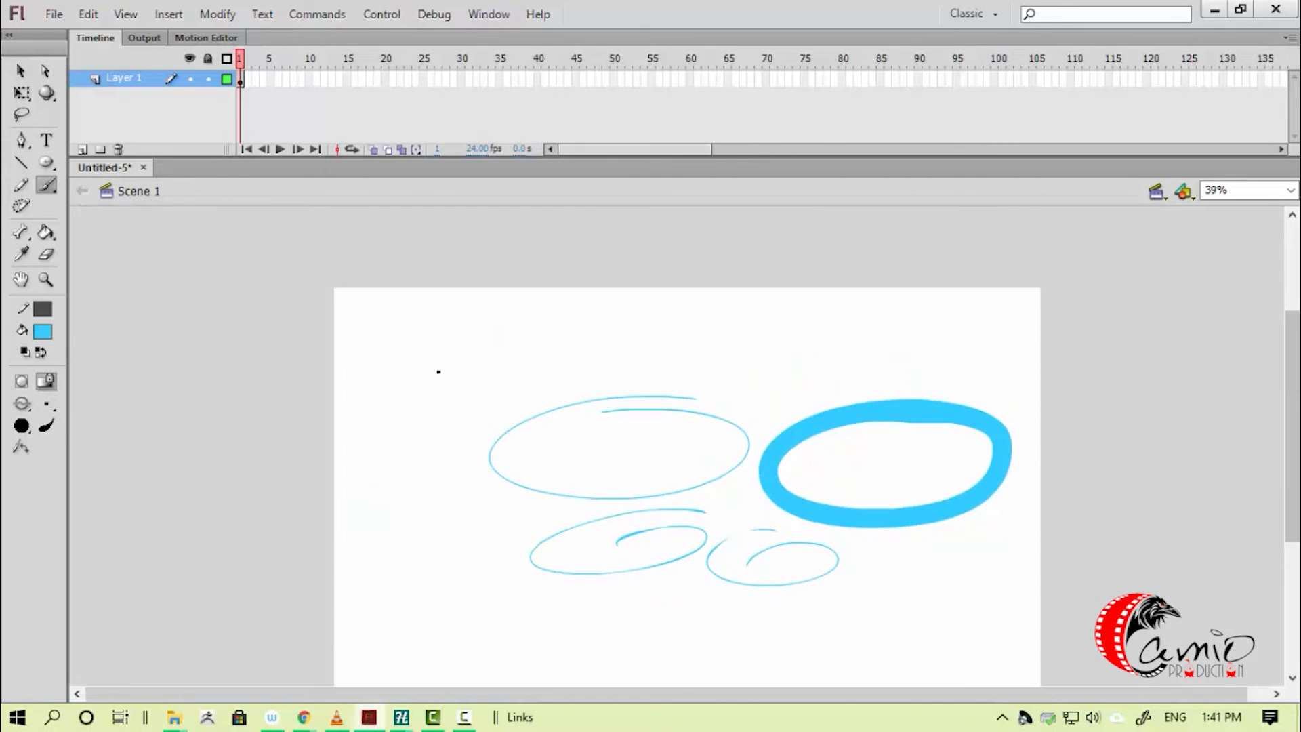
drag(374, 366, 394, 538)
mouse_move(335, 375)
mouse_down()
mouse_move(447, 336)
mouse_move(474, 347)
mouse_move(465, 526)
mouse_up()
drag(383, 540, 465, 501)
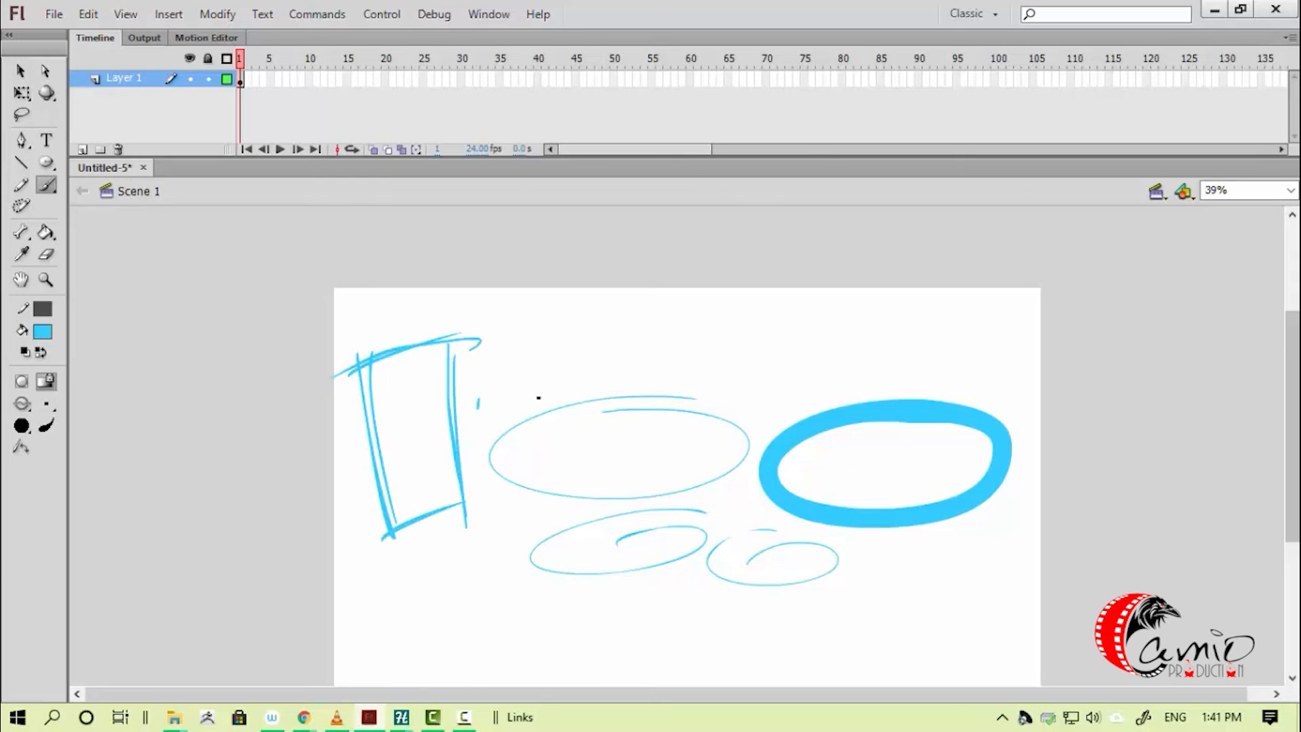
- Paint a thick oval near the stage's upper edge and thinner ovals in its upper-right and lower-left corners
drag(803, 330, 741, 328)
key(bracketleft)
mouse_move(675, 366)
mouse_down()
mouse_move(799, 328)
mouse_move(1017, 332)
mouse_move(862, 379)
mouse_up()
mouse_move(440, 560)
mouse_down()
mouse_move(466, 639)
mouse_move(482, 615)
mouse_move(449, 620)
mouse_up()
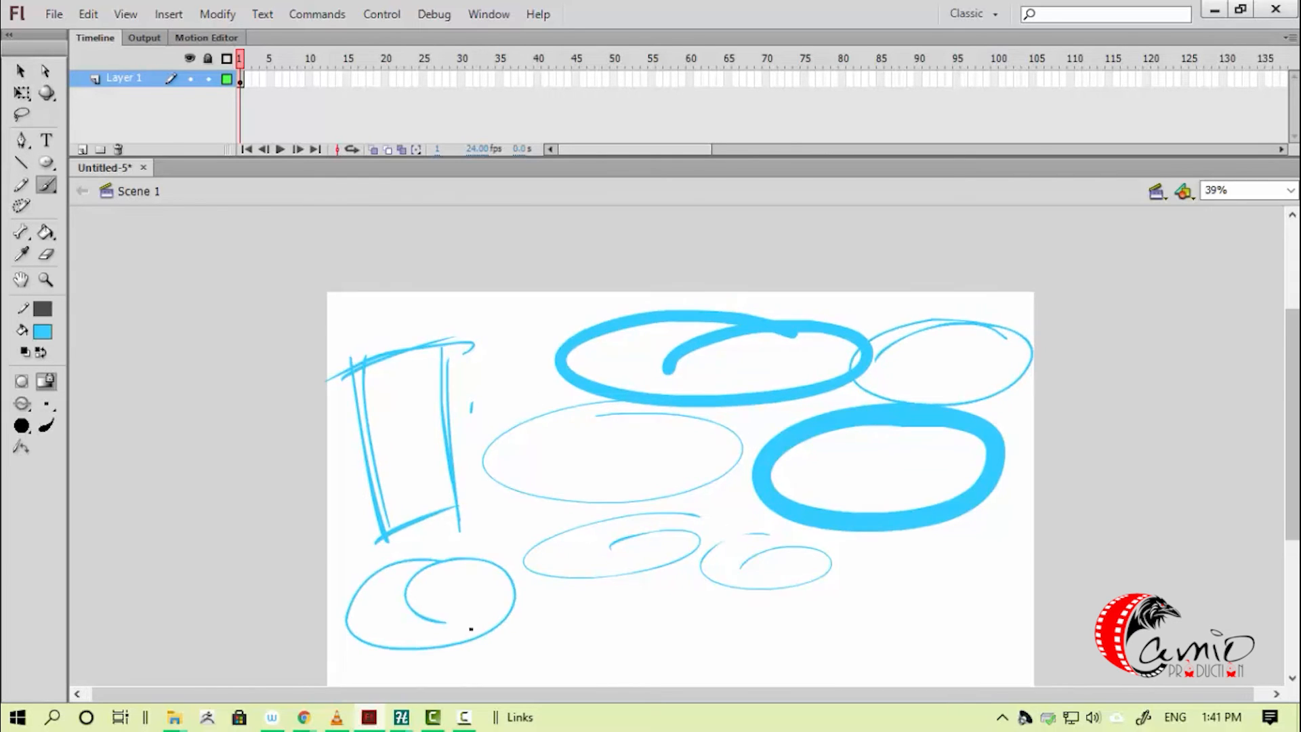
- Set the brush to its smallest size and delete all the painted brush strokes from the stage
click(54, 412)
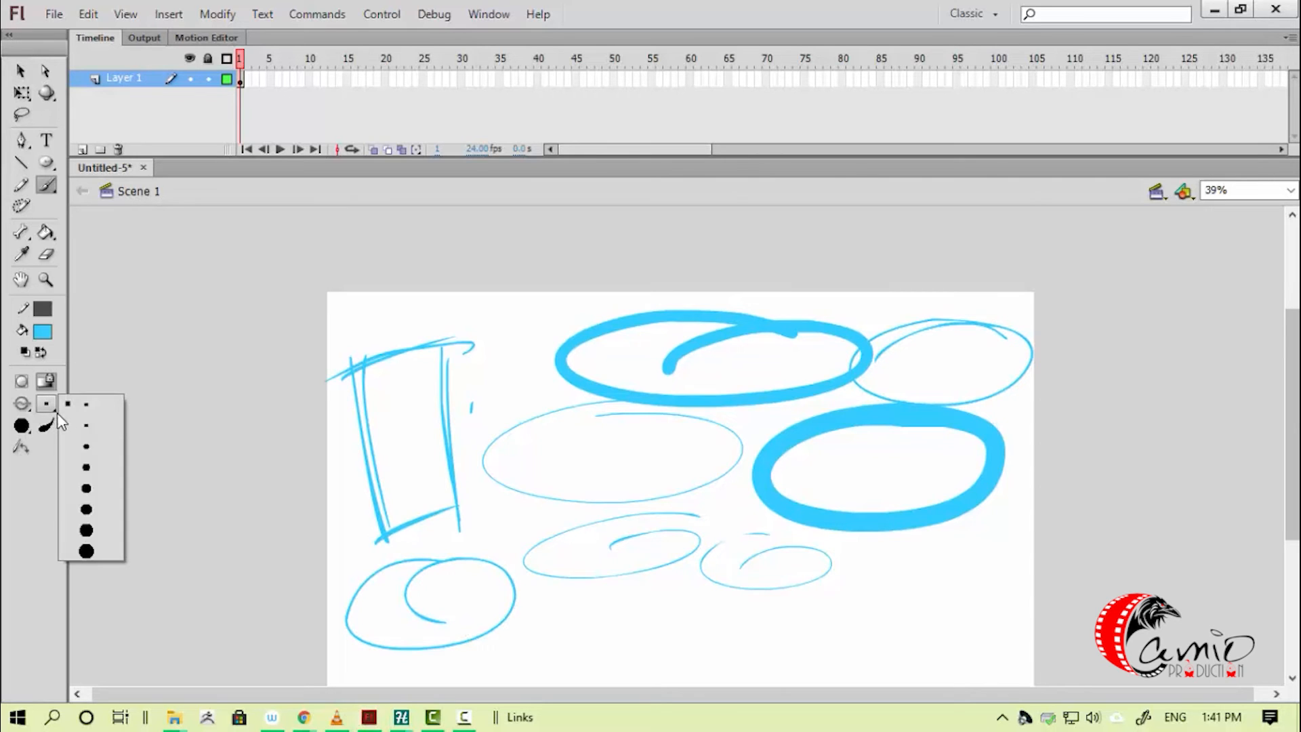
click(87, 410)
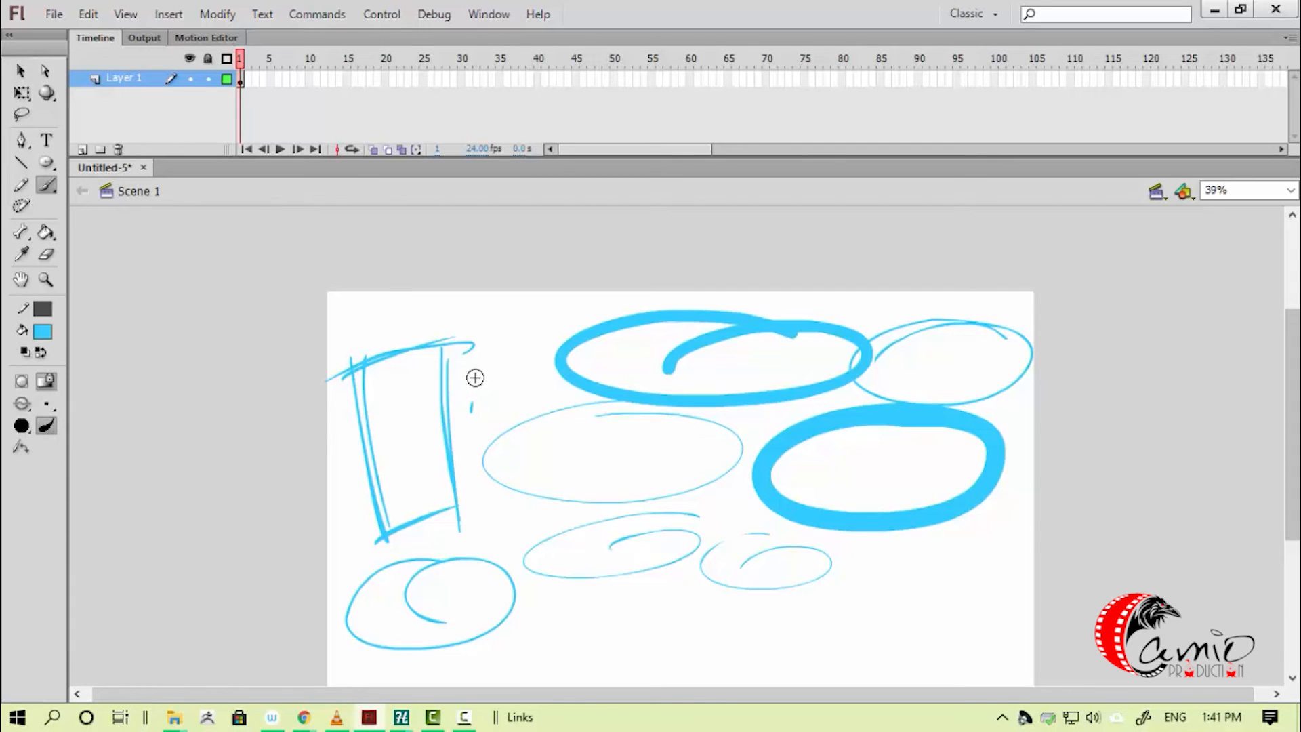
key(ctrl+minus)
key(v)
drag(182, 308, 600, 604)
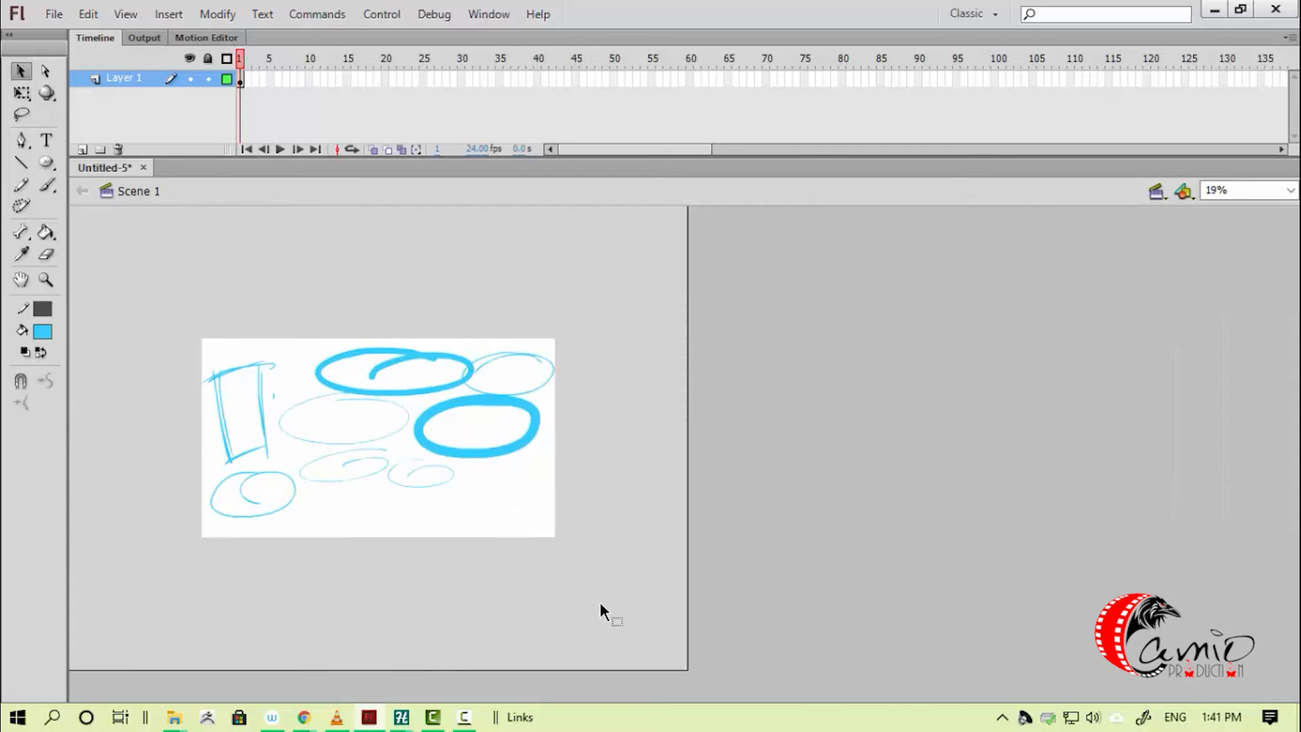
key(Delete)
- Examine the Brush tool's size, Use Pressure and Brush Shape options
key(z)
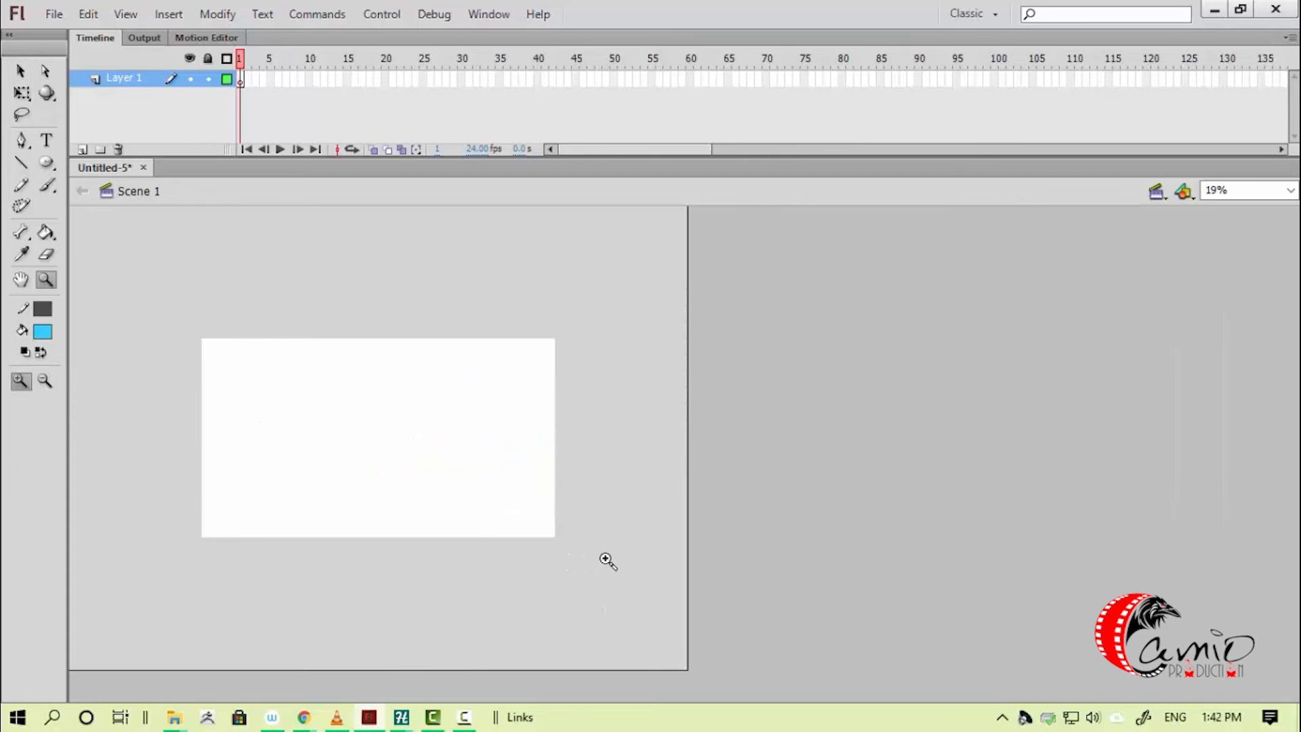
key(ctrl+equal)
key(b)
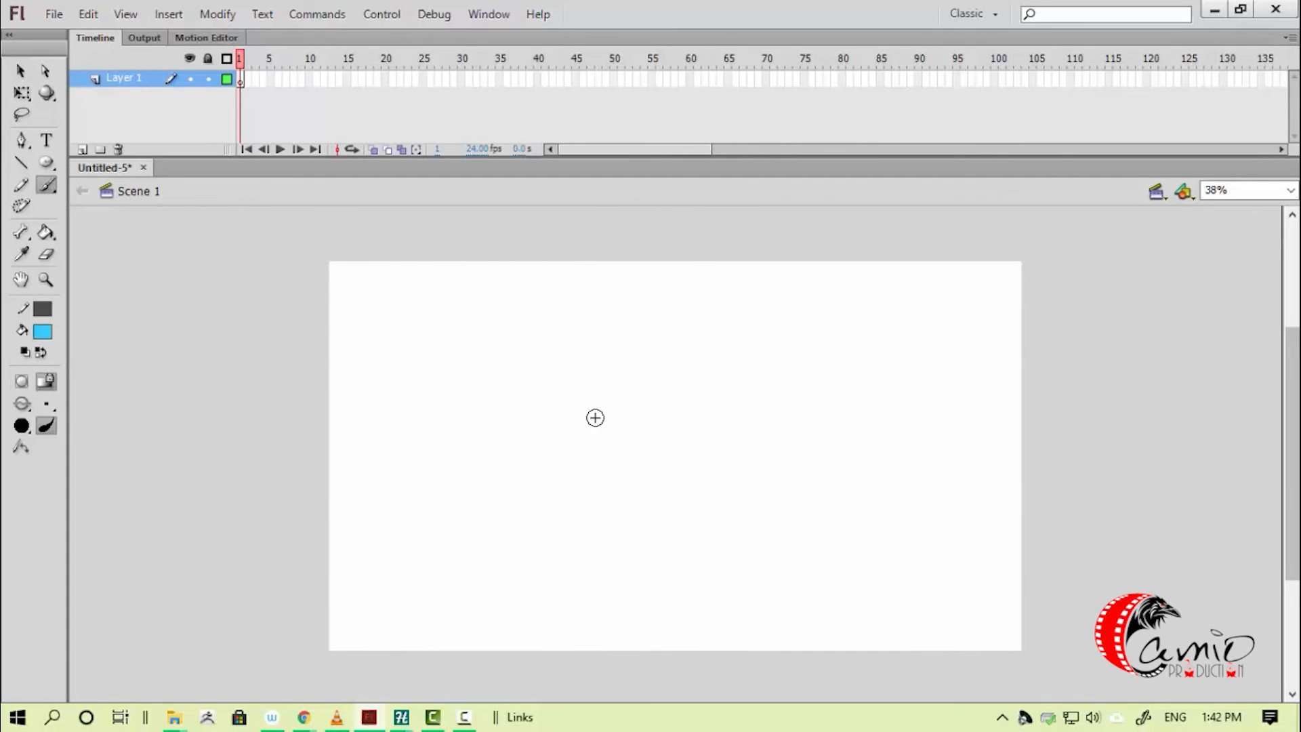
click(46, 405)
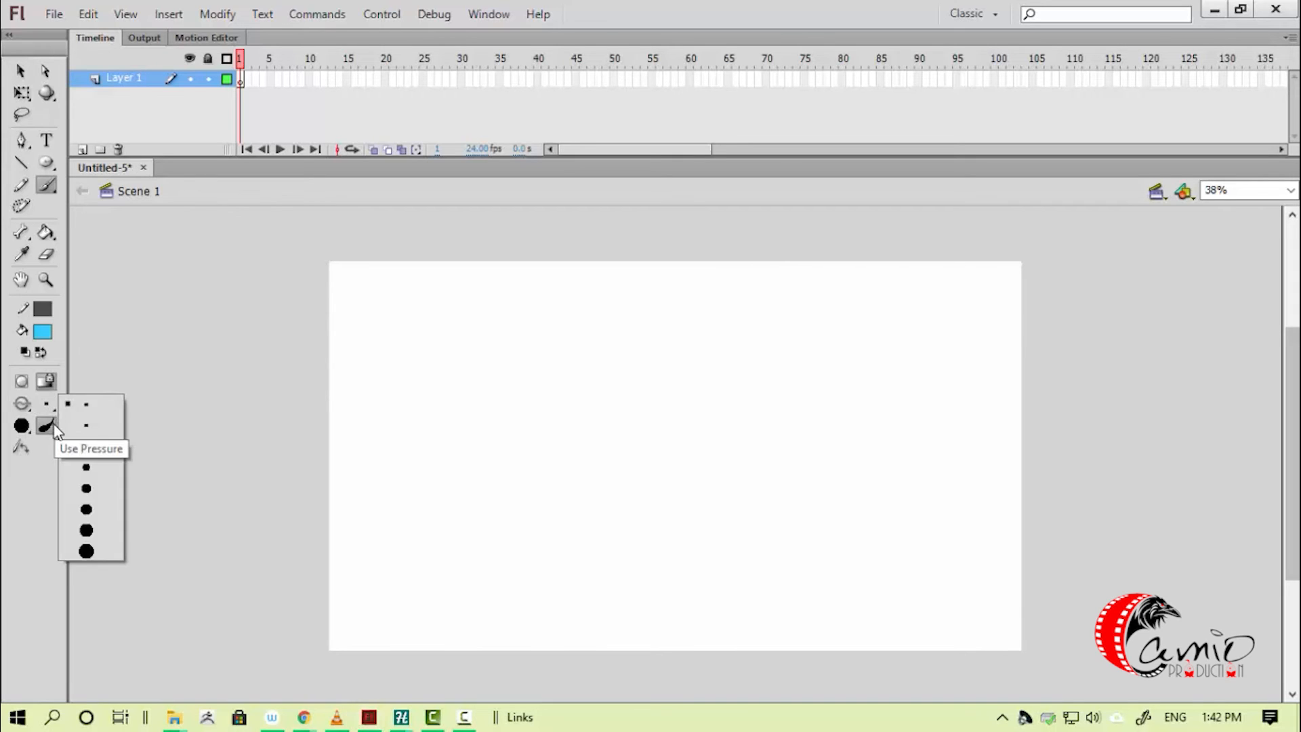
click(49, 427)
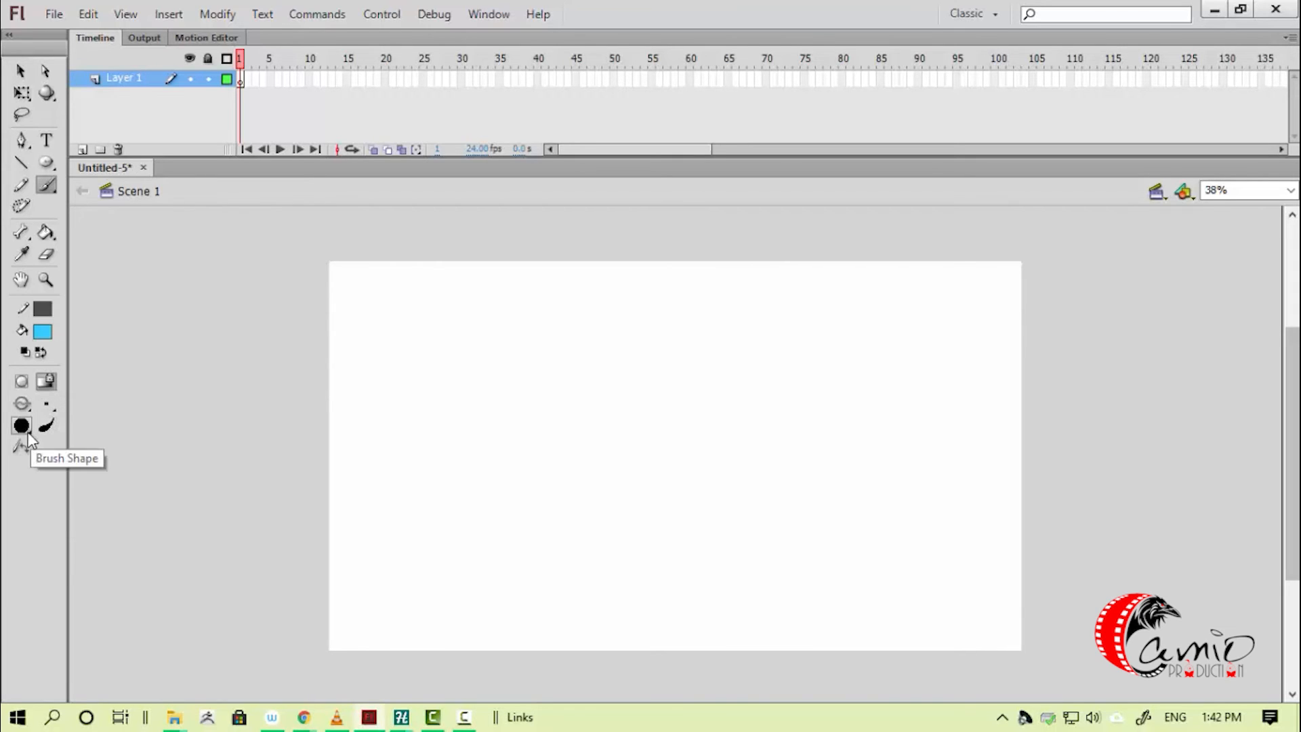
click(26, 431)
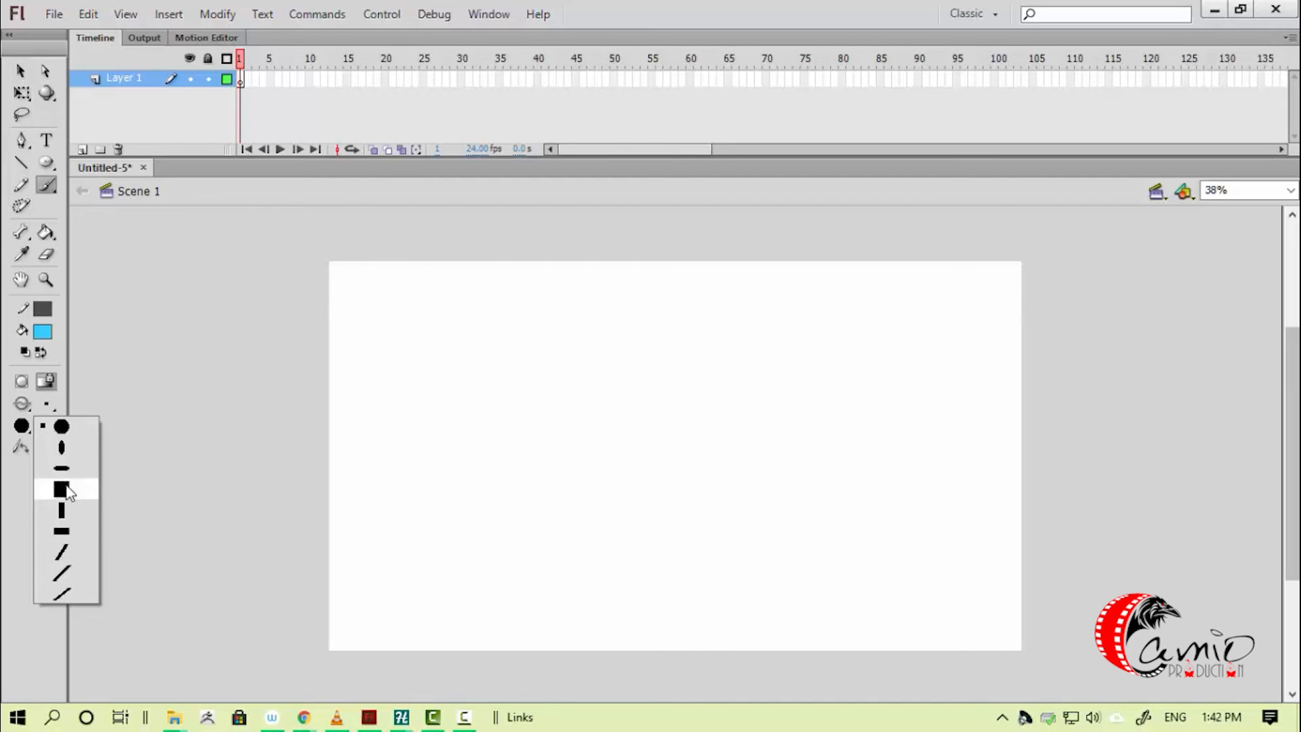
click(60, 531)
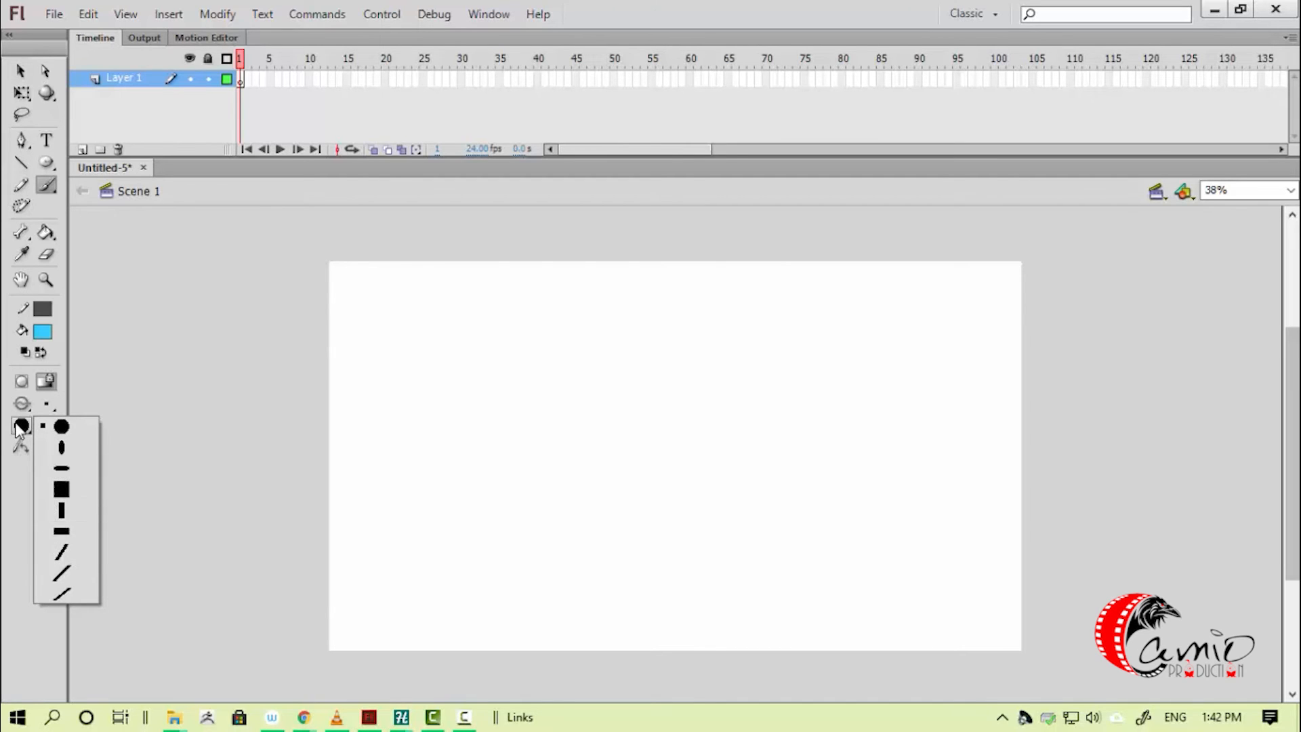
- Try light blue freehand brush strokes near the middle of the stage, undoing each
mouse_move(689, 359)
mouse_down()
mouse_move(759, 425)
mouse_move(595, 436)
mouse_up()
key(ctrl+z)
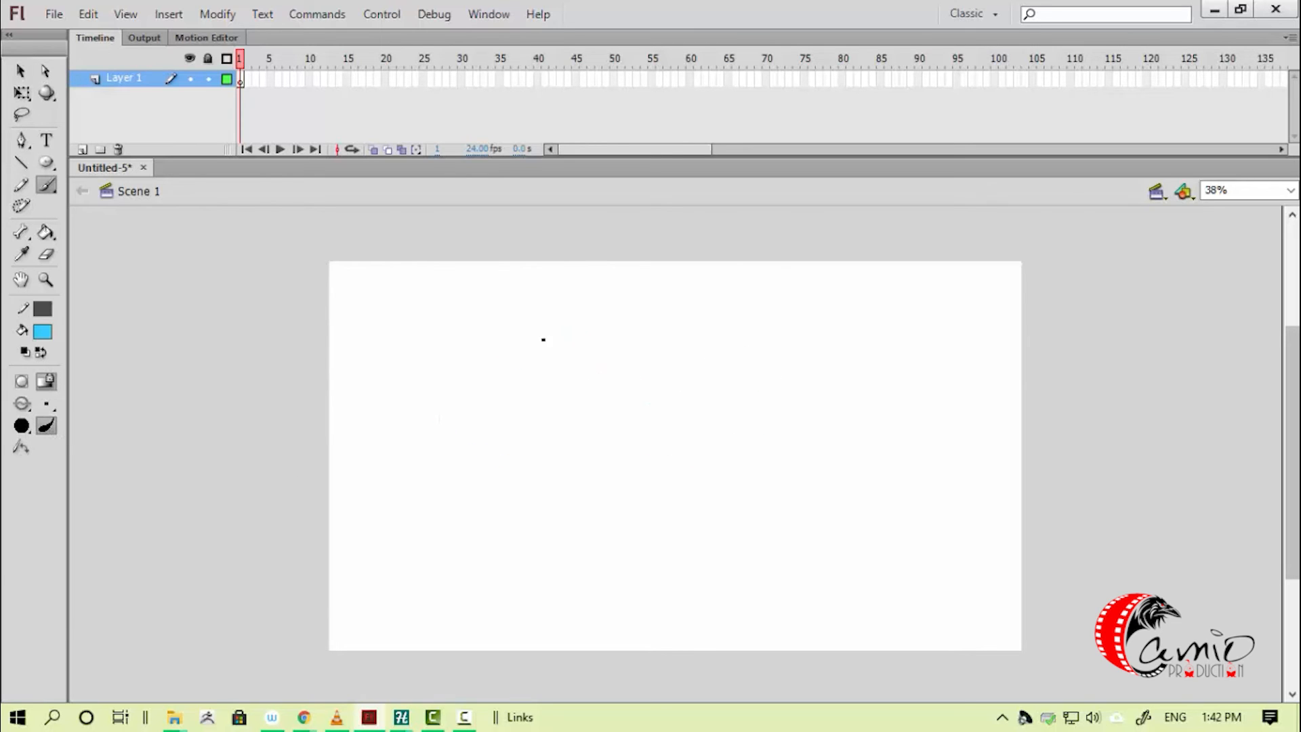
drag(542, 340, 624, 386)
key(ctrl+z)
- Sketch a character's wide oval head with two short eye strokes and a tuft of hair using the Brush tool
mouse_move(771, 331)
mouse_down()
mouse_move(840, 347)
mouse_move(680, 421)
mouse_move(650, 320)
mouse_up()
key(ctrl+z)
drag(623, 381, 625, 358)
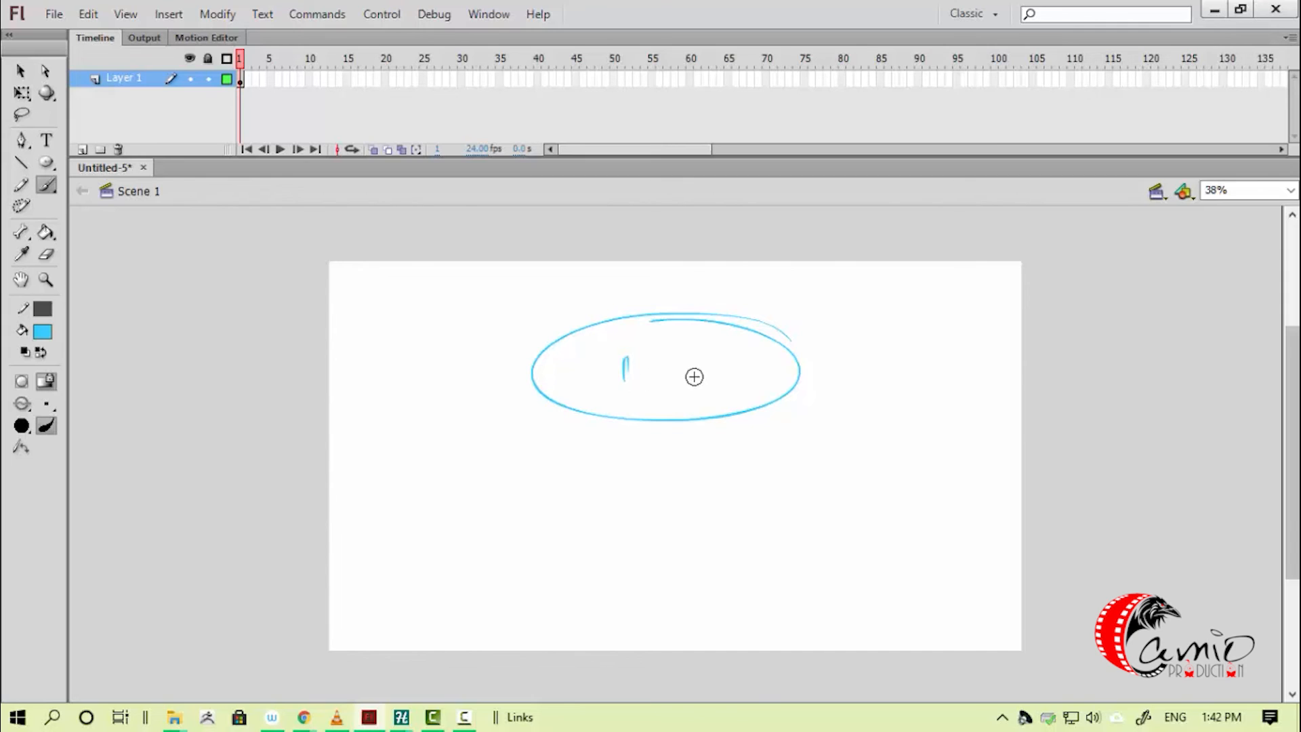
drag(702, 368, 699, 381)
drag(636, 316, 686, 310)
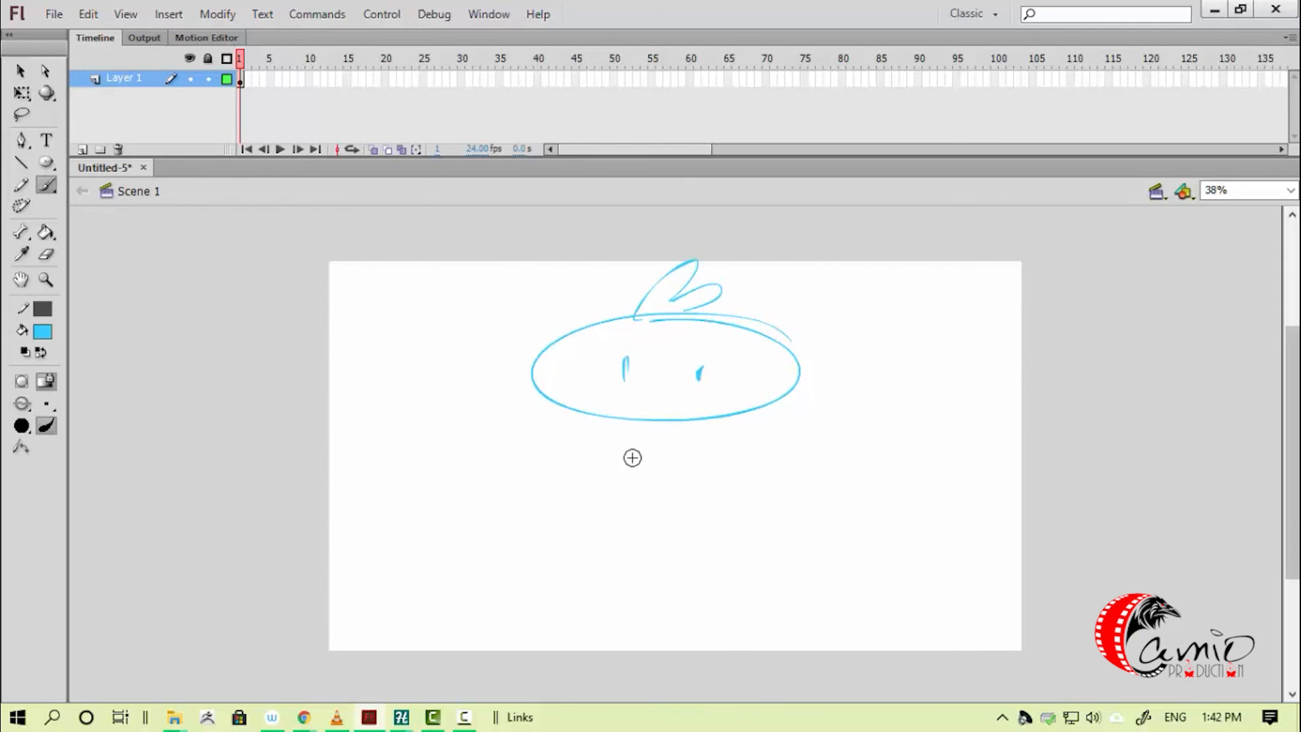
- Brush in the two sides of the body below the head and a partial arch between the legs
mouse_move(604, 431)
mouse_down()
mouse_move(606, 568)
mouse_move(710, 498)
mouse_up()
drag(733, 532, 738, 576)
drag(734, 416, 736, 577)
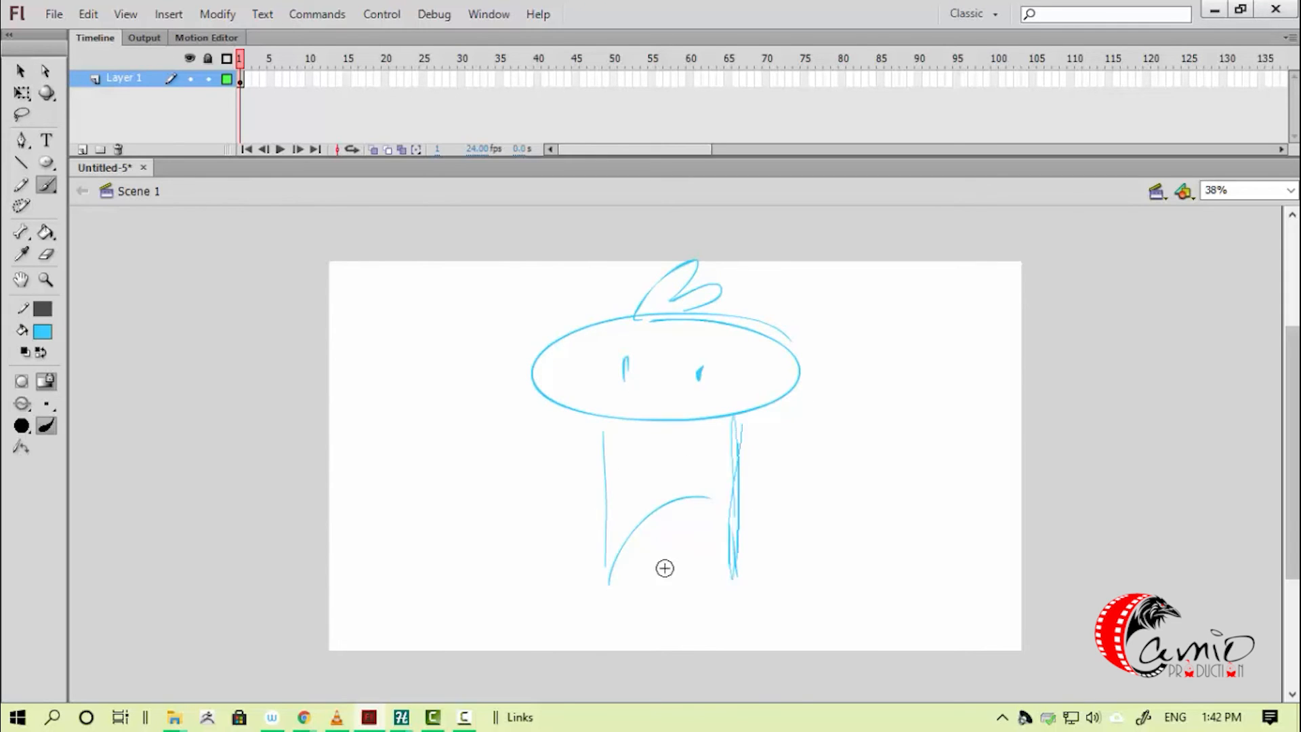
- Brush an arm on each side of the body and a small smiling mouth on the head
drag(594, 417, 596, 450)
drag(745, 421, 744, 436)
drag(647, 404, 676, 404)
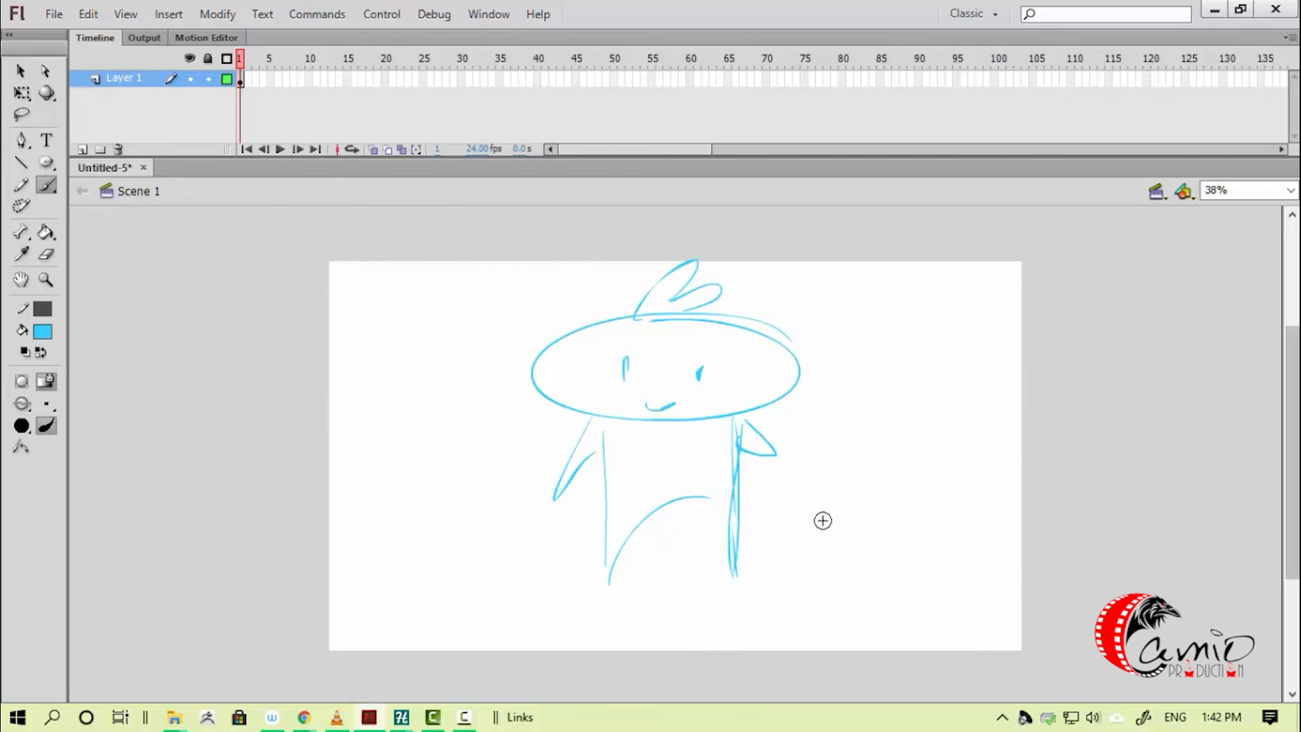
- Brush a rounded bird head beside the character, in the lower part of the stage
mouse_move(833, 567)
mouse_down()
mouse_move(821, 469)
mouse_move(891, 444)
mouse_up()
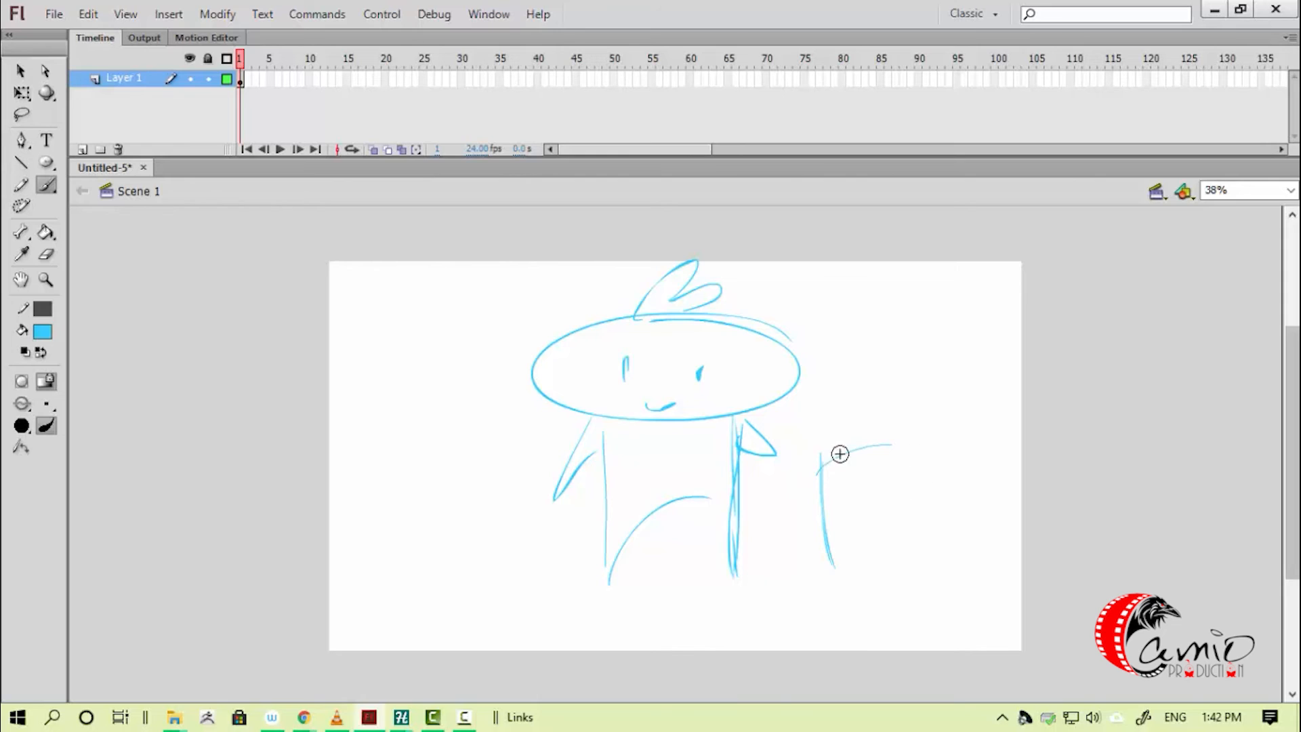
mouse_move(820, 471)
mouse_down()
mouse_move(938, 474)
mouse_move(921, 568)
mouse_up()
drag(834, 549, 927, 558)
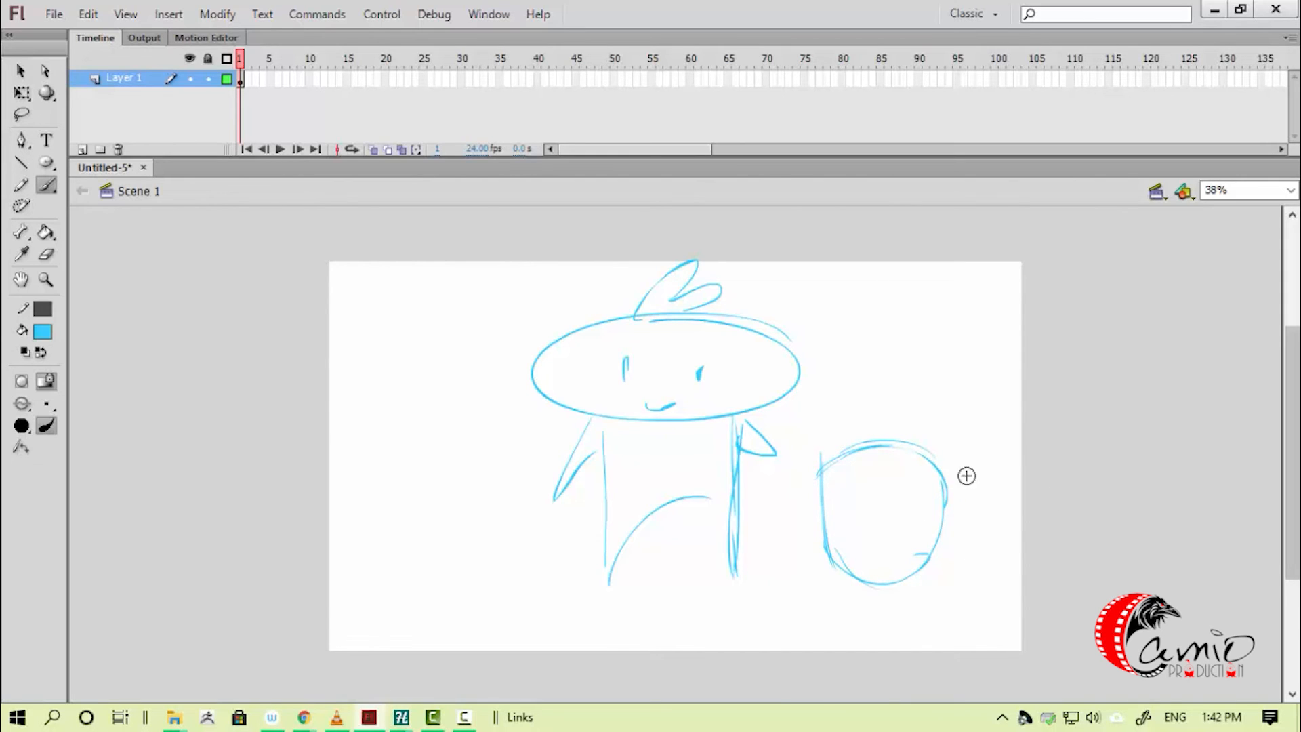
- Brush the bird's tapering body behind the head and a feathery tail at its tip
mouse_move(1000, 504)
mouse_down()
mouse_move(932, 479)
mouse_move(1063, 539)
mouse_up()
drag(946, 479, 1067, 534)
drag(912, 581, 1057, 549)
mouse_move(1090, 484)
mouse_down()
mouse_move(1103, 505)
mouse_move(1074, 532)
mouse_up()
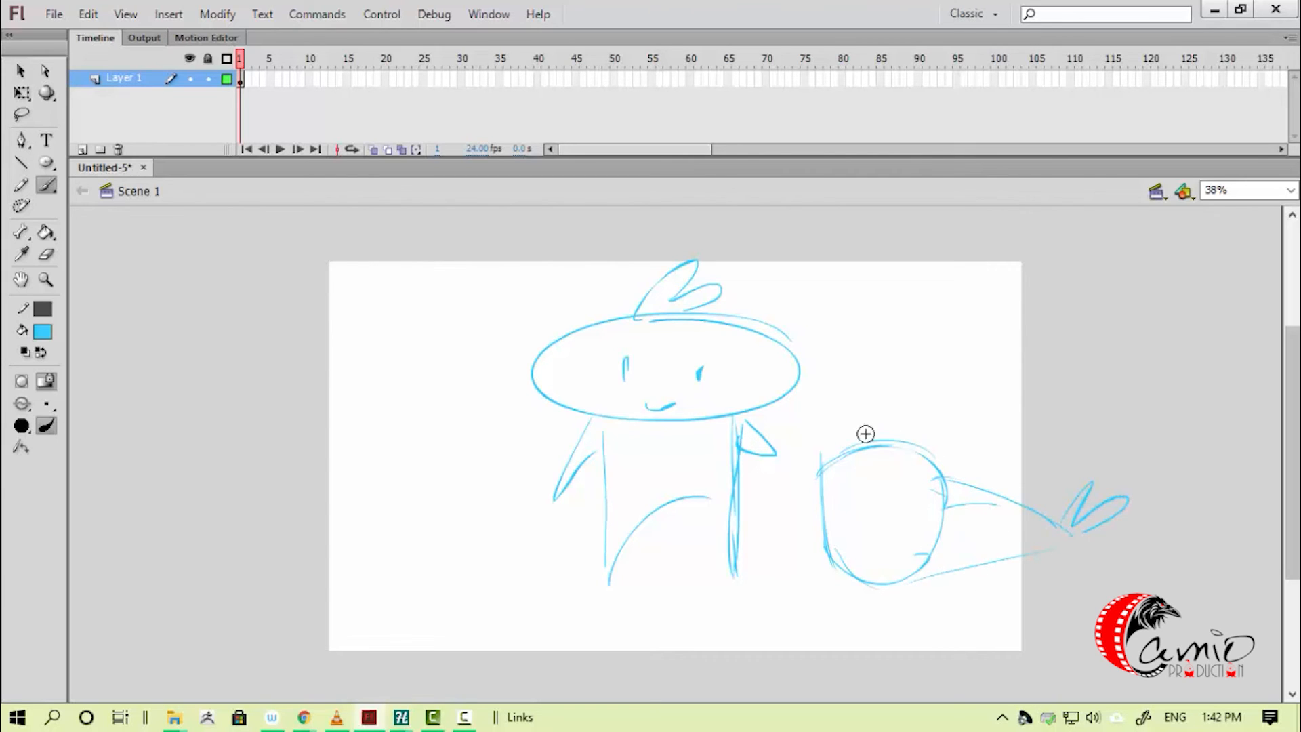
- Brush a tuft, two eyes and a beak on the bird's head and two legs with feet below its body
drag(853, 440, 883, 429)
mouse_move(851, 493)
mouse_down()
mouse_move(855, 520)
mouse_move(900, 513)
mouse_move(813, 565)
mouse_move(883, 558)
mouse_up()
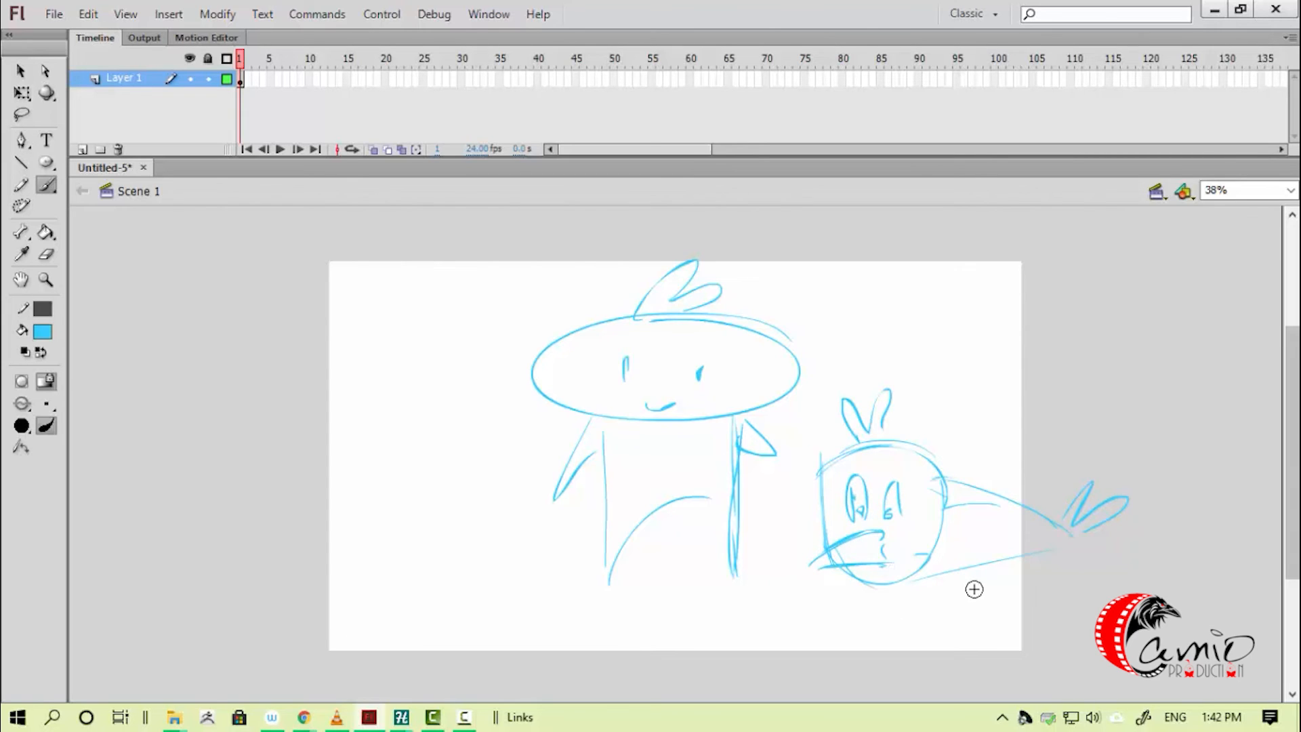
mouse_move(970, 576)
mouse_down()
mouse_move(971, 608)
mouse_move(995, 610)
mouse_up()
drag(949, 618, 975, 640)
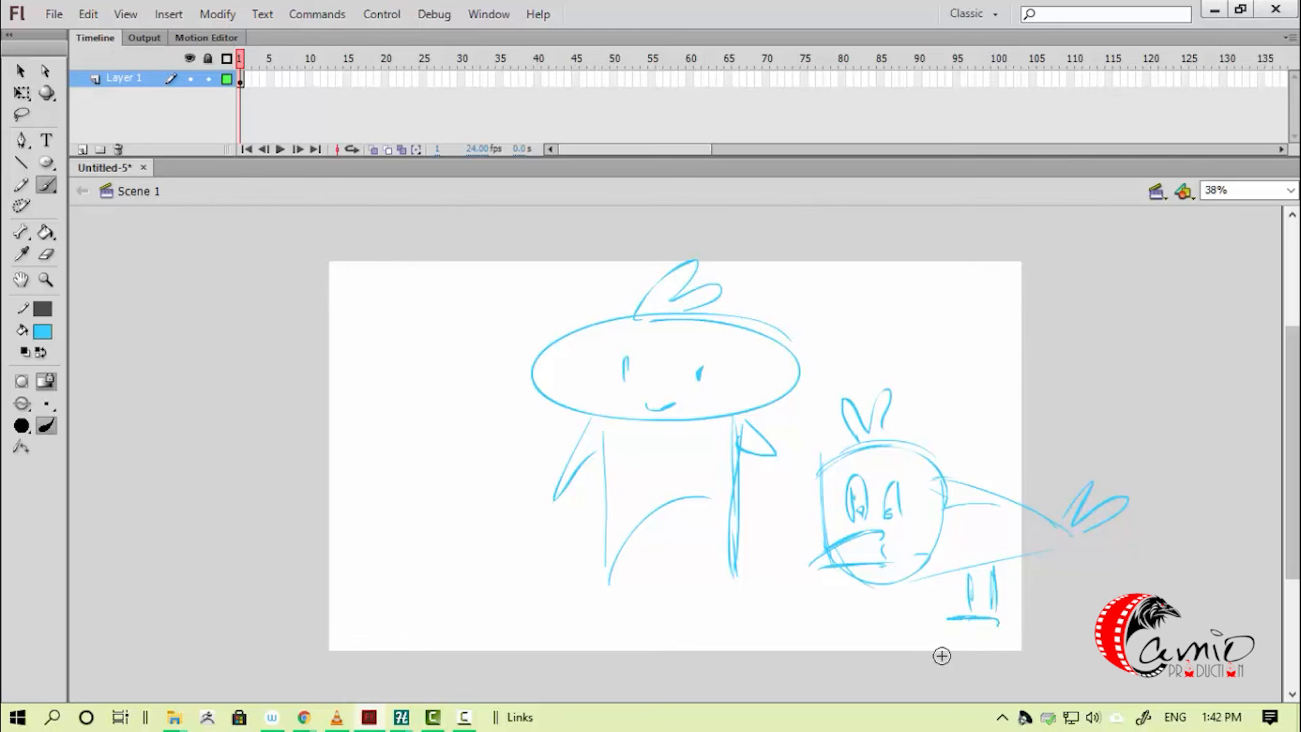
- Move the sketched character left to the stage's left edge and shift the bird left so it lies fully on the stage
scroll(908, 634, down, 1)
key(v)
drag(482, 278, 804, 620)
mouse_move(499, 244)
mouse_down()
mouse_move(752, 445)
mouse_move(806, 593)
mouse_up()
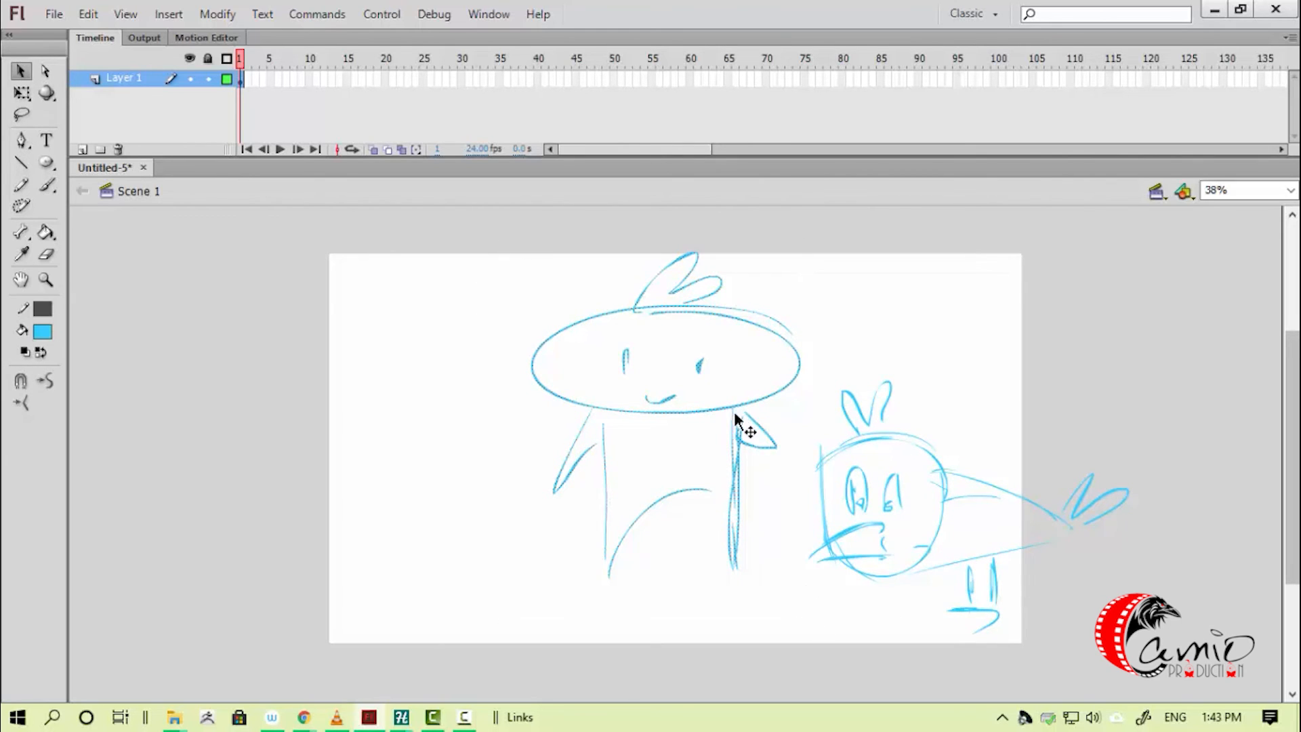
drag(737, 413, 469, 422)
click(686, 399)
drag(738, 348, 1178, 709)
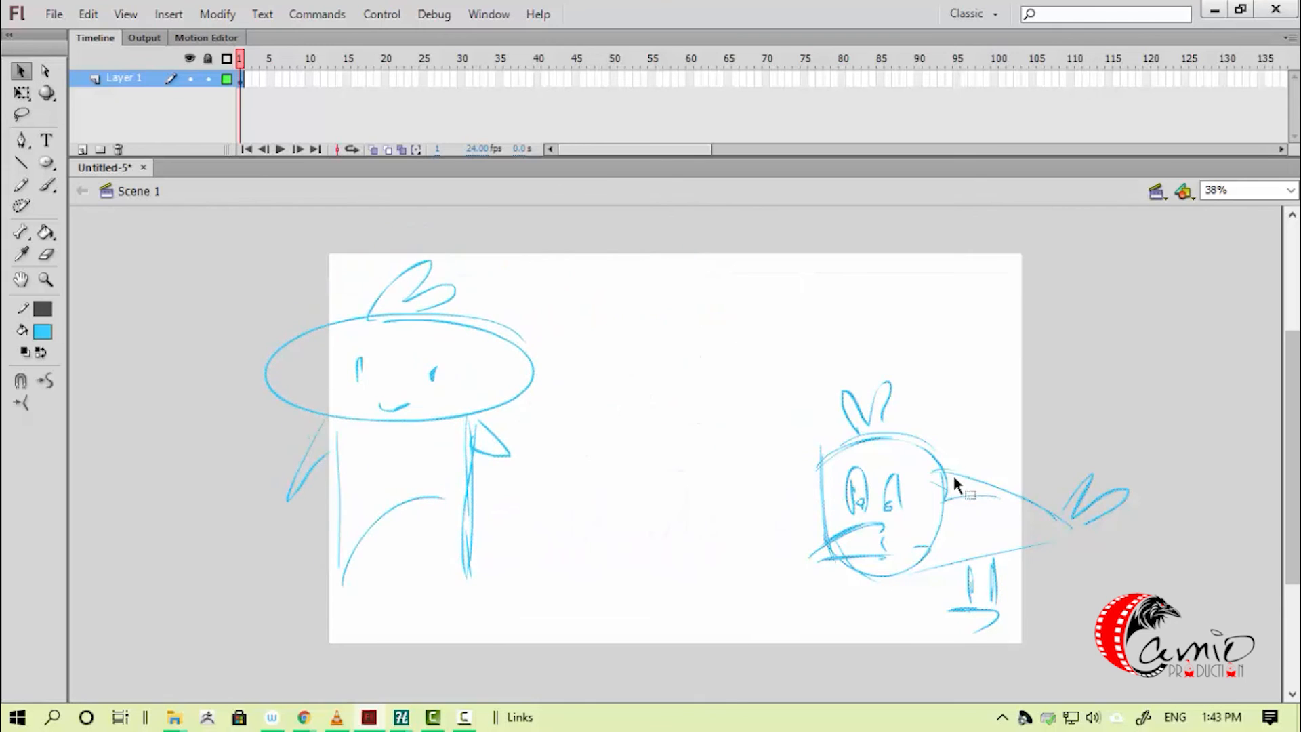
drag(953, 474, 817, 449)
drag(208, 254, 686, 674)
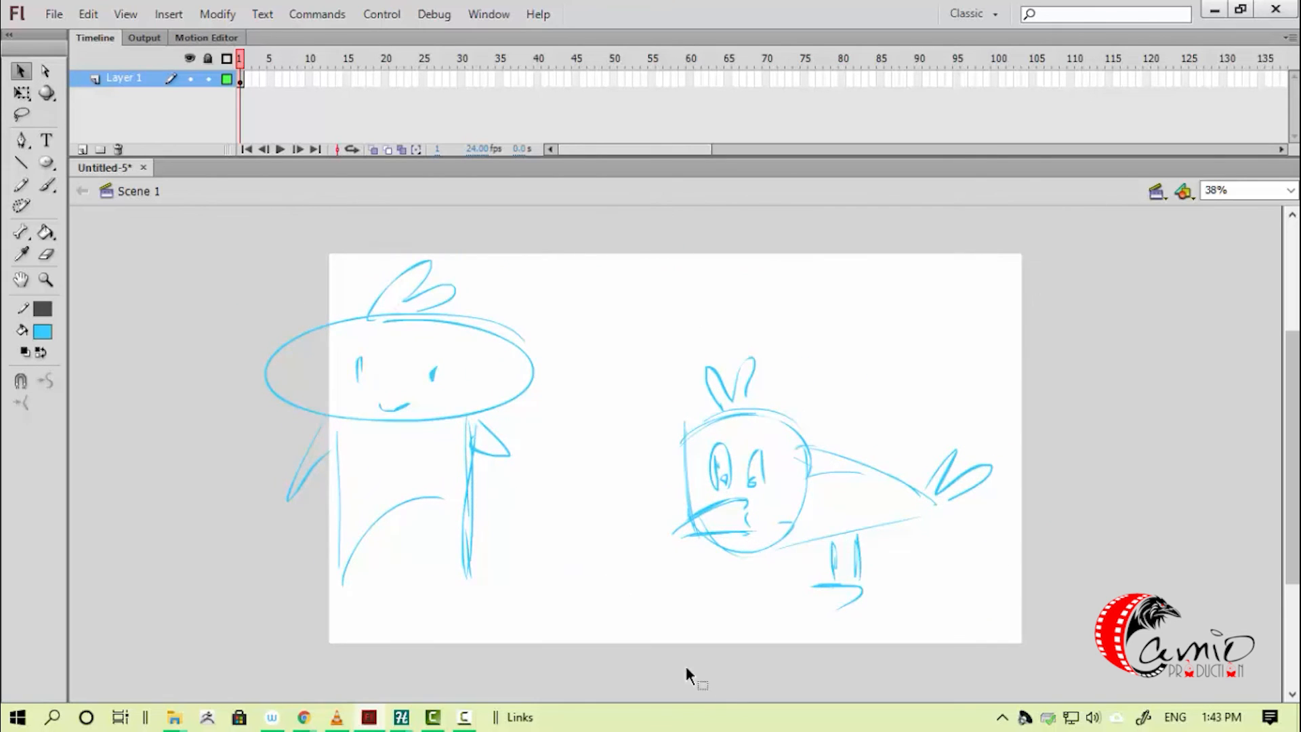
mouse_move(428, 324)
mouse_down()
mouse_move(510, 337)
mouse_move(490, 337)
mouse_up()
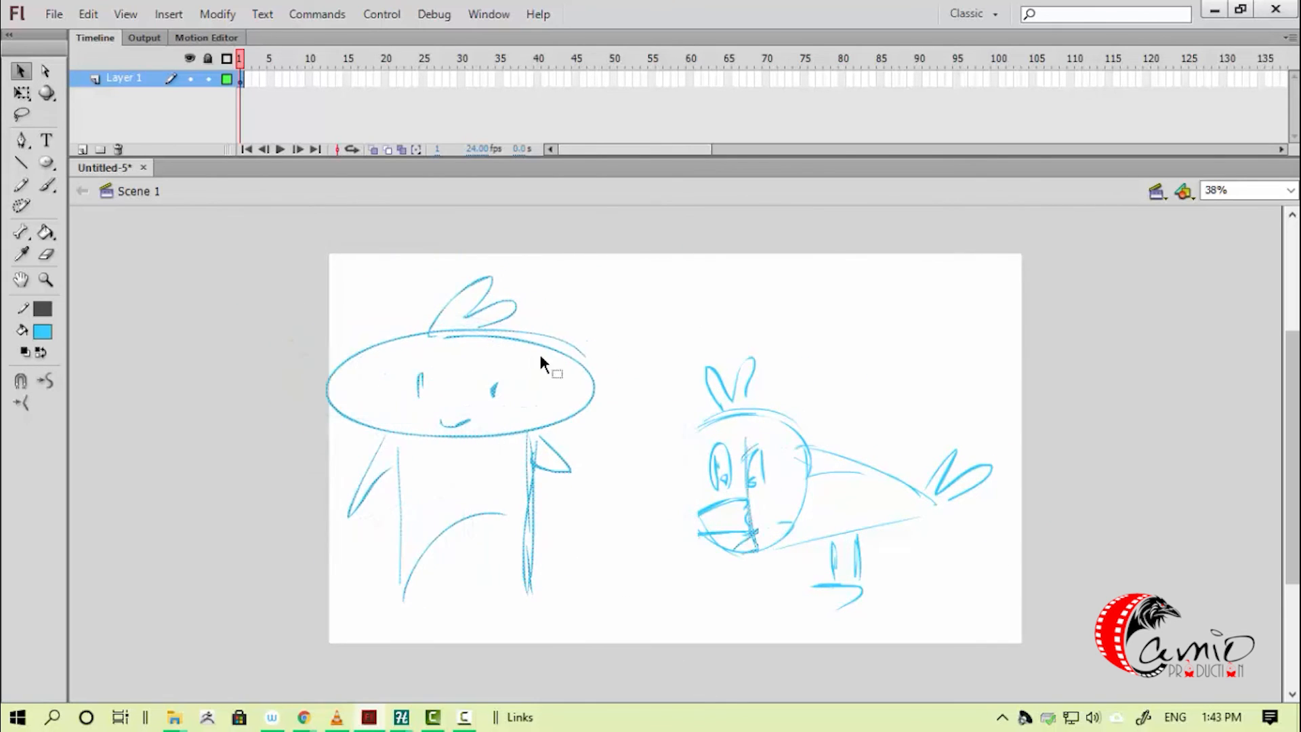
key(ctrl+z)
- Move the whole character drawing right so it lies on the stage beside the bird
mouse_move(221, 244)
mouse_down()
mouse_move(380, 351)
mouse_move(591, 626)
mouse_up()
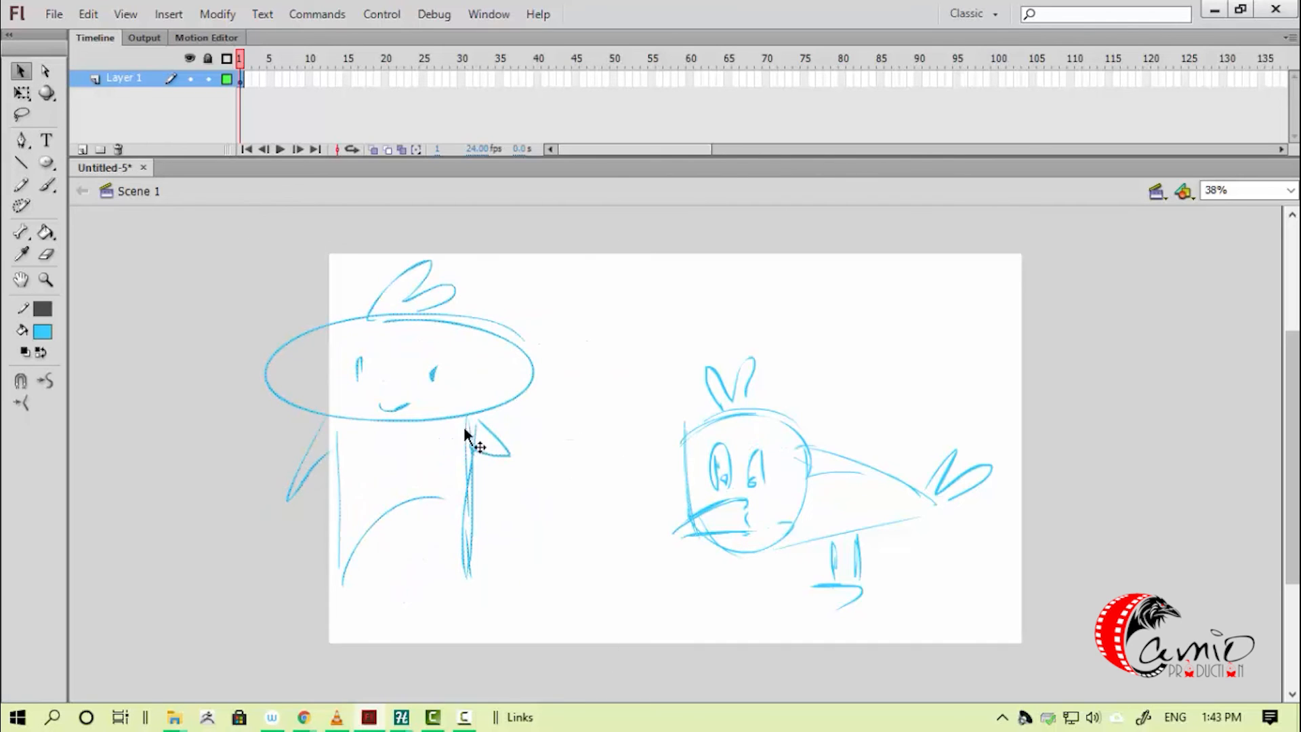
drag(415, 403, 531, 407)
click(540, 605)
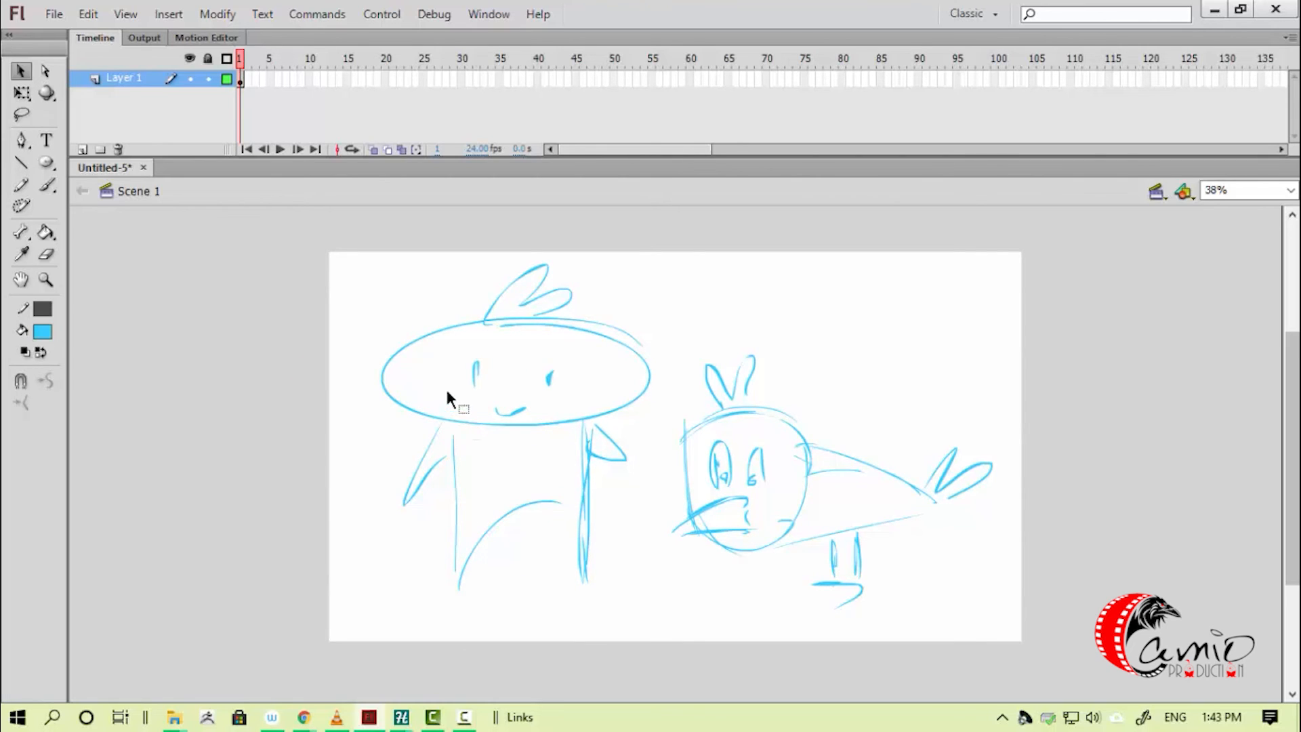
- Delete both the character and the bird drawings from the stage
drag(344, 231, 1048, 685)
key(Delete)
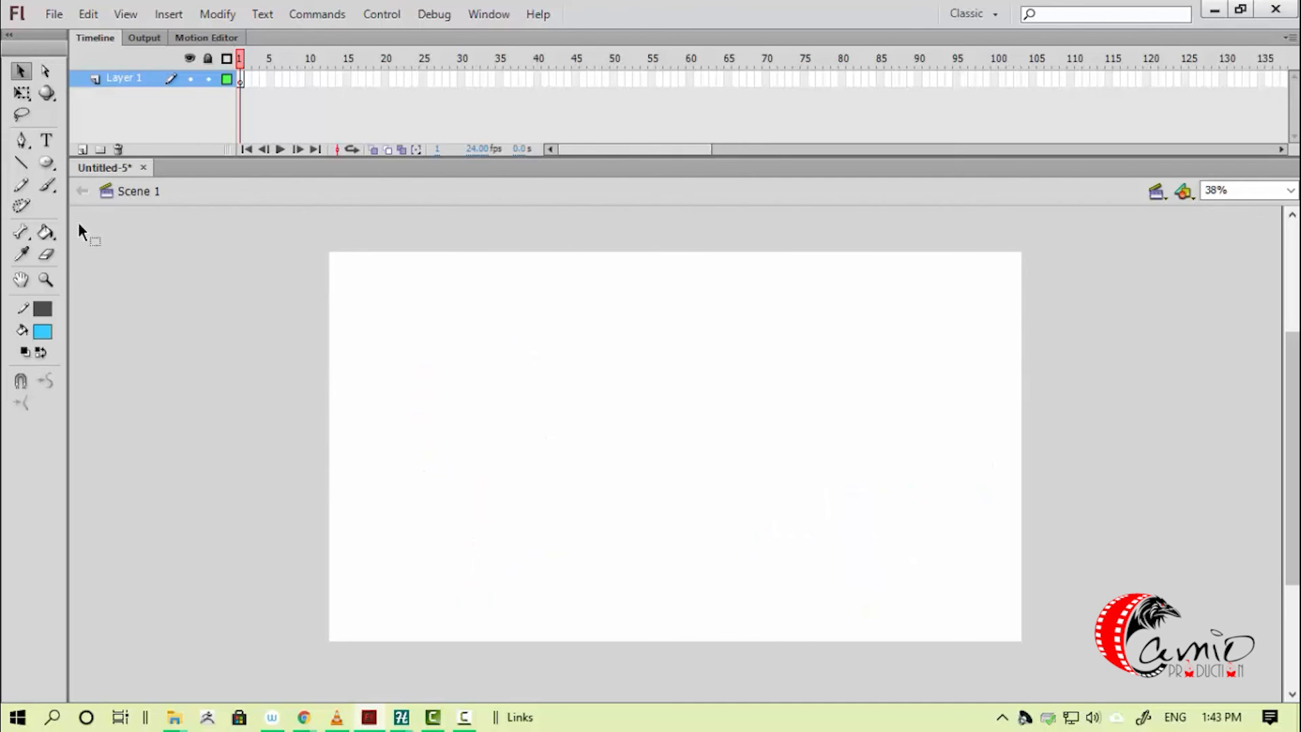
key(b)
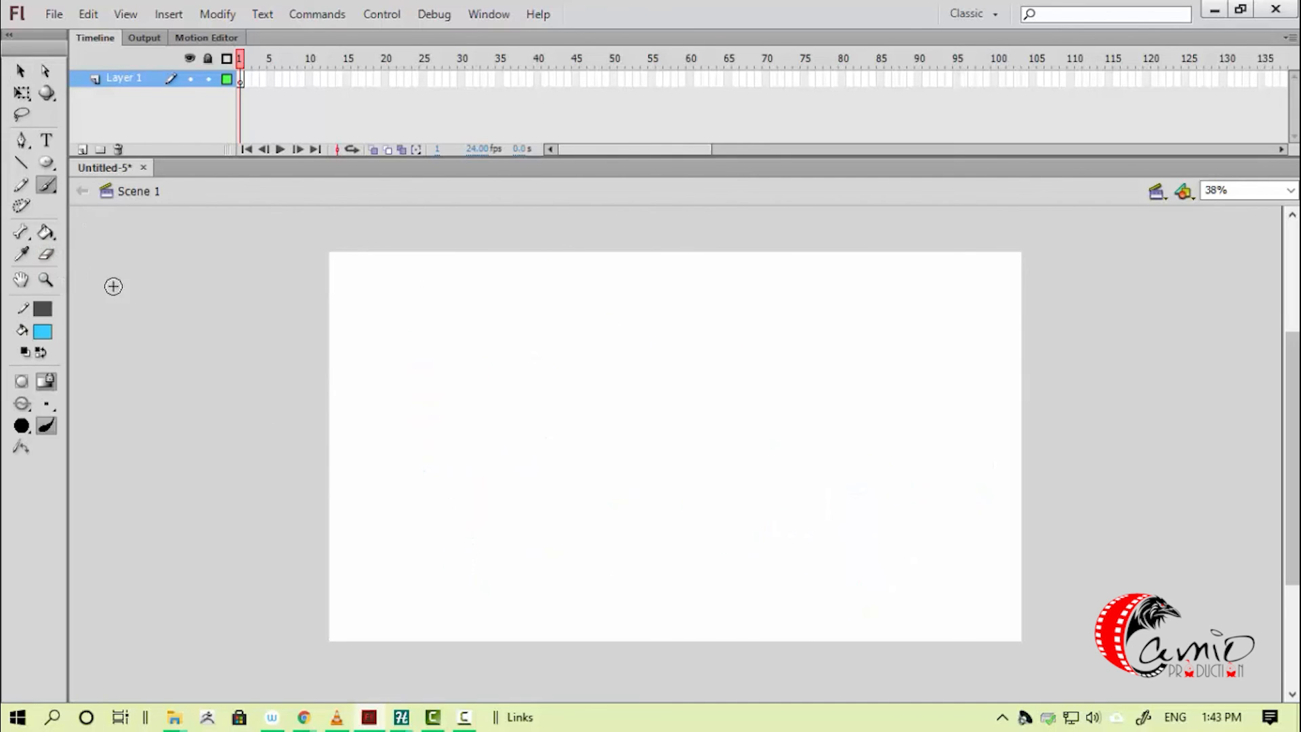
- Grow a green and yellow decorative pattern from the upper middle of the stage with the Deco tool
click(21, 206)
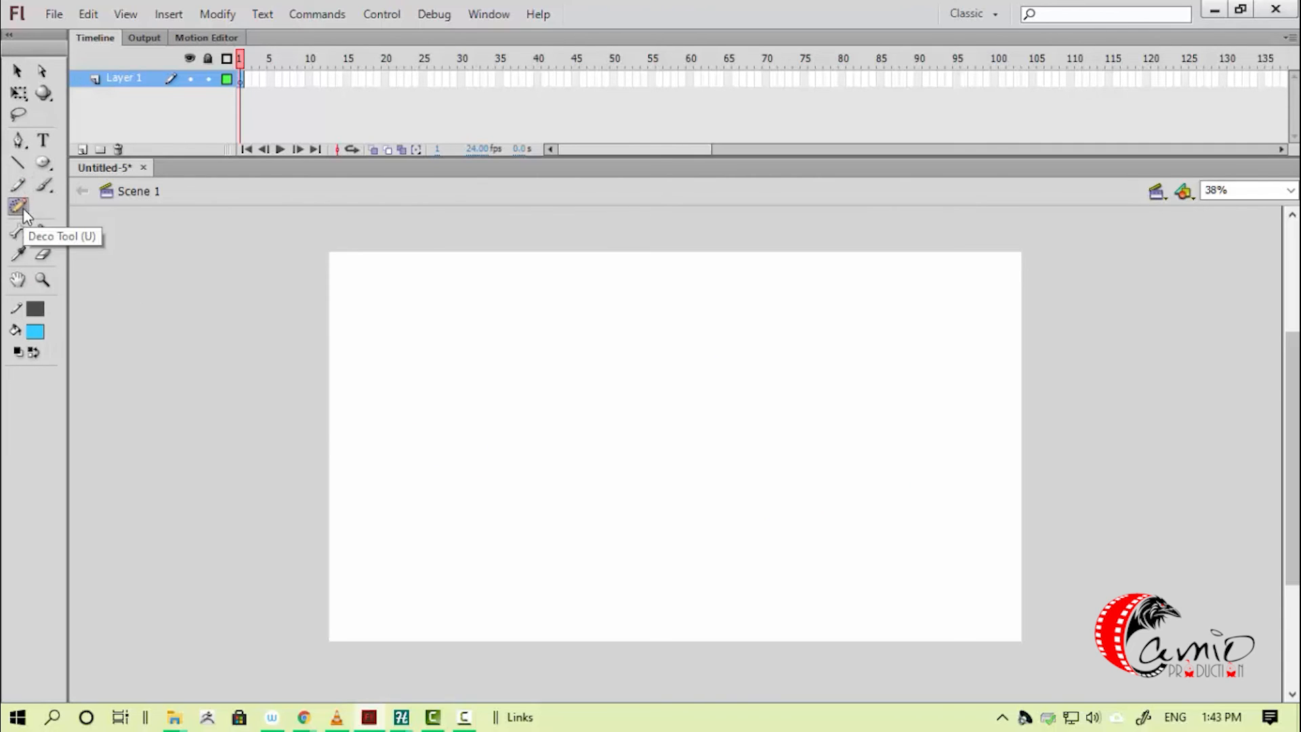
click(555, 324)
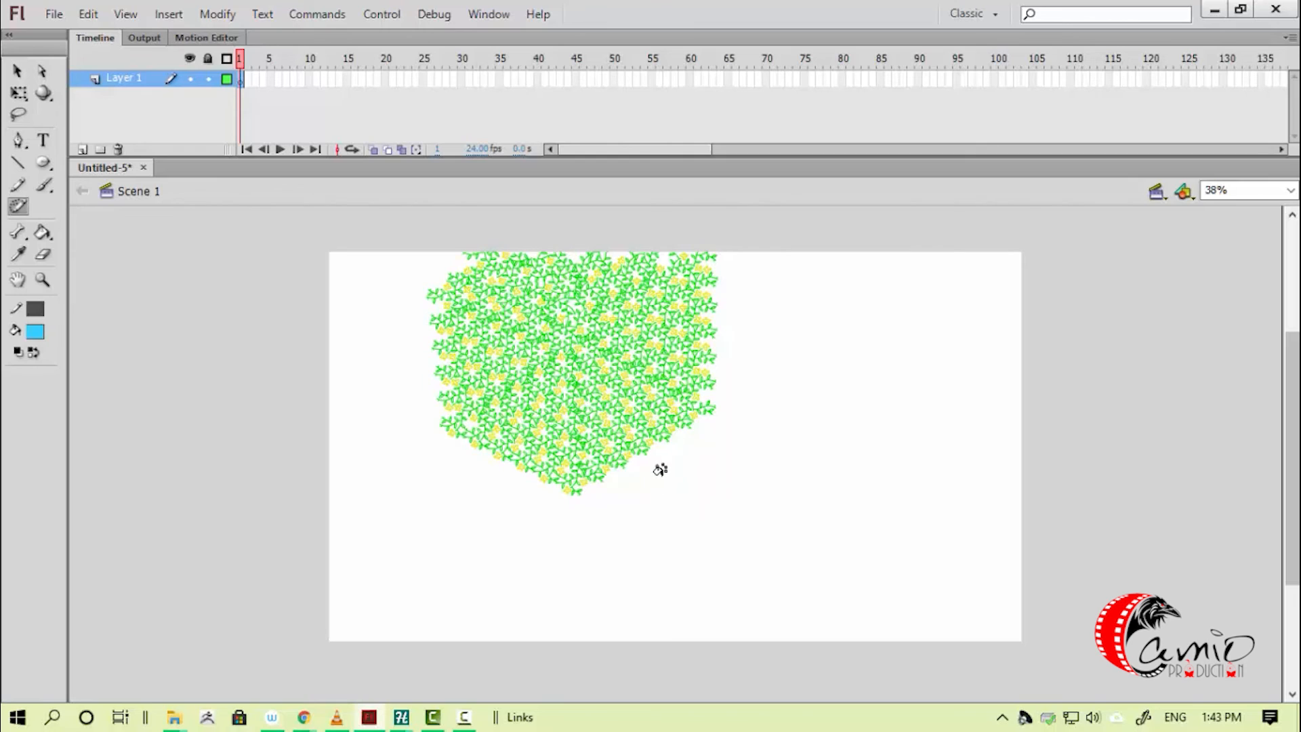
key(ctrl+F3)
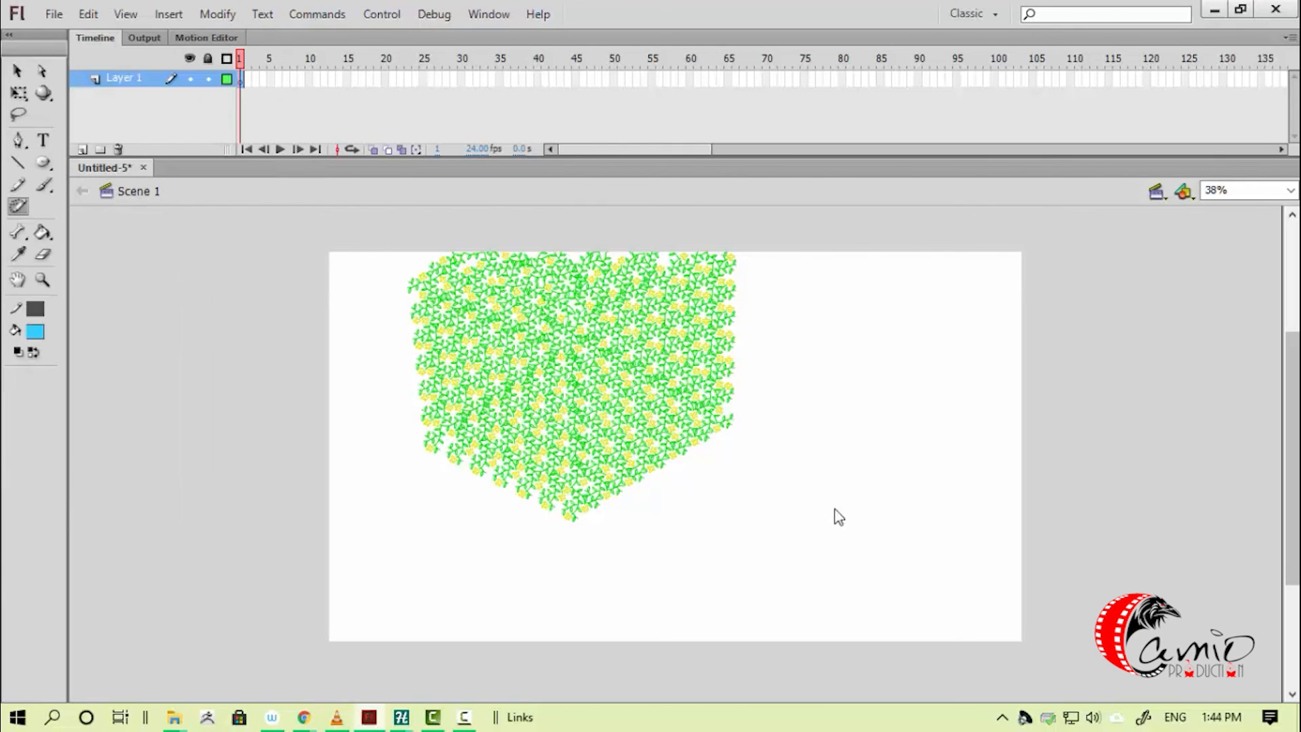
- Delete the decorative pattern from the stage
key(v)
click(661, 412)
key(Delete)
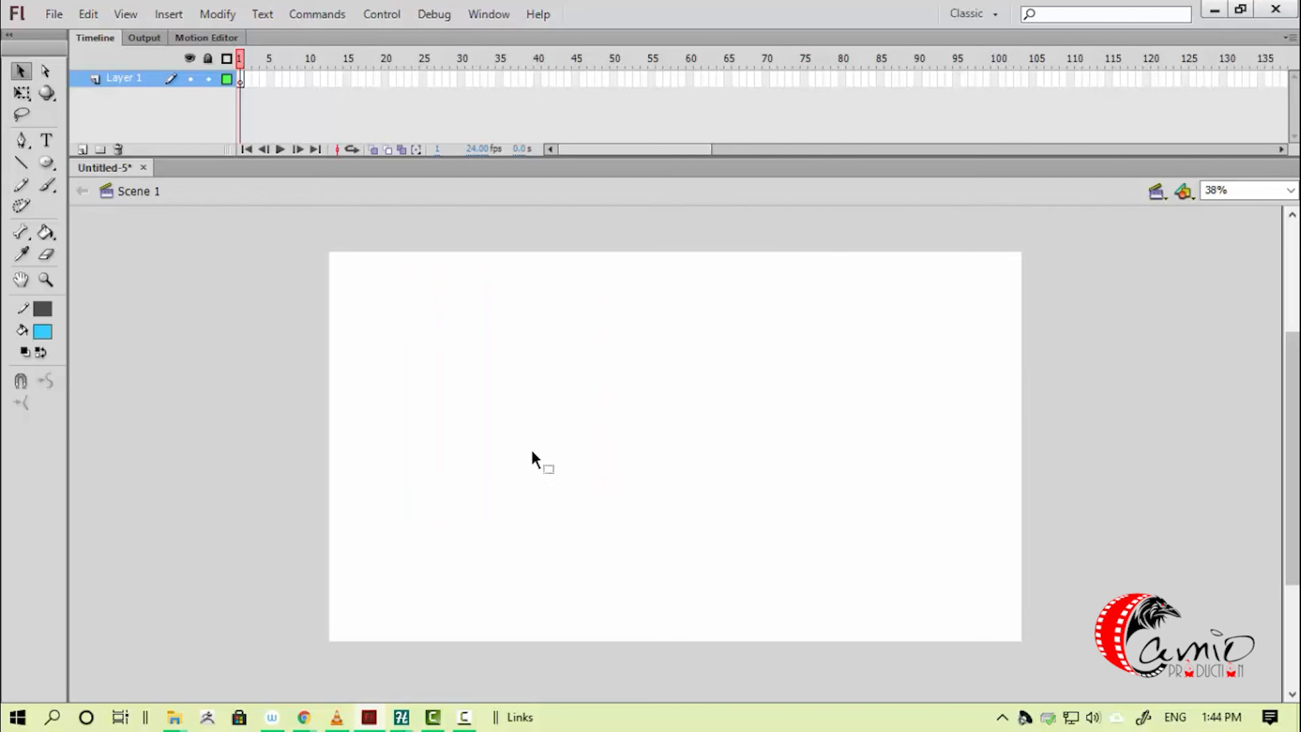
key(b)
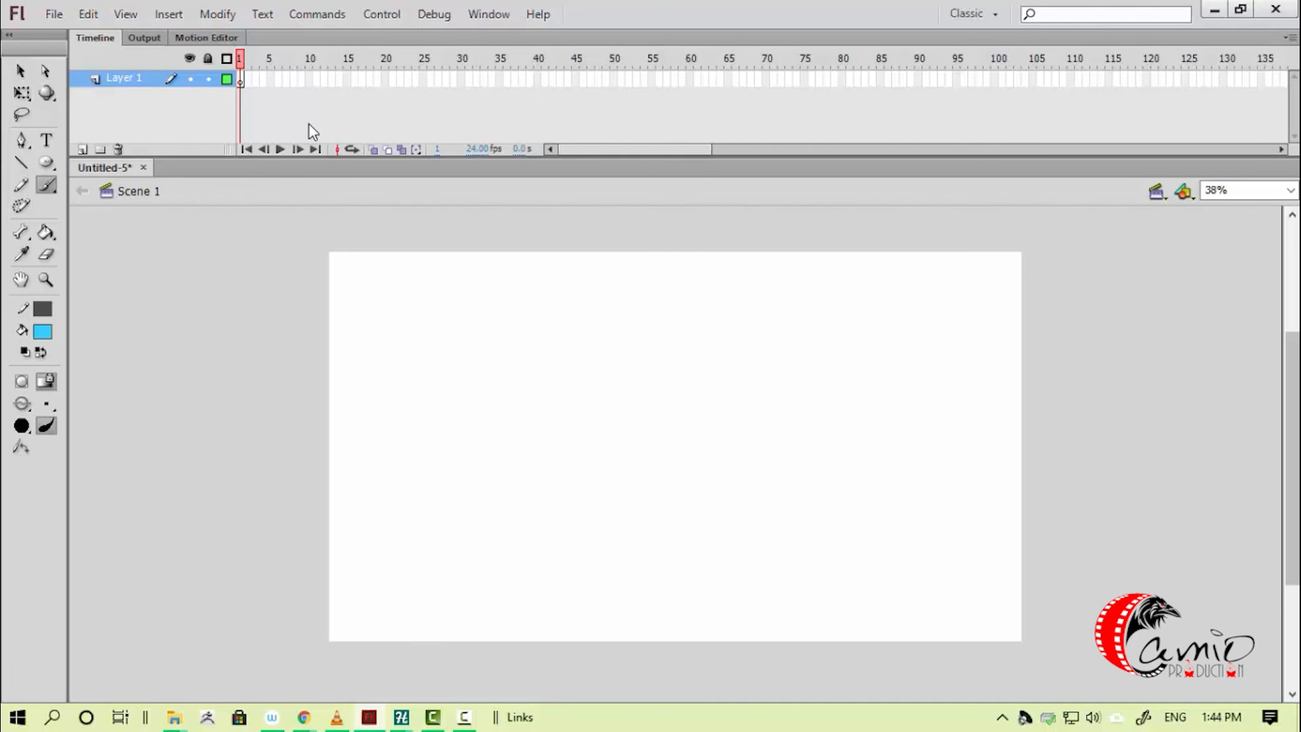
click(53, 239)
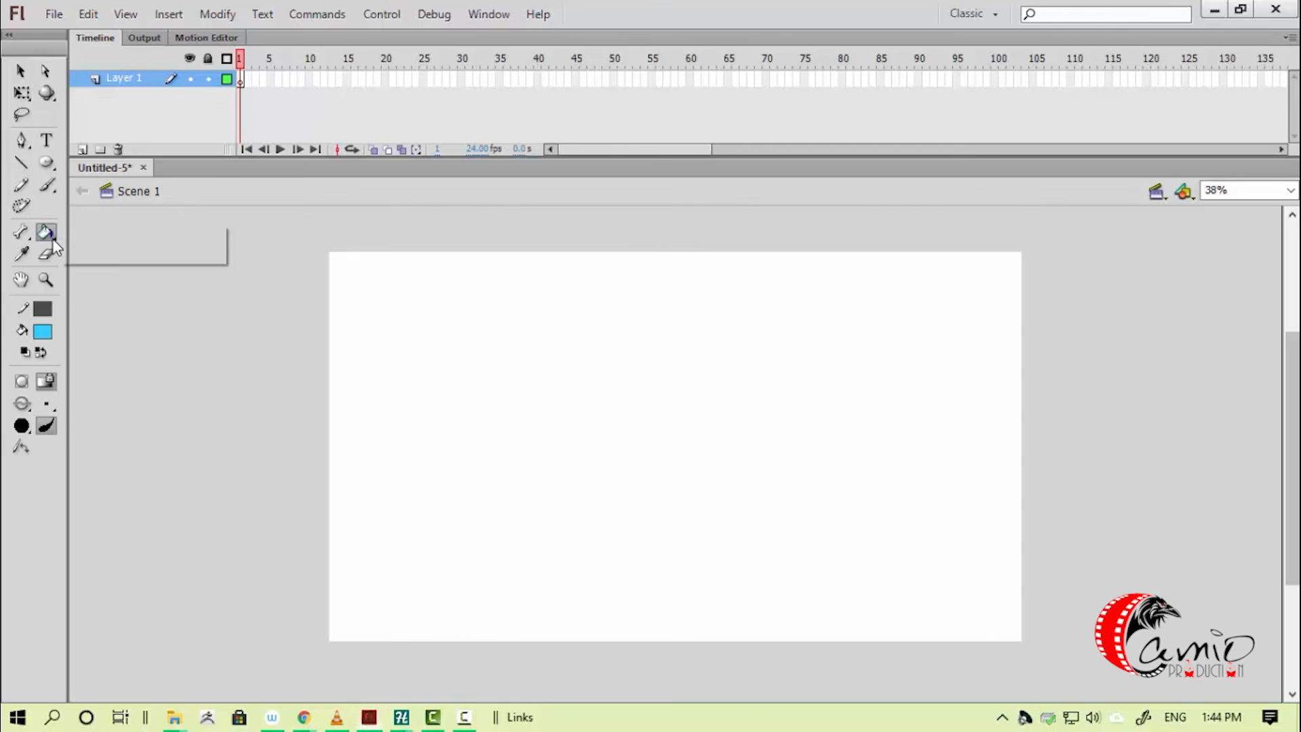
click(54, 239)
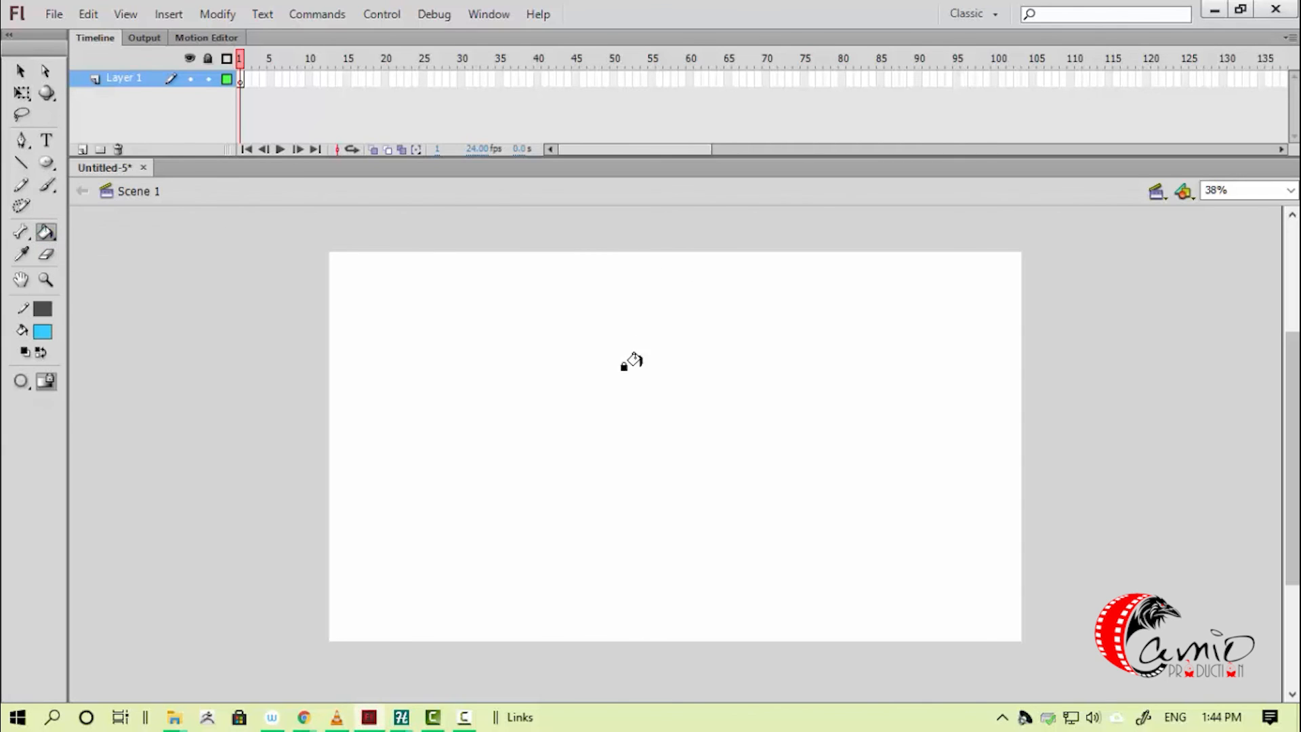
click(55, 240)
click(53, 237)
click(213, 235)
- Draw a large light blue oval with a grey outline near the middle of the stage and delete its fill
key(o)
mouse_move(454, 306)
mouse_down()
mouse_move(591, 442)
mouse_move(781, 537)
mouse_up()
key(v)
double_click(694, 442)
click(834, 415)
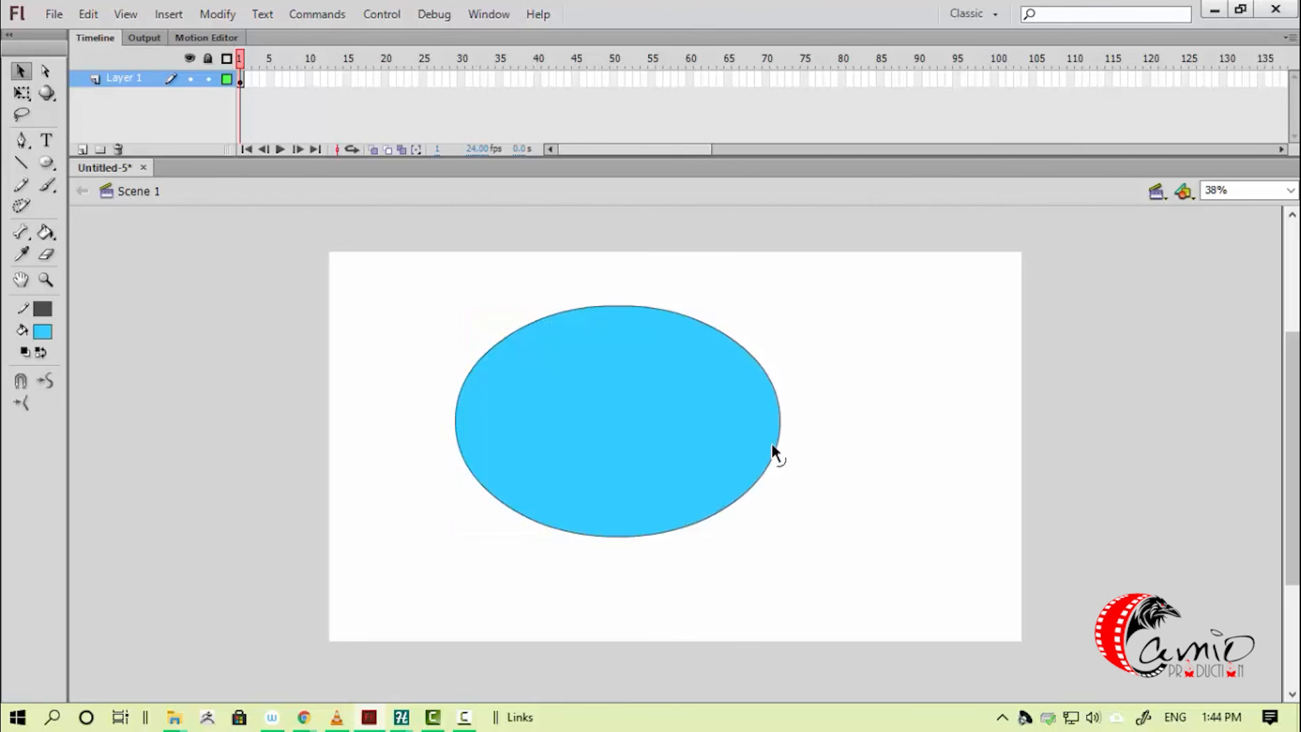
click(704, 469)
key(Delete)
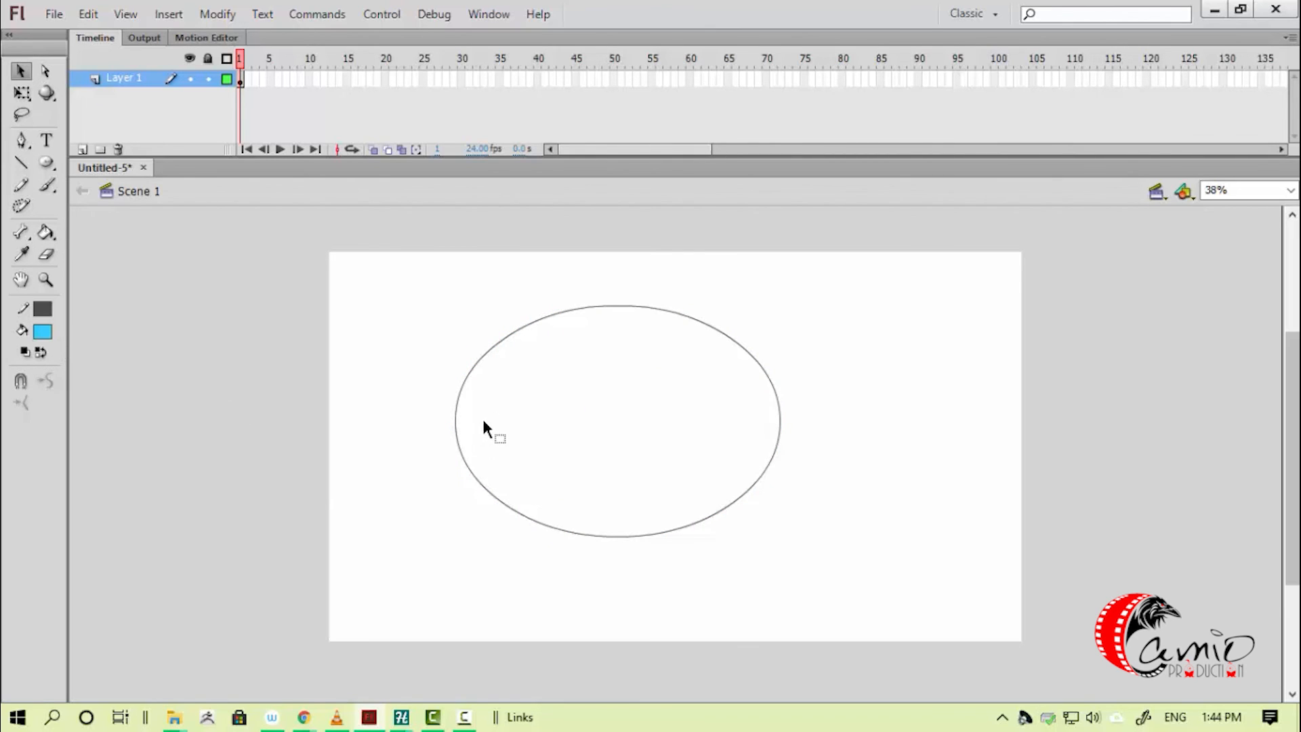
- Fill the empty oval outline with yellow-green #CCFF00 using the Paint Bucket tool
click(46, 333)
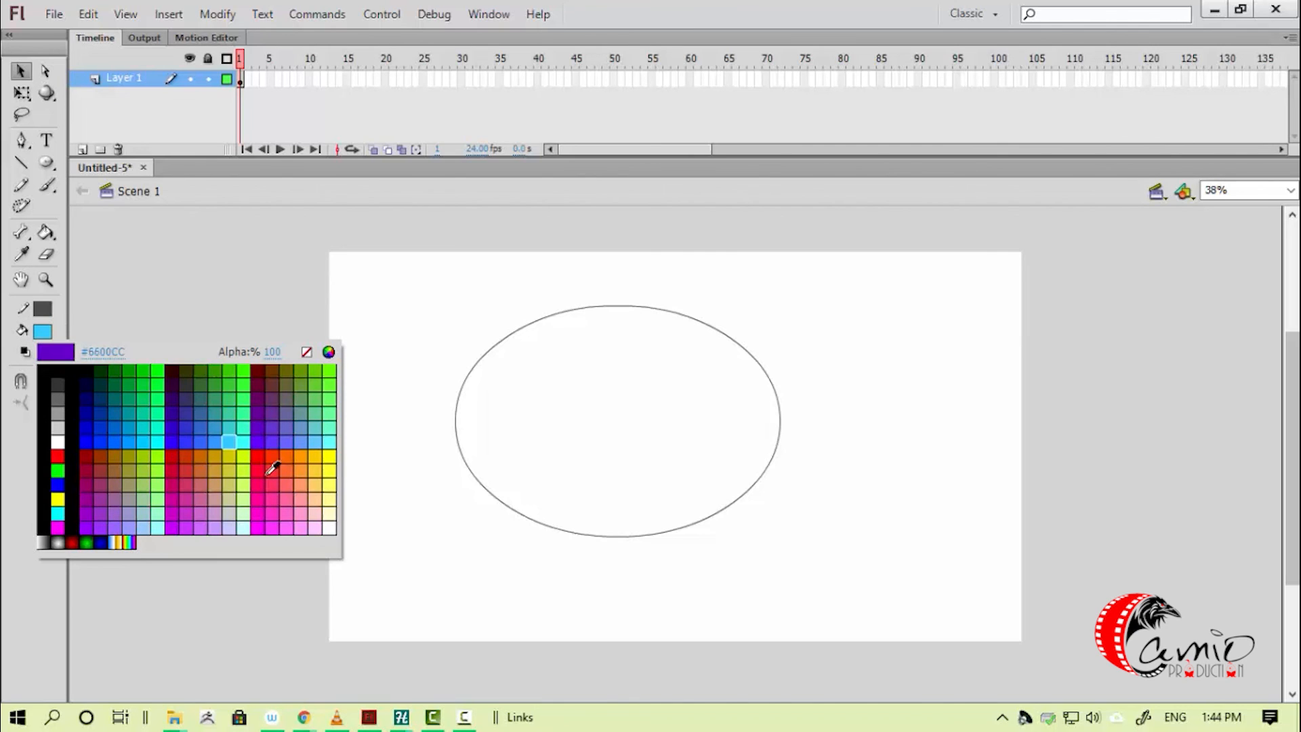
click(250, 459)
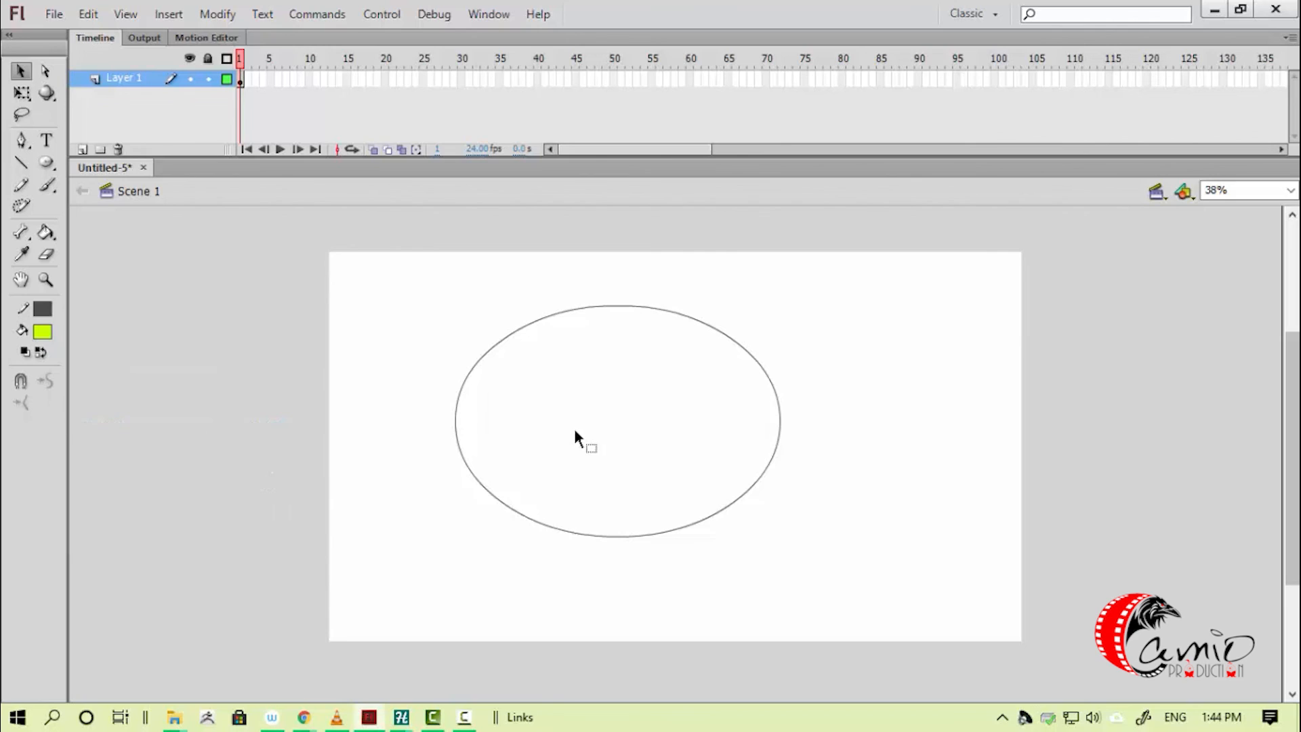
key(k)
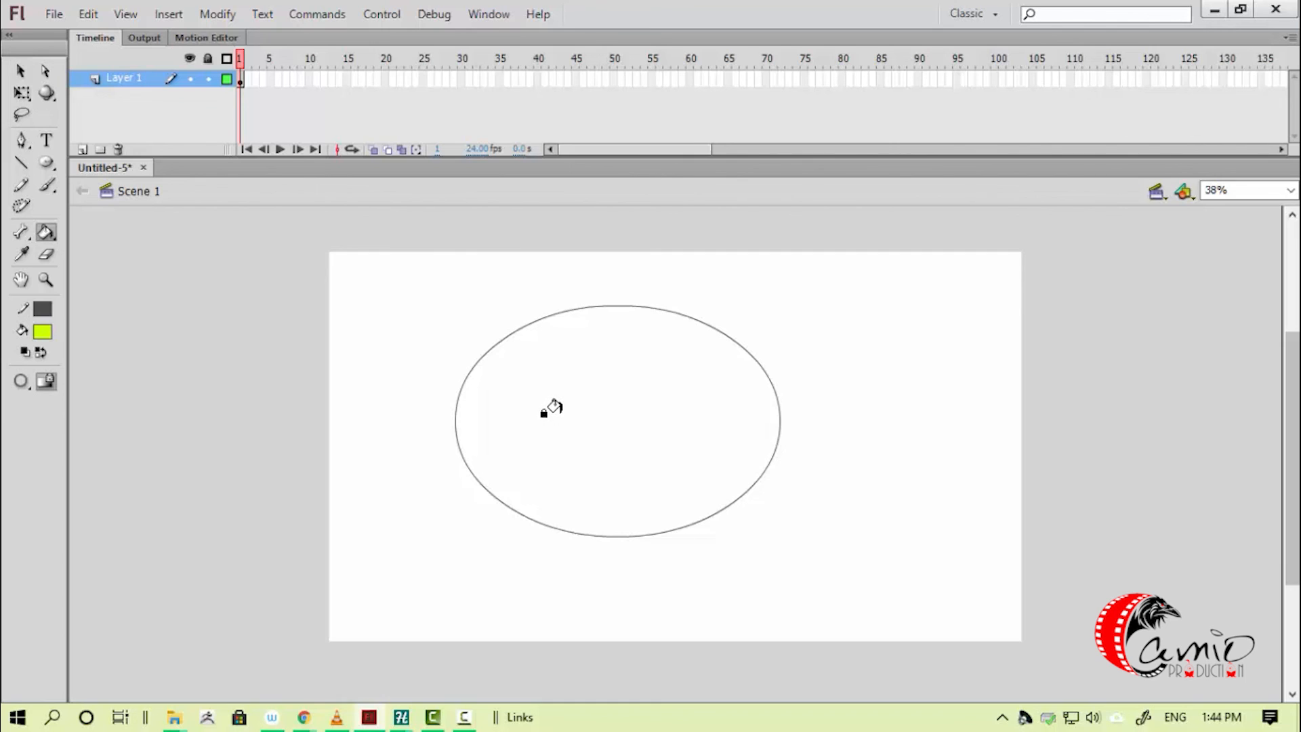
click(558, 401)
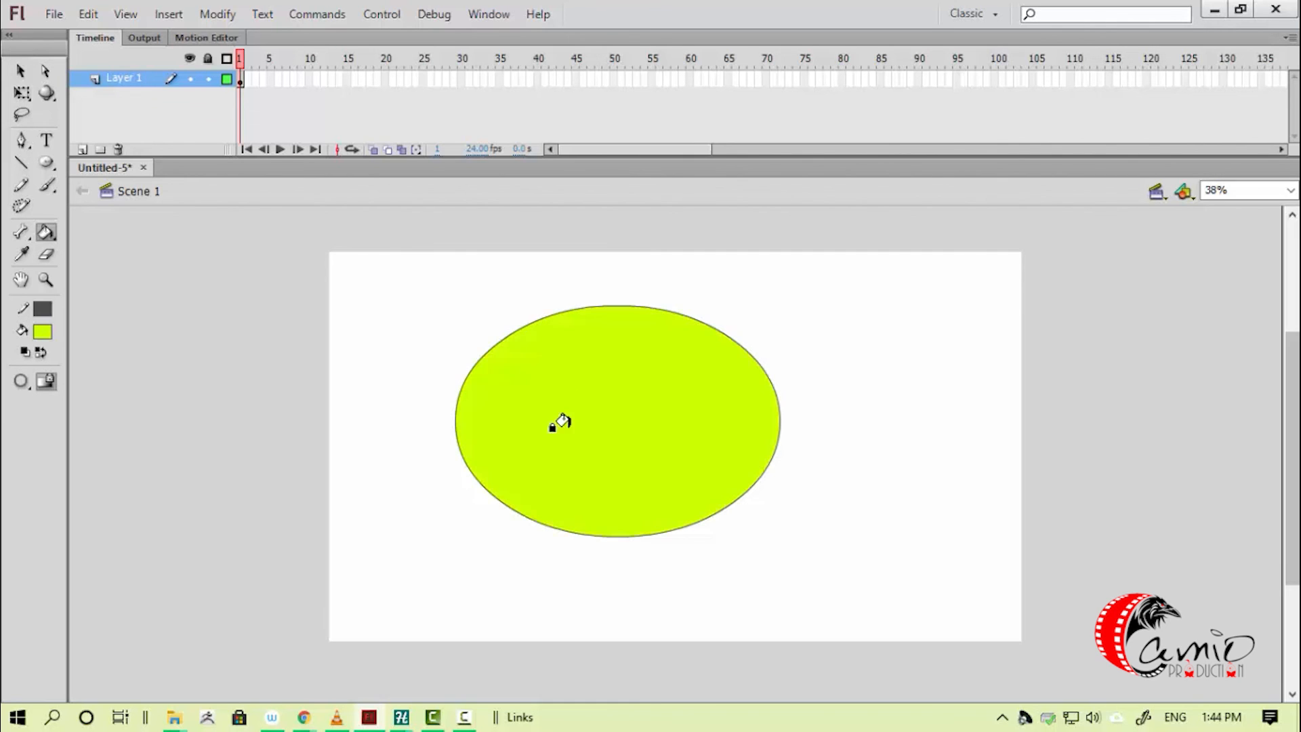
- Place the yellow-green oval across the stage's left edge and a copy of it in the stage's right half
key(v)
drag(458, 296, 755, 575)
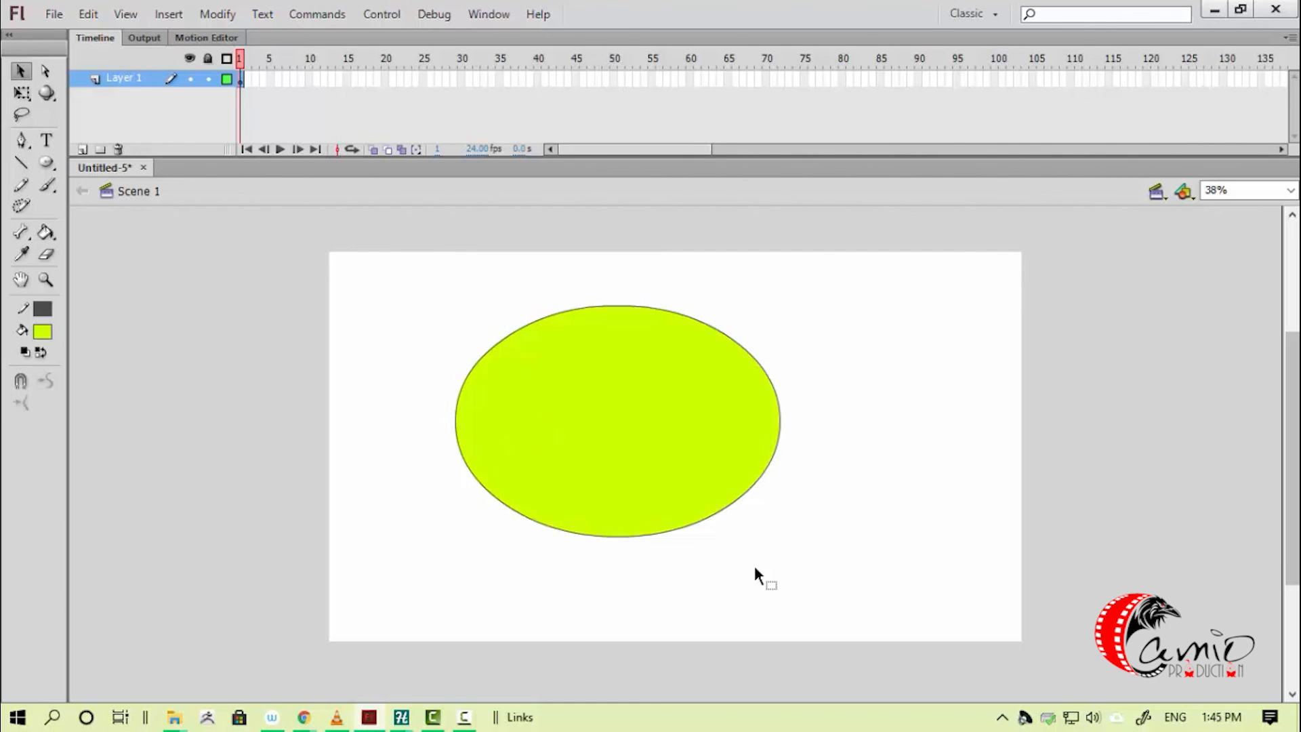
drag(679, 491, 471, 475)
drag(223, 276, 669, 575)
drag(434, 468, 764, 480)
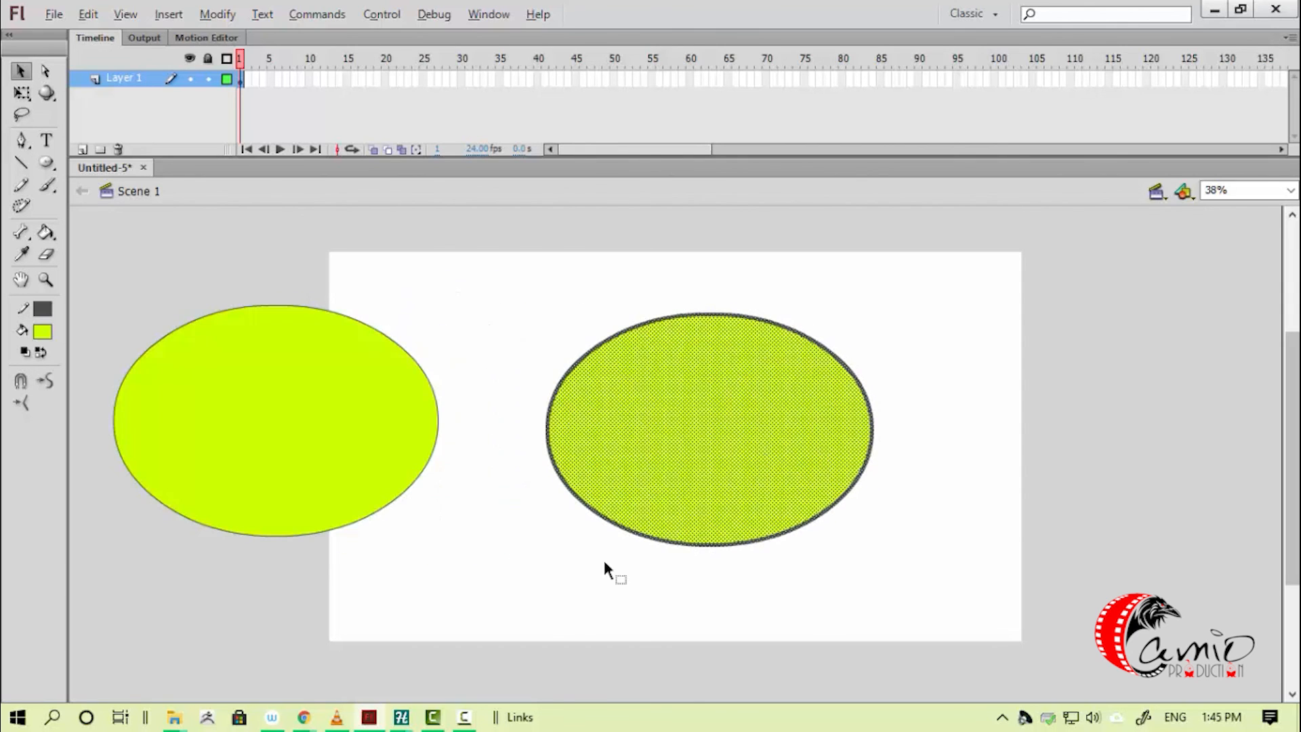
- Change the fill of the selected oval copy to dark grey #666666
click(43, 331)
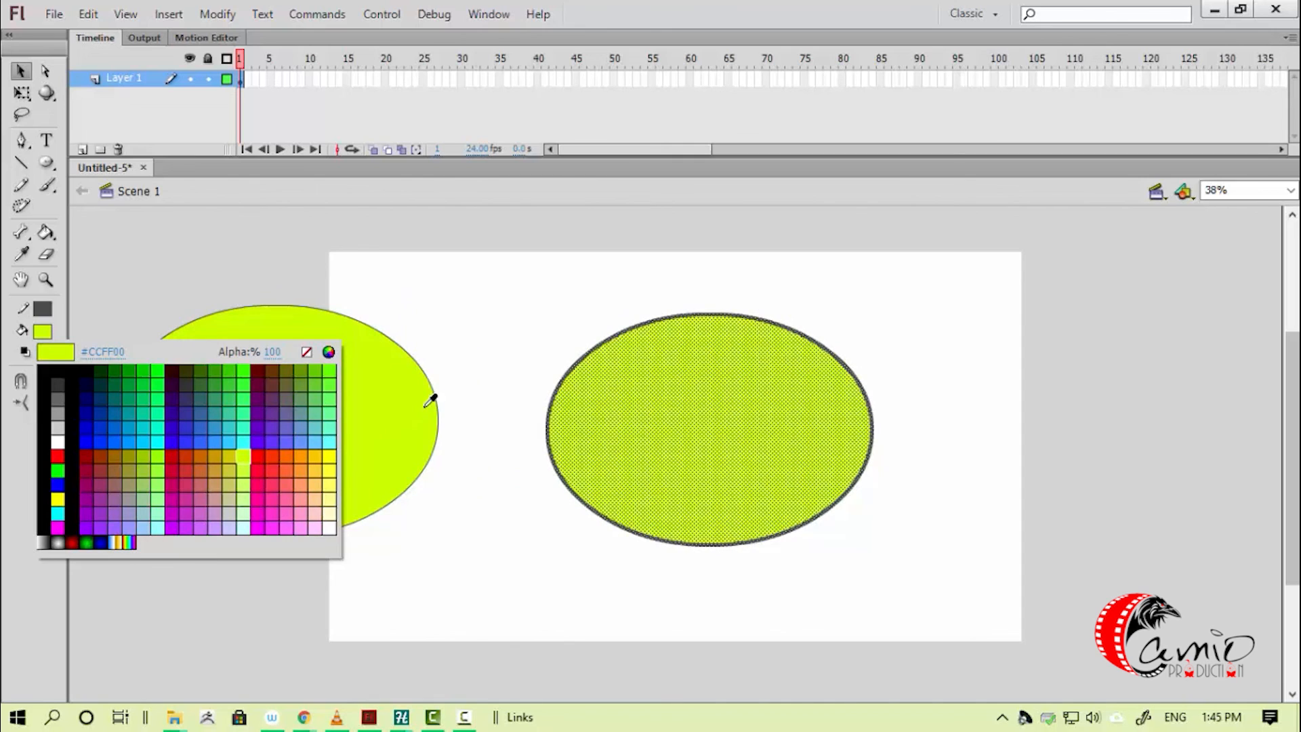
click(297, 397)
click(363, 286)
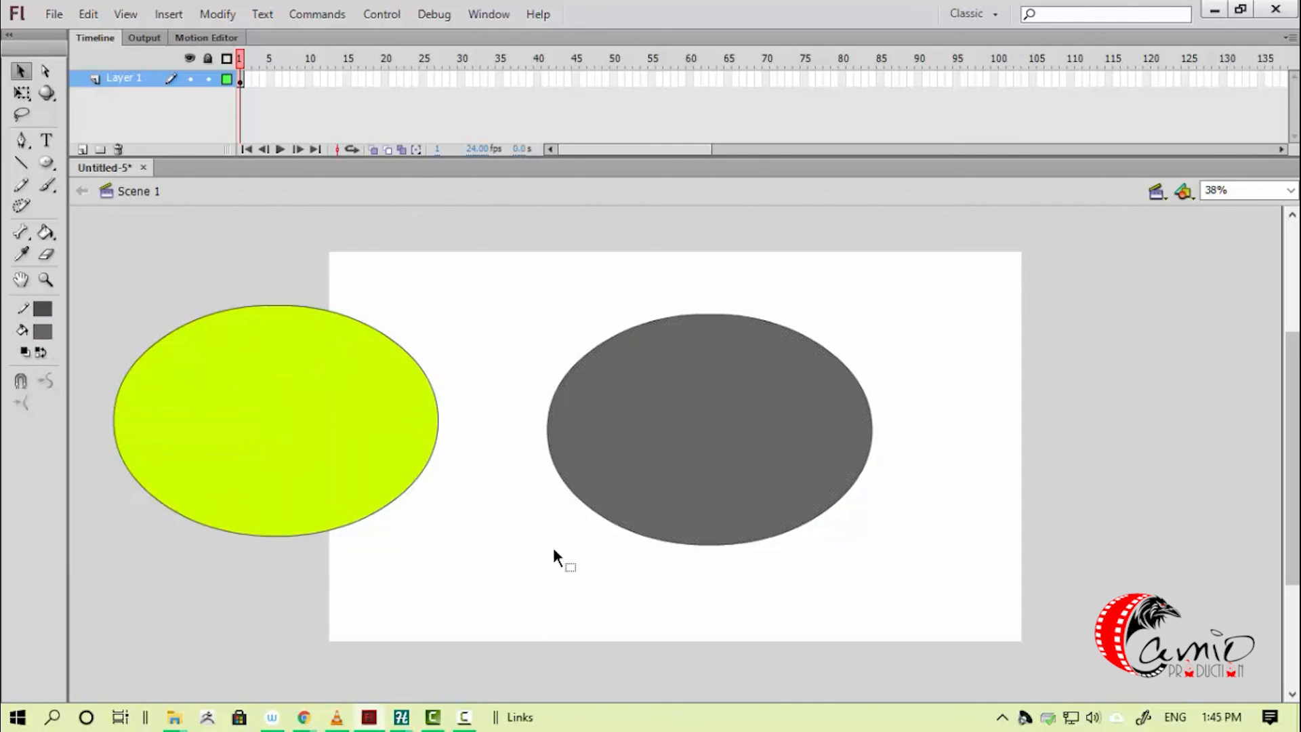
- Delete the grey fill of the oval copy and refill its outline with light cyan using the Paint Bucket tool
click(654, 441)
key(Delete)
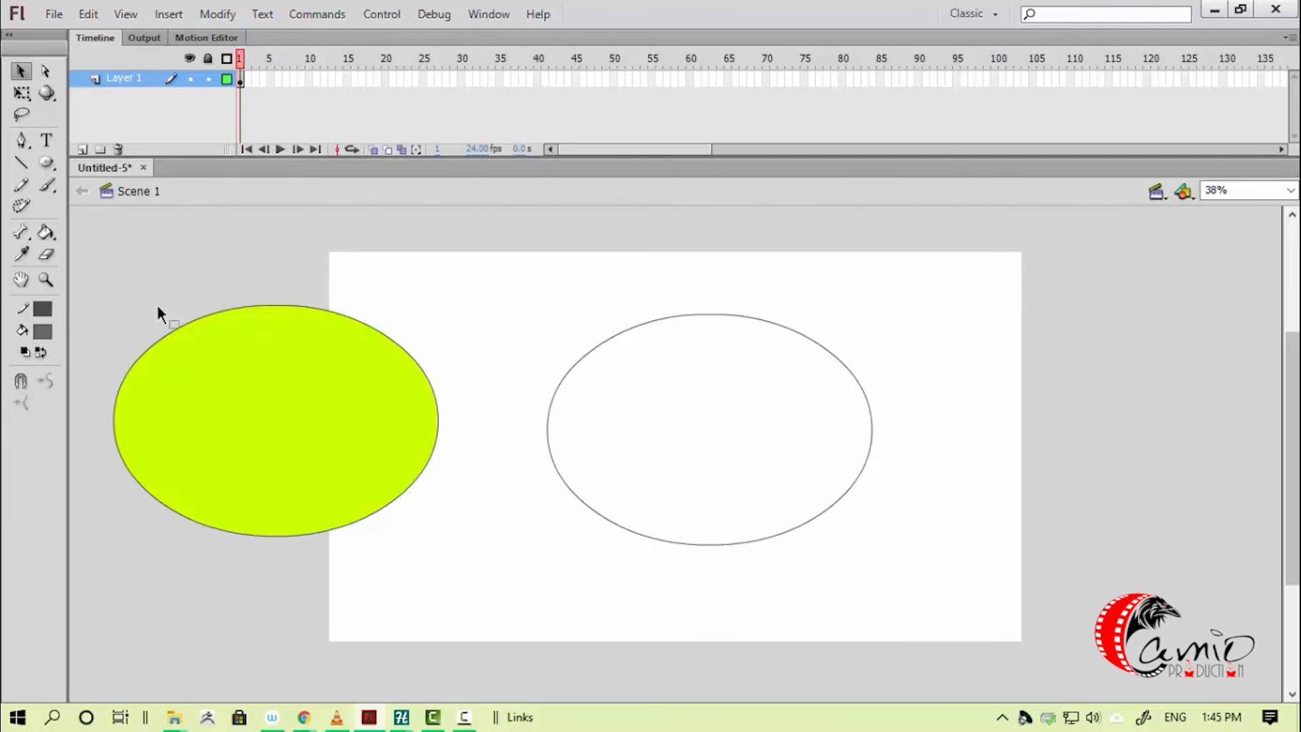
click(43, 335)
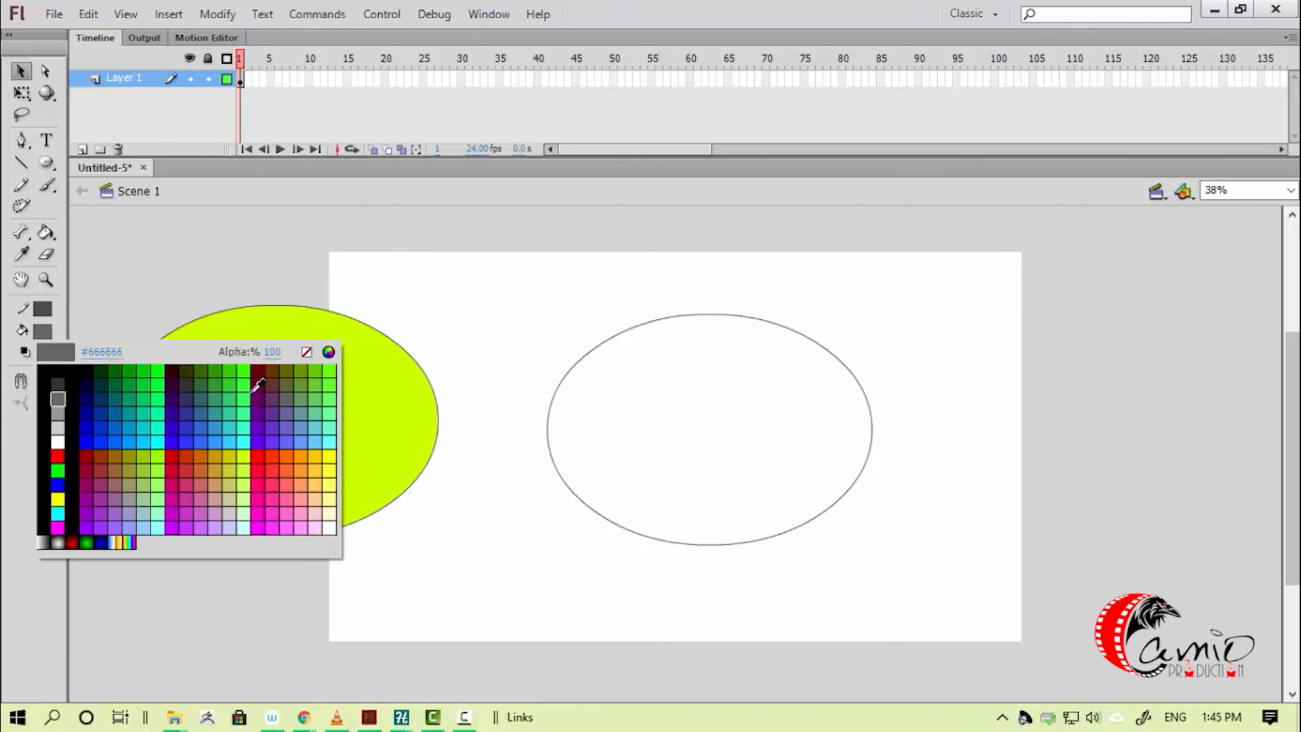
click(330, 437)
key(k)
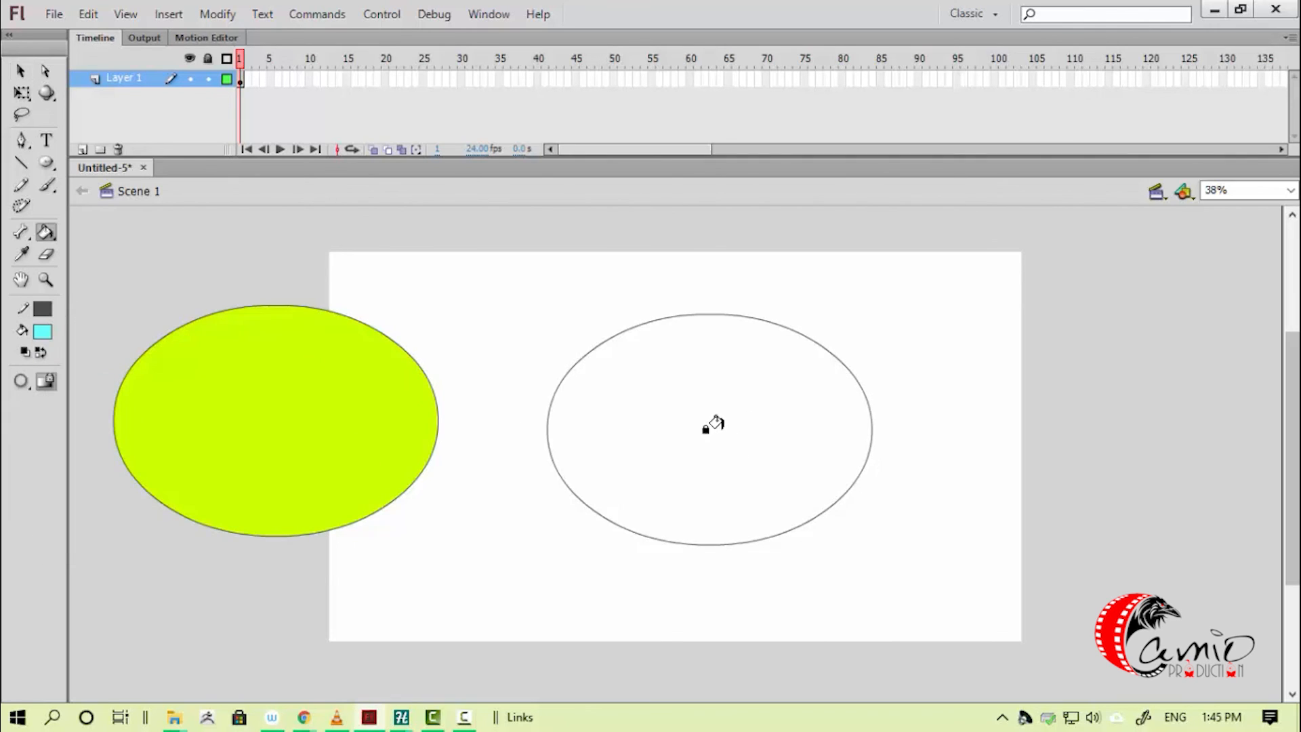
click(703, 416)
key(v)
- Delete the cyan oval together with its outline
scroll(534, 553, down, 1)
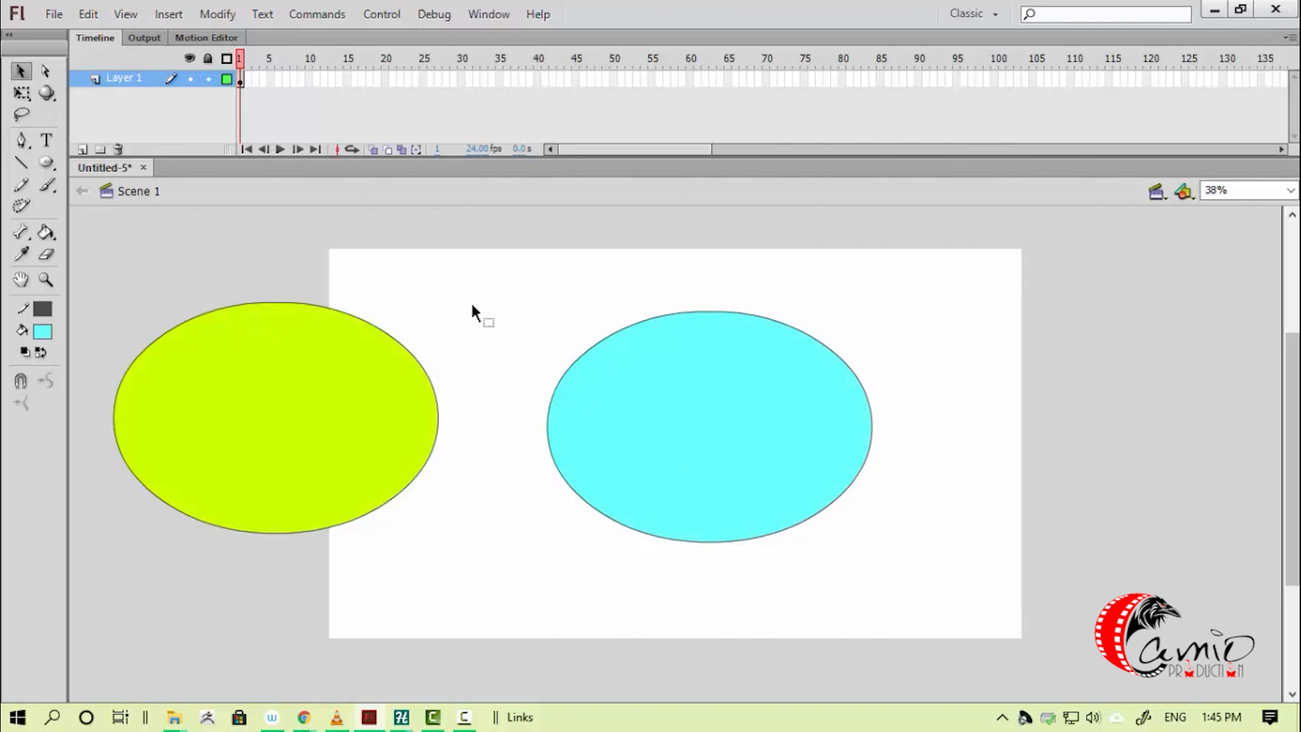
drag(453, 287, 847, 588)
key(Delete)
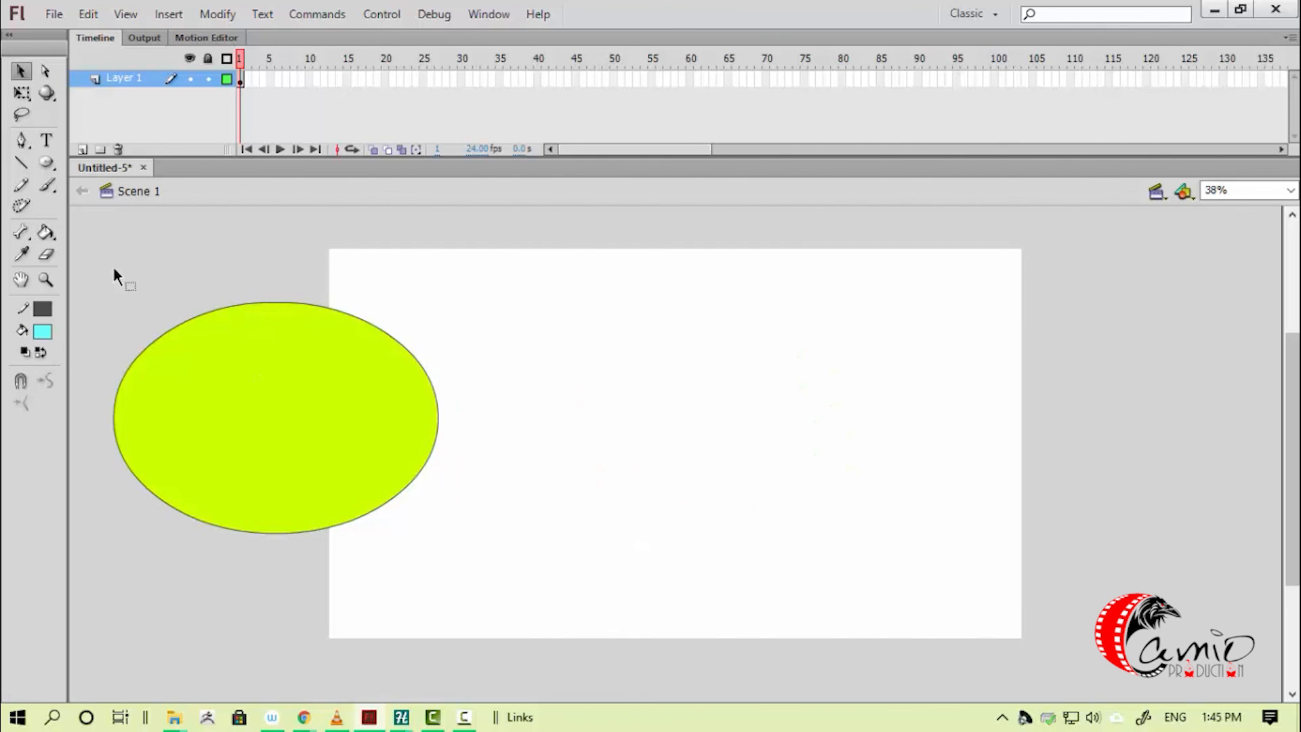
- Delete the yellow-green oval with its outline and set the fill colour to green #66CC66
drag(87, 253, 546, 613)
key(Delete)
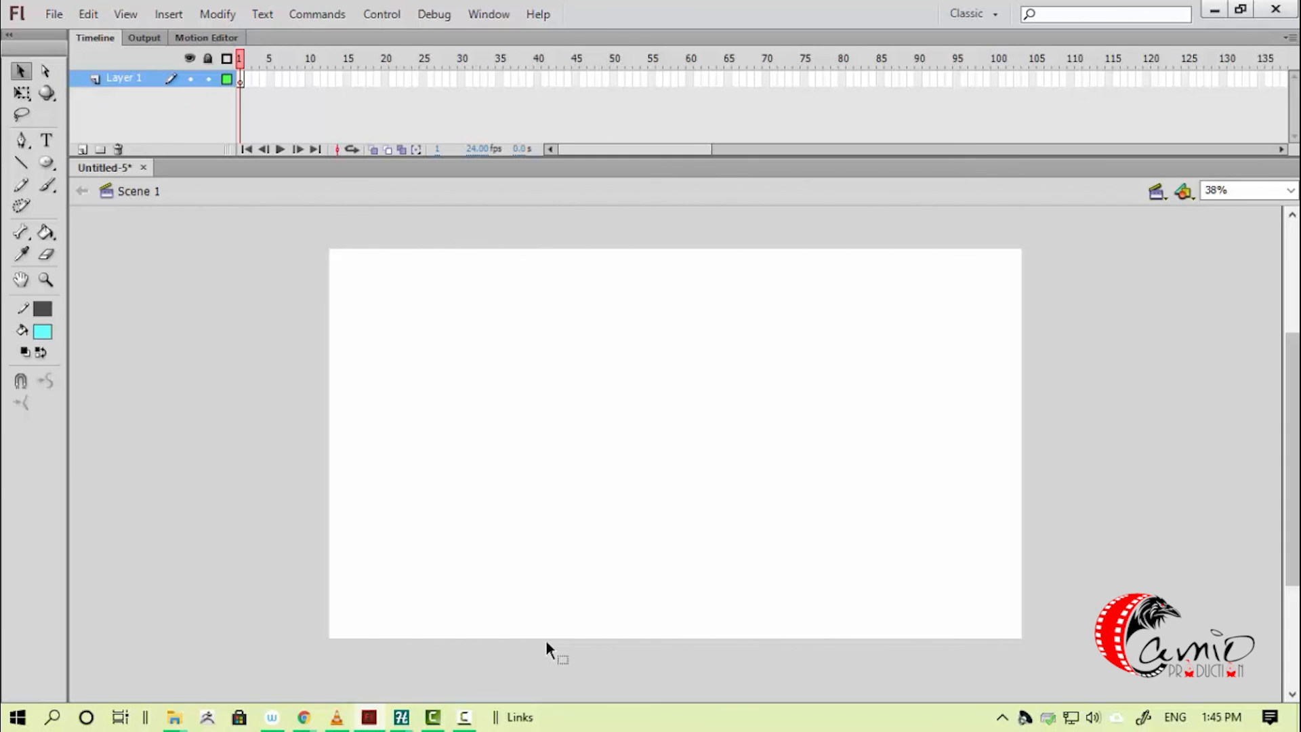
click(21, 255)
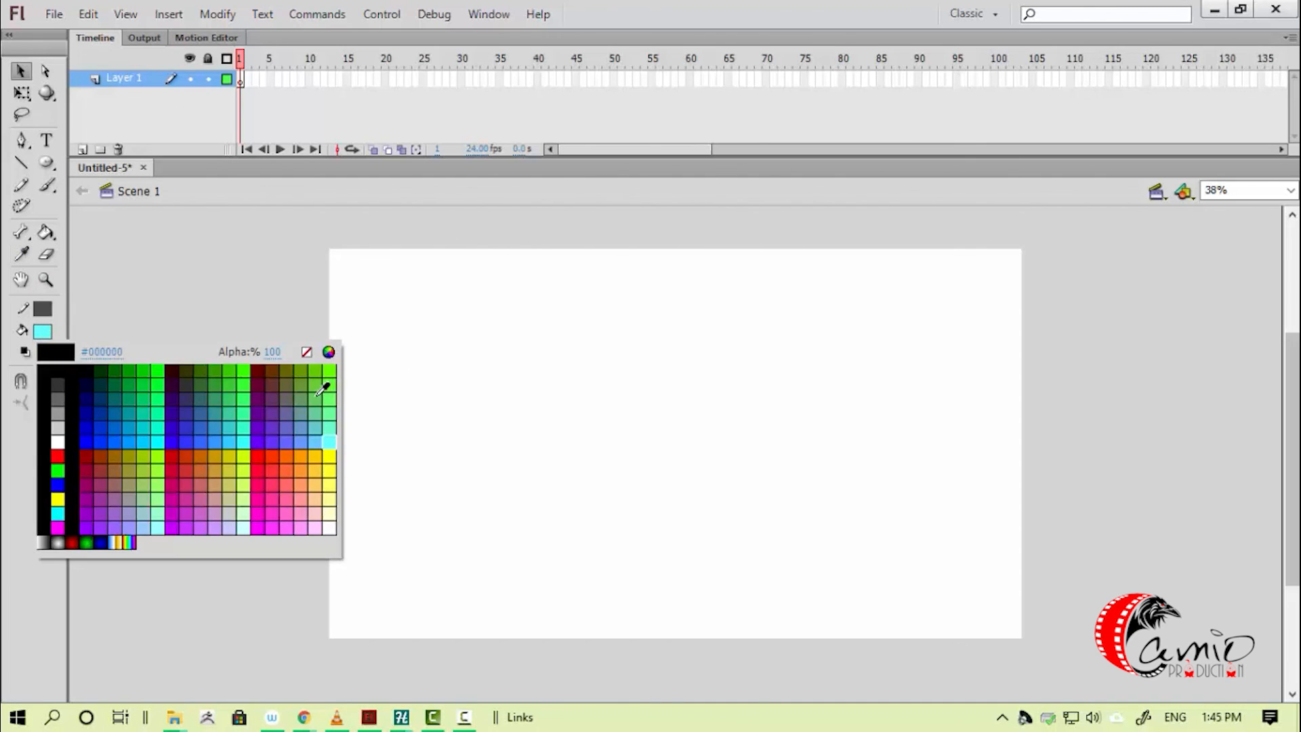
click(329, 385)
key(o)
drag(481, 308, 625, 469)
key(v)
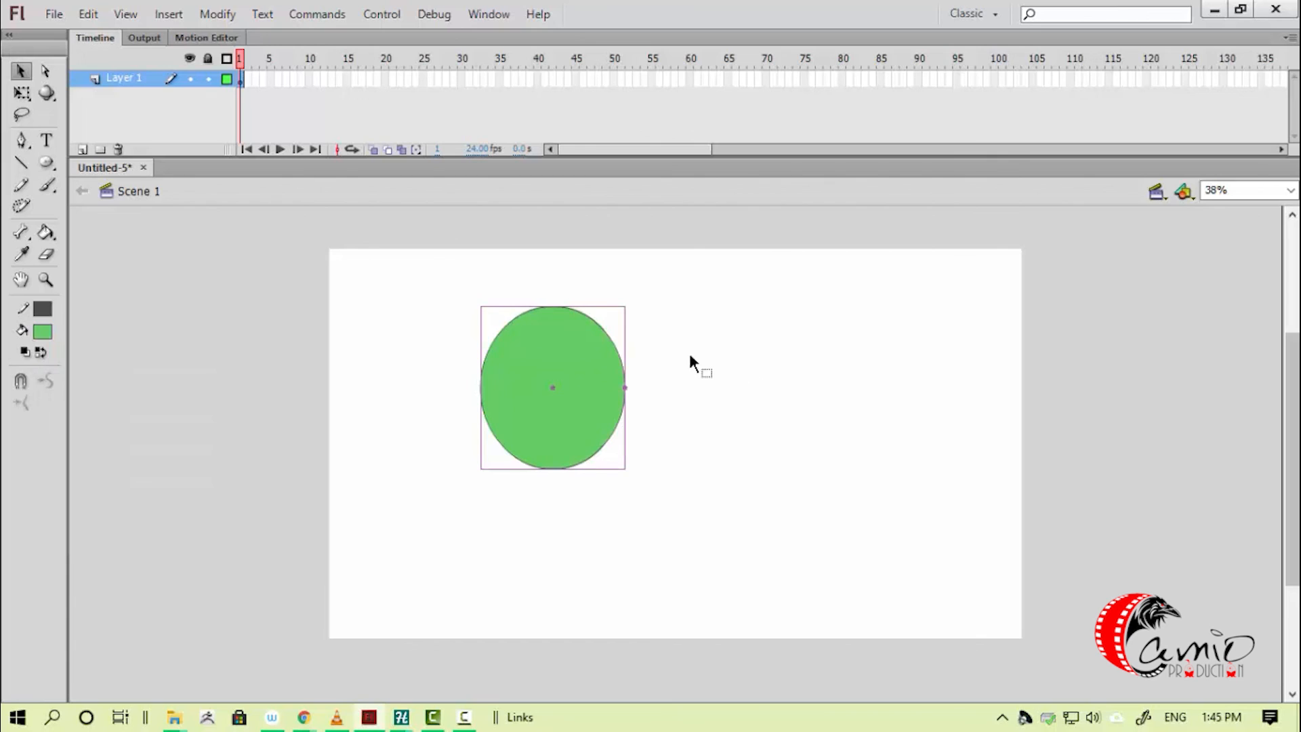
key(Delete)
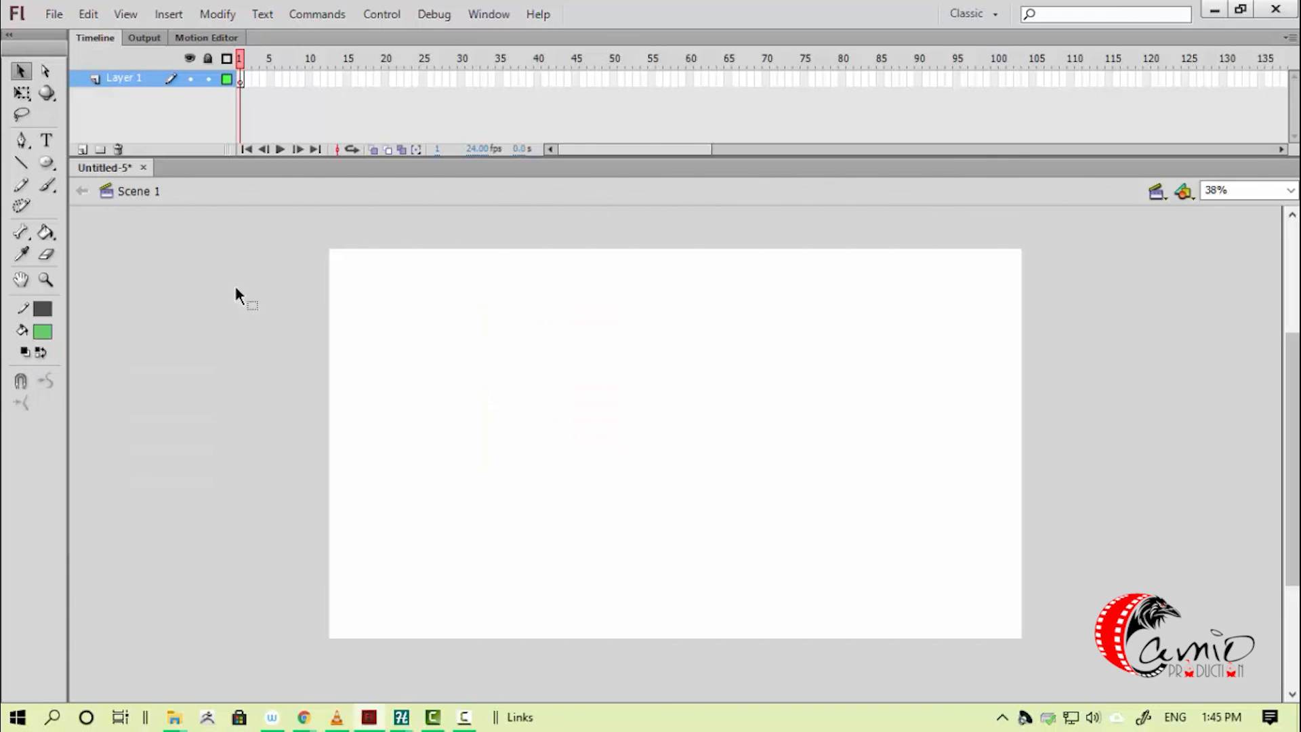
- Draw a green oval in the stage's upper-left area with the regular Oval tool
click(49, 166)
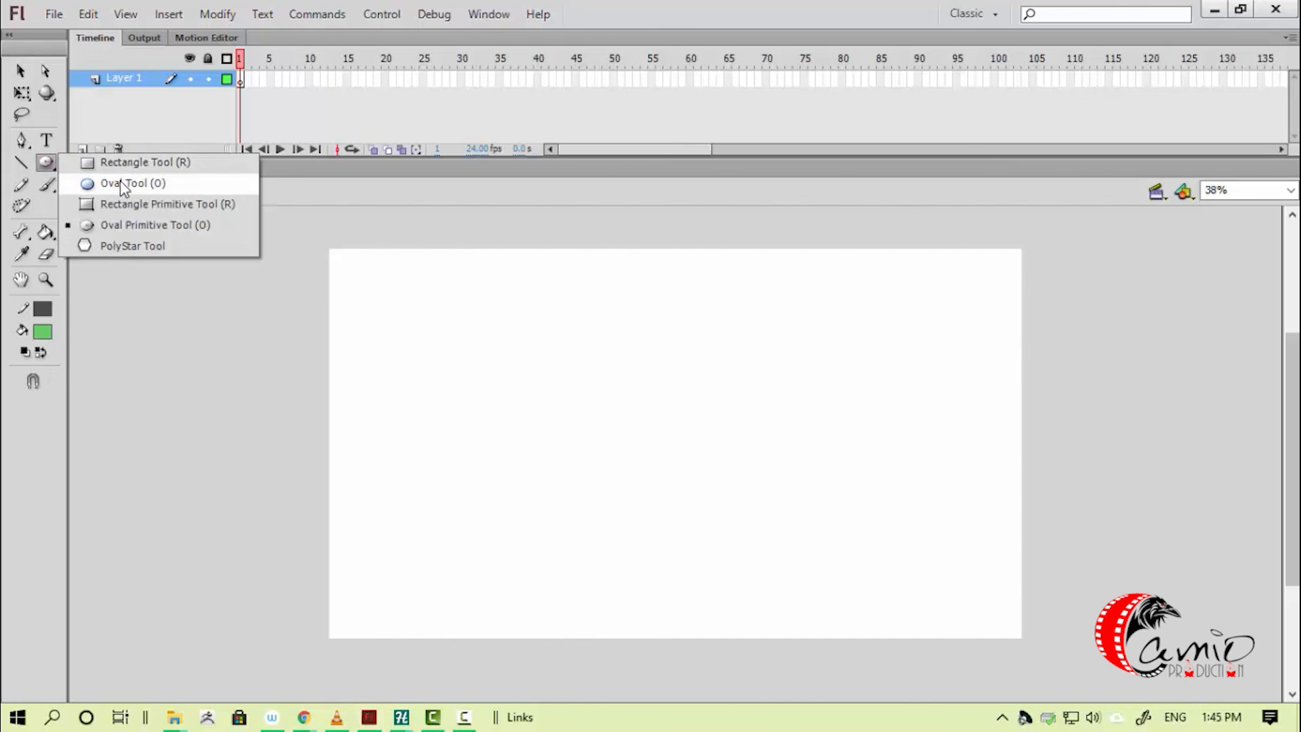
click(122, 183)
drag(415, 302, 581, 444)
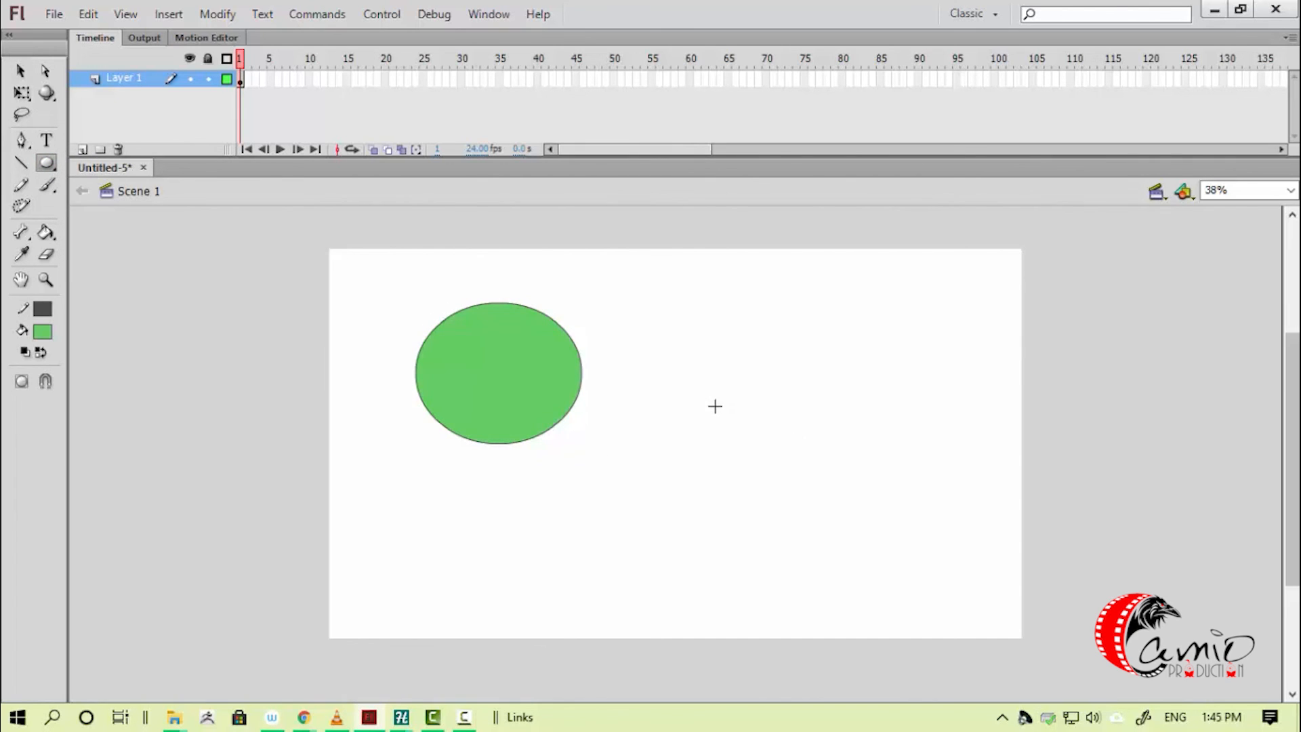
- Draw a green rounded rectangle in the stage's right half and break it apart
key(r)
drag(697, 328, 883, 554)
key(v)
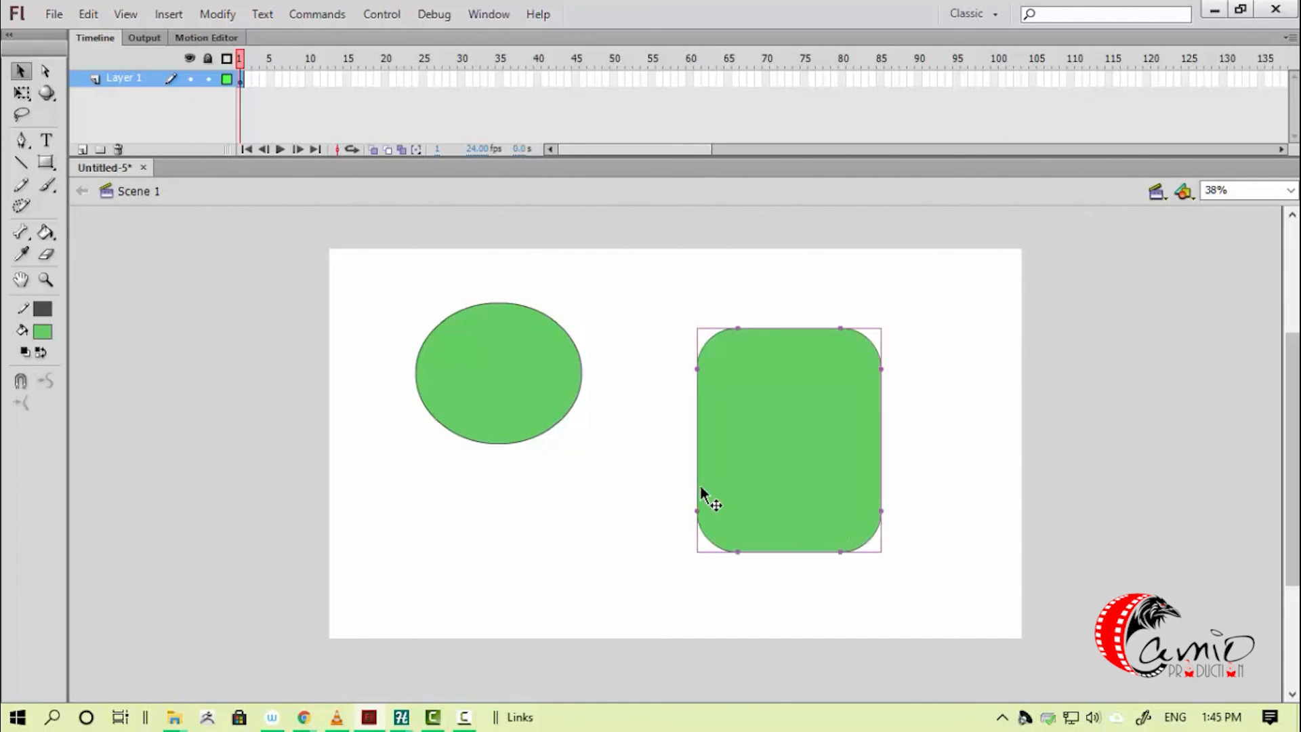
key(ctrl+b)
click(591, 528)
click(48, 163)
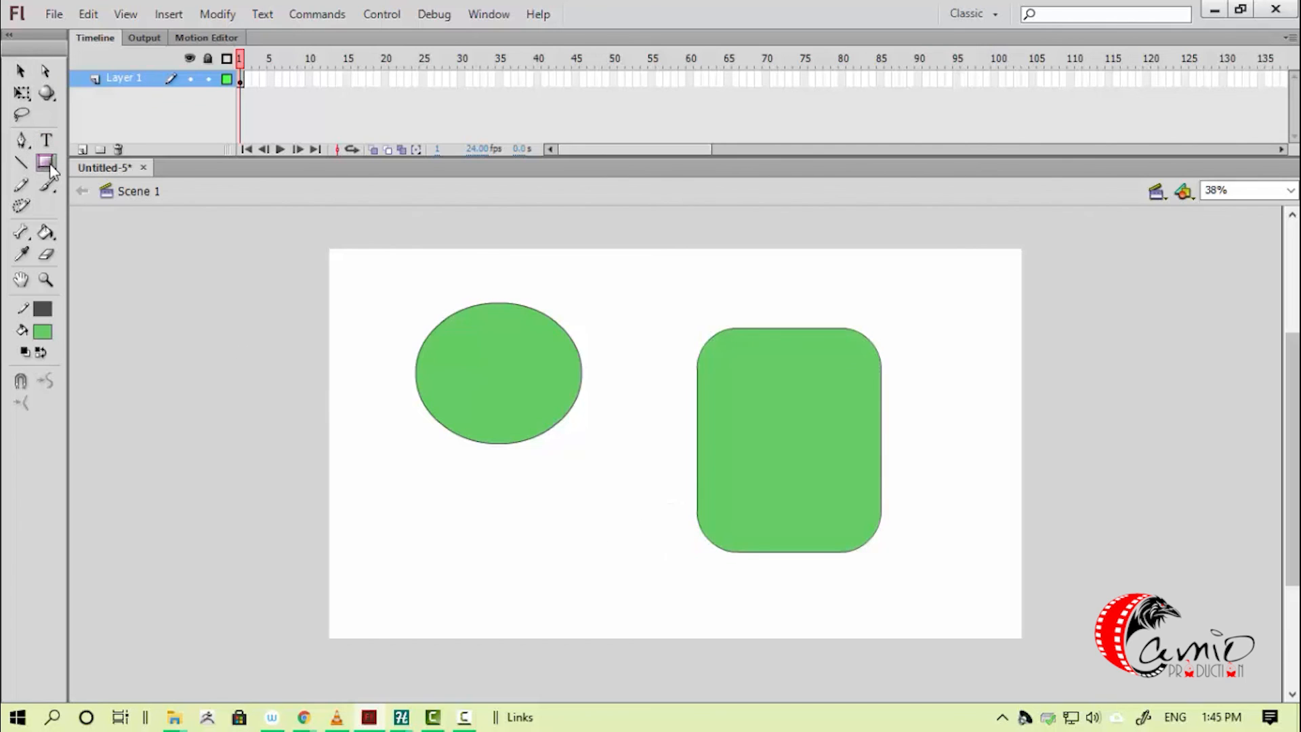
click(143, 164)
key(v)
- Set the fill colour to cyan #00FFFF and fill the oval with it using the Paint Bucket tool
click(43, 331)
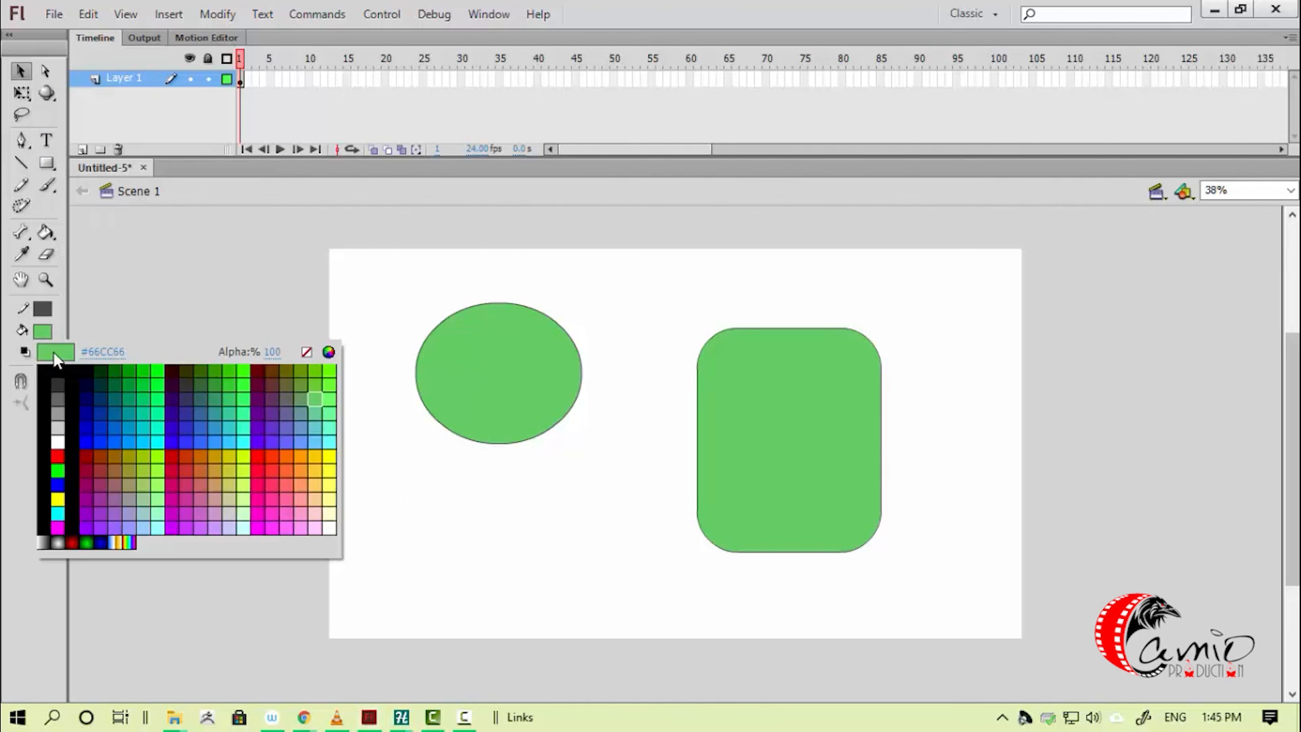
click(157, 441)
key(k)
click(430, 383)
key(v)
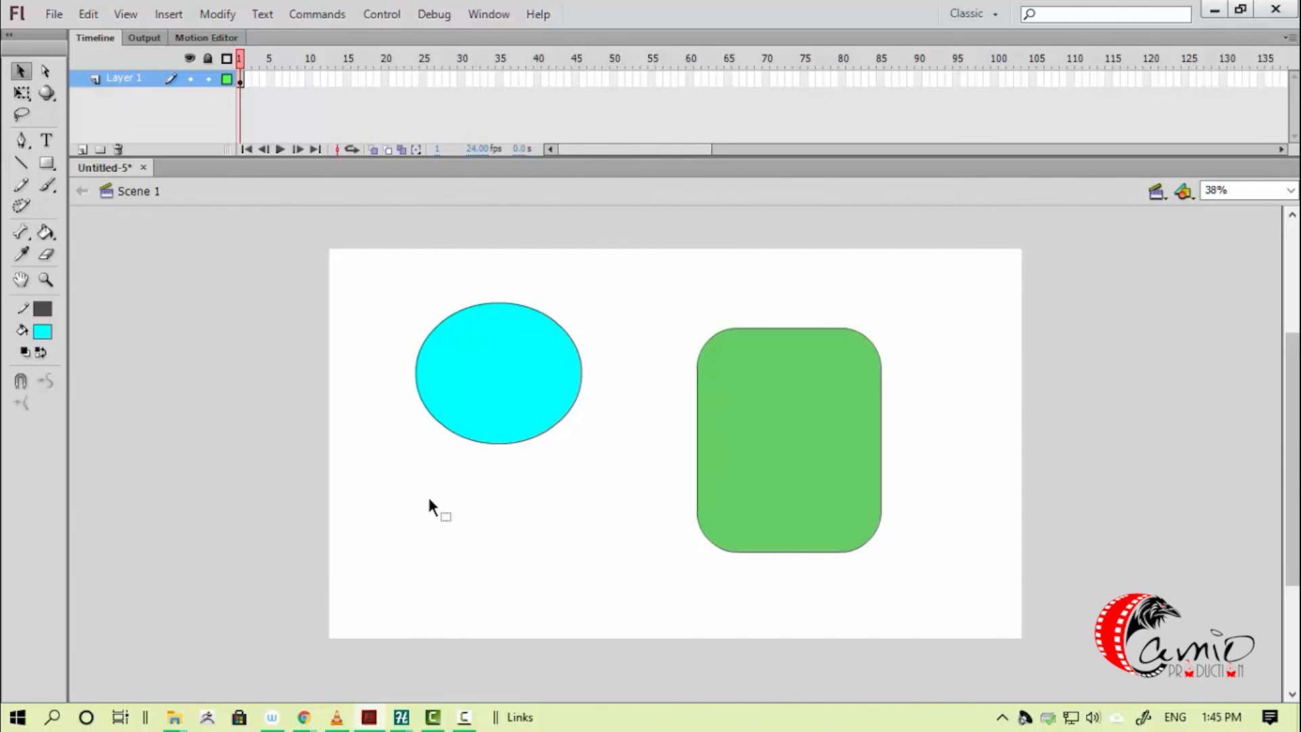
scroll(327, 387, up, 1)
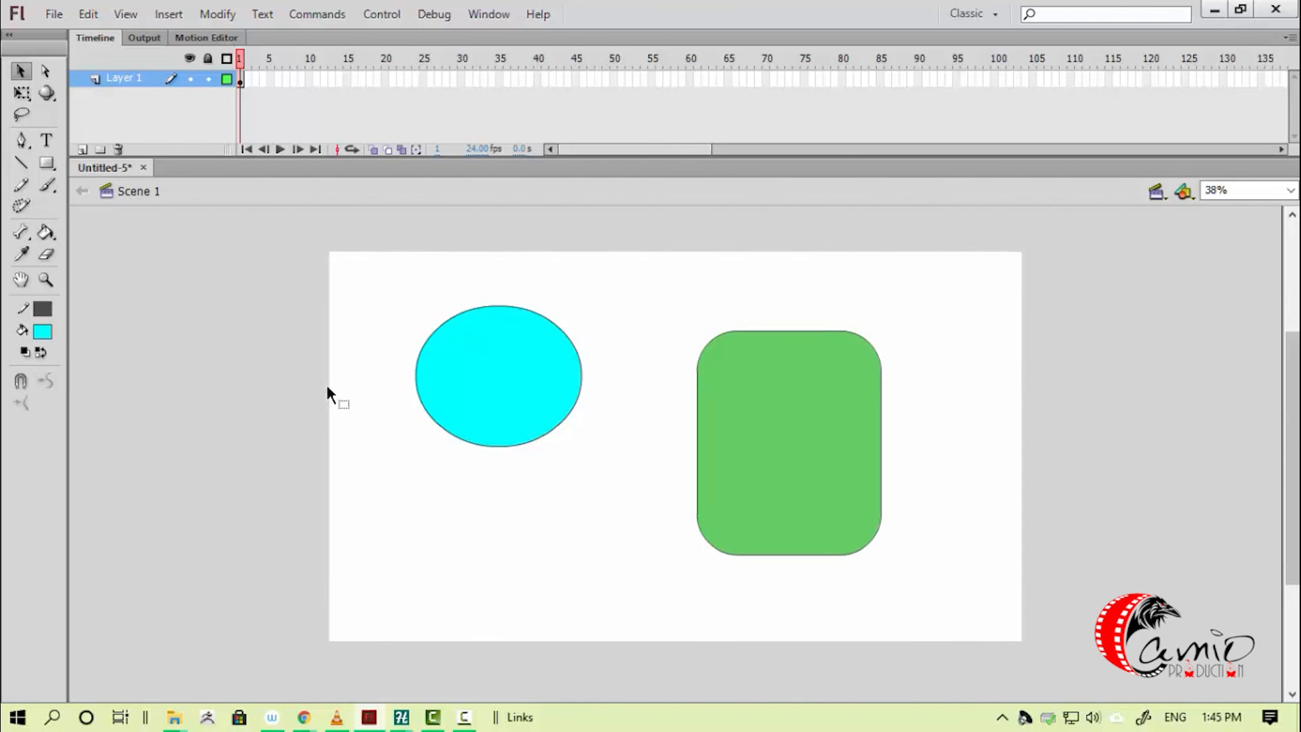
- Sample colours from the canvas and try filling the rounded rectangle light grey and the oval white
click(43, 331)
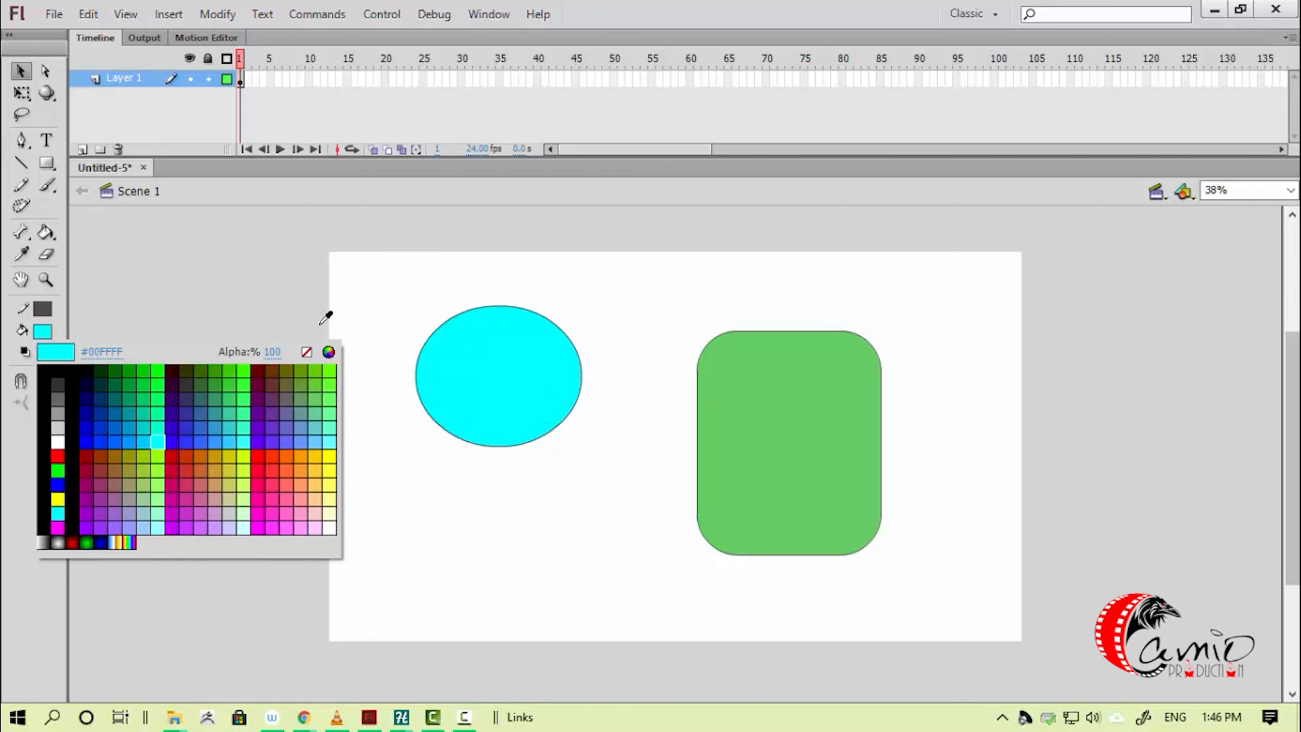
click(306, 285)
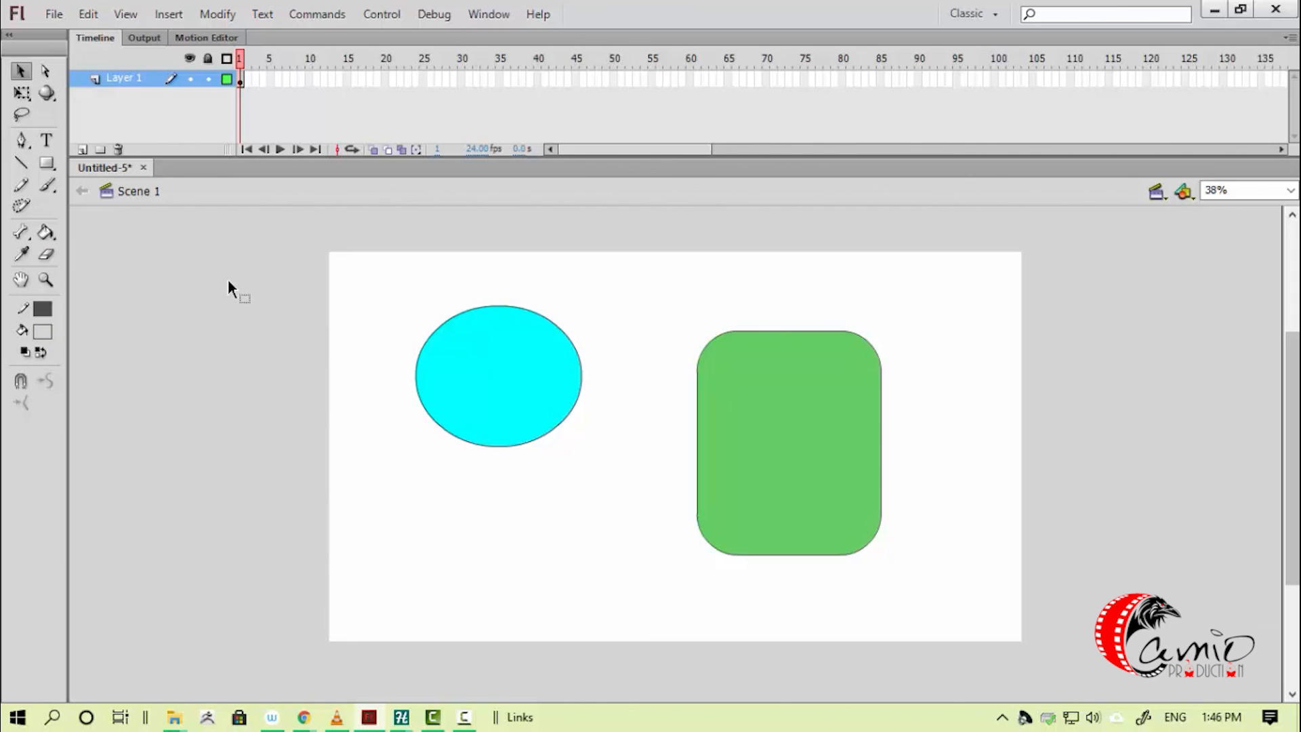
click(21, 255)
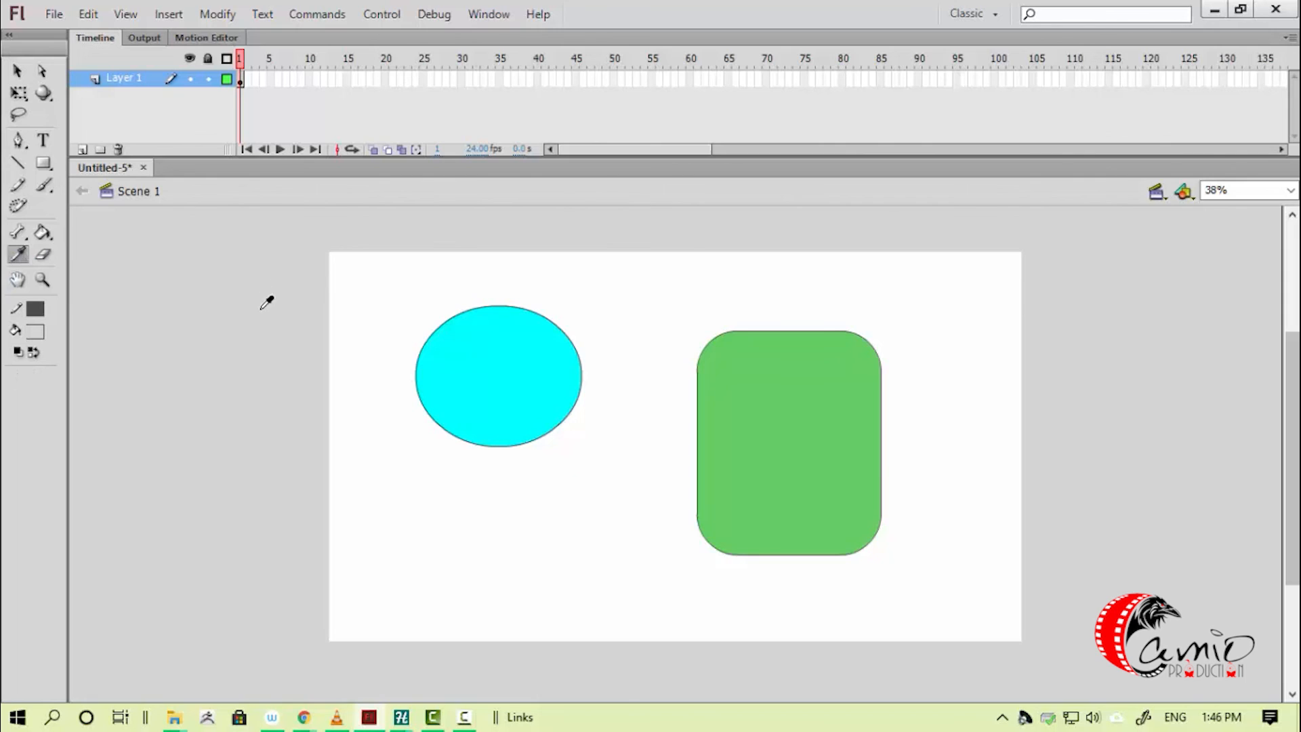
click(760, 419)
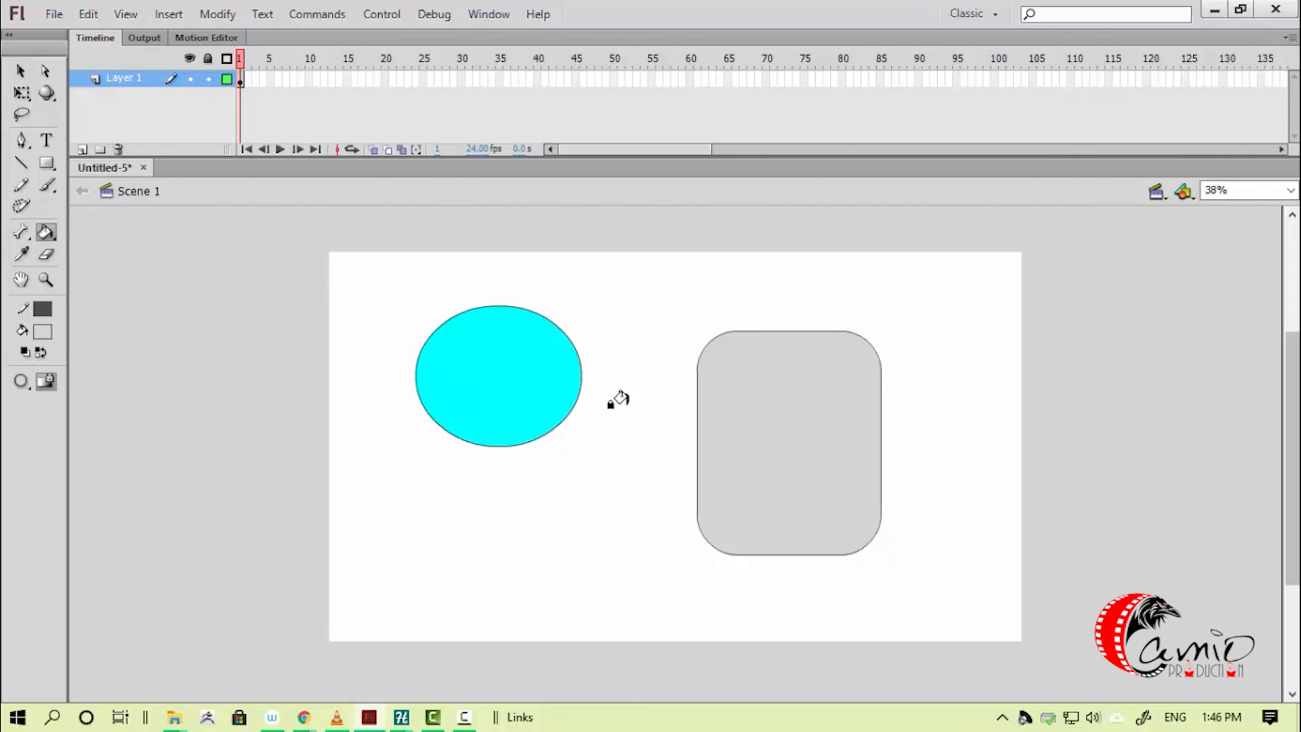
click(485, 359)
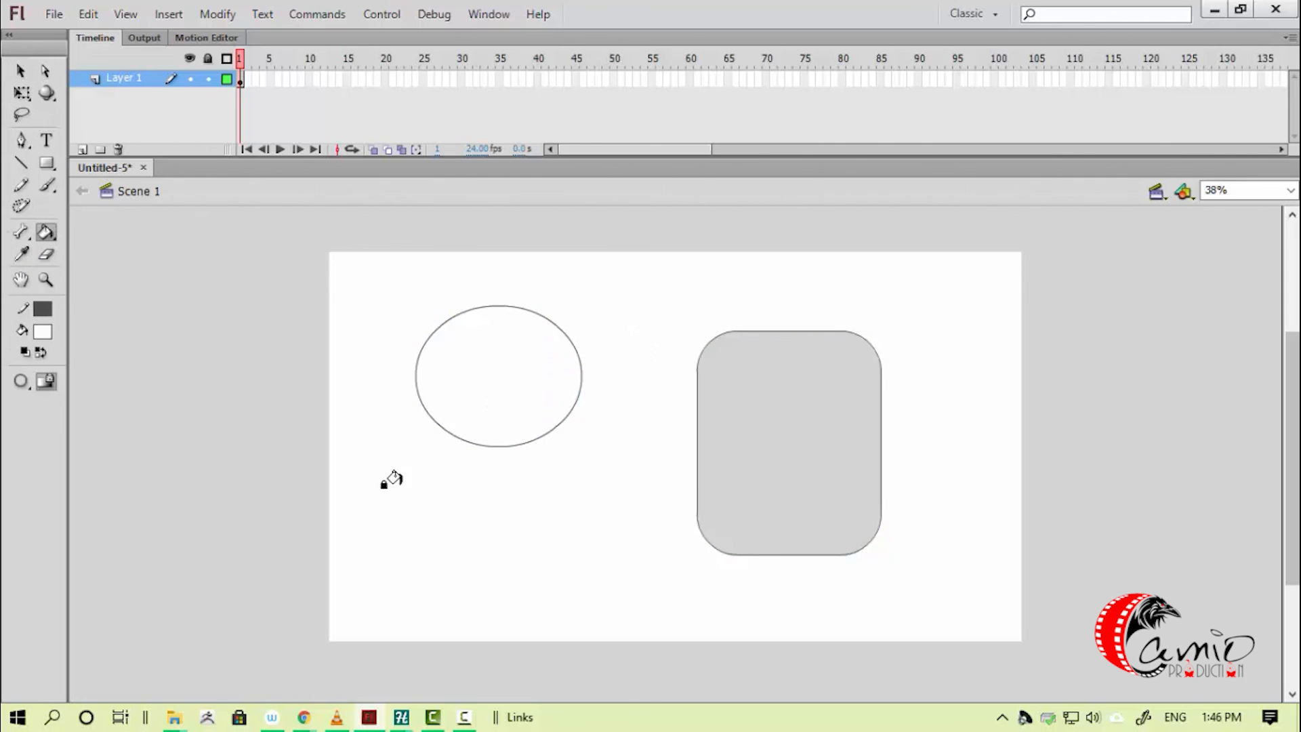
- Undo the last two fills on the rounded rectangle and the oval
key(ctrl+z)
key(ctrl+z)
key(v)
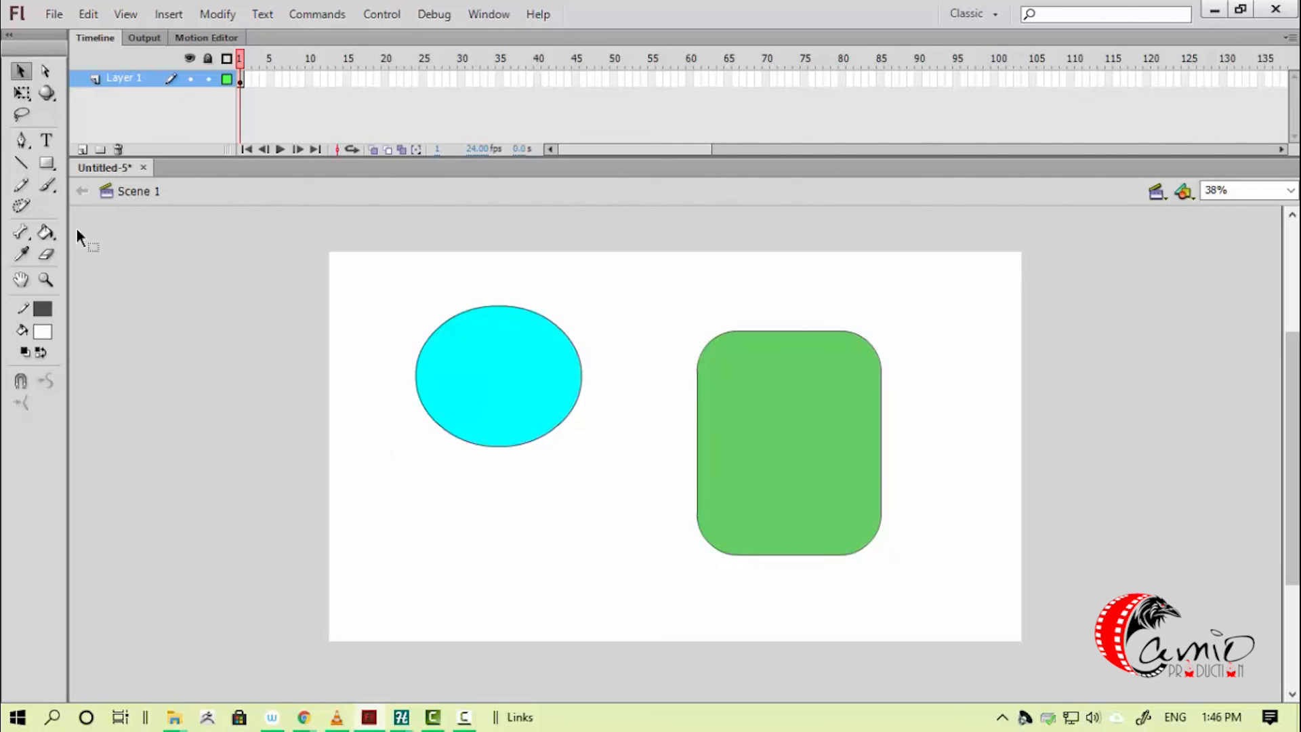
- Erase the lower-left part of the cyan oval with the Eraser tool
key(e)
mouse_move(453, 398)
mouse_down()
mouse_move(485, 441)
mouse_move(430, 412)
mouse_up()
scroll(465, 464, up, 5)
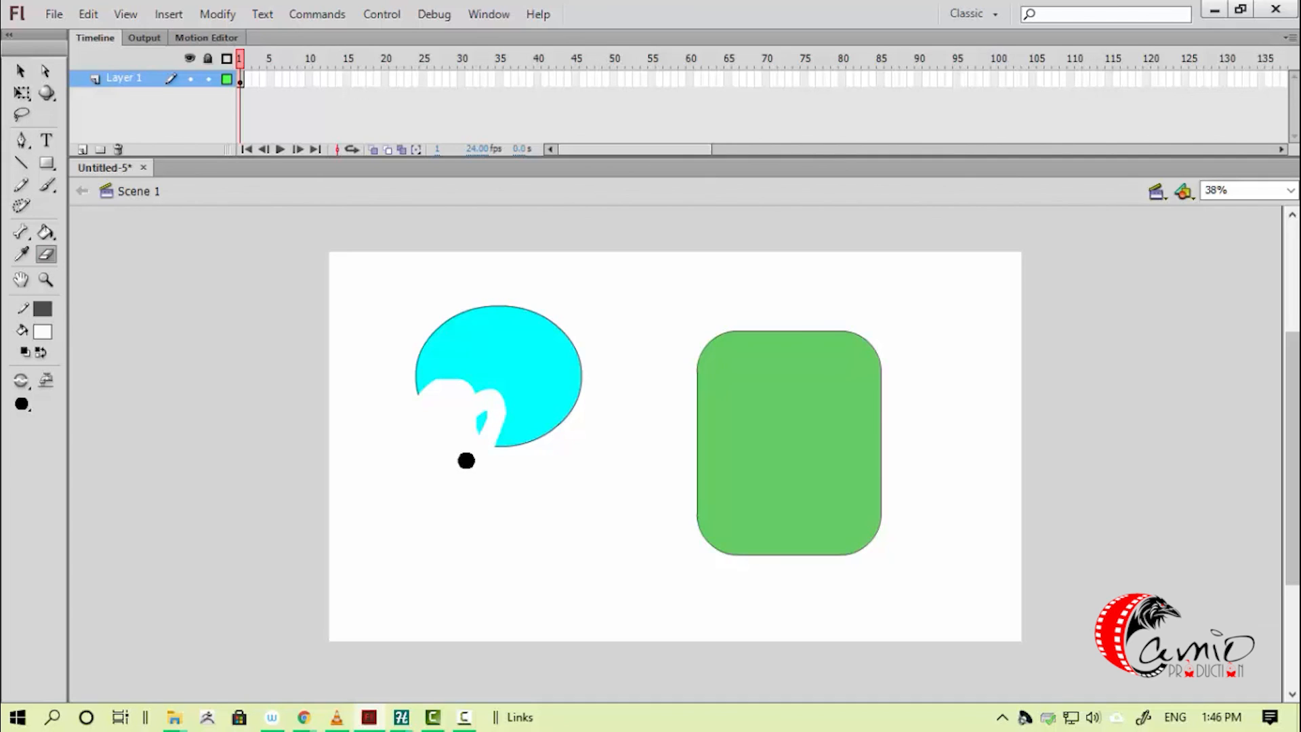
scroll(465, 459, down, 5)
scroll(465, 462, up, 1)
scroll(466, 461, up, 6)
- Enlarge the eraser and erase the rest of the oval and the upper part of the green rounded rectangle
key(bracketleft)
key(bracketleft)
key(bracketright)
key(bracketright)
key(bracketright)
key(bracketright)
key(bracketright)
key(bracketright)
key(bracketright)
key(bracketright)
key(bracketright)
mouse_move(482, 467)
mouse_down()
mouse_move(645, 402)
mouse_move(408, 461)
mouse_move(465, 427)
mouse_move(491, 389)
mouse_move(394, 395)
mouse_move(447, 359)
mouse_move(437, 326)
mouse_move(525, 308)
mouse_move(668, 330)
mouse_move(815, 322)
mouse_move(576, 410)
mouse_move(701, 392)
mouse_move(687, 380)
mouse_move(787, 394)
mouse_move(724, 400)
mouse_move(891, 373)
mouse_move(663, 515)
mouse_move(817, 509)
mouse_up()
- Delete the remaining piece of the green rounded rectangle together with its outline
key(v)
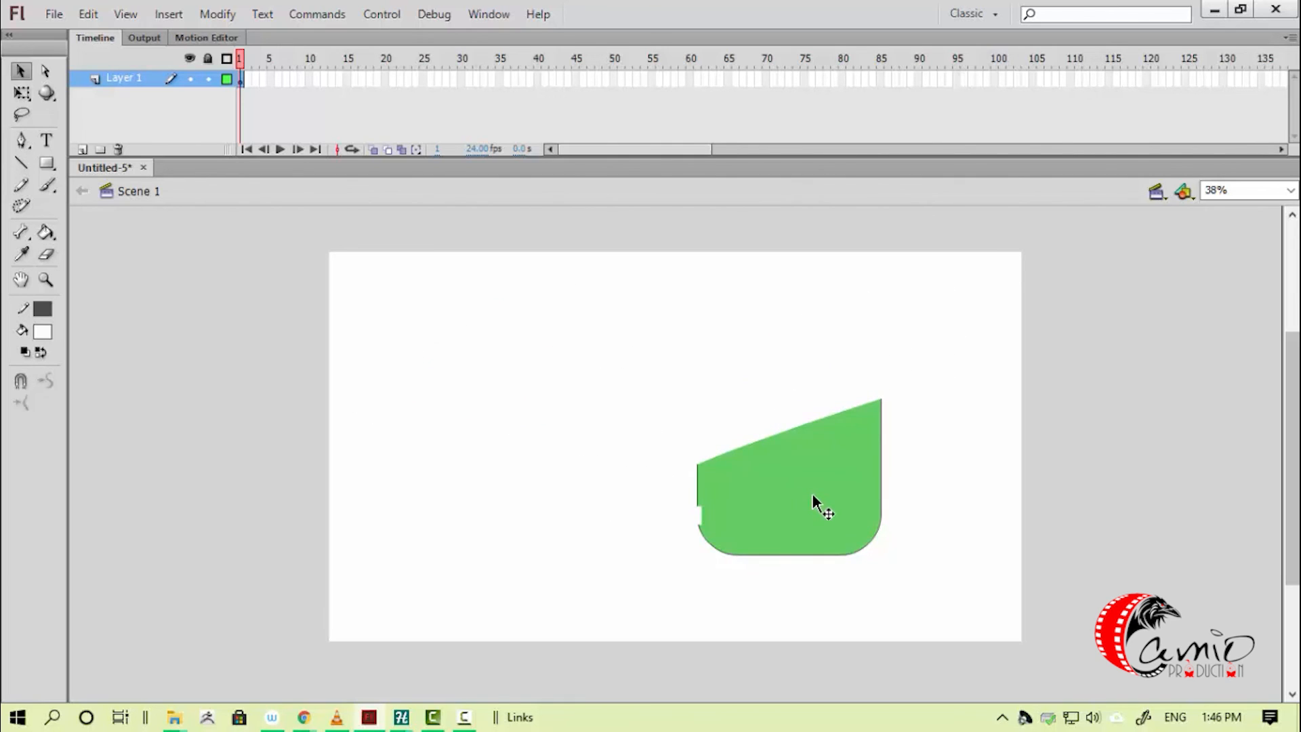
double_click(810, 496)
key(Delete)
- Draw a wide white-filled oval with a dark grey outline across the middle of the stage
key(space)
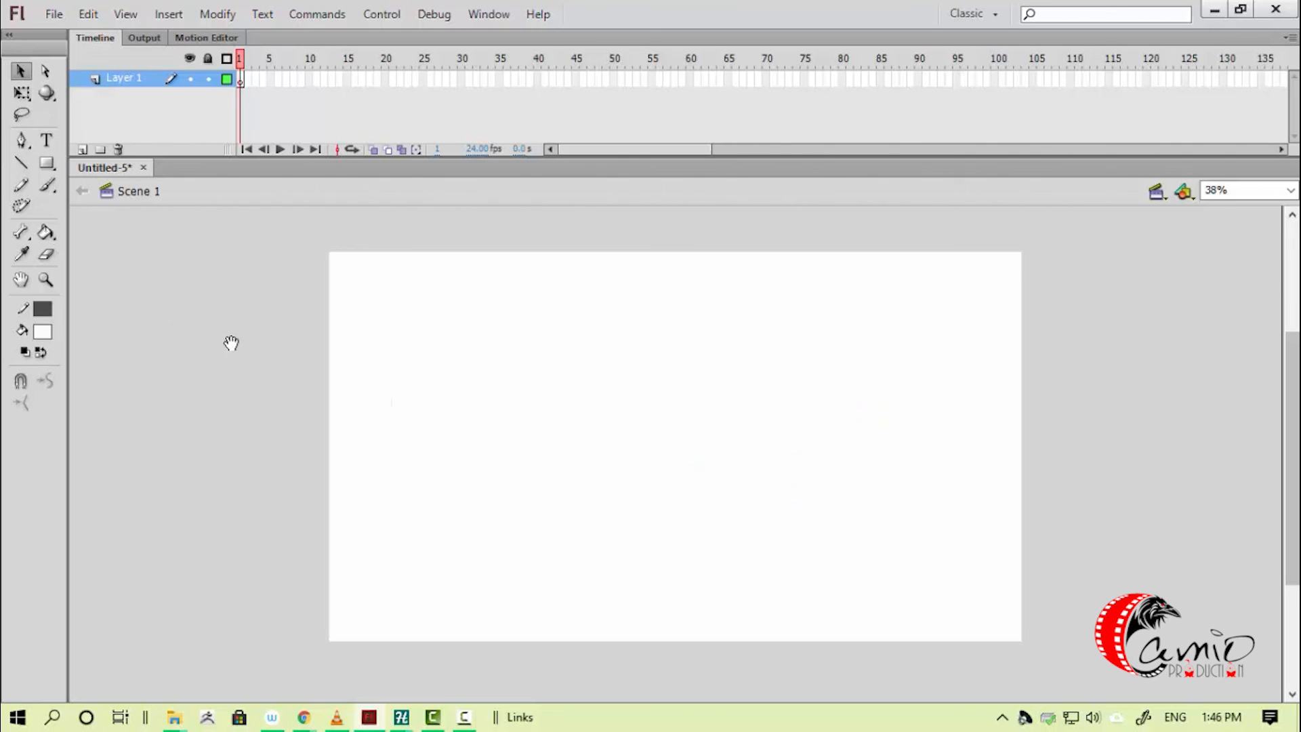
drag(207, 322, 203, 328)
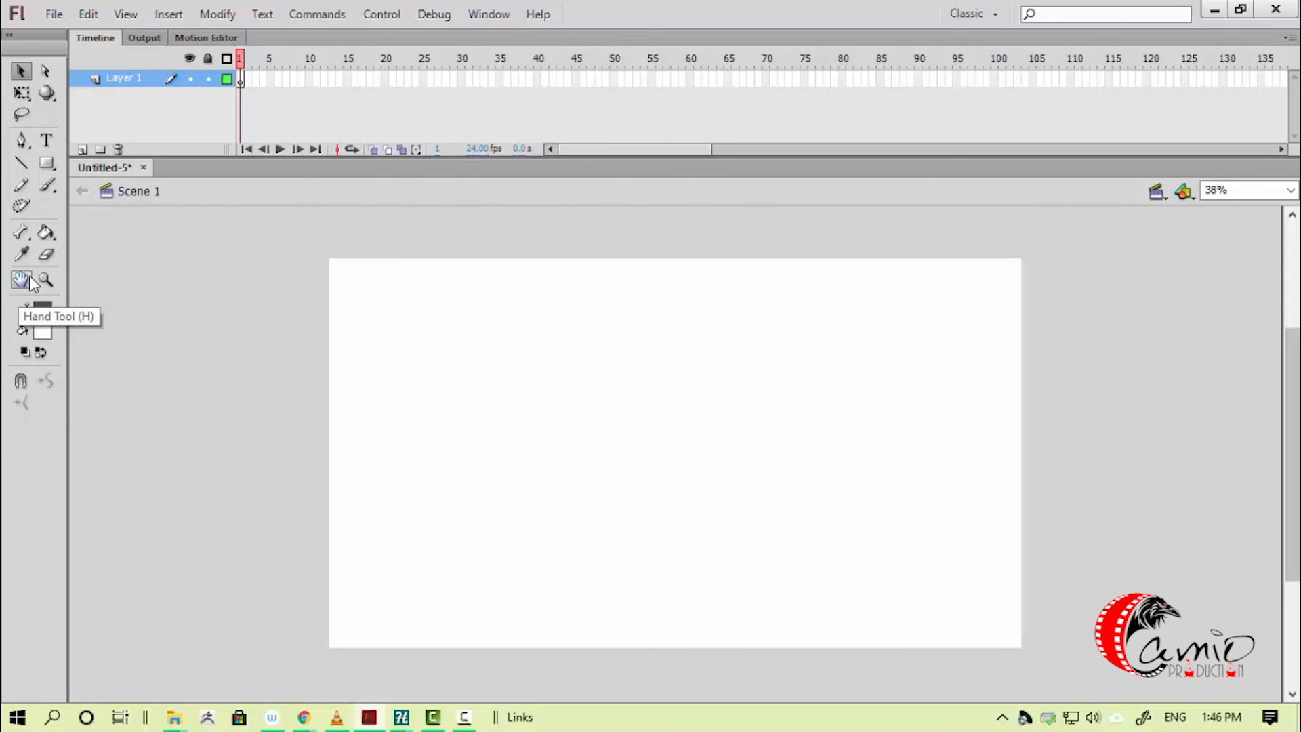
key(h)
drag(493, 416, 493, 412)
key(z)
key(o)
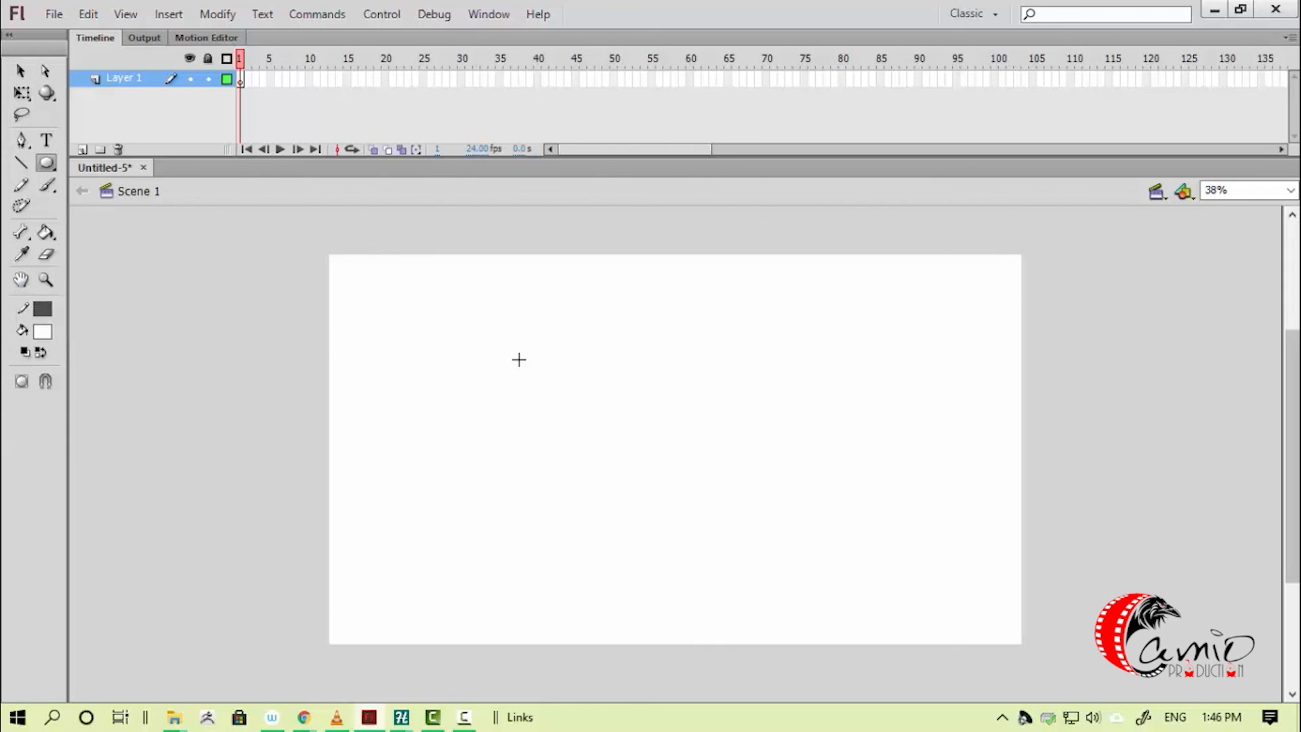
mouse_move(451, 323)
mouse_down()
mouse_move(839, 565)
mouse_move(936, 575)
mouse_up()
key(v)
- Change the fill of the wide white oval to blue and deselect it
click(509, 442)
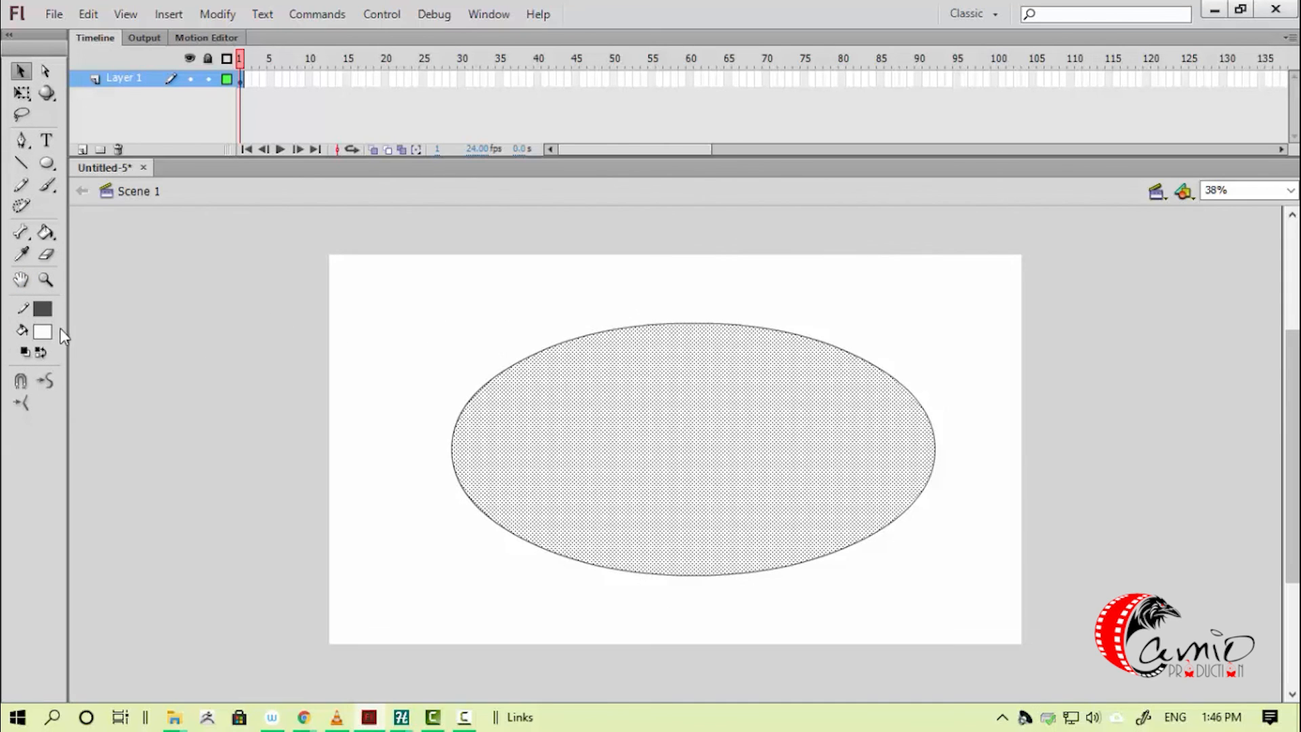
click(46, 331)
click(183, 435)
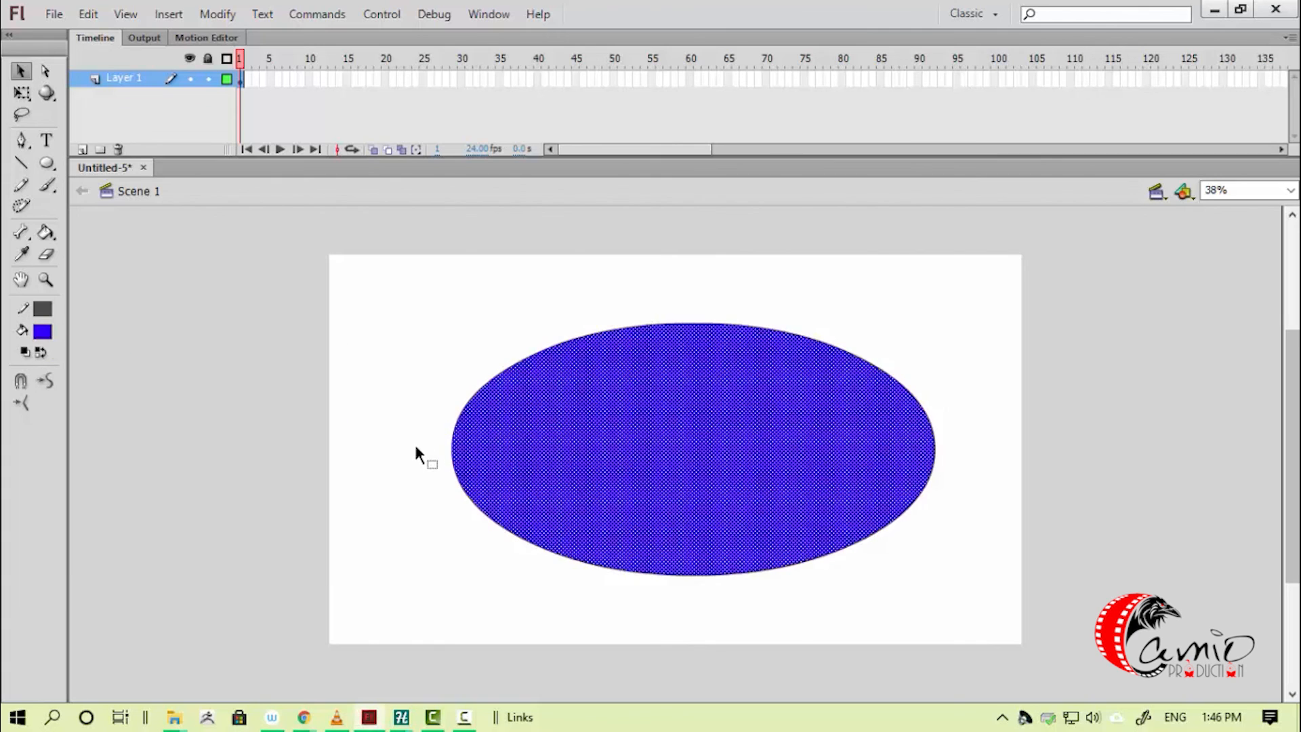
click(417, 453)
- Examine the blue oval at several zoom levels by zooming in and out, panning, and framing the whole stage
key(ctrl+=)
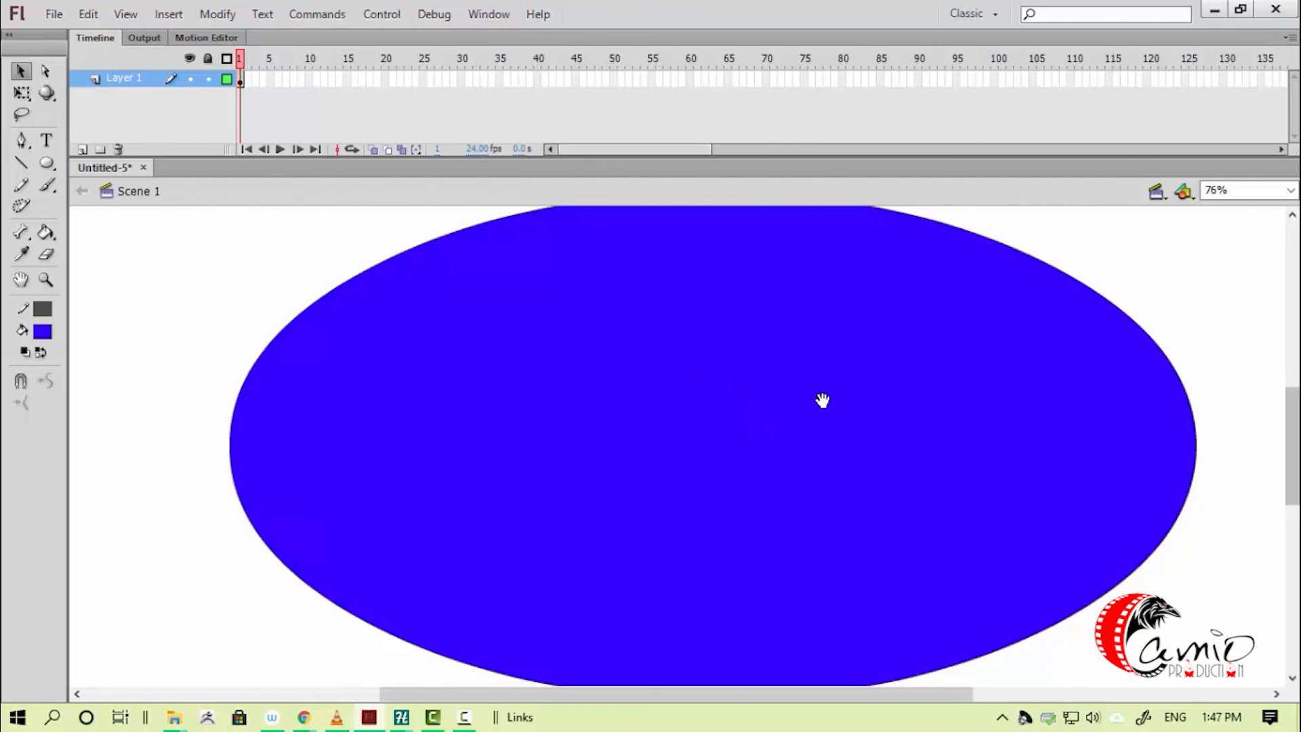
drag(823, 400, 311, 476)
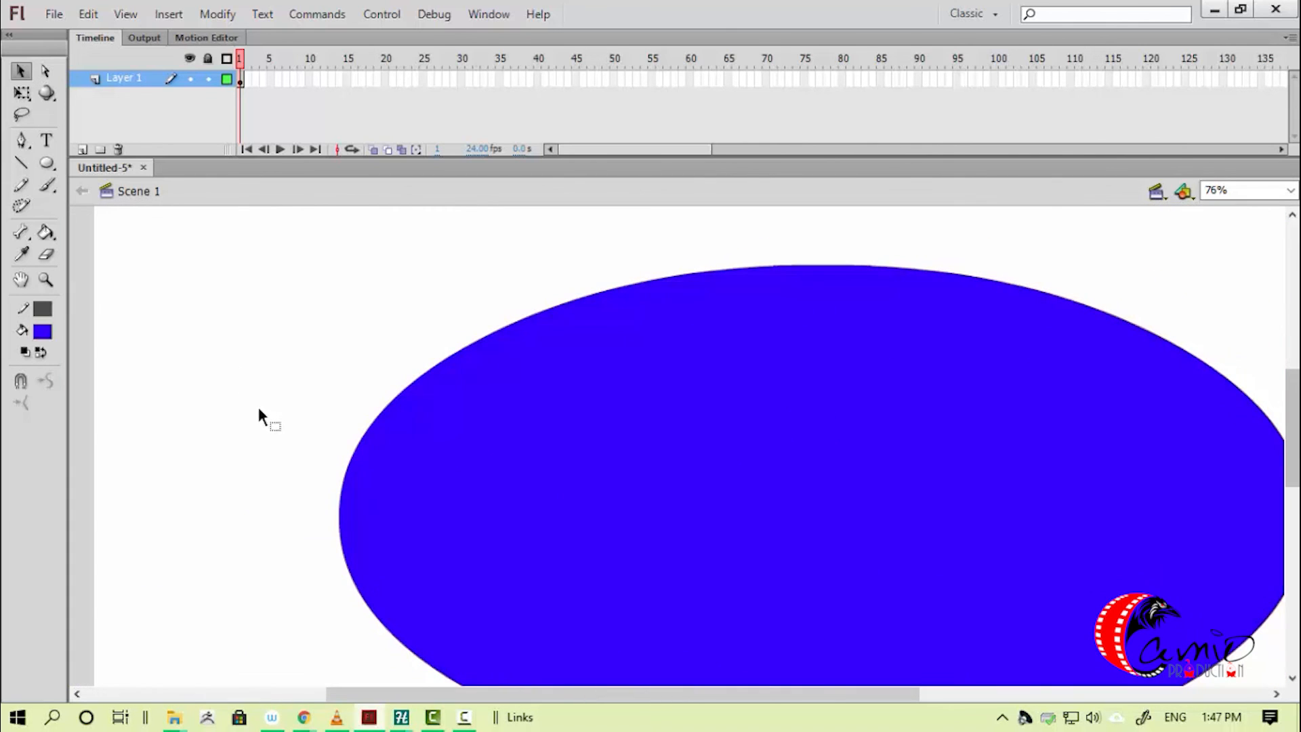
key(ctrl+minus)
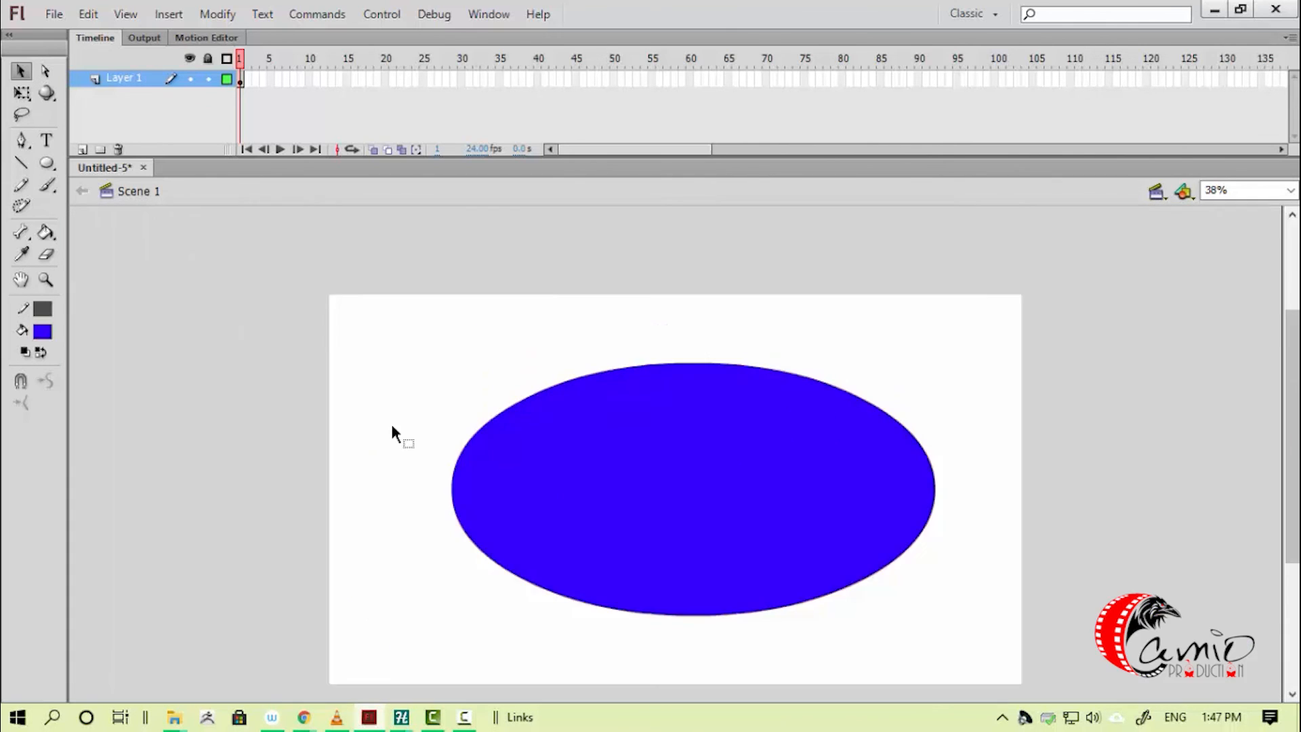
key(ctrl+equal)
key(ctrl+equal)
drag(566, 343, 500, 469)
key(ctrl+minus)
key(ctrl+minus)
key(v)
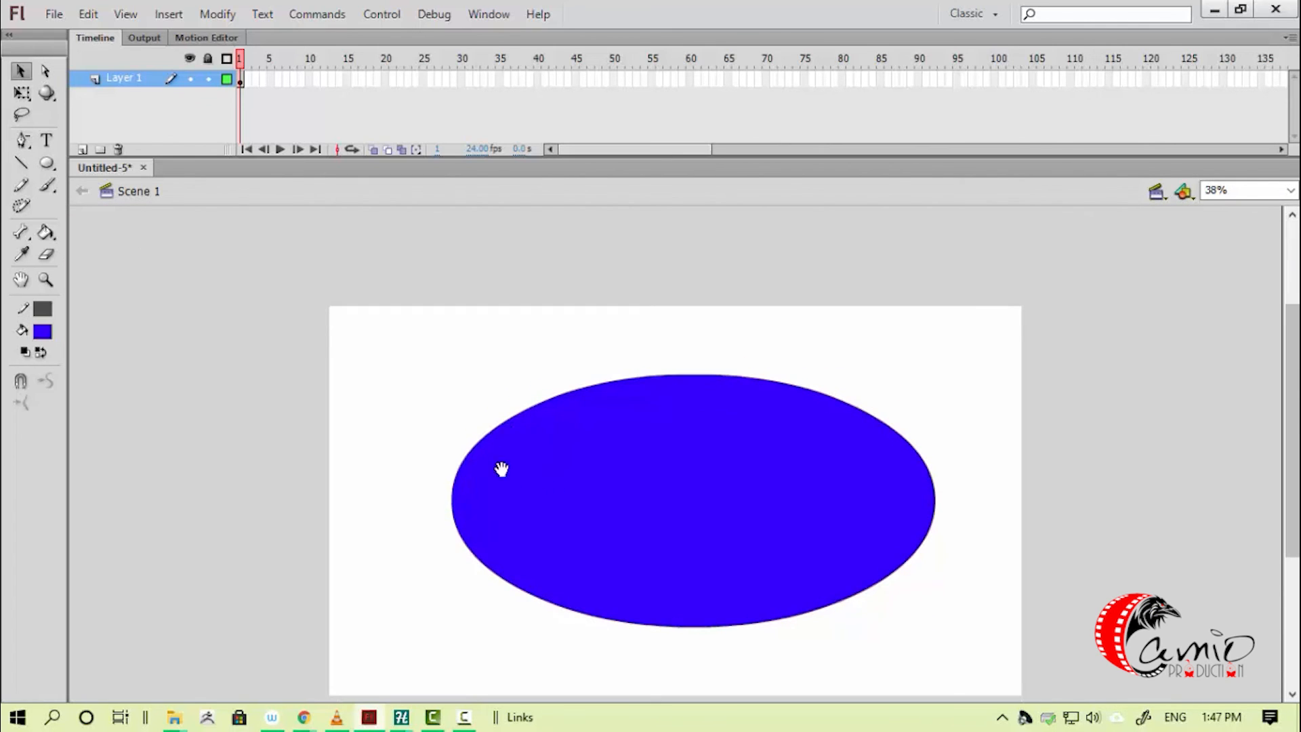
key(ctrl+space)
drag(407, 332, 962, 694)
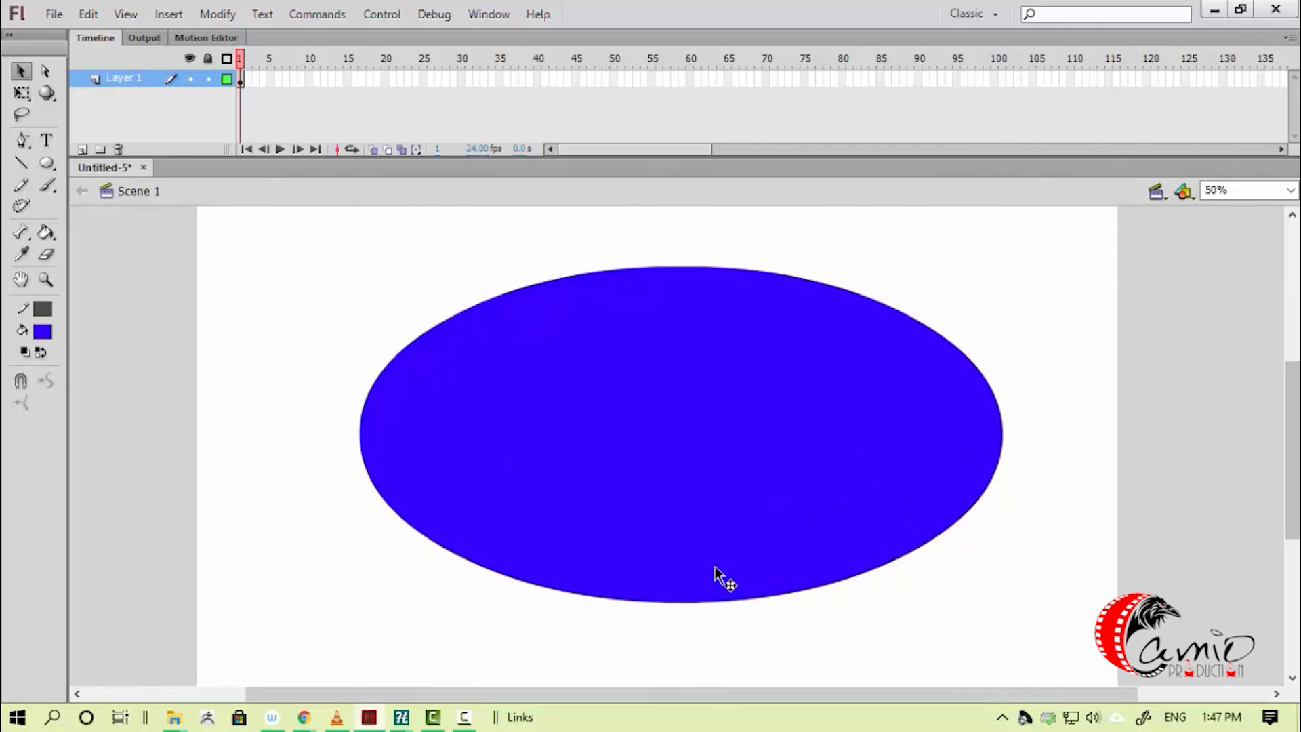
key(ctrl+minus)
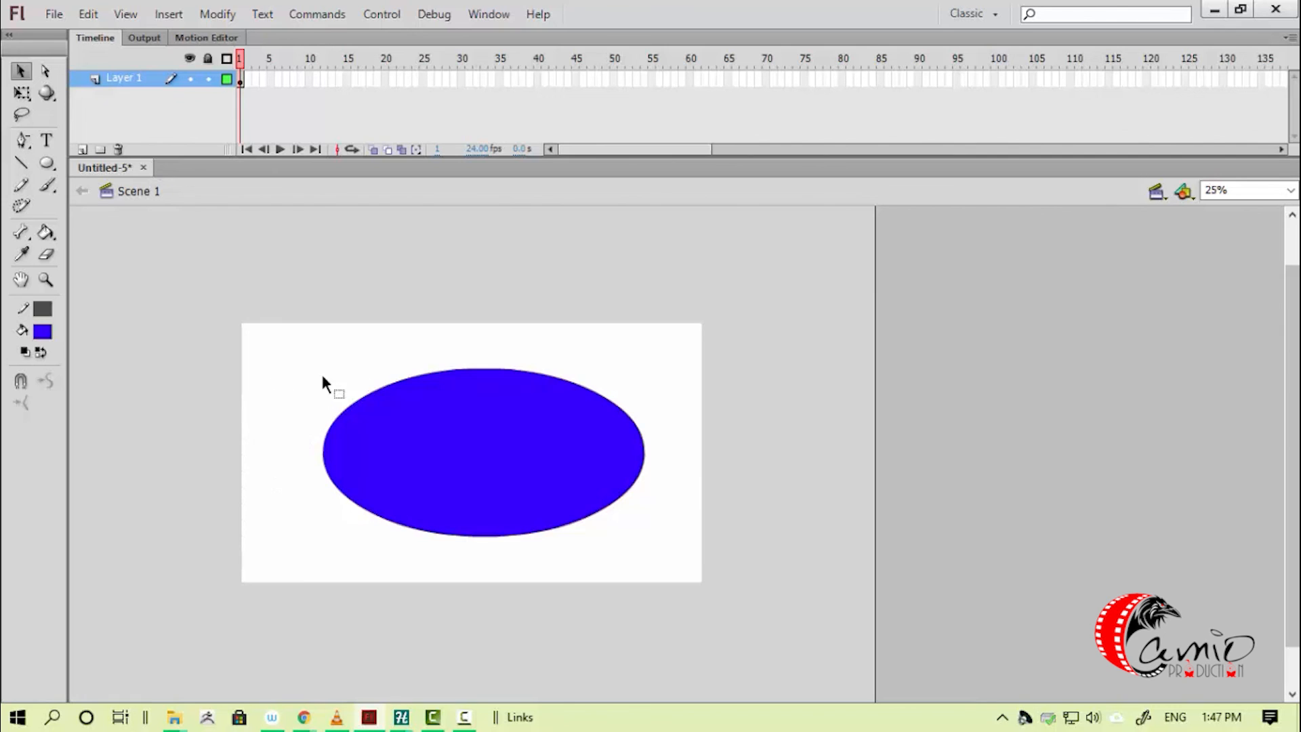
key(z)
drag(183, 286, 734, 593)
- Delete everything on the stage, including the blue oval and its outline
key(v)
key(ctrl+a)
key(Delete)
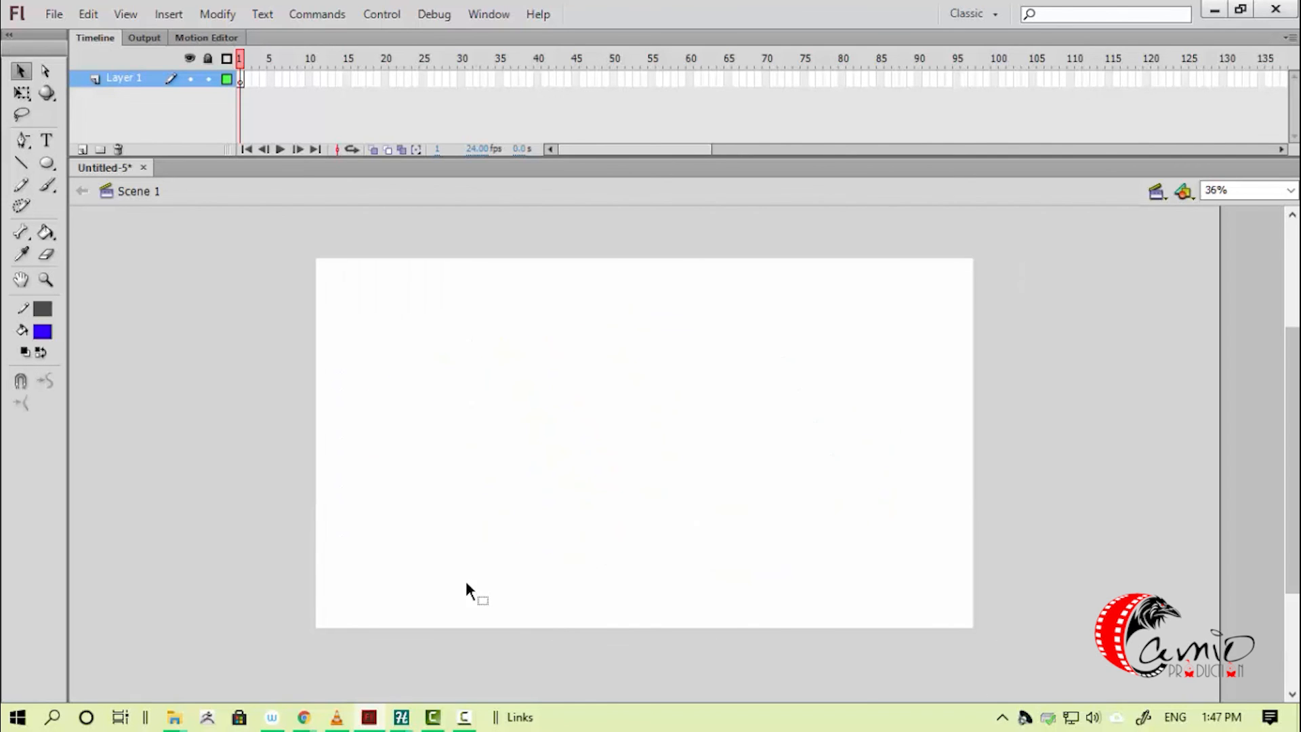